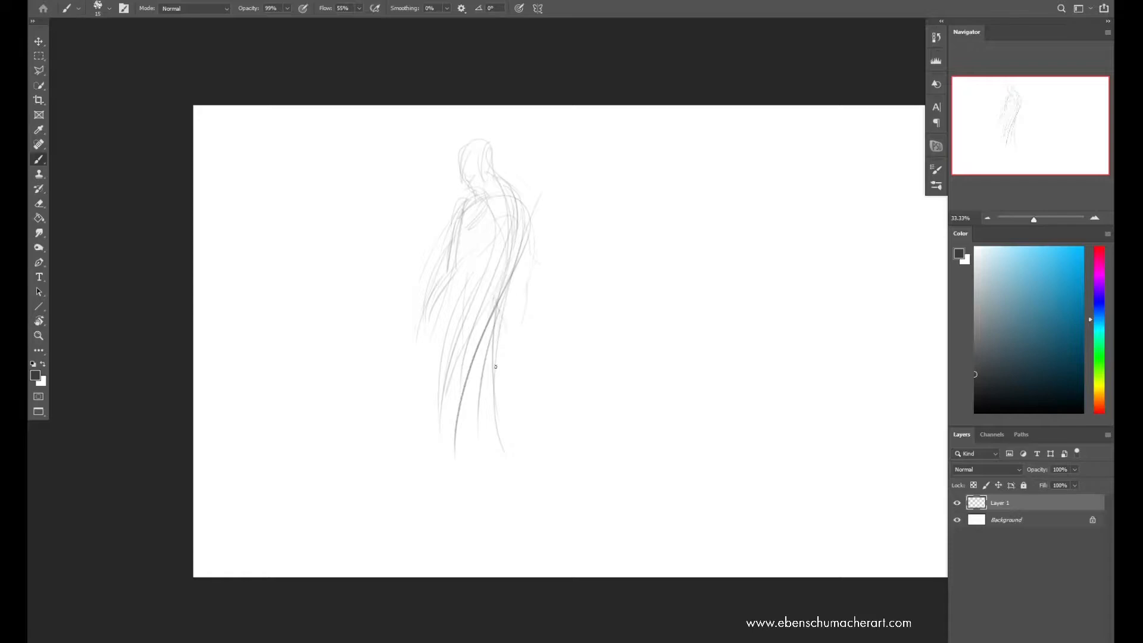
# Sketch loose gesture lines for the standing figure's legs and the arm hanging in front of the body
pyautogui.moveTo(462, 298)
pyautogui.mouseDown()
pyautogui.moveTo(455, 377)
pyautogui.moveTo(476, 498)
pyautogui.mouseUp()
pyautogui.moveTo(497, 414); pyautogui.dragTo(489, 517)
pyautogui.moveTo(450, 280); pyautogui.dragTo(421, 327)
pyautogui.moveTo(465, 155); pyautogui.dragTo(423, 321)
pyautogui.moveTo(431, 287); pyautogui.dragTo(407, 359)
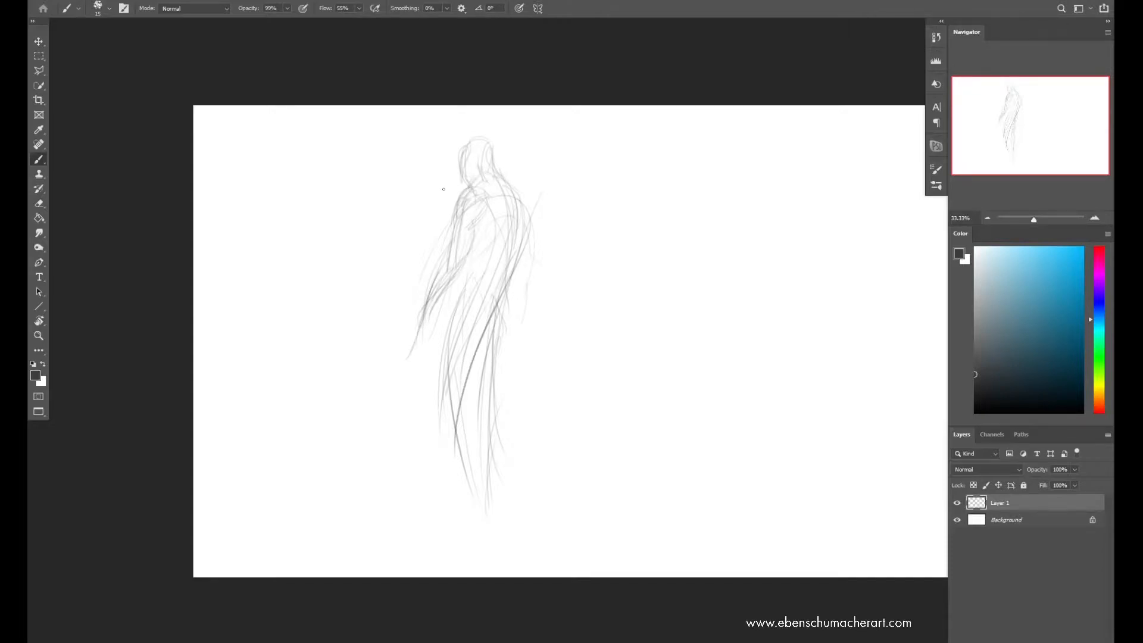
pyautogui.hotkey('ctrl', 'z')
pyautogui.moveTo(505, 311); pyautogui.dragTo(493, 337)
# Scale the whole figure sketch down slightly
pyautogui.press(']')
pyautogui.press('[')
pyautogui.press('[')
pyautogui.press('[')
pyautogui.hotkey('ctrl', 't')
pyautogui.moveTo(477, 135); pyautogui.dragTo(485, 243)
pyautogui.press('Return')
# Define the torso, shoulders and front arm with darker contour strokes over the gesture sketch
pyautogui.moveTo(476, 298)
pyautogui.mouseDown()
pyautogui.moveTo(475, 237)
pyautogui.moveTo(461, 235)
pyautogui.mouseUp()
pyautogui.press(']')
pyautogui.moveTo(466, 190)
pyautogui.mouseDown()
pyautogui.moveTo(480, 184)
pyautogui.moveTo(487, 203)
pyautogui.moveTo(464, 217)
pyautogui.moveTo(499, 223)
pyautogui.mouseUp()
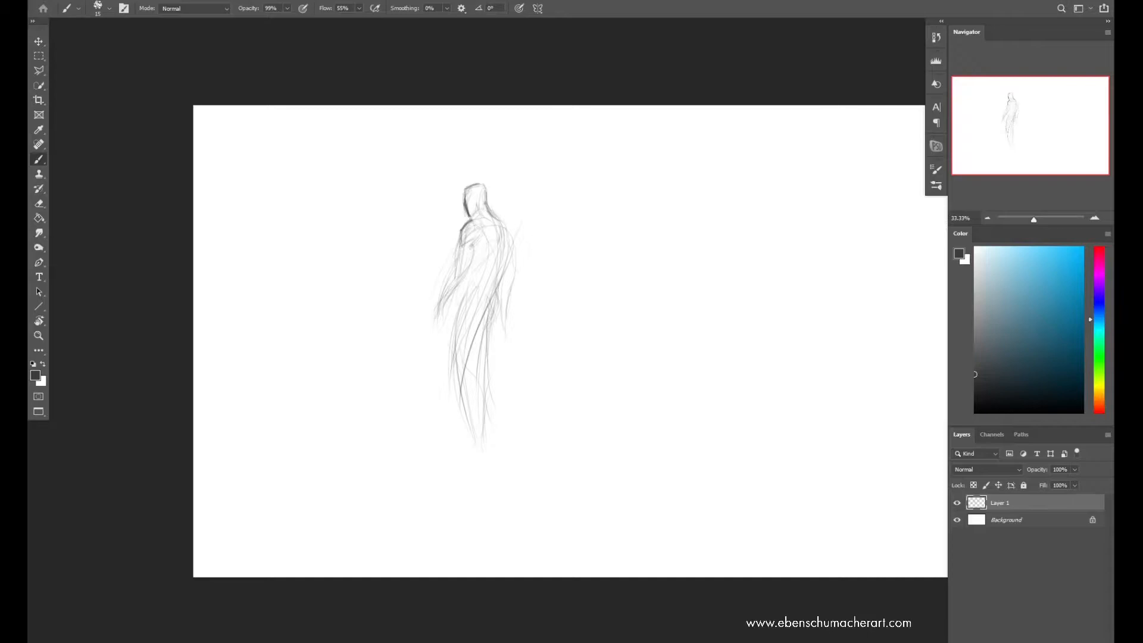
pyautogui.moveTo(461, 260); pyautogui.dragTo(440, 309)
pyautogui.moveTo(464, 272); pyautogui.dragTo(440, 308)
pyautogui.moveTo(495, 228); pyautogui.dragTo(511, 243)
# Sketch the contours of the thighs and lower legs over the gesture lines, undoing stray strokes
pyautogui.moveTo(465, 298); pyautogui.dragTo(455, 377)
pyautogui.moveTo(483, 315)
pyautogui.mouseDown()
pyautogui.moveTo(464, 370)
pyautogui.moveTo(478, 448)
pyautogui.mouseUp()
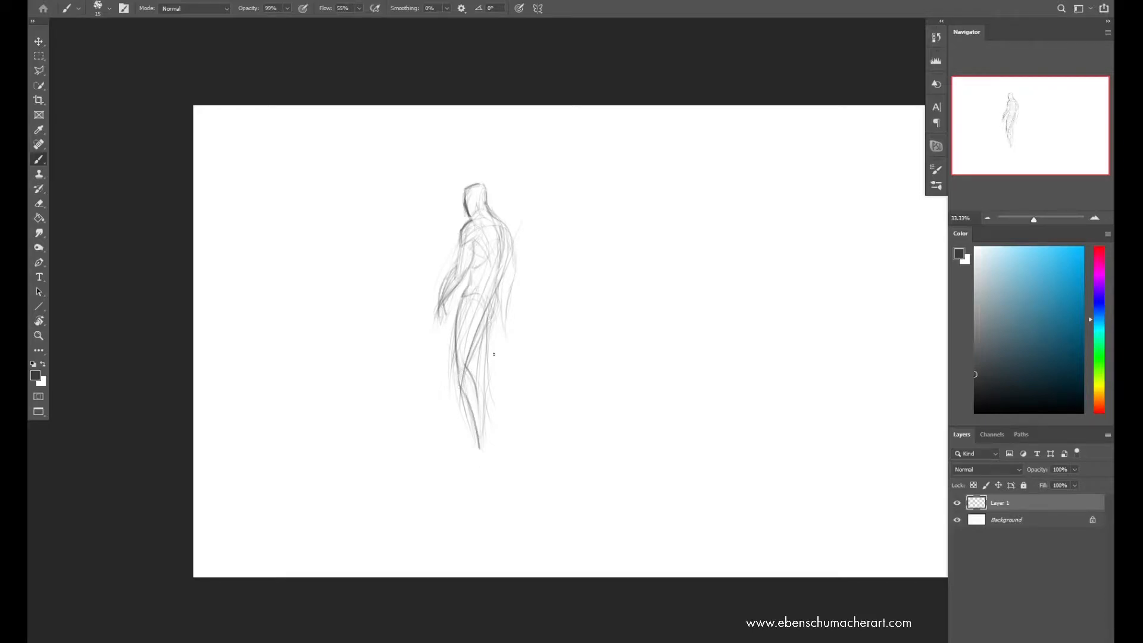
pyautogui.hotkey('ctrl', 'z')
pyautogui.moveTo(496, 316); pyautogui.dragTo(484, 379)
pyautogui.moveTo(505, 339); pyautogui.dragTo(533, 432)
pyautogui.hotkey('ctrl', 'z')
# Select the figure's legs with the lasso, transform them so they swing further backward, and deselect
pyautogui.press('l')
pyautogui.click(520, 301)
pyautogui.click(462, 290)
pyautogui.click(441, 381)
pyautogui.click(469, 483)
pyautogui.click(539, 484)
pyautogui.doubleClick(543, 411)
pyautogui.hotkey('ctrl', 't')
pyautogui.moveTo(495, 497); pyautogui.dragTo(519, 493)
pyautogui.press('Return')
pyautogui.hotkey('ctrl', 'd')
pyautogui.press('b')
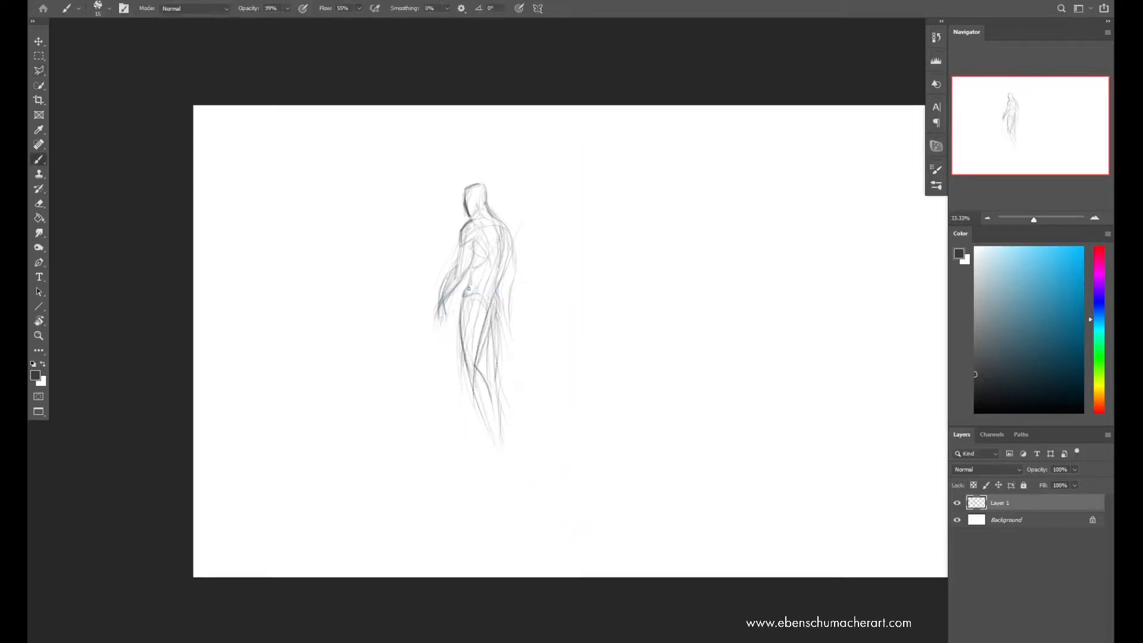
# Draw the hips, buttocks and lower back contour, and restate the inner thigh line
pyautogui.moveTo(479, 297); pyautogui.dragTo(490, 305)
pyautogui.moveTo(462, 381)
pyautogui.mouseDown()
pyautogui.moveTo(465, 440)
pyautogui.moveTo(476, 441)
pyautogui.mouseUp()
pyautogui.hotkey('ctrl', 'z')
pyautogui.moveTo(487, 331); pyautogui.dragTo(479, 371)
pyautogui.moveTo(498, 289)
pyautogui.mouseDown()
pyautogui.moveTo(500, 320)
pyautogui.moveTo(497, 289)
pyautogui.mouseUp()
pyautogui.moveTo(498, 270)
pyautogui.mouseDown()
pyautogui.moveTo(492, 303)
pyautogui.moveTo(500, 260)
pyautogui.mouseUp()
pyautogui.hotkey('ctrl', 'z')
pyautogui.moveTo(500, 293); pyautogui.dragTo(507, 264)
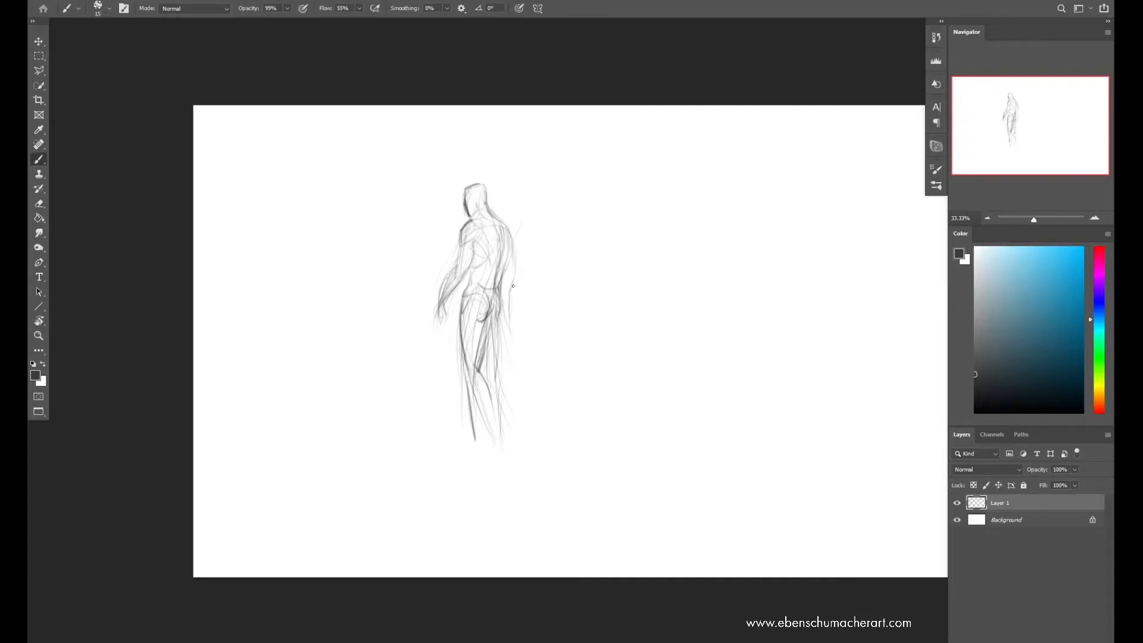
# Define both arms down to the hands, erasing the loose lines around the front hand
pyautogui.moveTo(509, 324)
pyautogui.mouseDown()
pyautogui.moveTo(514, 274)
pyautogui.moveTo(507, 350)
pyautogui.moveTo(507, 310)
pyautogui.mouseUp()
pyautogui.moveTo(513, 248); pyautogui.dragTo(506, 344)
pyautogui.press('e')
pyautogui.press('b')
pyautogui.moveTo(442, 306)
pyautogui.mouseDown()
pyautogui.moveTo(440, 324)
pyautogui.moveTo(442, 280)
pyautogui.mouseUp()
pyautogui.press('e')
pyautogui.moveTo(442, 338)
pyautogui.mouseDown()
pyautogui.moveTo(445, 312)
pyautogui.moveTo(439, 326)
pyautogui.mouseUp()
pyautogui.press('b')
pyautogui.moveTo(454, 269)
pyautogui.mouseDown()
pyautogui.moveTo(475, 238)
pyautogui.moveTo(474, 290)
pyautogui.mouseUp()
# Draw the outlines of the thighs and calves, and add feet with a ground line
pyautogui.moveTo(468, 298)
pyautogui.mouseDown()
pyautogui.moveTo(481, 322)
pyautogui.moveTo(473, 384)
pyautogui.mouseUp()
pyautogui.moveTo(489, 391); pyautogui.dragTo(488, 436)
pyautogui.moveTo(493, 351); pyautogui.dragTo(490, 378)
pyautogui.moveTo(495, 322)
pyautogui.mouseDown()
pyautogui.moveTo(479, 391)
pyautogui.moveTo(471, 386)
pyautogui.moveTo(475, 442)
pyautogui.moveTo(491, 426)
pyautogui.moveTo(497, 450)
pyautogui.mouseUp()
pyautogui.moveTo(471, 446); pyautogui.dragTo(498, 450)
pyautogui.press('e')
pyautogui.press('b')
pyautogui.hotkey('ctrl', 'z')
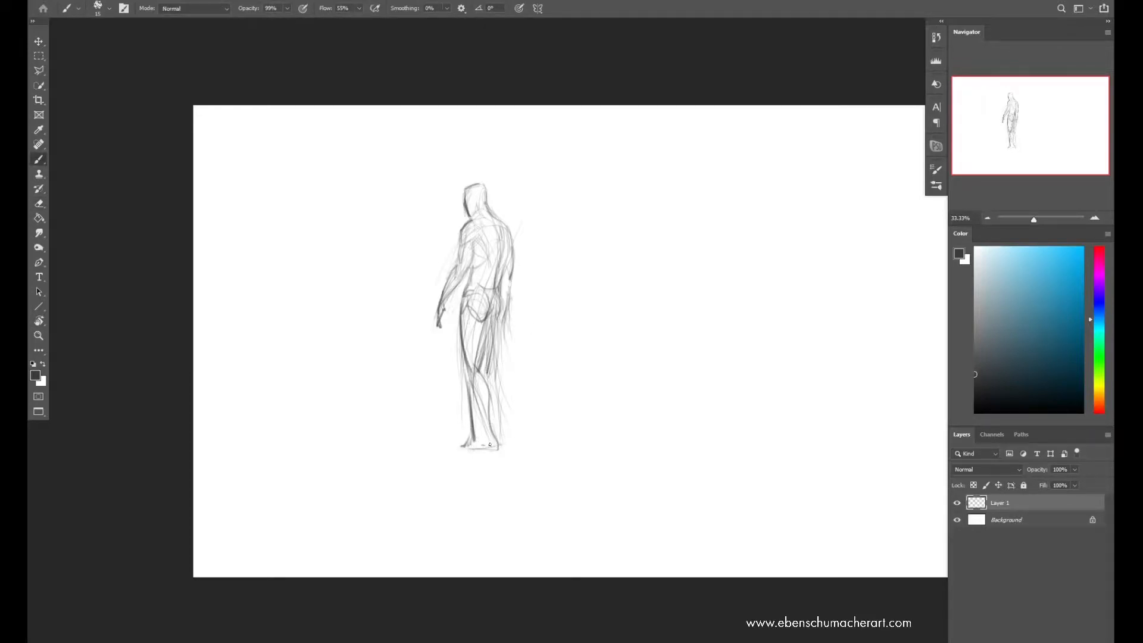
# Rework the calves and darken the thigh and knee contours, erasing excess lines on the front leg
pyautogui.moveTo(470, 379); pyautogui.dragTo(480, 431)
pyautogui.moveTo(484, 400); pyautogui.dragTo(475, 443)
pyautogui.press('e')
pyautogui.moveTo(467, 392); pyautogui.dragTo(472, 437)
pyautogui.press('b')
pyautogui.moveTo(494, 368); pyautogui.dragTo(491, 408)
pyautogui.moveTo(491, 368); pyautogui.dragTo(492, 418)
pyautogui.moveTo(496, 326); pyautogui.dragTo(488, 367)
pyautogui.moveTo(491, 303); pyautogui.dragTo(478, 386)
pyautogui.moveTo(471, 365); pyautogui.dragTo(473, 408)
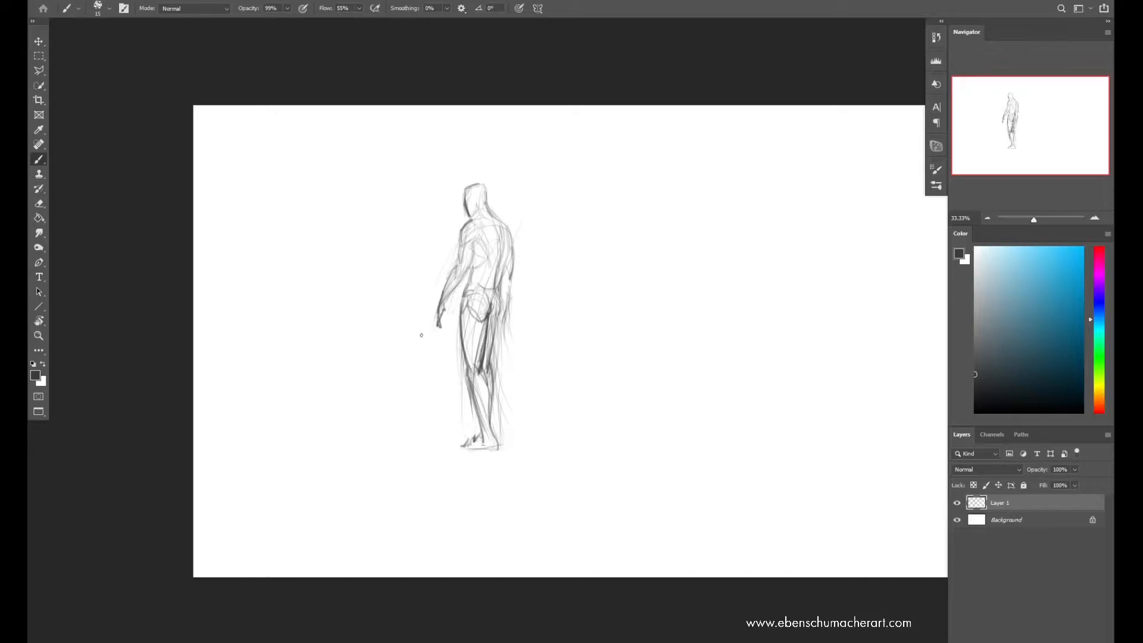
# Lighten the inner thighs with the eraser and add muscle lines to the side of the torso
pyautogui.press('e')
pyautogui.moveTo(482, 334); pyautogui.dragTo(476, 371)
pyautogui.moveTo(490, 352); pyautogui.dragTo(489, 313)
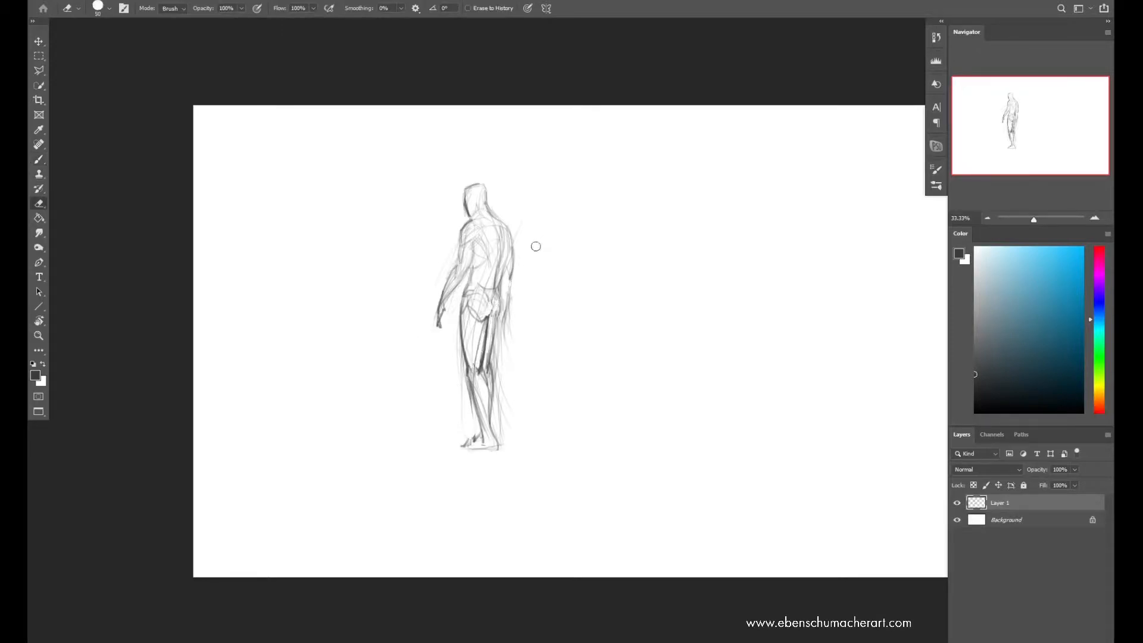
pyautogui.press('b')
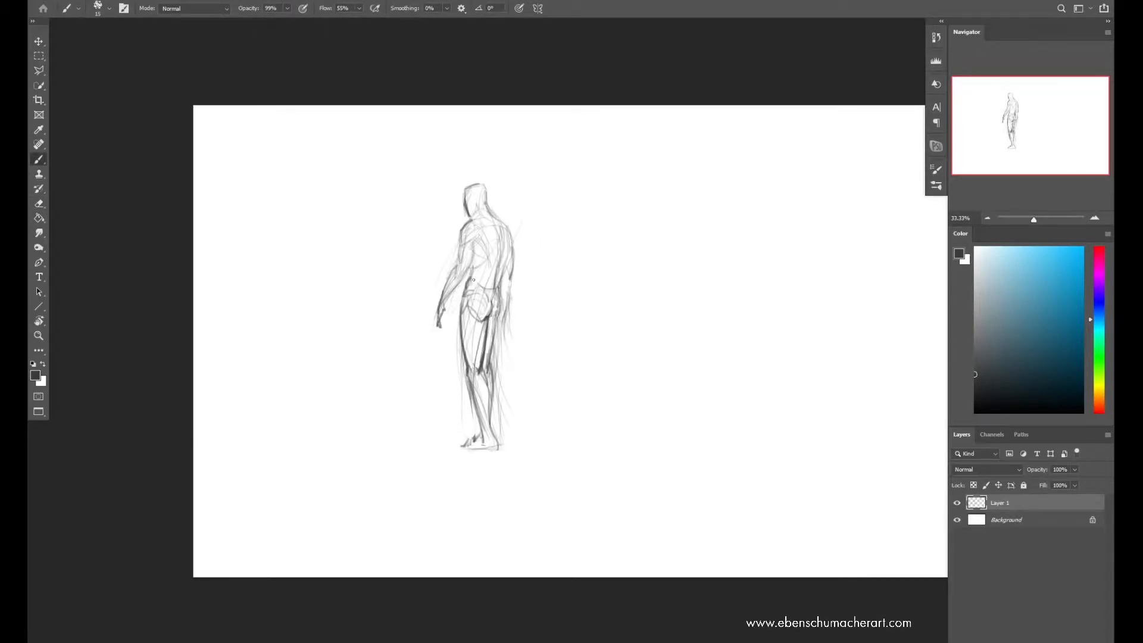
pyautogui.moveTo(478, 266); pyautogui.dragTo(467, 244)
# Sketch a spear held diagonally in the front hand, with its shaft crossing behind the knees
pyautogui.moveTo(381, 178); pyautogui.dragTo(495, 470)
pyautogui.hotkey('ctrl', 'z')
pyautogui.moveTo(482, 358); pyautogui.dragTo(418, 287)
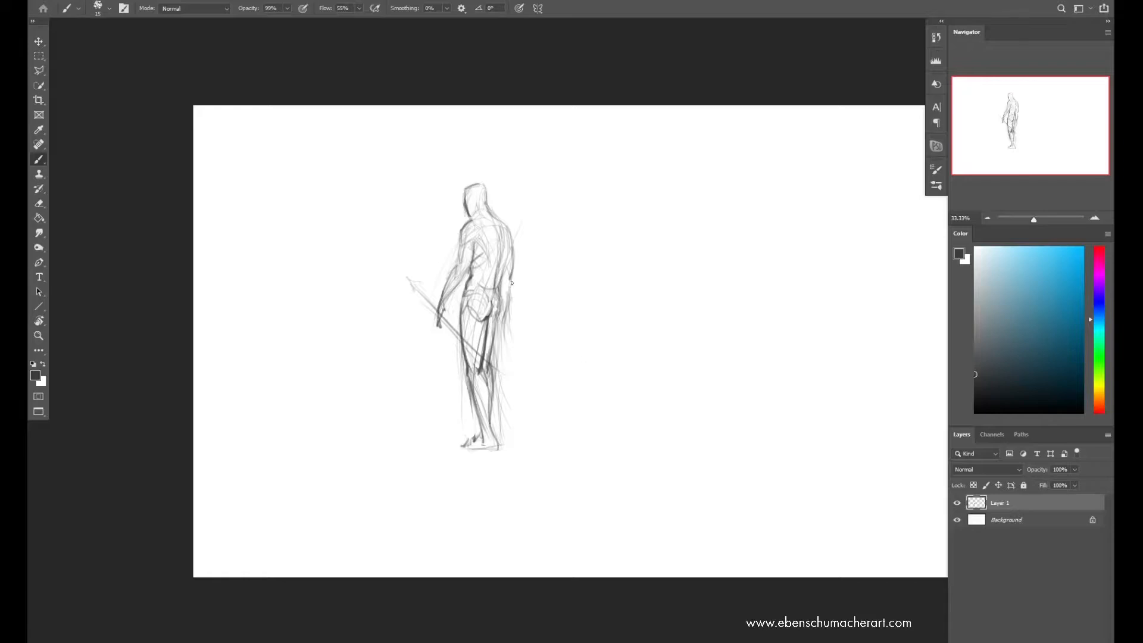
# Refine the rear arm and hand, and strengthen the shoulder and upper back contour
pyautogui.moveTo(508, 339); pyautogui.dragTo(505, 344)
pyautogui.hotkey('ctrl', 'z')
pyautogui.moveTo(500, 291); pyautogui.dragTo(504, 278)
pyautogui.moveTo(499, 326); pyautogui.dragTo(504, 344)
pyautogui.moveTo(508, 269); pyautogui.dragTo(506, 280)
pyautogui.moveTo(474, 224)
pyautogui.mouseDown()
pyautogui.moveTo(488, 205)
pyautogui.moveTo(439, 300)
pyautogui.moveTo(449, 278)
pyautogui.mouseUp()
pyautogui.hotkey('ctrl', 'z')
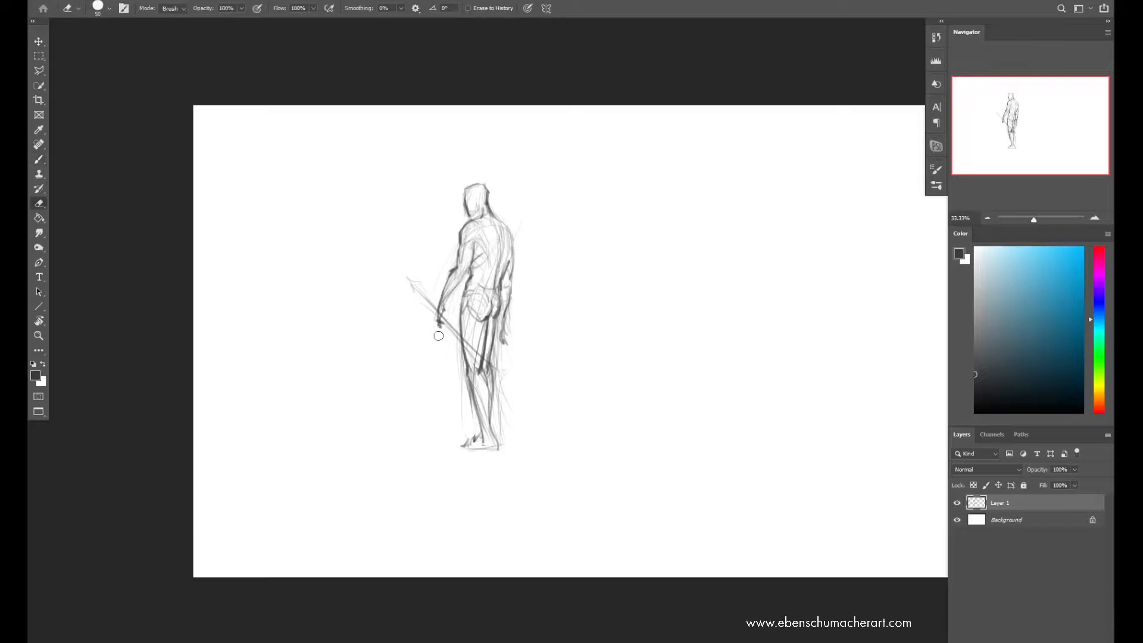
pyautogui.moveTo(507, 228); pyautogui.dragTo(512, 264)
pyautogui.moveTo(501, 243); pyautogui.dragTo(492, 217)
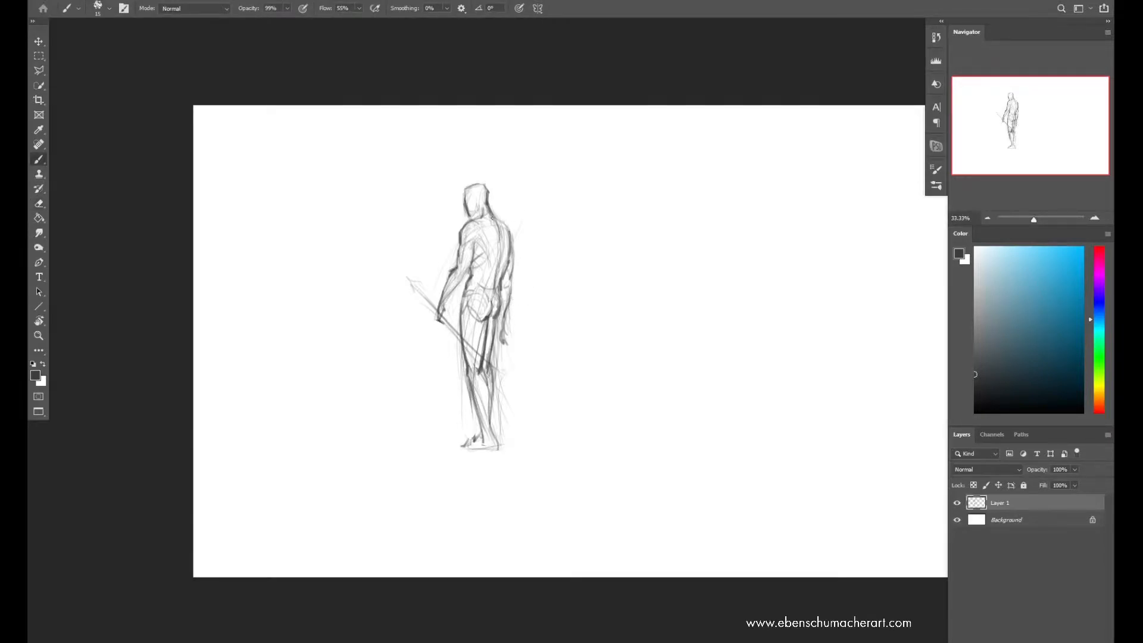
# Erase the rear forearm's outer lines and redraw the hand closer to the thigh
pyautogui.press('e')
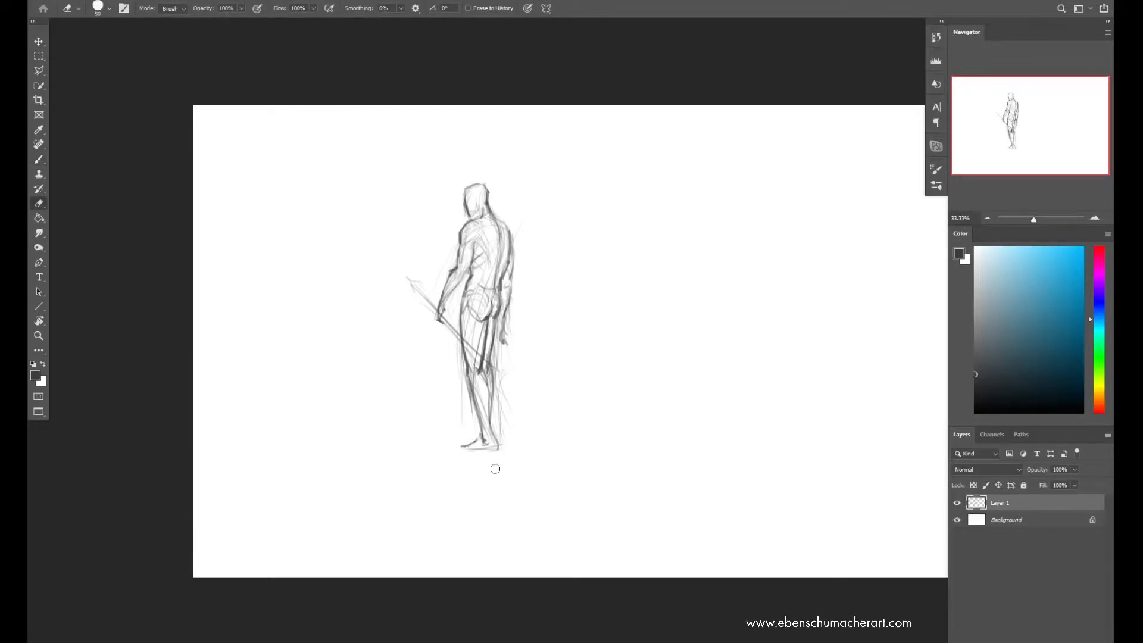
pyautogui.moveTo(511, 324)
pyautogui.mouseDown()
pyautogui.moveTo(520, 305)
pyautogui.moveTo(505, 302)
pyautogui.moveTo(514, 308)
pyautogui.moveTo(511, 289)
pyautogui.moveTo(500, 327)
pyautogui.moveTo(507, 285)
pyautogui.mouseUp()
pyautogui.press('b')
pyautogui.press('e')
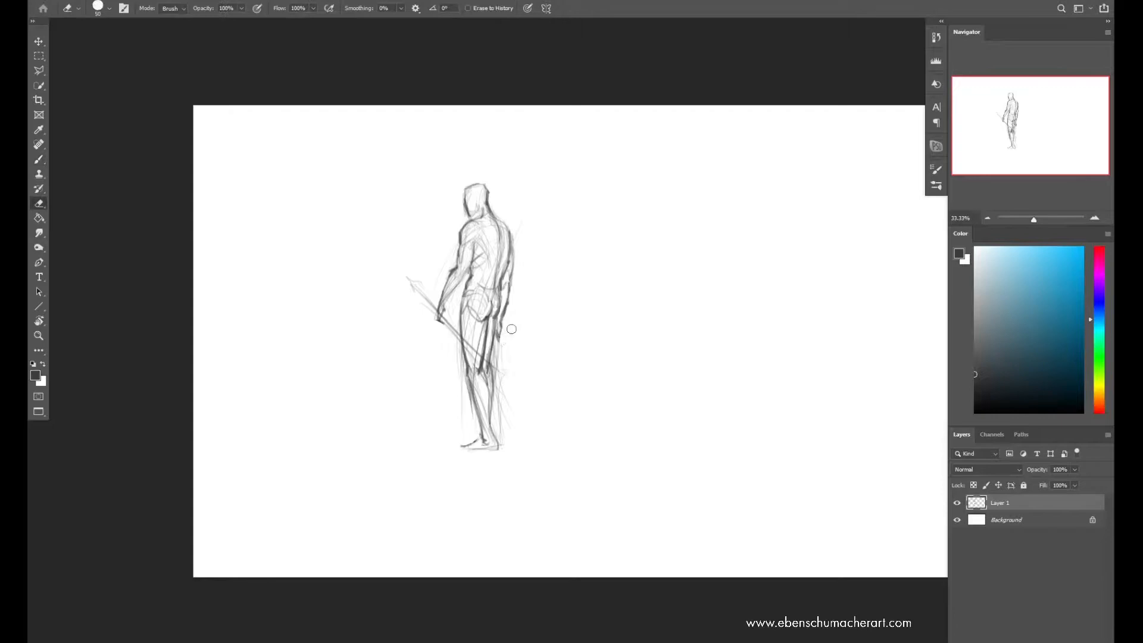
pyautogui.press('b')
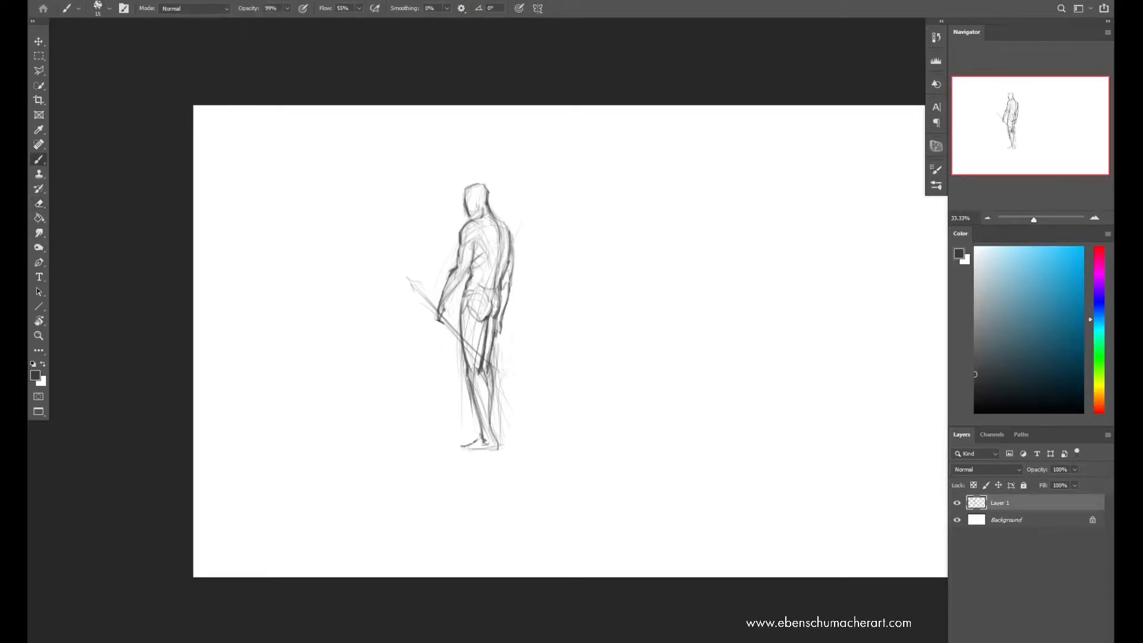
# Flip the canvas horizontally and erase the figure's rear arm
pyautogui.hotkey('ctrl', 'shift', 'h')
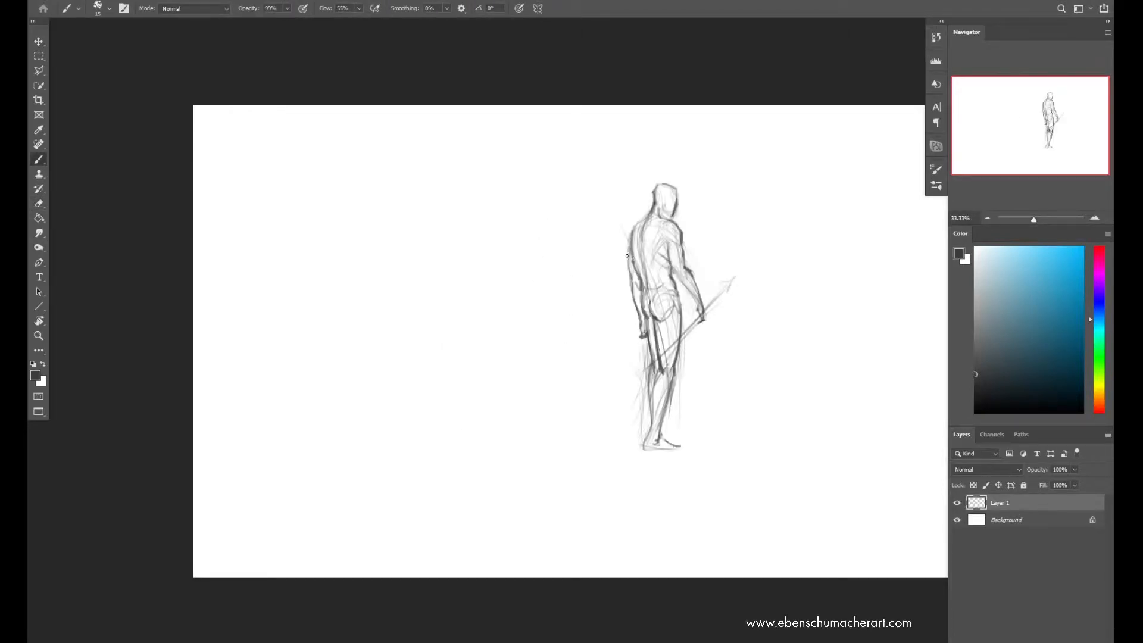
pyautogui.press('e')
pyautogui.moveTo(628, 252); pyautogui.dragTo(641, 338)
pyautogui.moveTo(632, 265); pyautogui.dragTo(639, 295)
pyautogui.hotkey('ctrl', 'z')
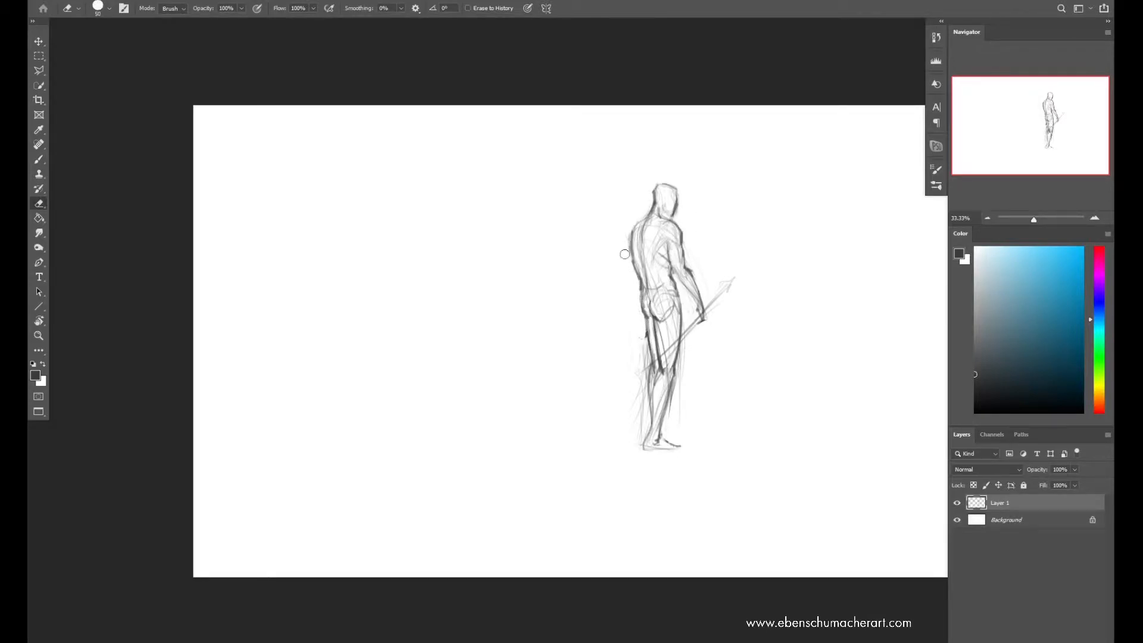
# Draw a new rear arm bent outward from the body and flip the canvas back
pyautogui.press('b')
pyautogui.moveTo(638, 225)
pyautogui.mouseDown()
pyautogui.moveTo(617, 281)
pyautogui.moveTo(630, 320)
pyautogui.mouseUp()
pyautogui.moveTo(619, 272)
pyautogui.mouseDown()
pyautogui.moveTo(616, 317)
pyautogui.moveTo(628, 327)
pyautogui.mouseUp()
pyautogui.hotkey('ctrl', 'shift', 'h')
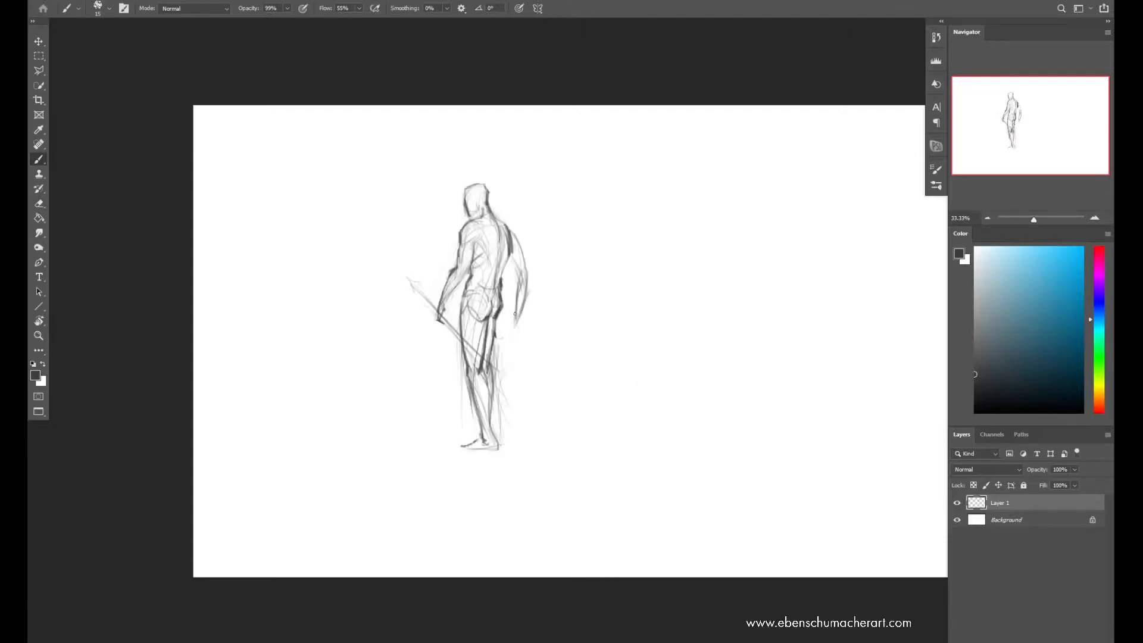
# Trim the outer edge of the rear forearm and redraw the upper arm, elbow and hand
pyautogui.press('e')
pyautogui.moveTo(531, 290)
pyautogui.mouseDown()
pyautogui.moveTo(528, 279)
pyautogui.moveTo(521, 322)
pyautogui.mouseUp()
pyautogui.press('b')
pyautogui.moveTo(508, 256); pyautogui.dragTo(516, 270)
pyautogui.moveTo(513, 238); pyautogui.dragTo(518, 274)
pyautogui.moveTo(507, 268); pyautogui.dragTo(515, 311)
pyautogui.moveTo(518, 281); pyautogui.dragTo(516, 323)
pyautogui.moveTo(519, 289); pyautogui.dragTo(513, 328)
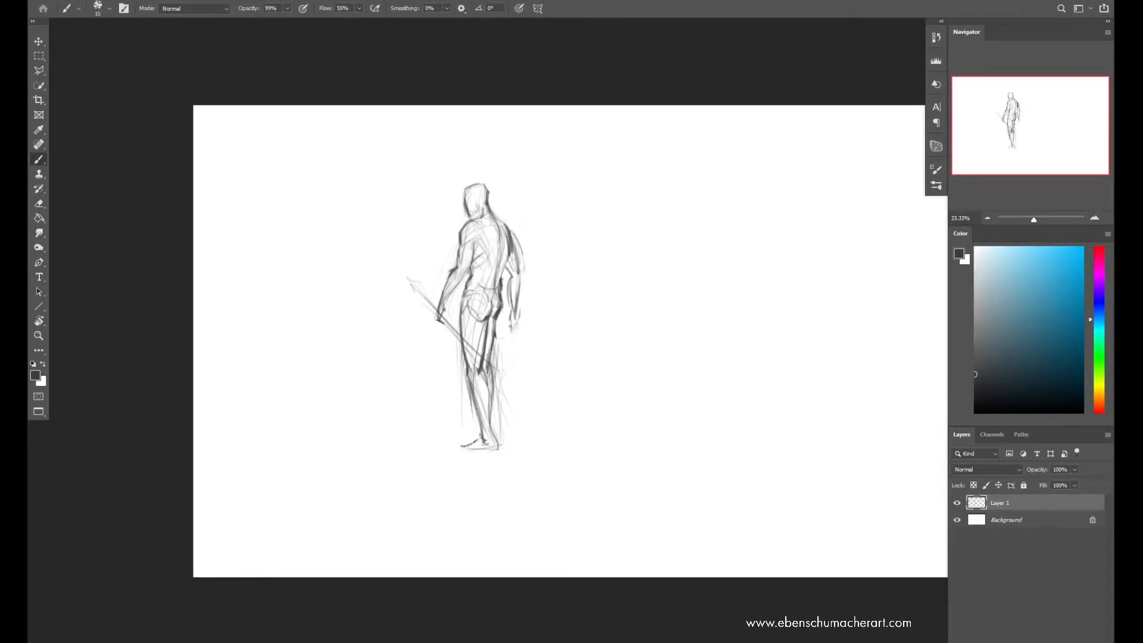
# Clean up the rear forearm with the eraser, and redraw its contours and the closed fist
pyautogui.press('e')
pyautogui.moveTo(511, 308)
pyautogui.mouseDown()
pyautogui.moveTo(510, 322)
pyautogui.moveTo(518, 306)
pyautogui.mouseUp()
pyautogui.moveTo(513, 291); pyautogui.dragTo(515, 312)
pyautogui.press('b')
pyautogui.moveTo(521, 272); pyautogui.dragTo(523, 331)
pyautogui.press('e')
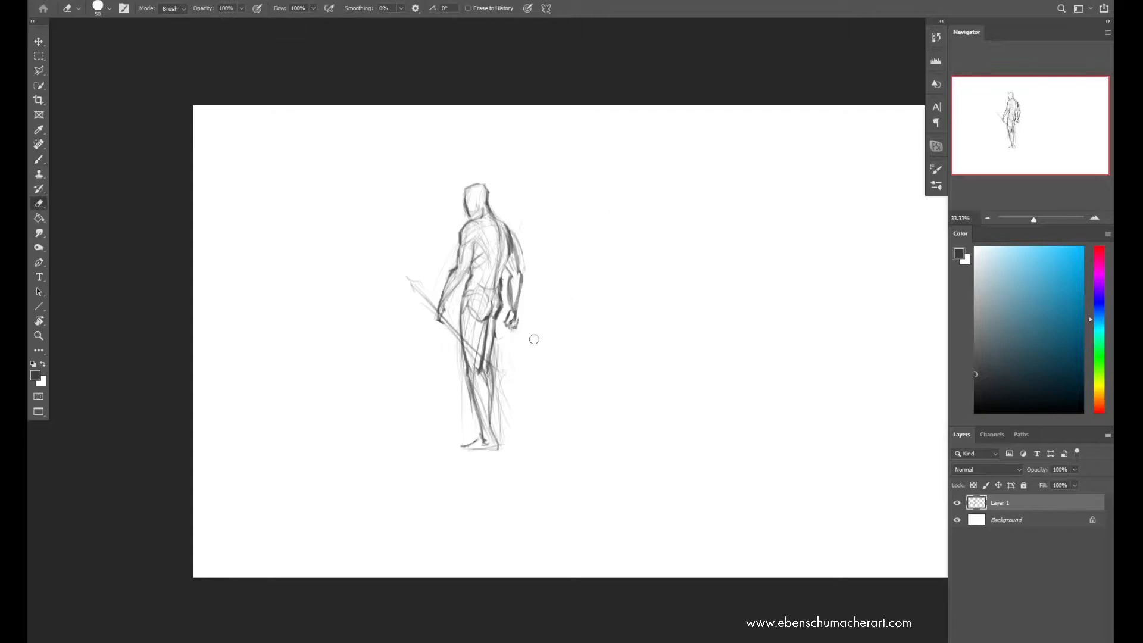
pyautogui.moveTo(511, 288); pyautogui.dragTo(509, 305)
pyautogui.moveTo(508, 279); pyautogui.dragTo(510, 311)
pyautogui.press('b')
pyautogui.moveTo(508, 279); pyautogui.dragTo(511, 310)
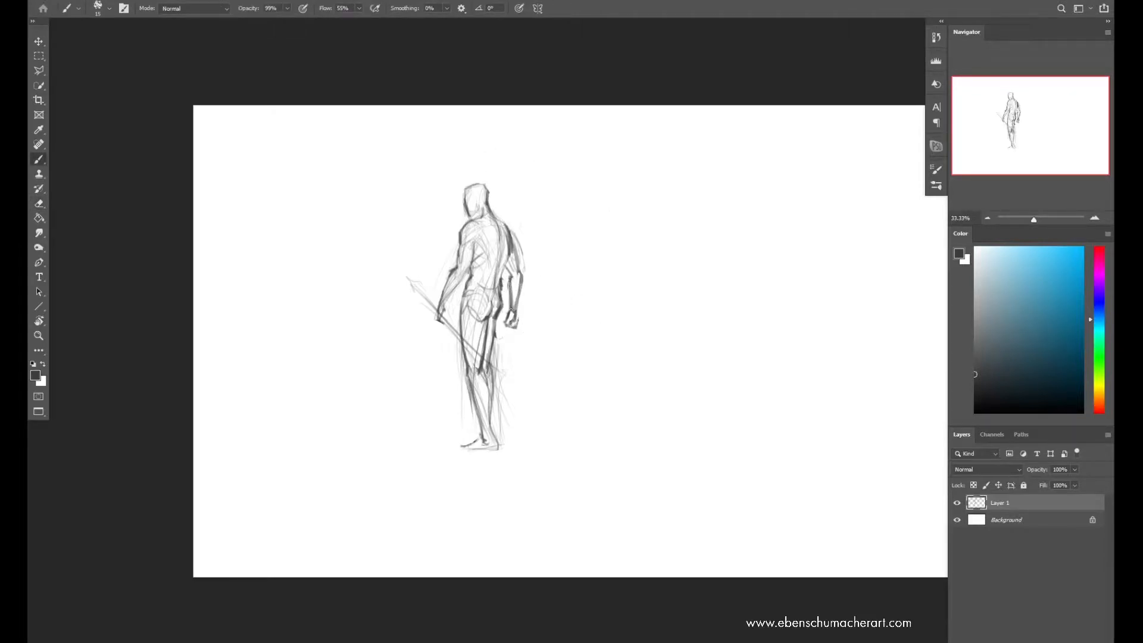
# Flip the canvas horizontally and refine the rear arm's elbow with the eraser and brush
pyautogui.hotkey('ctrl', 'shift', 'h')
pyautogui.press('e')
pyautogui.moveTo(625, 285)
pyautogui.mouseDown()
pyautogui.moveTo(623, 248)
pyautogui.moveTo(622, 271)
pyautogui.mouseUp()
pyautogui.press('b')
pyautogui.moveTo(631, 259); pyautogui.dragTo(632, 276)
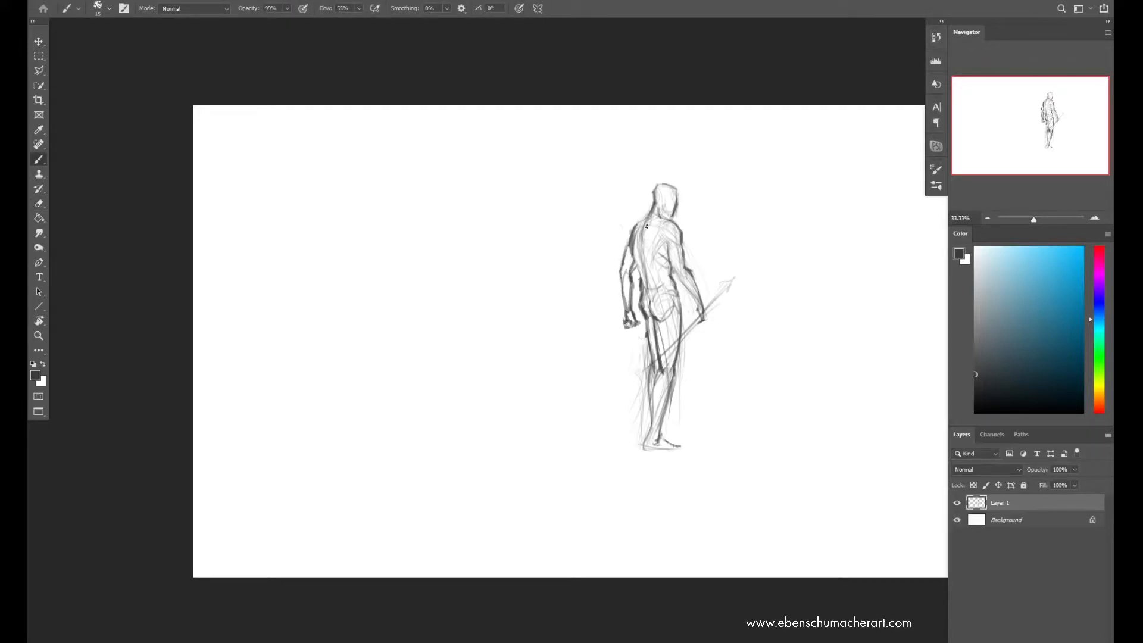
# Erase stray lines beside the legs and rear arm, and restate the back and waist lines
pyautogui.press('e')
pyautogui.moveTo(644, 363)
pyautogui.mouseDown()
pyautogui.moveTo(644, 336)
pyautogui.moveTo(646, 407)
pyautogui.moveTo(643, 387)
pyautogui.mouseUp()
pyautogui.moveTo(627, 239); pyautogui.dragTo(621, 265)
pyautogui.press('b')
pyautogui.moveTo(627, 246)
pyautogui.mouseDown()
pyautogui.moveTo(621, 267)
pyautogui.moveTo(667, 266)
pyautogui.mouseUp()
pyautogui.moveTo(649, 286); pyautogui.dragTo(664, 287)
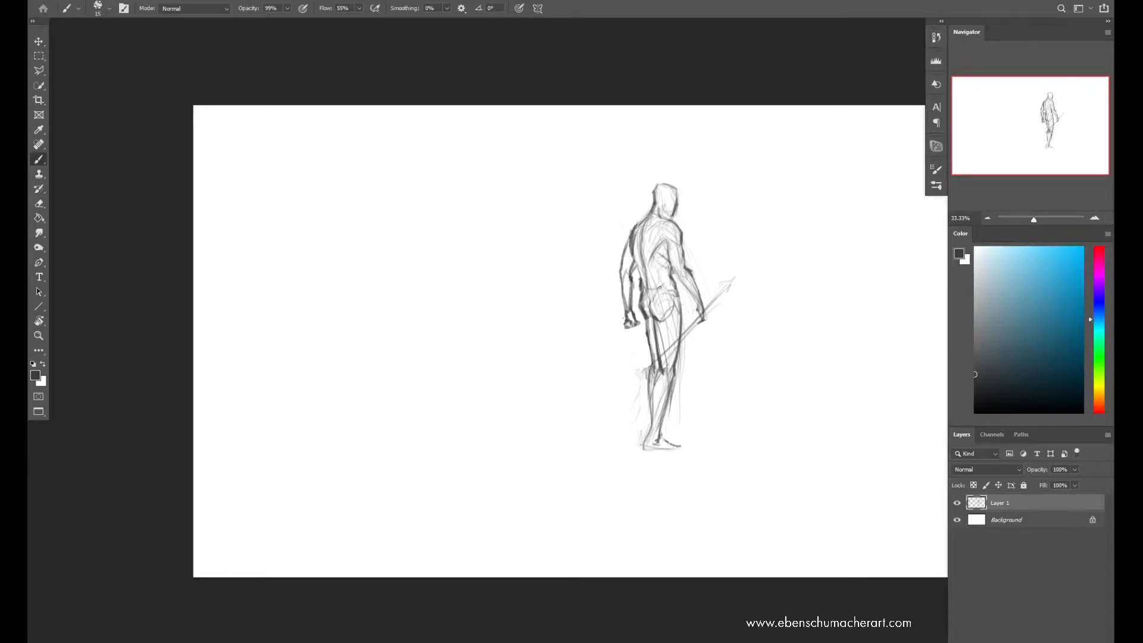
# Darken the calf contours and the front end of the spear, and flip the canvas back
pyautogui.moveTo(655, 380); pyautogui.dragTo(649, 416)
pyautogui.moveTo(655, 420); pyautogui.dragTo(665, 377)
pyautogui.press('e')
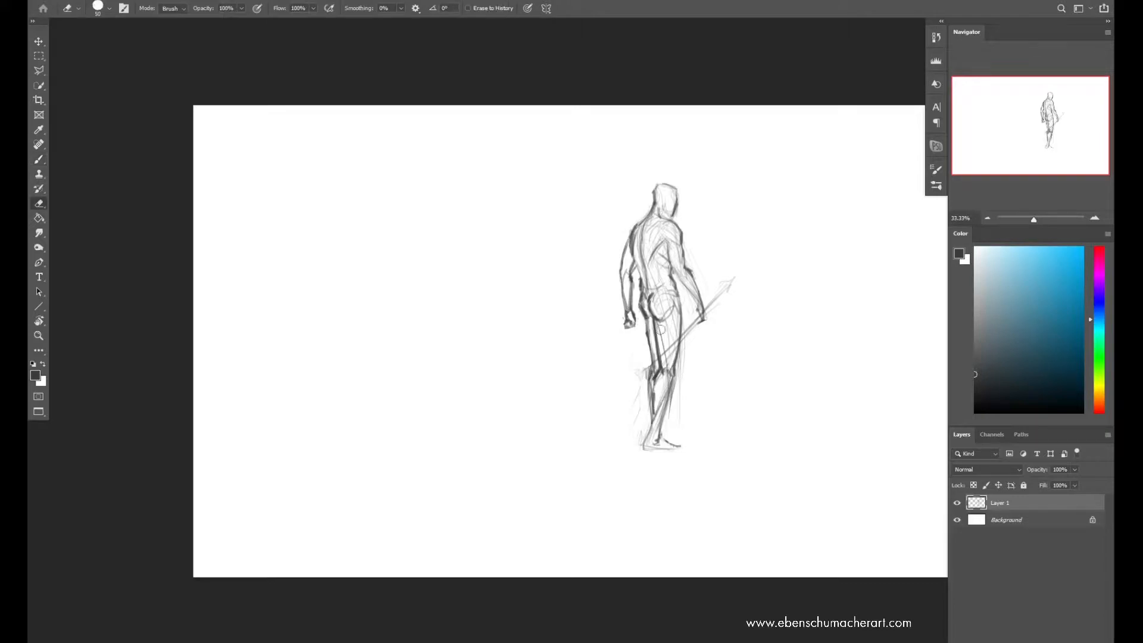
pyautogui.press('b')
pyautogui.moveTo(702, 314)
pyautogui.mouseDown()
pyautogui.moveTo(730, 282)
pyautogui.moveTo(727, 291)
pyautogui.mouseUp()
pyautogui.hotkey('ctrl', 'f')
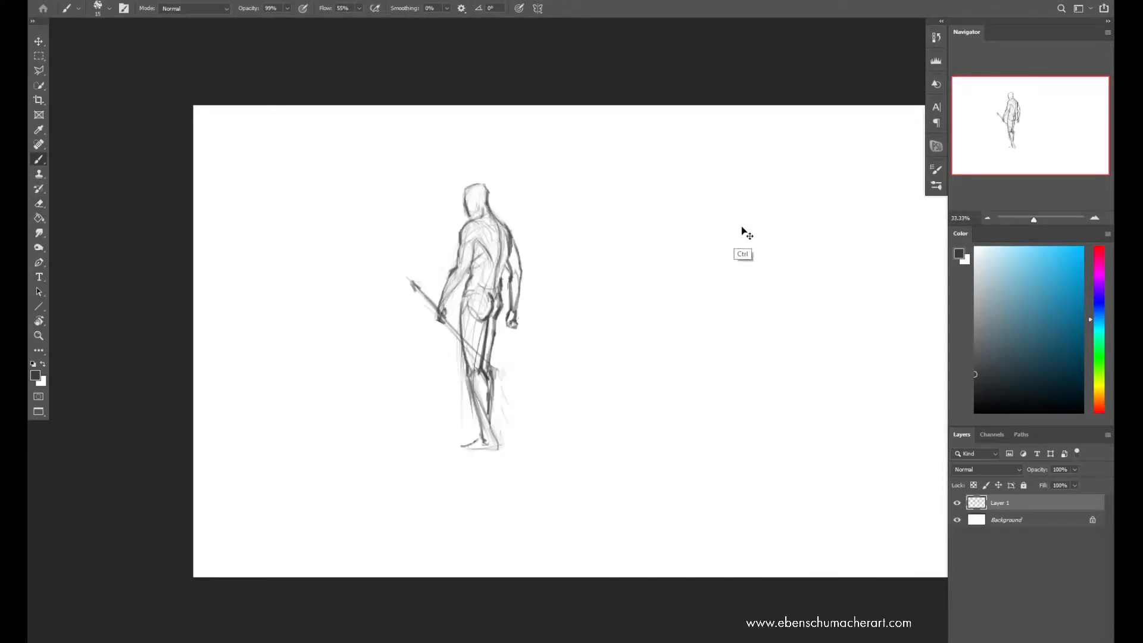
# Scale the figure down and move it to the upper-left corner of the canvas, checking it mirrored
pyautogui.hotkey('ctrl', 't')
pyautogui.moveTo(479, 179); pyautogui.dragTo(476, 255)
pyautogui.moveTo(468, 350)
pyautogui.mouseDown()
pyautogui.moveTo(313, 246)
pyautogui.moveTo(275, 238)
pyautogui.mouseUp()
pyautogui.press('Return')
pyautogui.hotkey('ctrl', 'f')
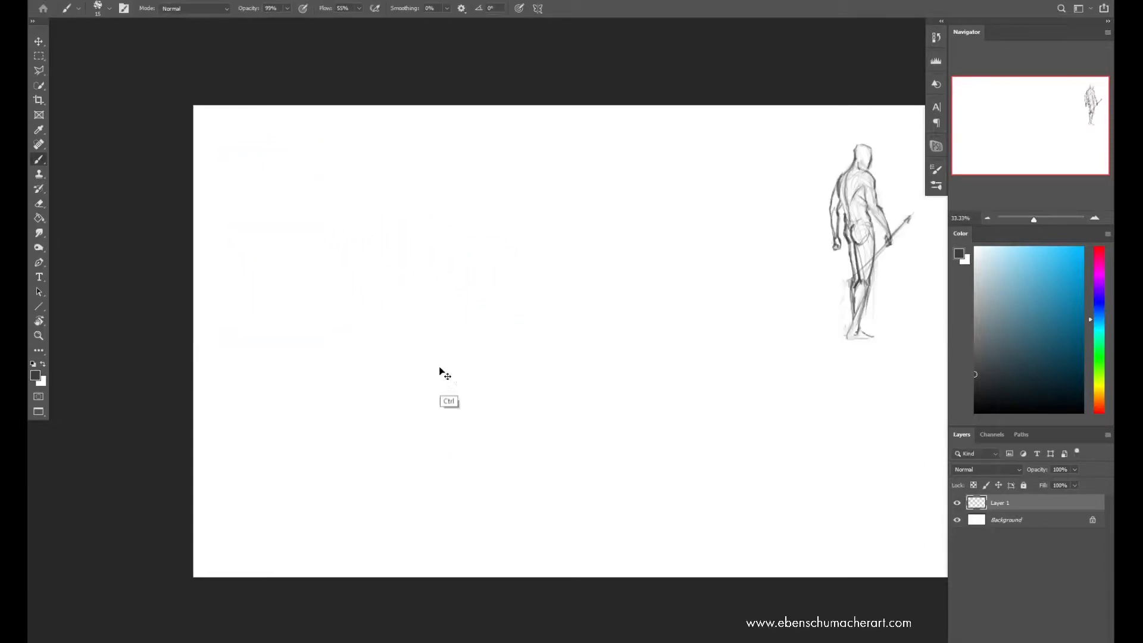
pyautogui.hotkey('ctrl', 'f')
# Flip the figure horizontally in place so the spear points toward the middle of the canvas
pyautogui.hotkey('ctrl', 't')
pyautogui.rightClick(296, 224)
pyautogui.click(374, 421)
pyautogui.press('Return')
# Create a new layer and loosely sketch a second, bulky figure's head and broad shoulders mid-canvas
pyautogui.hotkey('ctrl', 'shift', 'alt', 'n')
pyautogui.press(']')
pyautogui.moveTo(452, 254); pyautogui.dragTo(613, 280)
pyautogui.moveTo(506, 277)
pyautogui.mouseDown()
pyautogui.moveTo(601, 340)
pyautogui.moveTo(545, 235)
pyautogui.mouseUp()
pyautogui.moveTo(459, 262)
pyautogui.mouseDown()
pyautogui.moveTo(449, 301)
pyautogui.moveTo(582, 400)
pyautogui.mouseUp()
pyautogui.press('[')
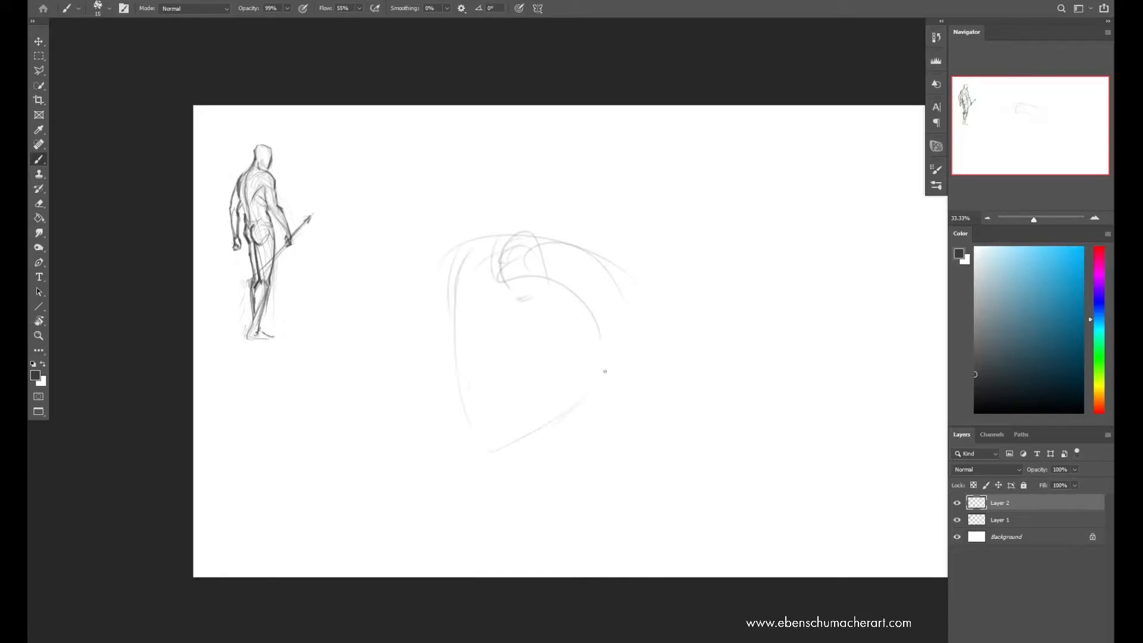
# Sketch the sides and tapering lower edge of the bulky figure's body with long curved strokes
pyautogui.press(']')
pyautogui.moveTo(462, 250); pyautogui.dragTo(475, 426)
pyautogui.moveTo(478, 468); pyautogui.dragTo(535, 440)
pyautogui.moveTo(471, 257)
pyautogui.mouseDown()
pyautogui.moveTo(441, 364)
pyautogui.moveTo(459, 404)
pyautogui.mouseUp()
pyautogui.moveTo(637, 268); pyautogui.dragTo(539, 422)
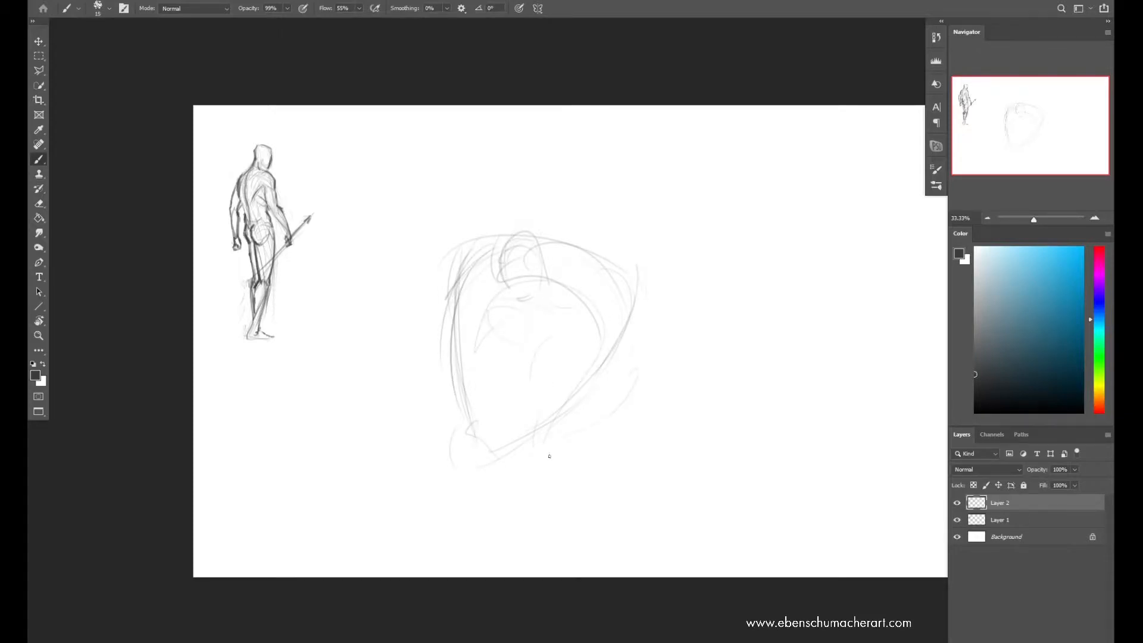
# Loosely block in the bulky figure's bent knees, arms and neck around the torso with light strokes
pyautogui.moveTo(652, 361); pyautogui.dragTo(594, 433)
pyautogui.moveTo(415, 292); pyautogui.dragTo(444, 372)
pyautogui.moveTo(440, 319); pyautogui.dragTo(423, 351)
pyautogui.moveTo(506, 258); pyautogui.dragTo(501, 291)
pyautogui.moveTo(471, 350); pyautogui.dragTo(483, 317)
pyautogui.moveTo(458, 313)
pyautogui.mouseDown()
pyautogui.moveTo(482, 302)
pyautogui.moveTo(419, 368)
pyautogui.mouseUp()
pyautogui.moveTo(624, 439); pyautogui.dragTo(570, 456)
# Rough in the forearms converging toward the hands below the torso, plus the shoulder and head edges
pyautogui.moveTo(421, 338); pyautogui.dragTo(445, 391)
pyautogui.moveTo(507, 436)
pyautogui.mouseDown()
pyautogui.moveTo(551, 366)
pyautogui.moveTo(571, 367)
pyautogui.mouseUp()
pyautogui.moveTo(490, 455); pyautogui.dragTo(567, 406)
pyautogui.moveTo(568, 360); pyautogui.dragTo(575, 332)
pyautogui.moveTo(635, 266); pyautogui.dragTo(597, 322)
pyautogui.moveTo(507, 241)
pyautogui.mouseDown()
pyautogui.moveTo(536, 236)
pyautogui.moveTo(504, 269)
pyautogui.mouseUp()
# Sketch the bulky figure's chest, ribcage and inner arm lines, undoing the last two strokes
pyautogui.moveTo(504, 278)
pyautogui.mouseDown()
pyautogui.moveTo(523, 281)
pyautogui.moveTo(449, 307)
pyautogui.moveTo(442, 331)
pyautogui.mouseUp()
pyautogui.moveTo(470, 324)
pyautogui.mouseDown()
pyautogui.moveTo(454, 362)
pyautogui.moveTo(471, 363)
pyautogui.mouseUp()
pyautogui.moveTo(491, 311)
pyautogui.mouseDown()
pyautogui.moveTo(479, 360)
pyautogui.moveTo(501, 322)
pyautogui.mouseUp()
pyautogui.moveTo(468, 308)
pyautogui.mouseDown()
pyautogui.moveTo(499, 329)
pyautogui.moveTo(490, 316)
pyautogui.mouseUp()
pyautogui.moveTo(480, 267); pyautogui.dragTo(458, 273)
pyautogui.moveTo(501, 308); pyautogui.dragTo(530, 337)
pyautogui.moveTo(535, 329)
pyautogui.mouseDown()
pyautogui.moveTo(544, 332)
pyautogui.moveTo(481, 318)
pyautogui.moveTo(487, 369)
pyautogui.mouseUp()
pyautogui.moveTo(485, 375); pyautogui.dragTo(483, 429)
pyautogui.moveTo(446, 351); pyautogui.dragTo(454, 374)
pyautogui.moveTo(448, 358); pyautogui.dragTo(472, 421)
pyautogui.moveTo(457, 391)
pyautogui.mouseDown()
pyautogui.moveTo(481, 425)
pyautogui.moveTo(470, 435)
pyautogui.mouseUp()
pyautogui.hotkey('ctrl', 'z')
pyautogui.hotkey('ctrl', 'z')
# Darken the contours of the bulky figure's shoulders and the bent arm down to the hands
pyautogui.moveTo(461, 276); pyautogui.dragTo(503, 245)
pyautogui.moveTo(560, 237)
pyautogui.mouseDown()
pyautogui.moveTo(594, 265)
pyautogui.moveTo(565, 242)
pyautogui.mouseUp()
pyautogui.moveTo(578, 245); pyautogui.dragTo(598, 269)
pyautogui.moveTo(556, 279)
pyautogui.mouseDown()
pyautogui.moveTo(589, 271)
pyautogui.moveTo(629, 297)
pyautogui.mouseUp()
pyautogui.moveTo(635, 306)
pyautogui.mouseDown()
pyautogui.moveTo(618, 328)
pyautogui.moveTo(586, 326)
pyautogui.mouseUp()
pyautogui.moveTo(636, 310)
pyautogui.mouseDown()
pyautogui.moveTo(619, 343)
pyautogui.moveTo(582, 371)
pyautogui.mouseUp()
pyautogui.moveTo(590, 318); pyautogui.dragTo(574, 327)
pyautogui.moveTo(569, 335); pyautogui.dragTo(560, 363)
pyautogui.moveTo(597, 365); pyautogui.dragTo(514, 431)
pyautogui.moveTo(513, 429); pyautogui.dragTo(493, 432)
# Sketch a long weapon shaft from the hands toward the lower-left foreground, with a large head and ground marks
pyautogui.moveTo(495, 439); pyautogui.dragTo(331, 494)
pyautogui.moveTo(452, 464)
pyautogui.mouseDown()
pyautogui.moveTo(360, 513)
pyautogui.moveTo(303, 487)
pyautogui.mouseUp()
pyautogui.moveTo(300, 490); pyautogui.dragTo(269, 524)
pyautogui.moveTo(286, 549); pyautogui.dragTo(387, 526)
pyautogui.moveTo(361, 527); pyautogui.dragTo(352, 531)
pyautogui.moveTo(330, 493)
pyautogui.mouseDown()
pyautogui.moveTo(307, 494)
pyautogui.moveTo(328, 481)
pyautogui.mouseUp()
pyautogui.moveTo(322, 489); pyautogui.dragTo(338, 486)
pyautogui.moveTo(285, 418)
pyautogui.mouseDown()
pyautogui.moveTo(277, 536)
pyautogui.moveTo(302, 527)
pyautogui.mouseUp()
pyautogui.moveTo(341, 444)
pyautogui.mouseDown()
pyautogui.moveTo(337, 515)
pyautogui.moveTo(456, 518)
pyautogui.mouseUp()
pyautogui.moveTo(255, 457); pyautogui.dragTo(286, 499)
pyautogui.moveTo(387, 541); pyautogui.dragTo(407, 539)
# Firm up the bulky figure's shoulder contour, armpit and chest muscles with darker strokes
pyautogui.moveTo(448, 307)
pyautogui.mouseDown()
pyautogui.moveTo(443, 346)
pyautogui.moveTo(451, 303)
pyautogui.mouseUp()
pyautogui.moveTo(449, 314); pyautogui.dragTo(463, 273)
pyautogui.moveTo(470, 268); pyautogui.dragTo(485, 268)
pyautogui.moveTo(463, 324); pyautogui.dragTo(492, 315)
pyautogui.moveTo(490, 305)
pyautogui.mouseDown()
pyautogui.moveTo(489, 322)
pyautogui.moveTo(503, 331)
pyautogui.moveTo(493, 304)
pyautogui.moveTo(531, 305)
pyautogui.mouseUp()
pyautogui.moveTo(518, 312); pyautogui.dragTo(531, 311)
pyautogui.moveTo(527, 313); pyautogui.dragTo(520, 337)
pyautogui.moveTo(548, 340); pyautogui.dragTo(561, 344)
# Define the abdomen and waist, and strengthen the outer lines of the adjacent arm and knee
pyautogui.moveTo(490, 329)
pyautogui.mouseDown()
pyautogui.moveTo(505, 352)
pyautogui.moveTo(518, 339)
pyautogui.mouseUp()
pyautogui.moveTo(541, 349)
pyautogui.mouseDown()
pyautogui.moveTo(552, 344)
pyautogui.moveTo(557, 361)
pyautogui.moveTo(505, 375)
pyautogui.mouseUp()
pyautogui.moveTo(495, 369); pyautogui.dragTo(510, 392)
pyautogui.moveTo(434, 344); pyautogui.dragTo(431, 373)
pyautogui.moveTo(444, 347); pyautogui.dragTo(427, 379)
pyautogui.moveTo(420, 322); pyautogui.dragTo(469, 433)
pyautogui.moveTo(415, 283); pyautogui.dragTo(458, 428)
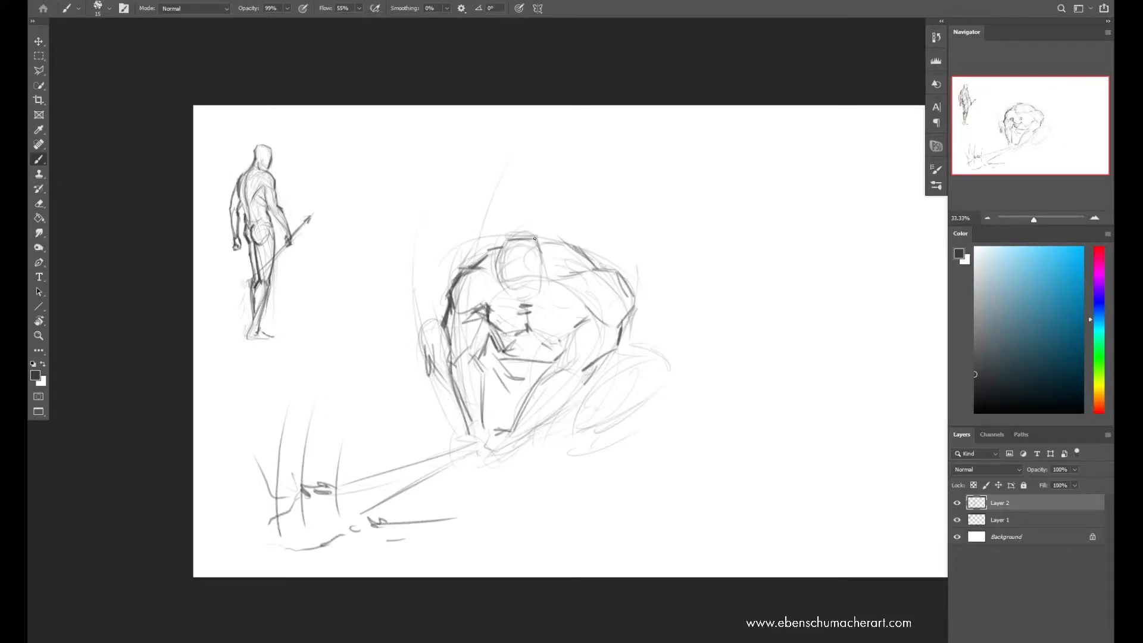
# Clean up stray marks, redraw the far shoulder line, and sketch the lowered head's face, undoing one stroke
pyautogui.press('e')
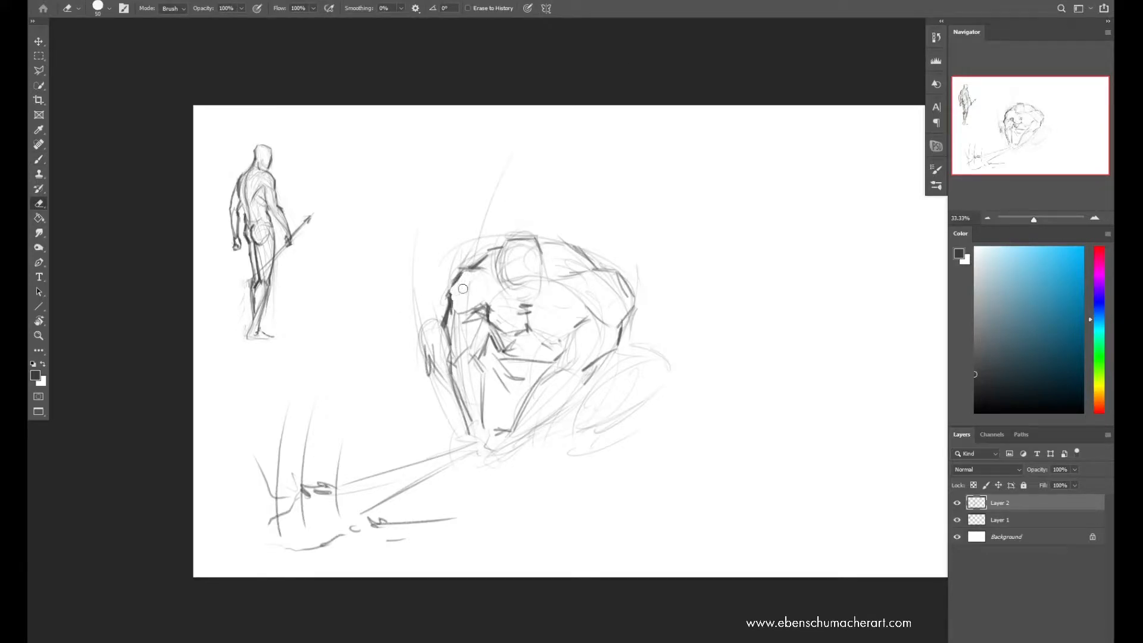
pyautogui.press('b')
pyautogui.moveTo(545, 244); pyautogui.dragTo(596, 261)
pyautogui.moveTo(557, 244)
pyautogui.mouseDown()
pyautogui.moveTo(598, 263)
pyautogui.moveTo(590, 254)
pyautogui.mouseUp()
pyautogui.press('e')
pyautogui.press('b')
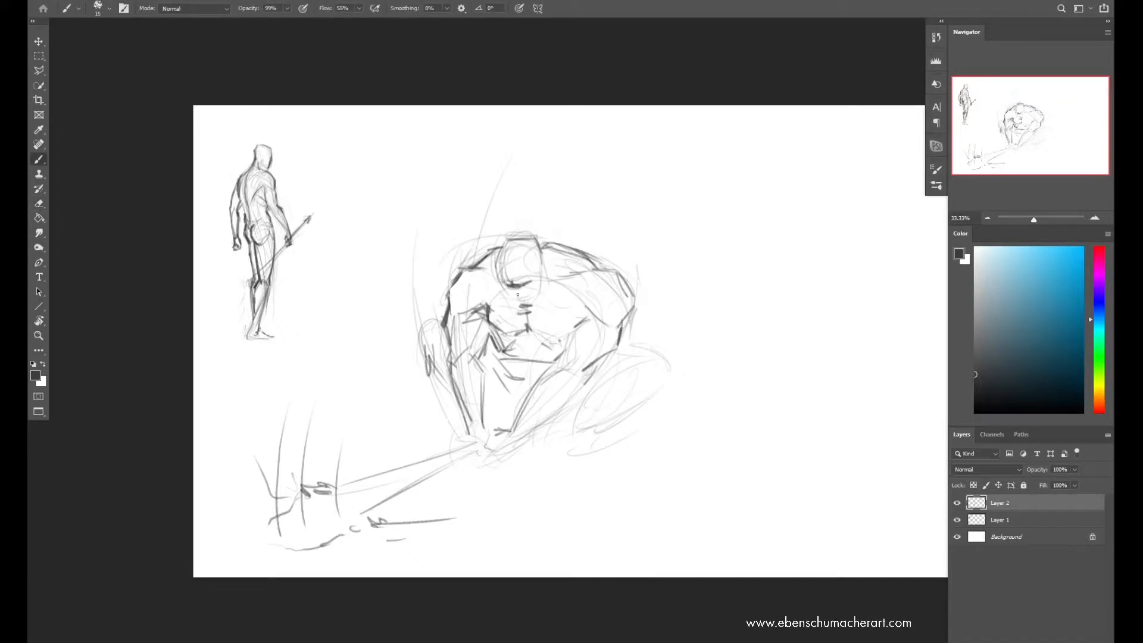
pyautogui.moveTo(514, 291); pyautogui.dragTo(538, 297)
pyautogui.moveTo(497, 243)
pyautogui.mouseDown()
pyautogui.moveTo(501, 281)
pyautogui.moveTo(523, 302)
pyautogui.mouseUp()
pyautogui.hotkey('ctrl', 'z')
# Define the upper arms, shoulder muscles, chest and forearms of the bulky figure with darker contour strokes
pyautogui.moveTo(459, 323); pyautogui.dragTo(448, 353)
pyautogui.moveTo(458, 319); pyautogui.dragTo(469, 346)
pyautogui.moveTo(588, 309)
pyautogui.mouseDown()
pyautogui.moveTo(573, 334)
pyautogui.moveTo(532, 341)
pyautogui.moveTo(579, 296)
pyautogui.mouseUp()
pyautogui.moveTo(564, 274); pyautogui.dragTo(584, 268)
pyautogui.moveTo(496, 322); pyautogui.dragTo(519, 300)
pyautogui.moveTo(455, 304); pyautogui.dragTo(492, 284)
pyautogui.moveTo(582, 271); pyautogui.dragTo(598, 313)
pyautogui.moveTo(567, 334)
pyautogui.mouseDown()
pyautogui.moveTo(539, 334)
pyautogui.moveTo(558, 363)
pyautogui.moveTo(565, 353)
pyautogui.moveTo(523, 420)
pyautogui.mouseUp()
pyautogui.moveTo(580, 364); pyautogui.dragTo(557, 399)
pyautogui.moveTo(542, 382)
pyautogui.mouseDown()
pyautogui.moveTo(512, 428)
pyautogui.moveTo(518, 439)
pyautogui.mouseUp()
pyautogui.moveTo(586, 373); pyautogui.dragTo(578, 388)
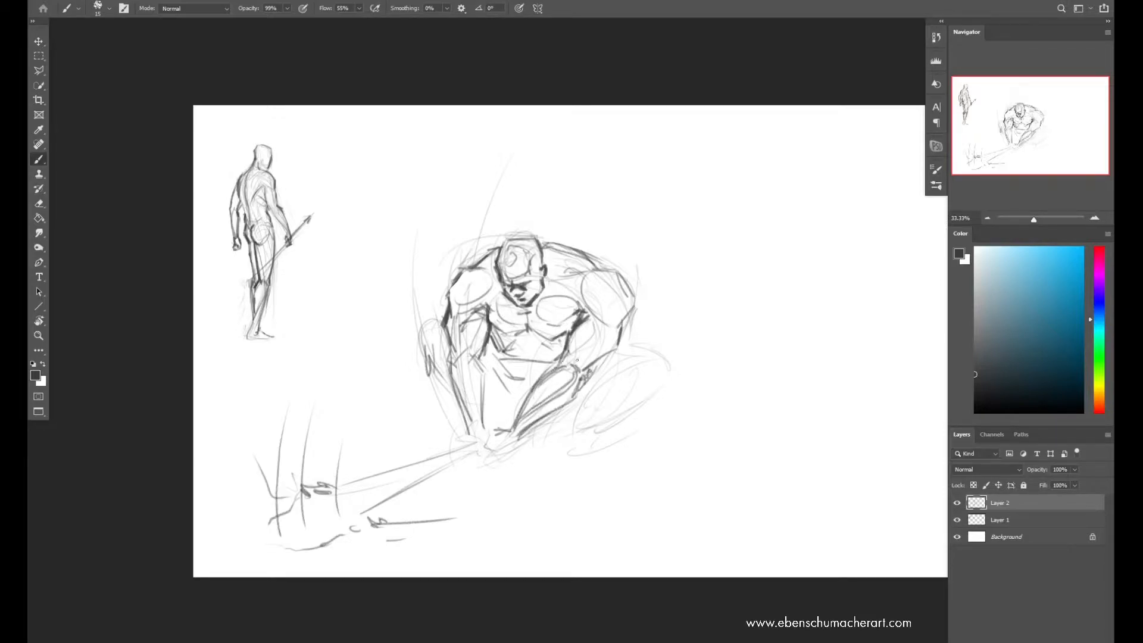
# Darken the bulky figure's elbow and outer arm contour, and flip the canvas horizontally to check the drawing
pyautogui.moveTo(619, 329); pyautogui.dragTo(583, 377)
pyautogui.moveTo(609, 326); pyautogui.dragTo(599, 334)
pyautogui.moveTo(633, 299); pyautogui.dragTo(619, 351)
pyautogui.moveTo(618, 349); pyautogui.dragTo(605, 357)
pyautogui.hotkey('ctrl', 'shift', 'h')
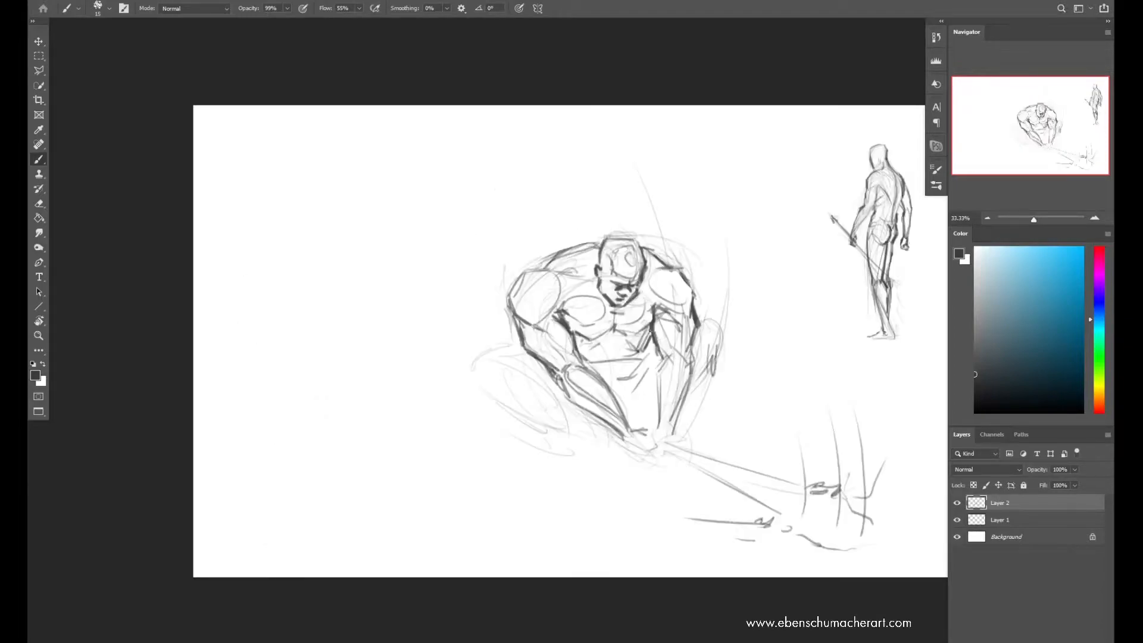
# Select the bulky figure's wider shoulder and arm, warp them inward toward the torso, and clear the selection
pyautogui.press('l')
pyautogui.moveTo(570, 277)
pyautogui.mouseDown()
pyautogui.moveTo(573, 404)
pyautogui.moveTo(533, 252)
pyautogui.moveTo(548, 266)
pyautogui.mouseUp()
pyautogui.hotkey('ctrl', 't')
pyautogui.press('Return')
pyautogui.hotkey('ctrl', 'd')
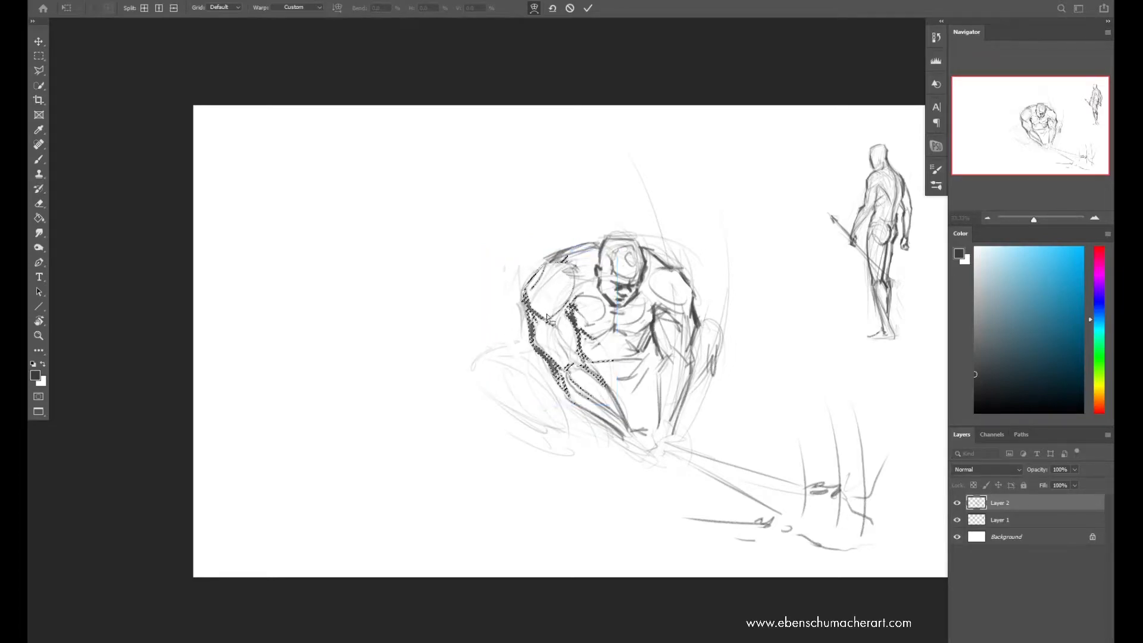
# Erase the bulky figure's lowered head and redraw it higher with a skull outline and facial features
pyautogui.press('e')
pyautogui.moveTo(617, 298)
pyautogui.mouseDown()
pyautogui.moveTo(628, 250)
pyautogui.moveTo(599, 277)
pyautogui.moveTo(640, 313)
pyautogui.moveTo(601, 288)
pyautogui.mouseUp()
pyautogui.press('b')
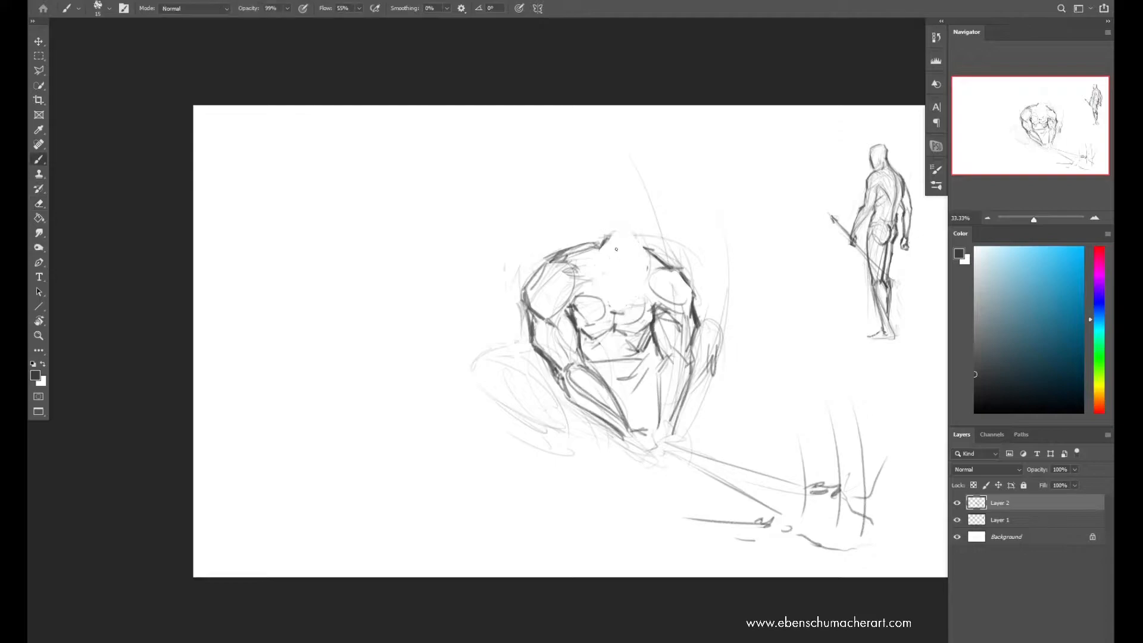
pyautogui.moveTo(595, 243)
pyautogui.mouseDown()
pyautogui.moveTo(619, 225)
pyautogui.moveTo(641, 273)
pyautogui.mouseUp()
pyautogui.moveTo(605, 276)
pyautogui.mouseDown()
pyautogui.moveTo(595, 234)
pyautogui.moveTo(594, 251)
pyautogui.moveTo(640, 242)
pyautogui.moveTo(614, 272)
pyautogui.moveTo(619, 293)
pyautogui.moveTo(602, 286)
pyautogui.moveTo(624, 290)
pyautogui.moveTo(594, 253)
pyautogui.moveTo(604, 223)
pyautogui.moveTo(634, 256)
pyautogui.mouseUp()
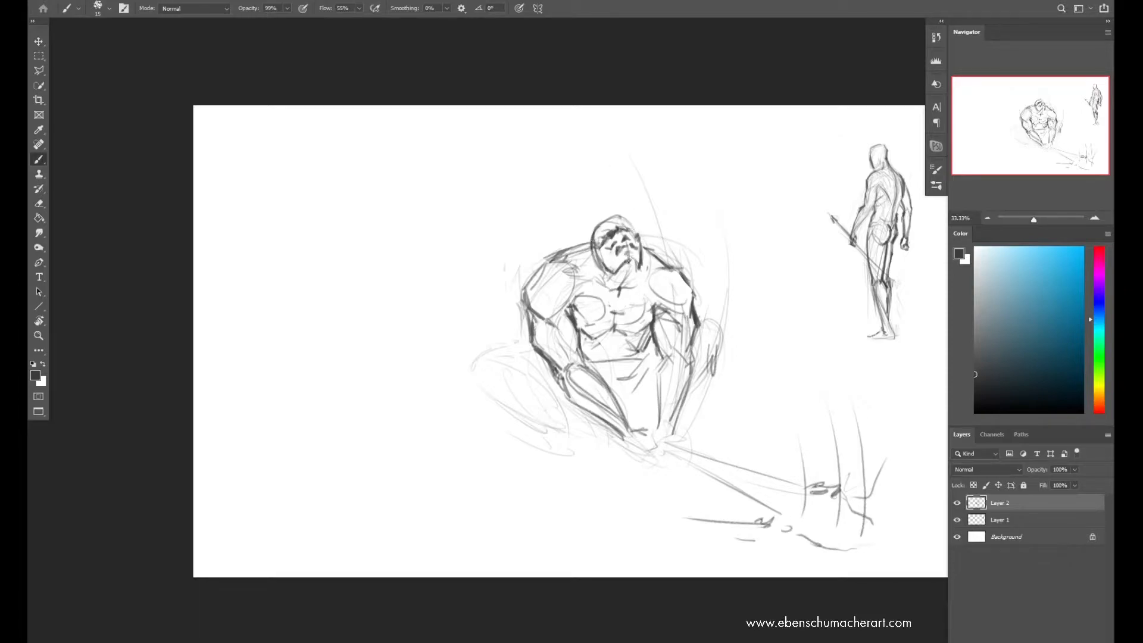
# Refine the bulky figure's face, hairline and ear by alternating between erasing and redrawing
pyautogui.press('e')
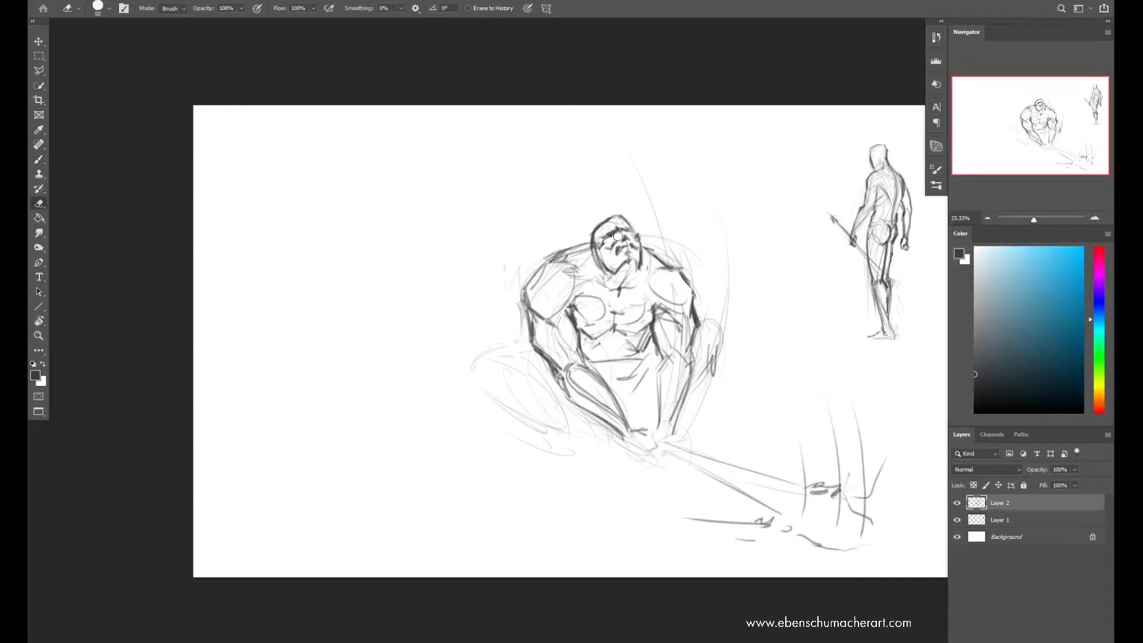
pyautogui.moveTo(607, 230)
pyautogui.mouseDown()
pyautogui.moveTo(617, 237)
pyautogui.moveTo(620, 224)
pyautogui.mouseUp()
pyautogui.press('b')
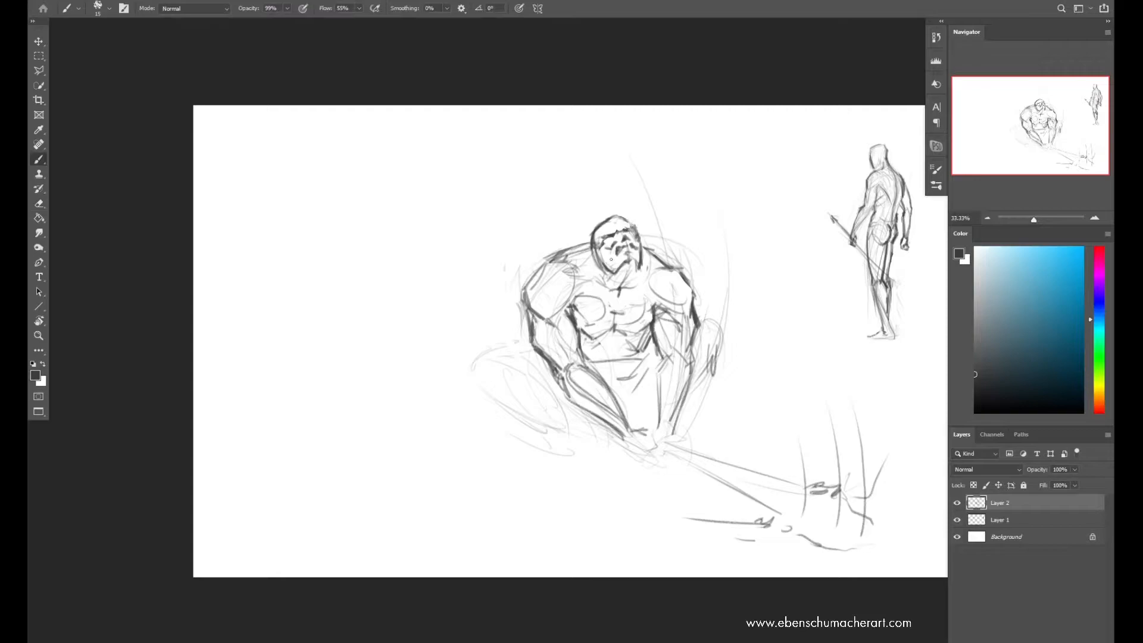
pyautogui.press('e')
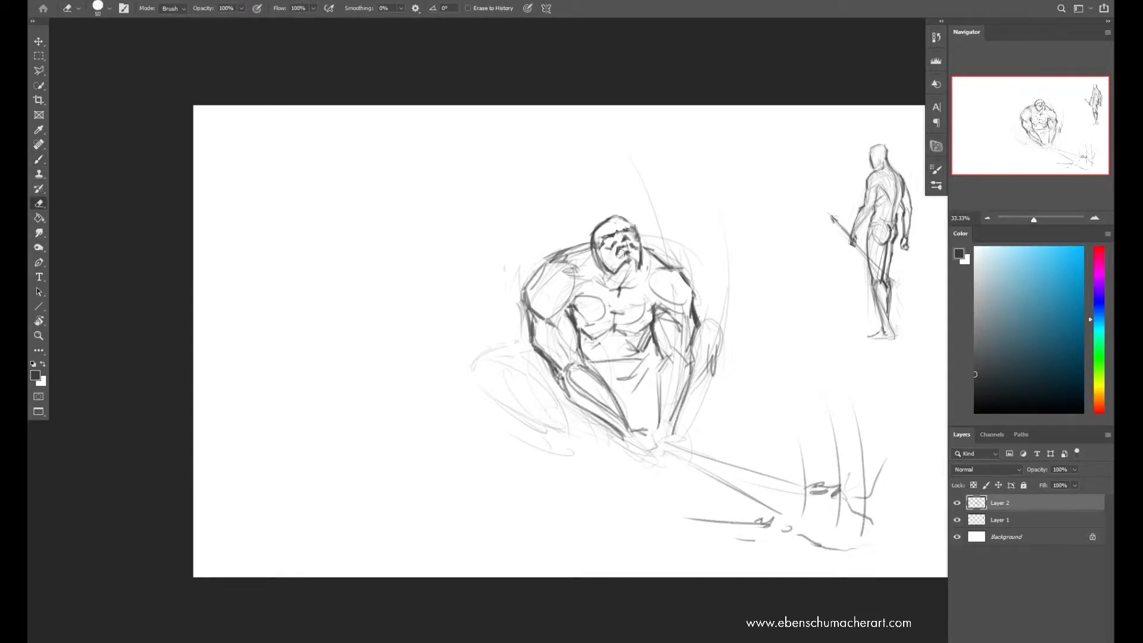
pyautogui.press('b')
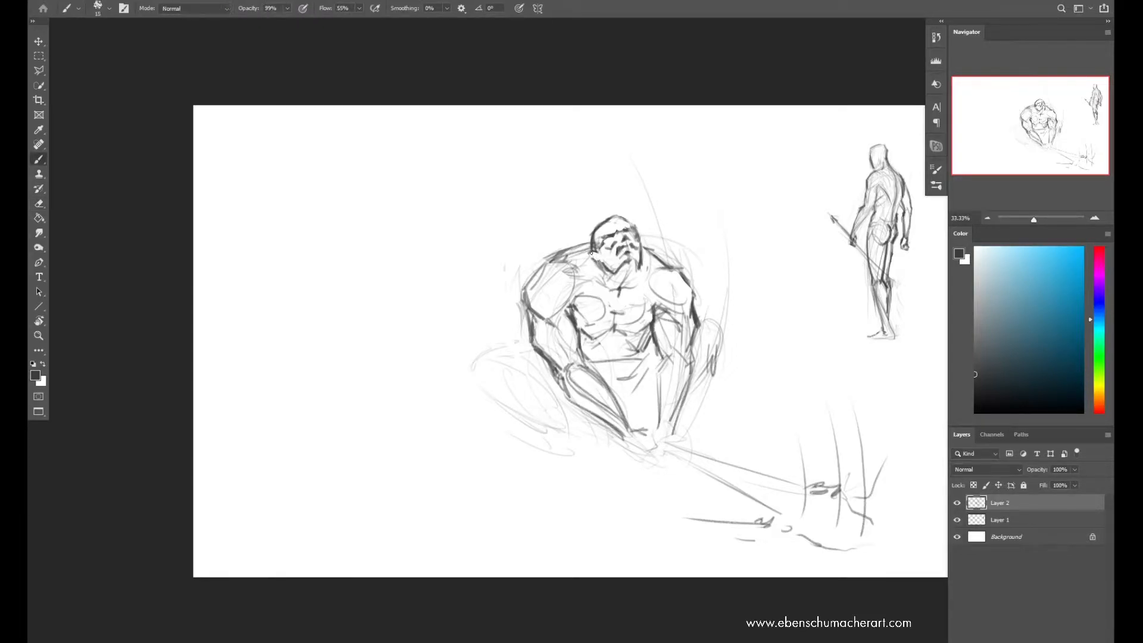
pyautogui.press('e')
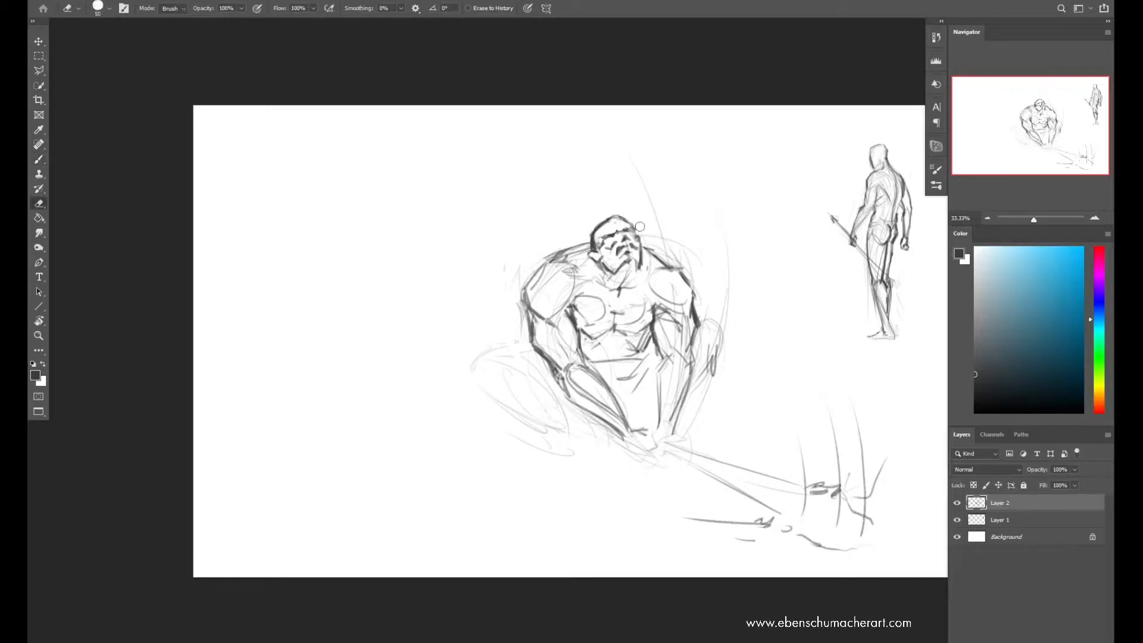
# Select the bulky figure's head, rotate it 10.8 degrees, move it slightly higher, and clear the selection
pyautogui.moveTo(621, 272)
pyautogui.mouseDown()
pyautogui.moveTo(646, 268)
pyautogui.moveTo(591, 268)
pyautogui.mouseUp()
pyautogui.press('l')
pyautogui.hotkey('ctrl', 't')
pyautogui.moveTo(661, 181); pyautogui.dragTo(668, 197)
pyautogui.moveTo(639, 239); pyautogui.dragTo(637, 229)
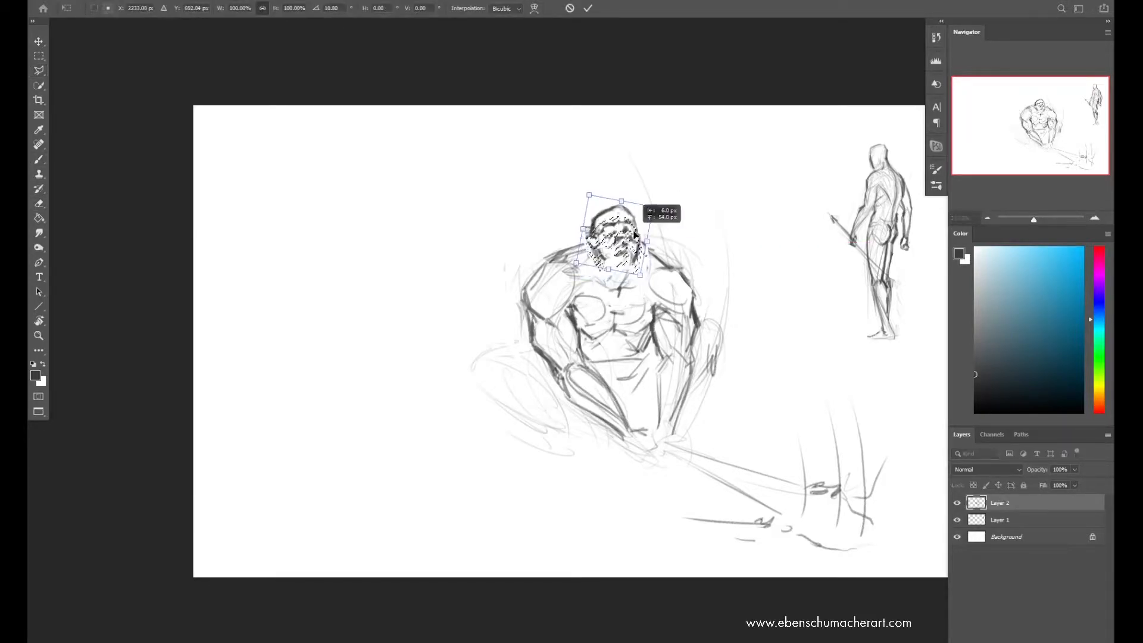
pyautogui.press('Return')
pyautogui.hotkey('ctrl', 'd')
# Draw the neck beneath the raised head and redraw the warped shoulder and arm with bolder contours
pyautogui.press('b')
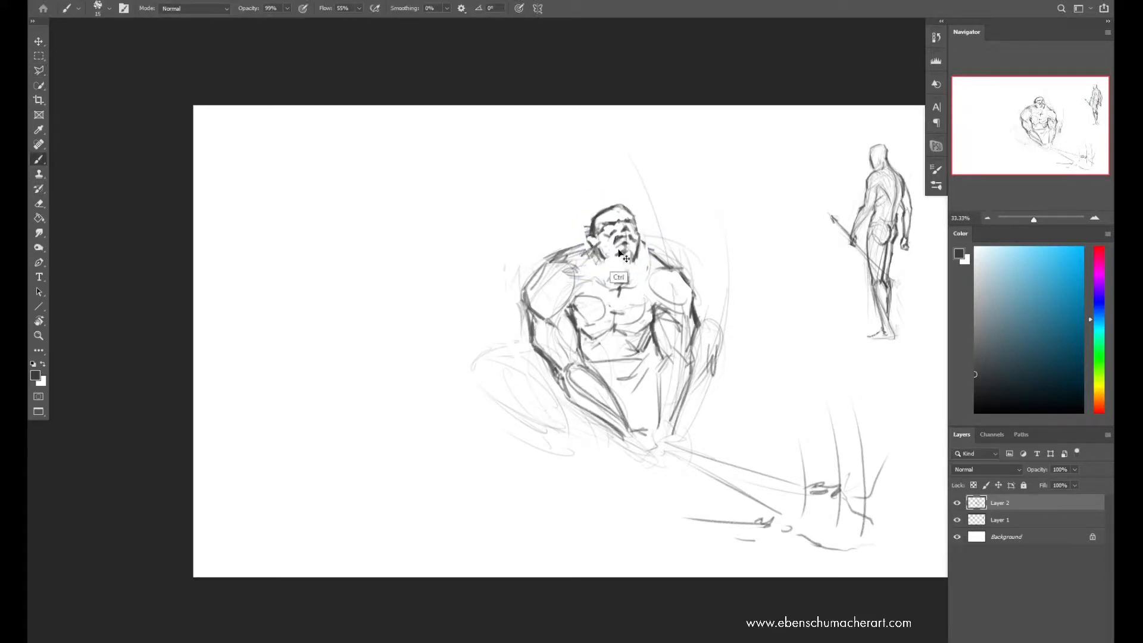
pyautogui.moveTo(618, 268)
pyautogui.mouseDown()
pyautogui.moveTo(602, 280)
pyautogui.moveTo(611, 257)
pyautogui.moveTo(592, 274)
pyautogui.moveTo(559, 260)
pyautogui.moveTo(566, 250)
pyautogui.moveTo(528, 305)
pyautogui.moveTo(540, 309)
pyautogui.mouseUp()
pyautogui.press('e')
pyautogui.press('b')
pyautogui.moveTo(559, 262); pyautogui.dragTo(530, 316)
pyautogui.moveTo(571, 259)
pyautogui.mouseDown()
pyautogui.moveTo(534, 292)
pyautogui.moveTo(548, 360)
pyautogui.mouseUp()
pyautogui.moveTo(539, 277); pyautogui.dragTo(532, 305)
# Connect the neck to both shoulders with trapezius lines and erase stray marks beside the neck
pyautogui.moveTo(571, 260)
pyautogui.mouseDown()
pyautogui.moveTo(533, 292)
pyautogui.moveTo(587, 246)
pyautogui.moveTo(651, 250)
pyautogui.mouseUp()
pyautogui.press('w')
pyautogui.press('e')
pyautogui.moveTo(576, 261); pyautogui.dragTo(584, 248)
pyautogui.press('b')
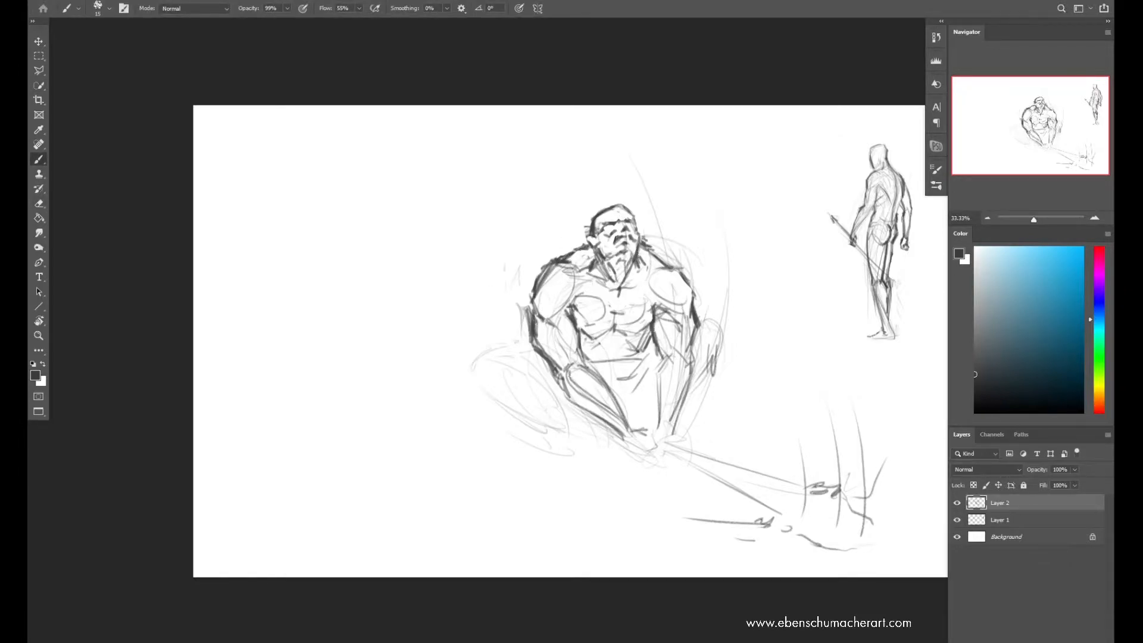
# Draw the clasped hands at the weapon's grip and clean up the forearm lines leading into them
pyautogui.moveTo(627, 449)
pyautogui.mouseDown()
pyautogui.moveTo(656, 431)
pyautogui.moveTo(643, 458)
pyautogui.moveTo(655, 456)
pyautogui.moveTo(681, 437)
pyautogui.moveTo(575, 398)
pyautogui.moveTo(626, 441)
pyautogui.mouseUp()
pyautogui.press('e')
pyautogui.press('b')
pyautogui.moveTo(562, 394)
pyautogui.mouseDown()
pyautogui.moveTo(632, 429)
pyautogui.moveTo(620, 415)
pyautogui.moveTo(634, 446)
pyautogui.mouseUp()
pyautogui.press('e')
pyautogui.press('b')
pyautogui.press('l')
pyautogui.click(914, 414)
pyautogui.click(766, 360)
pyautogui.press('Escape')
# Lasso the clasped hands, weapon and foreground marks, shift them slightly up and left, and clear the selection
pyautogui.click(858, 373)
pyautogui.click(921, 422)
pyautogui.click(933, 462)
pyautogui.moveTo(917, 515)
pyautogui.mouseDown()
pyautogui.moveTo(623, 506)
pyautogui.moveTo(625, 420)
pyautogui.mouseUp()
pyautogui.click(858, 372)
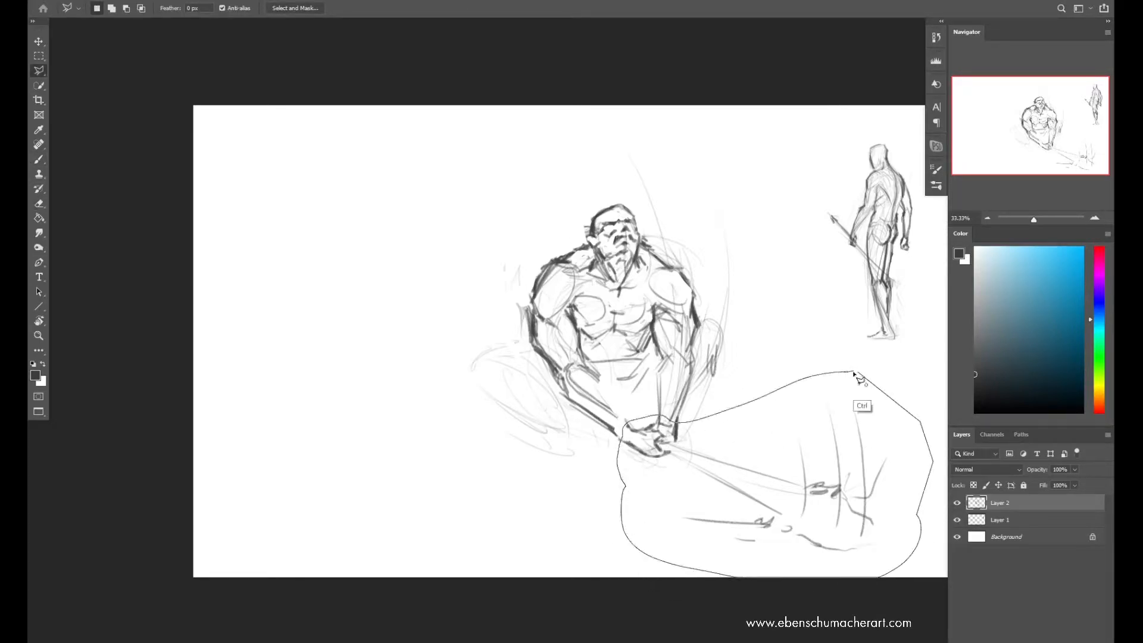
pyautogui.hotkey('ctrl', 't')
pyautogui.moveTo(764, 488); pyautogui.dragTo(756, 473)
pyautogui.press('Return')
pyautogui.hotkey('ctrl', 'd')
# Erase the overlapping lines where the moved hands meet the wrists and touch up the joins
pyautogui.press('e')
pyautogui.moveTo(623, 439)
pyautogui.mouseDown()
pyautogui.moveTo(593, 426)
pyautogui.moveTo(651, 438)
pyautogui.mouseUp()
pyautogui.press('b')
pyautogui.press('e')
pyautogui.moveTo(642, 424)
pyautogui.mouseDown()
pyautogui.moveTo(657, 430)
pyautogui.moveTo(651, 415)
pyautogui.moveTo(643, 441)
pyautogui.moveTo(625, 432)
pyautogui.mouseUp()
pyautogui.press('b')
pyautogui.press('e')
pyautogui.click(656, 430)
pyautogui.press('b')
# Redraw the forearm contours from elbow to clasped hands and strengthen the waist line
pyautogui.moveTo(620, 409); pyautogui.dragTo(643, 411)
pyautogui.moveTo(594, 375); pyautogui.dragTo(621, 408)
pyautogui.moveTo(587, 396)
pyautogui.mouseDown()
pyautogui.moveTo(626, 418)
pyautogui.moveTo(624, 431)
pyautogui.mouseUp()
pyautogui.hotkey('ctrl', 'z')
pyautogui.hotkey('ctrl', 'z')
pyautogui.moveTo(591, 374)
pyautogui.mouseDown()
pyautogui.moveTo(625, 412)
pyautogui.moveTo(628, 434)
pyautogui.mouseUp()
pyautogui.press('e')
pyautogui.press('b')
pyautogui.moveTo(563, 391); pyautogui.dragTo(629, 431)
pyautogui.moveTo(670, 356)
pyautogui.mouseDown()
pyautogui.moveTo(661, 410)
pyautogui.moveTo(667, 393)
pyautogui.mouseUp()
pyautogui.moveTo(598, 361); pyautogui.dragTo(646, 357)
# Sketch the crouching figure's bent leg from the knee to the ankle and block in its foot
pyautogui.moveTo(490, 360)
pyautogui.mouseDown()
pyautogui.moveTo(519, 350)
pyautogui.moveTo(484, 380)
pyautogui.mouseUp()
pyautogui.moveTo(508, 358)
pyautogui.mouseDown()
pyautogui.moveTo(548, 375)
pyautogui.moveTo(490, 361)
pyautogui.mouseUp()
pyautogui.moveTo(495, 383)
pyautogui.mouseDown()
pyautogui.moveTo(517, 385)
pyautogui.moveTo(503, 404)
pyautogui.mouseUp()
pyautogui.moveTo(503, 410); pyautogui.dragTo(583, 427)
pyautogui.hotkey('ctrl', 'z')
pyautogui.moveTo(499, 388)
pyautogui.mouseDown()
pyautogui.moveTo(510, 407)
pyautogui.moveTo(567, 422)
pyautogui.mouseUp()
pyautogui.moveTo(574, 425)
pyautogui.mouseDown()
pyautogui.moveTo(561, 449)
pyautogui.moveTo(597, 434)
pyautogui.mouseUp()
pyautogui.moveTo(557, 462)
pyautogui.mouseDown()
pyautogui.moveTo(594, 446)
pyautogui.moveTo(607, 453)
pyautogui.moveTo(556, 467)
pyautogui.mouseUp()
pyautogui.moveTo(575, 433)
pyautogui.mouseDown()
pyautogui.moveTo(583, 458)
pyautogui.moveTo(567, 421)
pyautogui.moveTo(558, 454)
pyautogui.mouseUp()
pyautogui.moveTo(572, 411)
pyautogui.mouseDown()
pyautogui.moveTo(597, 440)
pyautogui.moveTo(600, 425)
pyautogui.moveTo(560, 418)
pyautogui.mouseUp()
# Select the newly drawn lower leg and foot and adjust their placement with Free Transform
pyautogui.press('l')
pyautogui.hotkey('ctrl', 't')
pyautogui.moveTo(605, 375); pyautogui.dragTo(570, 368)
pyautogui.moveTo(578, 452); pyautogui.dragTo(591, 444)
pyautogui.press('Return')
# Draw the crouching figure's opposite leg with its raised knee, shin and foot beside the hands
pyautogui.press('b')
pyautogui.moveTo(692, 402)
pyautogui.mouseDown()
pyautogui.moveTo(719, 351)
pyautogui.moveTo(696, 435)
pyautogui.mouseUp()
pyautogui.moveTo(681, 451)
pyautogui.mouseDown()
pyautogui.moveTo(693, 467)
pyautogui.moveTo(707, 441)
pyautogui.mouseUp()
pyautogui.moveTo(677, 462); pyautogui.dragTo(701, 458)
pyautogui.moveTo(688, 412); pyautogui.dragTo(719, 375)
pyautogui.moveTo(722, 352); pyautogui.dragTo(721, 372)
pyautogui.moveTo(709, 324); pyautogui.dragTo(723, 331)
# Reinforce the first bent knee and thigh contours and erase the loose construction lines around them
pyautogui.moveTo(500, 385); pyautogui.dragTo(565, 435)
pyautogui.press('e')
pyautogui.press('b')
pyautogui.moveTo(493, 364)
pyautogui.mouseDown()
pyautogui.moveTo(492, 374)
pyautogui.moveTo(507, 353)
pyautogui.mouseUp()
pyautogui.moveTo(491, 379); pyautogui.dragTo(510, 401)
pyautogui.press('e')
pyautogui.moveTo(483, 386)
pyautogui.mouseDown()
pyautogui.moveTo(484, 353)
pyautogui.moveTo(439, 381)
pyautogui.mouseUp()
# Flip the canvas horizontally, then erase and redraw the outline of the opposite raised knee
pyautogui.hotkey('ctrl', 'shift', 'h')
pyautogui.press('b')
pyautogui.press('w')
pyautogui.hotkey('ctrl', 'z')
pyautogui.press('e')
pyautogui.moveTo(427, 341); pyautogui.dragTo(441, 383)
pyautogui.moveTo(422, 370); pyautogui.dragTo(433, 395)
pyautogui.press('b')
pyautogui.moveTo(421, 345); pyautogui.dragTo(438, 393)
pyautogui.moveTo(420, 323); pyautogui.dragTo(428, 345)
pyautogui.moveTo(420, 321)
pyautogui.mouseDown()
pyautogui.moveTo(445, 315)
pyautogui.moveTo(424, 339)
pyautogui.mouseUp()
pyautogui.press('e')
# Nudge the whole crouching figure slightly to the right and up on the page
pyautogui.press('v')
pyautogui.moveTo(434, 329)
pyautogui.mouseDown()
pyautogui.moveTo(446, 324)
pyautogui.moveTo(457, 373)
pyautogui.moveTo(447, 382)
pyautogui.moveTo(463, 397)
pyautogui.mouseUp()
pyautogui.press('b')
pyautogui.press('e')
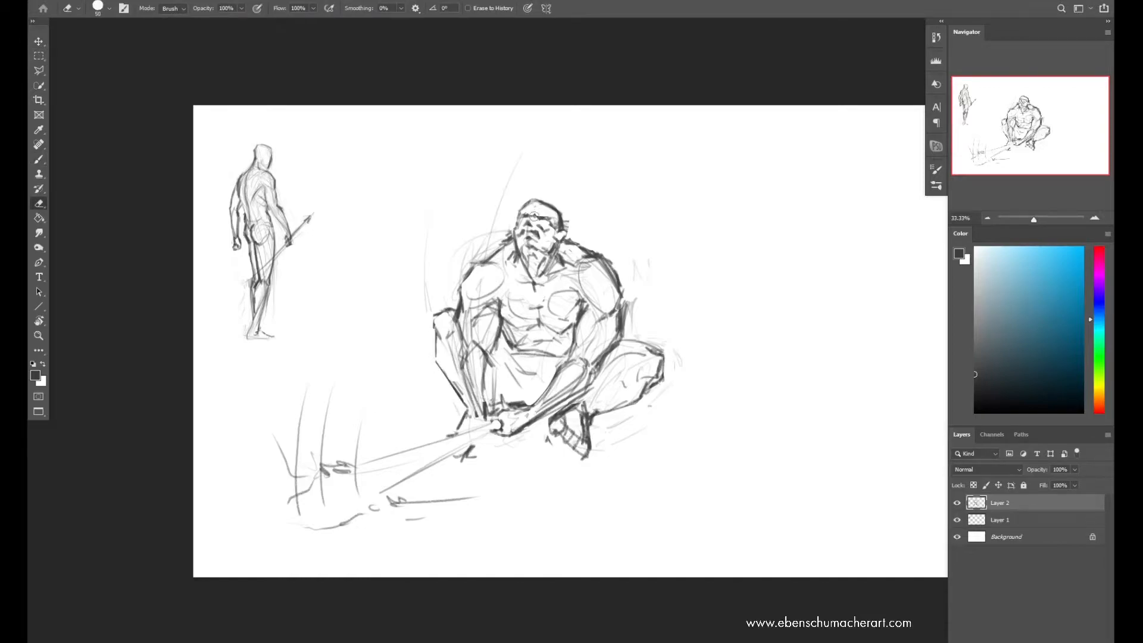
# Sketch radiating ground lines beneath the crouching figure and a long sweeping curve behind its back
pyautogui.press('b')
pyautogui.moveTo(559, 442); pyautogui.dragTo(678, 499)
pyautogui.moveTo(486, 455); pyautogui.dragTo(454, 510)
pyautogui.moveTo(506, 467); pyautogui.dragTo(518, 499)
pyautogui.moveTo(539, 454); pyautogui.dragTo(575, 526)
pyautogui.moveTo(625, 277); pyautogui.dragTo(741, 482)
# Erase the faint construction lines around the crouching figure's shoulders and outer arm
pyautogui.press('e')
pyautogui.moveTo(487, 254); pyautogui.dragTo(459, 248)
pyautogui.moveTo(623, 262)
pyautogui.mouseDown()
pyautogui.moveTo(584, 253)
pyautogui.moveTo(619, 295)
pyautogui.moveTo(616, 358)
pyautogui.mouseUp()
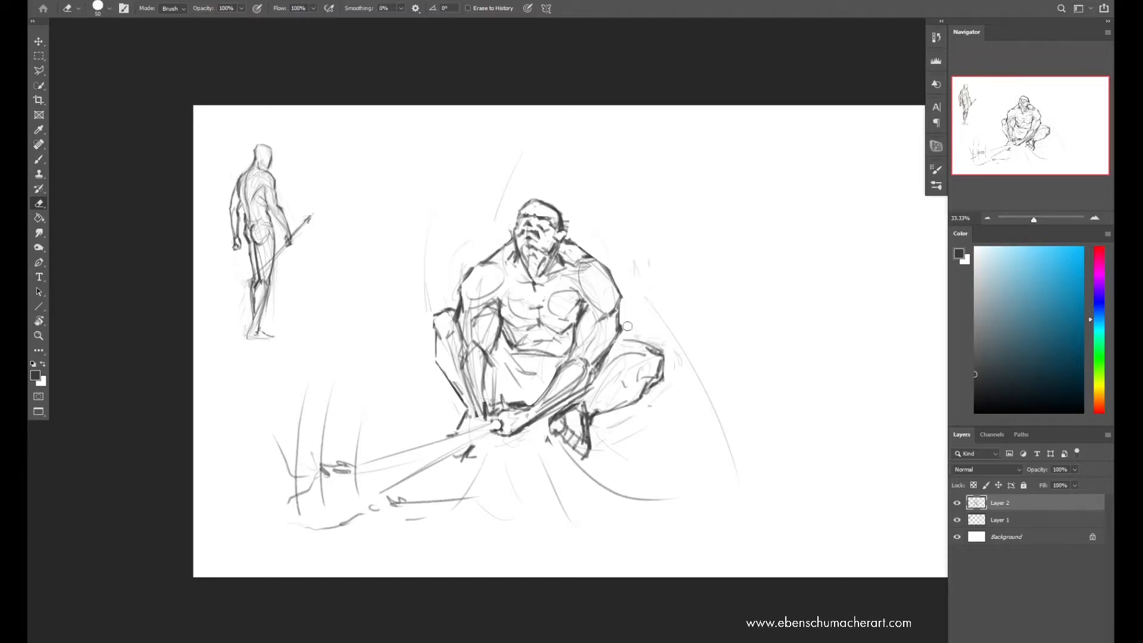
pyautogui.press('b')
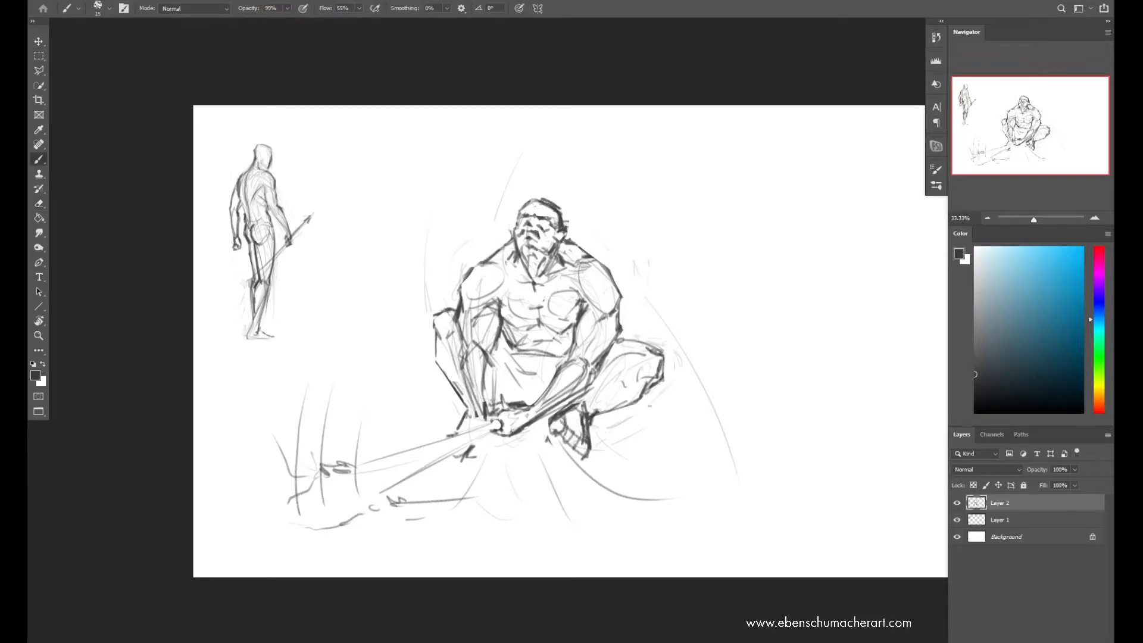
# Draw tall grass blades and darker ground marks around the far end of the weapon
pyautogui.press('w')
pyautogui.press('b')
pyautogui.moveTo(325, 528); pyautogui.dragTo(354, 530)
pyautogui.moveTo(366, 510); pyautogui.dragTo(400, 504)
pyautogui.moveTo(268, 474); pyautogui.dragTo(288, 488)
pyautogui.moveTo(231, 397); pyautogui.dragTo(287, 477)
pyautogui.moveTo(301, 410); pyautogui.dragTo(316, 462)
pyautogui.moveTo(291, 461)
pyautogui.mouseDown()
pyautogui.moveTo(306, 478)
pyautogui.moveTo(337, 299)
pyautogui.mouseUp()
pyautogui.moveTo(316, 476); pyautogui.dragTo(342, 361)
# Darken the contours of the raised knee, its shin and the forearm in front of it
pyautogui.moveTo(434, 320)
pyautogui.mouseDown()
pyautogui.moveTo(430, 345)
pyautogui.moveTo(484, 403)
pyautogui.mouseUp()
pyautogui.moveTo(491, 359); pyautogui.dragTo(487, 403)
pyautogui.press('e')
pyautogui.moveTo(493, 361); pyautogui.dragTo(489, 404)
pyautogui.keyDown('ctrl'); pyautogui.moveTo(491, 367); pyautogui.dragTo(492, 392); pyautogui.keyUp('ctrl')
pyautogui.hotkey('ctrl', 'z')
pyautogui.press('b')
pyautogui.moveTo(475, 316)
pyautogui.mouseDown()
pyautogui.moveTo(476, 340)
pyautogui.moveTo(498, 311)
pyautogui.mouseUp()
pyautogui.press('e')
pyautogui.hotkey('ctrl', 'z')
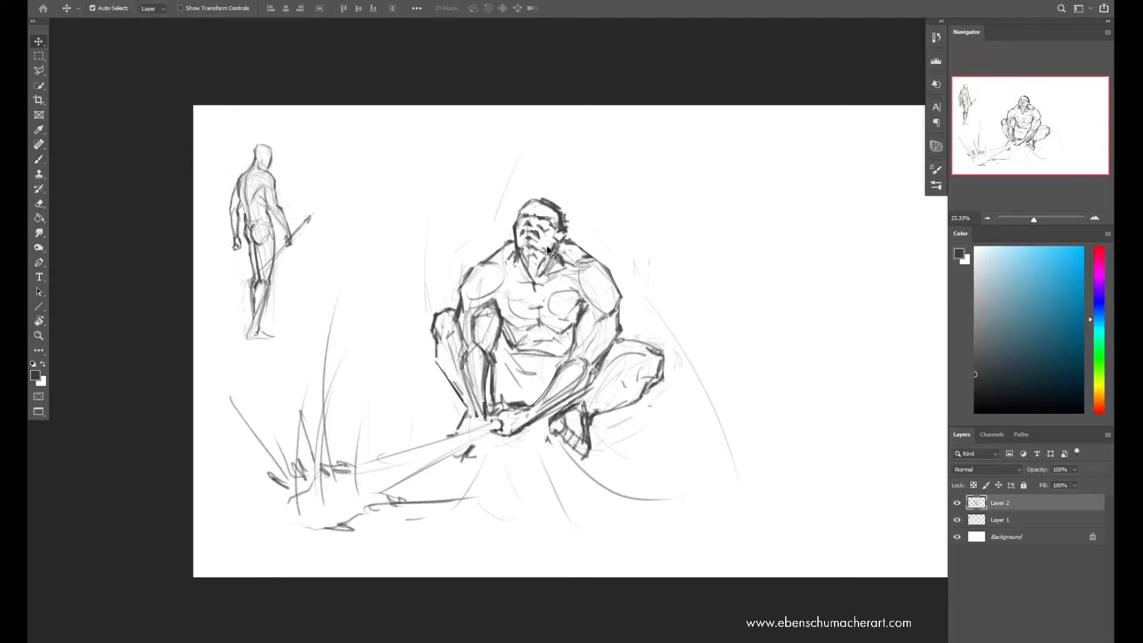
pyautogui.press('b')
pyautogui.moveTo(470, 355); pyautogui.dragTo(487, 419)
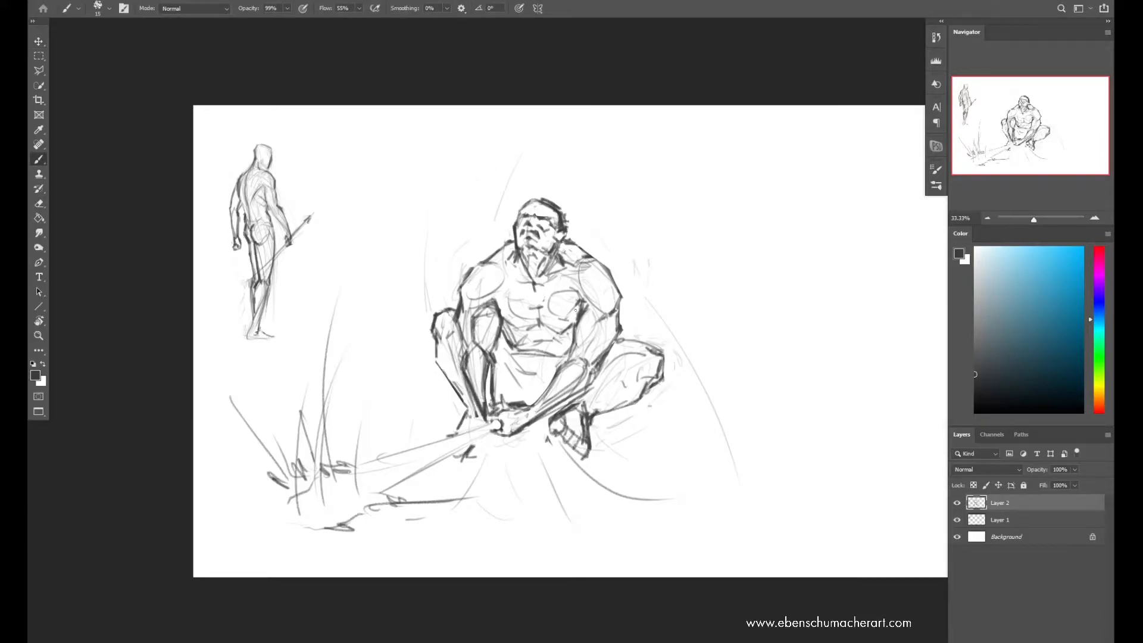
# Draw the waistband and loincloth folds between the crouching figure's forearms
pyautogui.moveTo(505, 348); pyautogui.dragTo(528, 370)
pyautogui.moveTo(596, 349)
pyautogui.keyDown('ctrl'); pyautogui.mouseDown()
pyautogui.moveTo(536, 349)
pyautogui.moveTo(590, 349)
pyautogui.mouseUp(); pyautogui.keyUp('ctrl')
pyautogui.moveTo(543, 379); pyautogui.dragTo(533, 402)
pyautogui.moveTo(539, 377)
pyautogui.mouseDown()
pyautogui.moveTo(547, 393)
pyautogui.moveTo(578, 362)
pyautogui.moveTo(531, 360)
pyautogui.mouseUp()
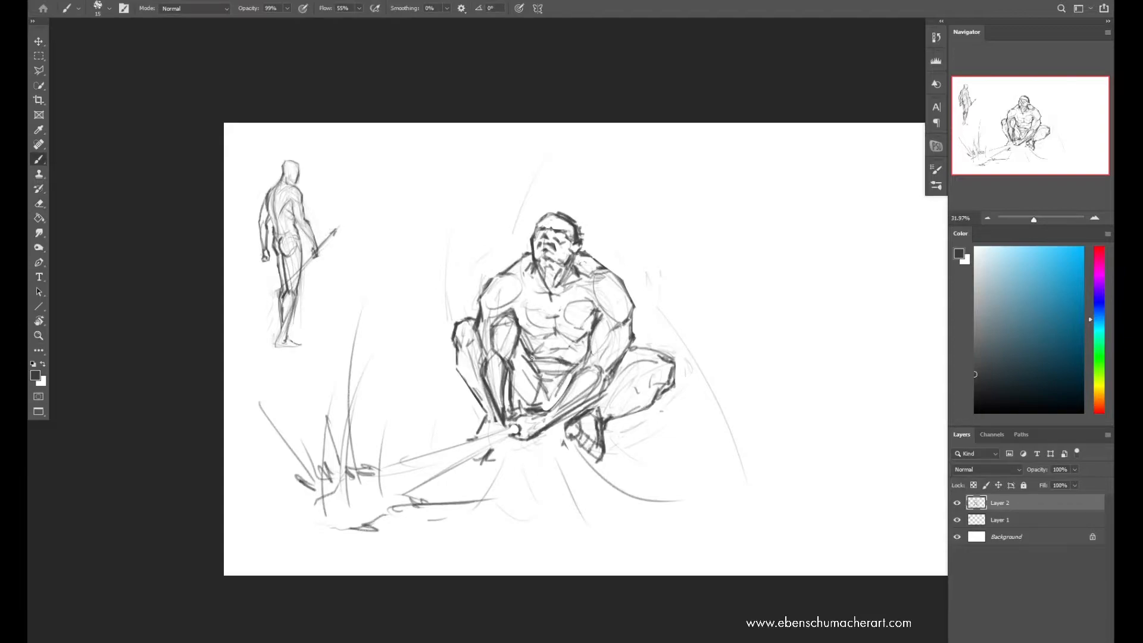
pyautogui.press('v')
pyautogui.moveTo(602, 331)
pyautogui.keyDown('ctrl'); pyautogui.mouseDown()
pyautogui.moveTo(550, 334)
pyautogui.moveTo(632, 350)
pyautogui.mouseUp(); pyautogui.keyUp('ctrl')
# Erase the rough lines beside the neck and redraw the slopes from neck to shoulders
pyautogui.press('e')
pyautogui.moveTo(613, 255); pyautogui.dragTo(591, 240)
pyautogui.moveTo(540, 244)
pyautogui.mouseDown()
pyautogui.moveTo(530, 256)
pyautogui.moveTo(540, 247)
pyautogui.moveTo(608, 258)
pyautogui.mouseUp()
pyautogui.press('b')
pyautogui.moveTo(590, 243); pyautogui.dragTo(603, 257)
pyautogui.moveTo(529, 253); pyautogui.dragTo(542, 240)
pyautogui.press('space')
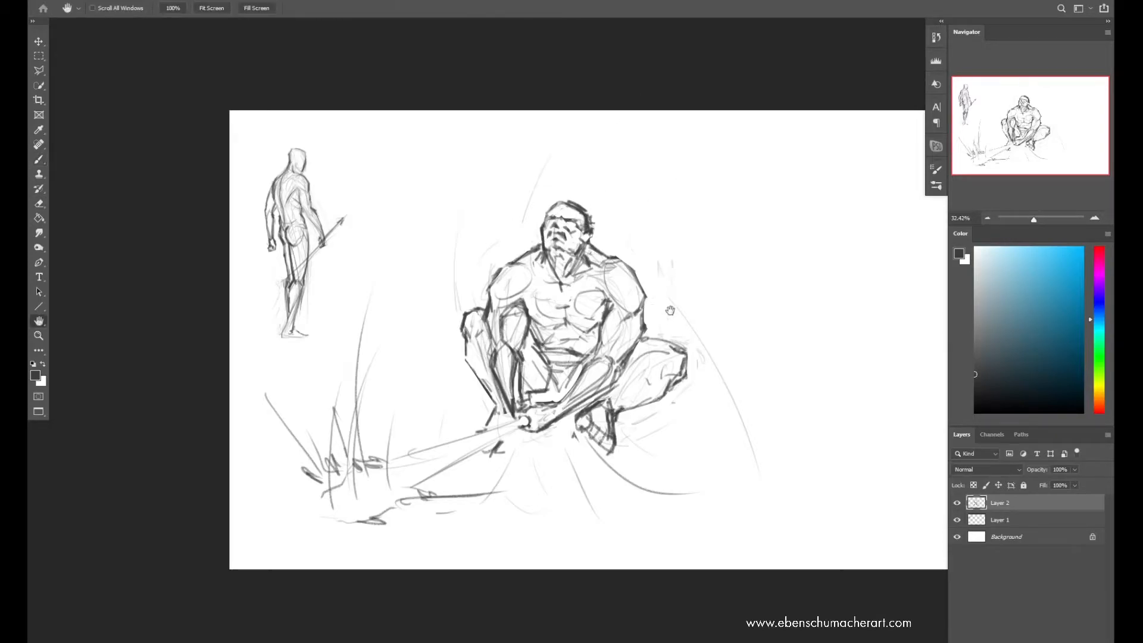
# Flip the canvas horizontally, scale the crouching figure to 55.59%, and place it beside the standing figure
pyautogui.hotkey('ctrl', 'shift', 'h')
pyautogui.hotkey('ctrl', 't')
pyautogui.moveTo(679, 109); pyautogui.dragTo(667, 346)
pyautogui.moveTo(667, 411); pyautogui.dragTo(648, 232)
pyautogui.moveTo(659, 168); pyautogui.dragTo(658, 115)
pyautogui.moveTo(661, 215); pyautogui.dragTo(718, 196)
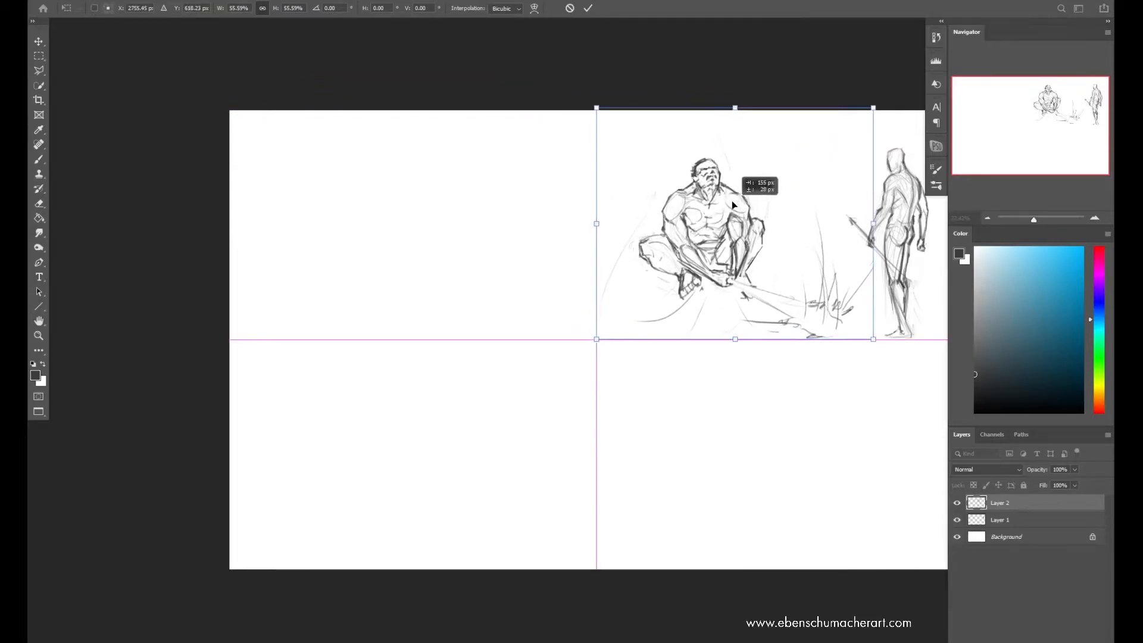
pyautogui.press('Return')
# Add a new layer and flip the canvas horizontally again
pyautogui.press('z')
pyautogui.hotkey('ctrl', 'shift', 'n')
pyautogui.press('Return')
pyautogui.hotkey('ctrl', 'shift', 'h')
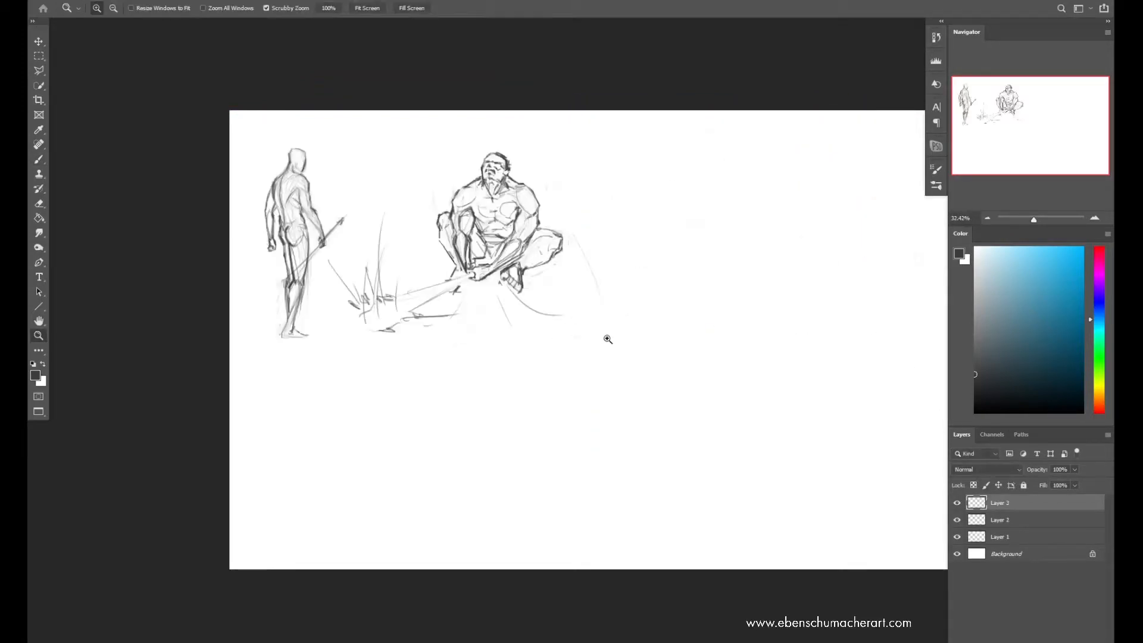
# On Layer 2, erase the crouching figure's outer bent leg and redraw its thigh, knee and shin
pyautogui.scroll(4, 605, 337)
pyautogui.moveTo(606, 328); pyautogui.dragTo(612, 369)
pyautogui.scroll(-4, 612, 370)
pyautogui.click(1001, 520)
pyautogui.press('b')
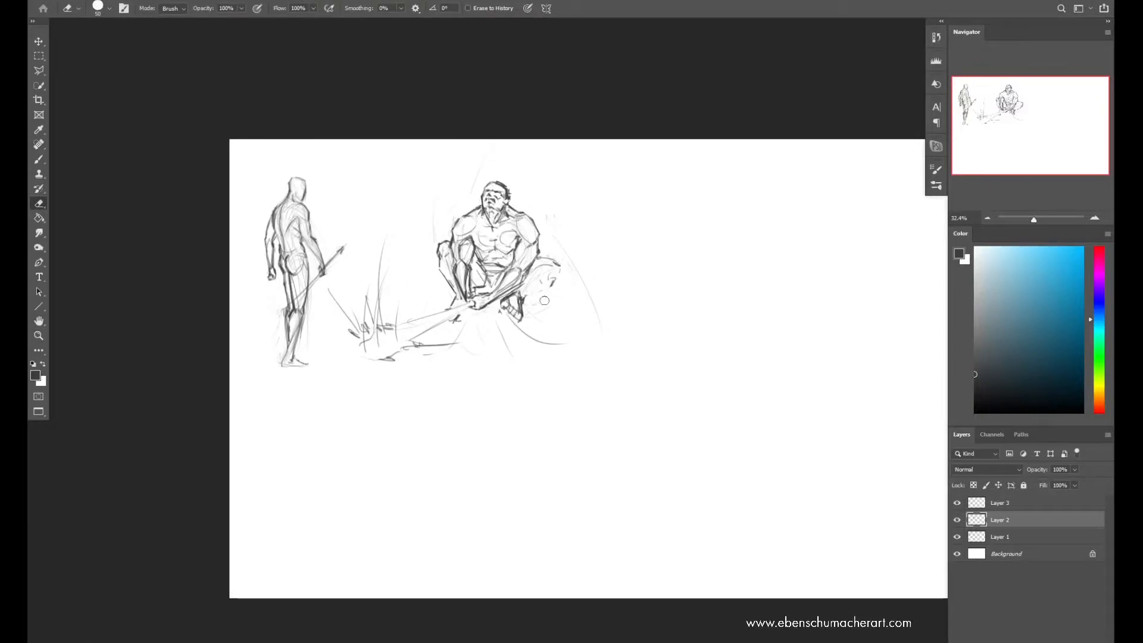
pyautogui.moveTo(556, 268); pyautogui.dragTo(524, 295)
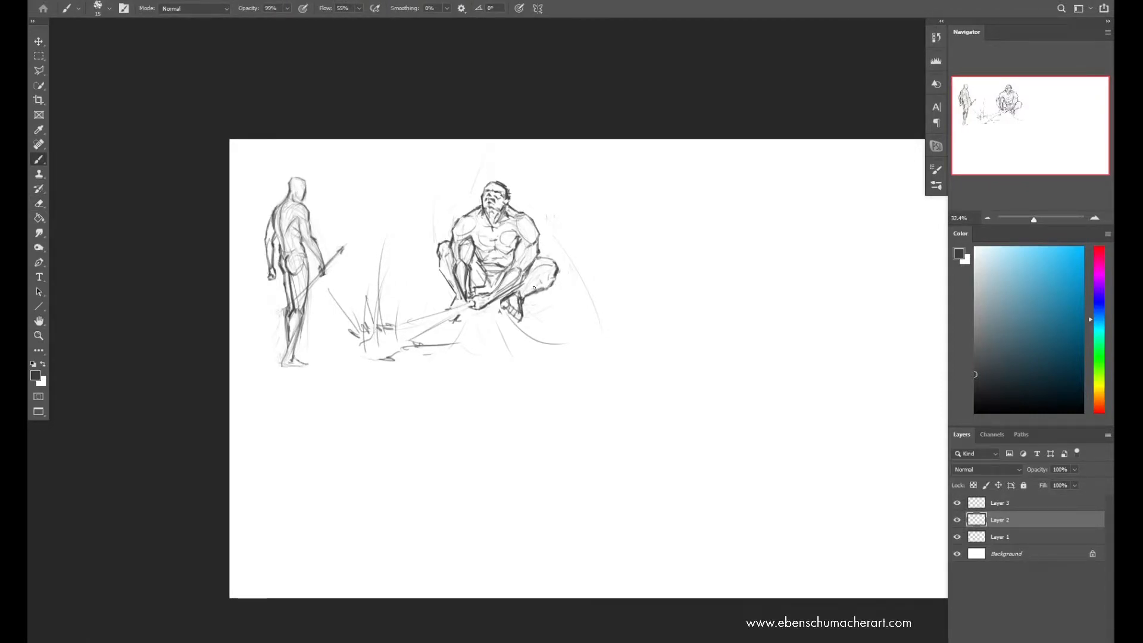
pyautogui.press('e')
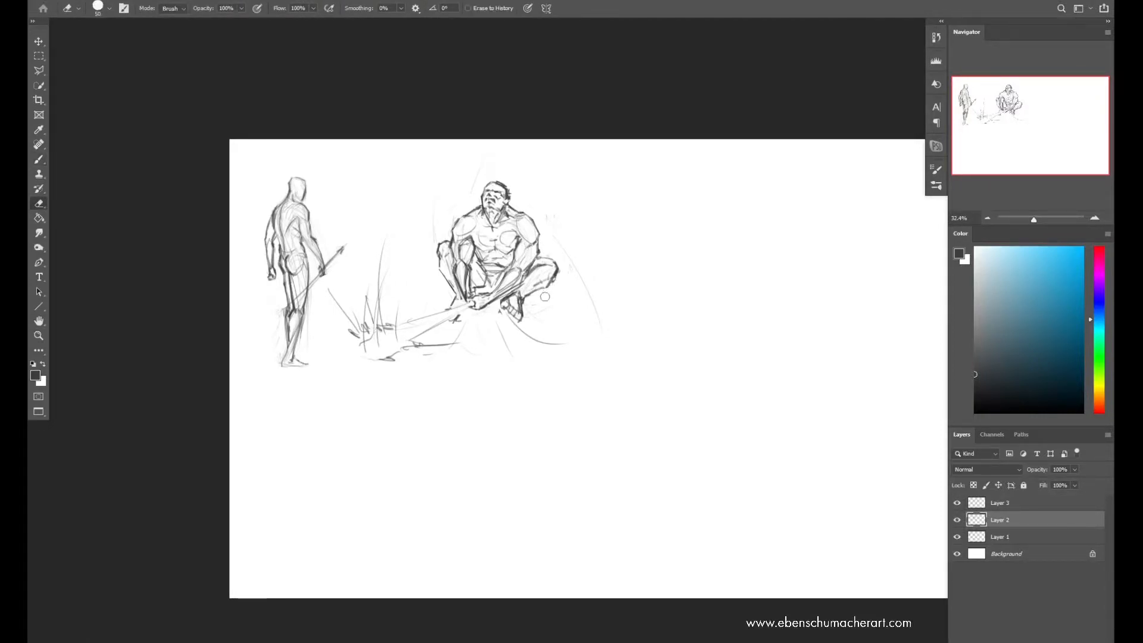
pyautogui.click(1001, 504)
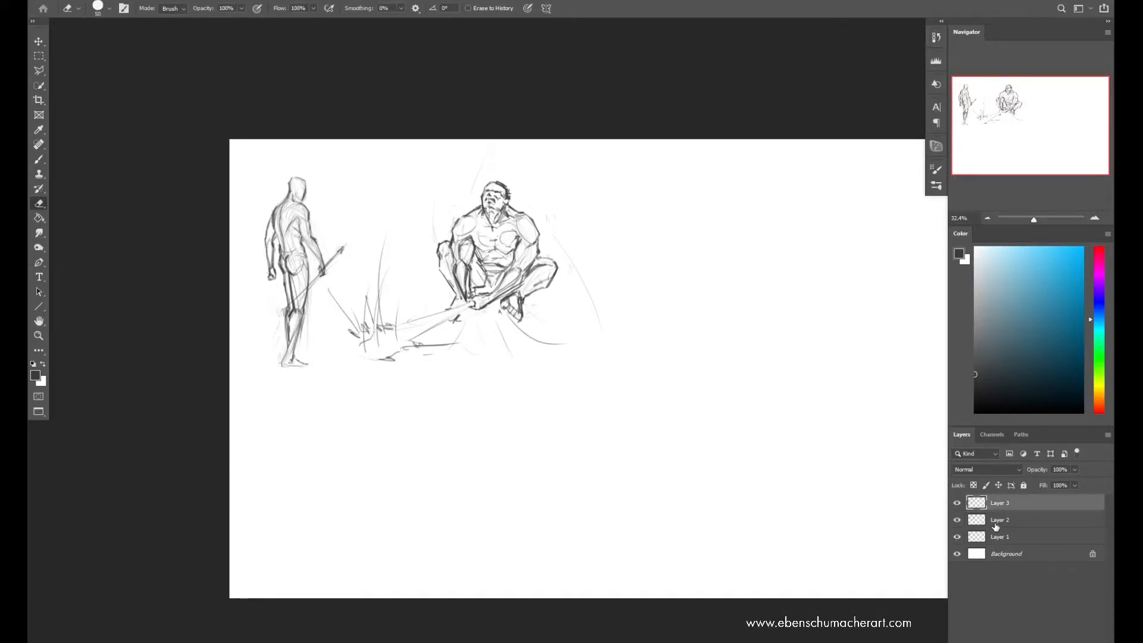
pyautogui.click(1007, 523)
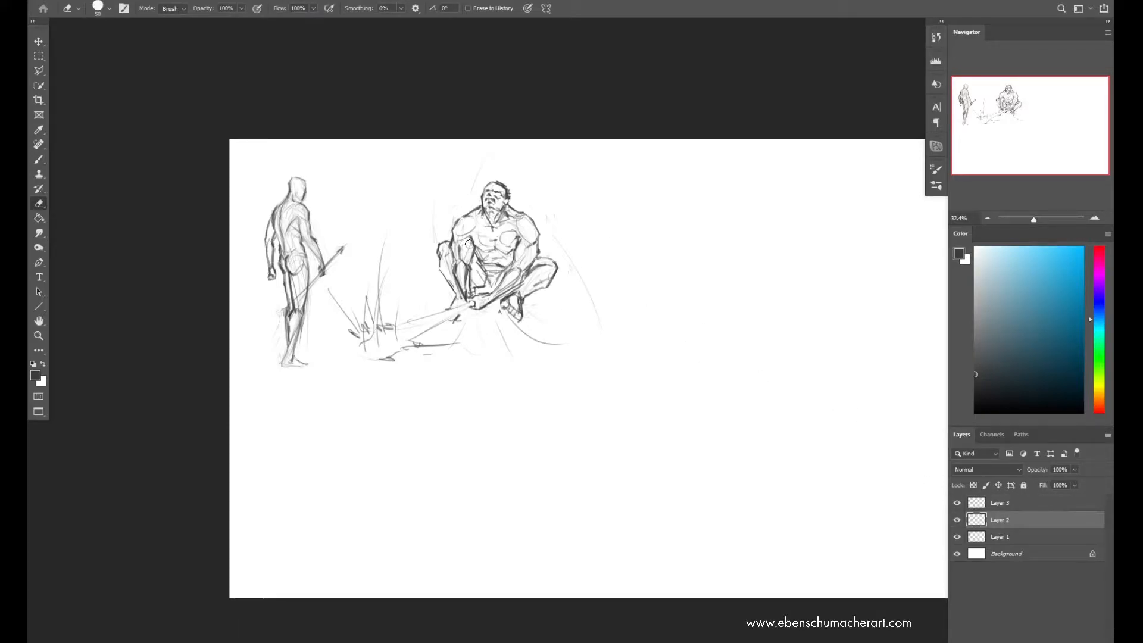
pyautogui.click(1006, 503)
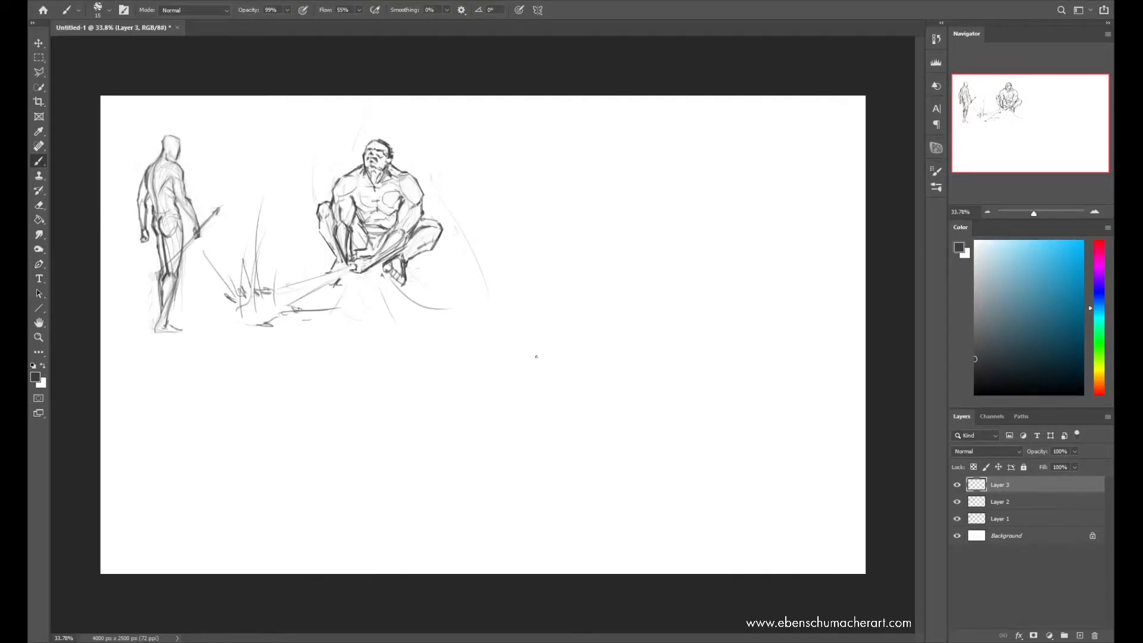
# Scale the crouching figure on Layer 2 down further, move it nearer the standing figure, and make Layer 3 active
pyautogui.click(991, 504)
pyautogui.hotkey('ctrl', 't')
pyautogui.moveTo(494, 330); pyautogui.dragTo(439, 288)
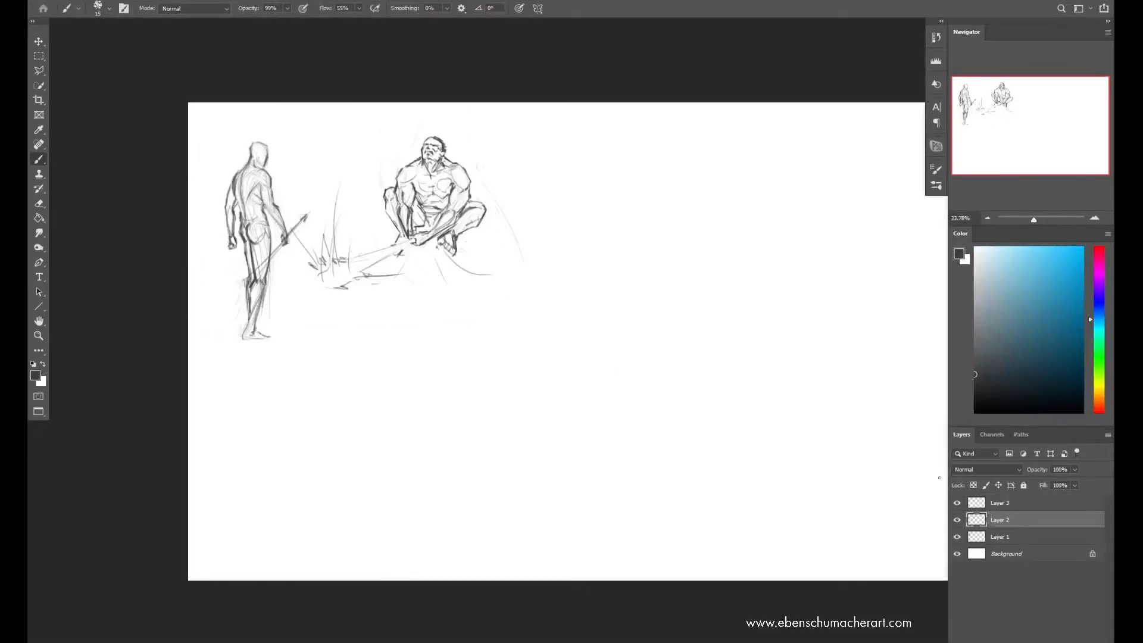
pyautogui.hotkey('alt', ']')
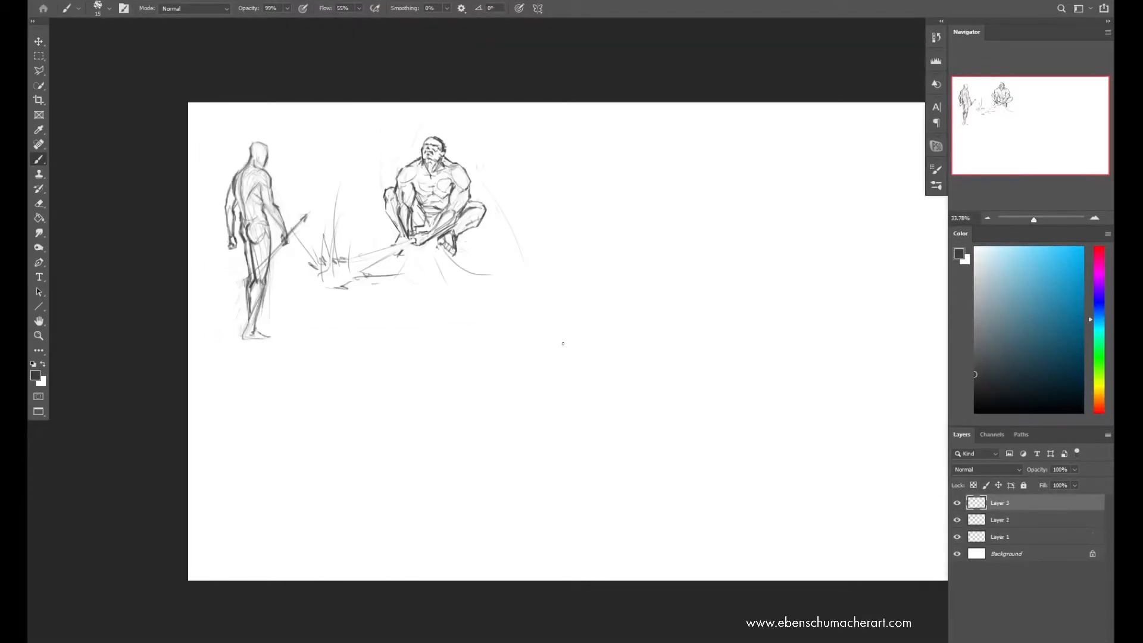
# On Layer 3, sketch faint sweeping gesture curves for a lunging third figure's torso, trailing arm, back leg and bent front leg
pyautogui.moveTo(644, 262); pyautogui.dragTo(569, 450)
pyautogui.moveTo(623, 308); pyautogui.dragTo(588, 458)
pyautogui.moveTo(626, 321); pyautogui.dragTo(655, 470)
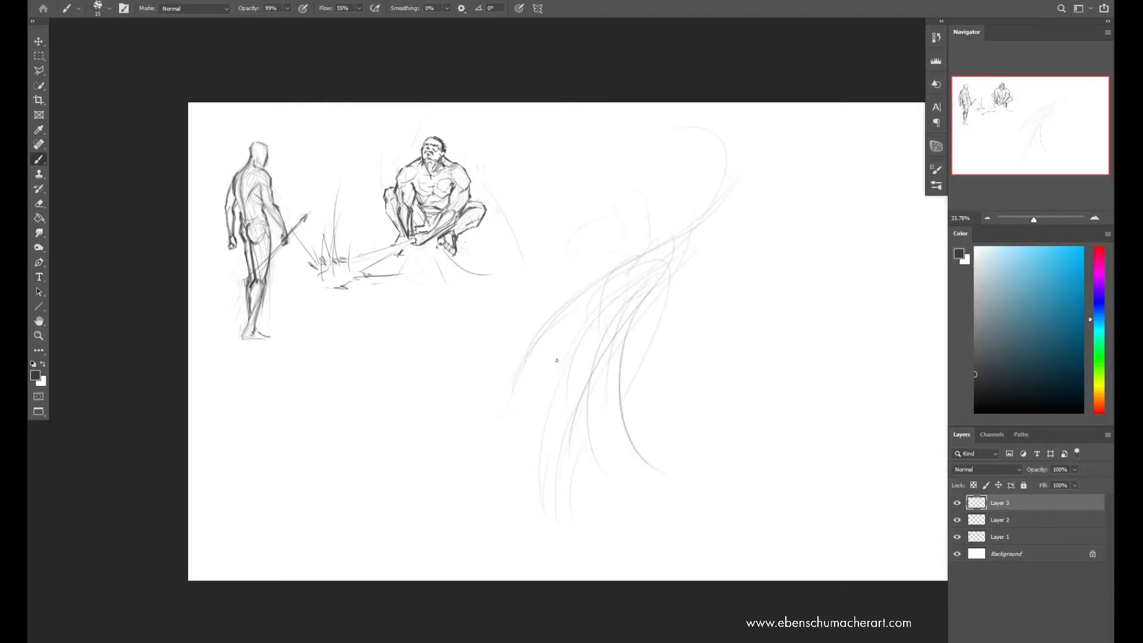
pyautogui.moveTo(624, 371); pyautogui.dragTo(666, 477)
pyautogui.moveTo(602, 400); pyautogui.dragTo(642, 434)
pyautogui.moveTo(712, 343); pyautogui.dragTo(663, 472)
pyautogui.moveTo(625, 359); pyautogui.dragTo(672, 372)
pyautogui.moveTo(554, 318)
pyautogui.mouseDown()
pyautogui.moveTo(505, 431)
pyautogui.moveTo(525, 408)
pyautogui.mouseUp()
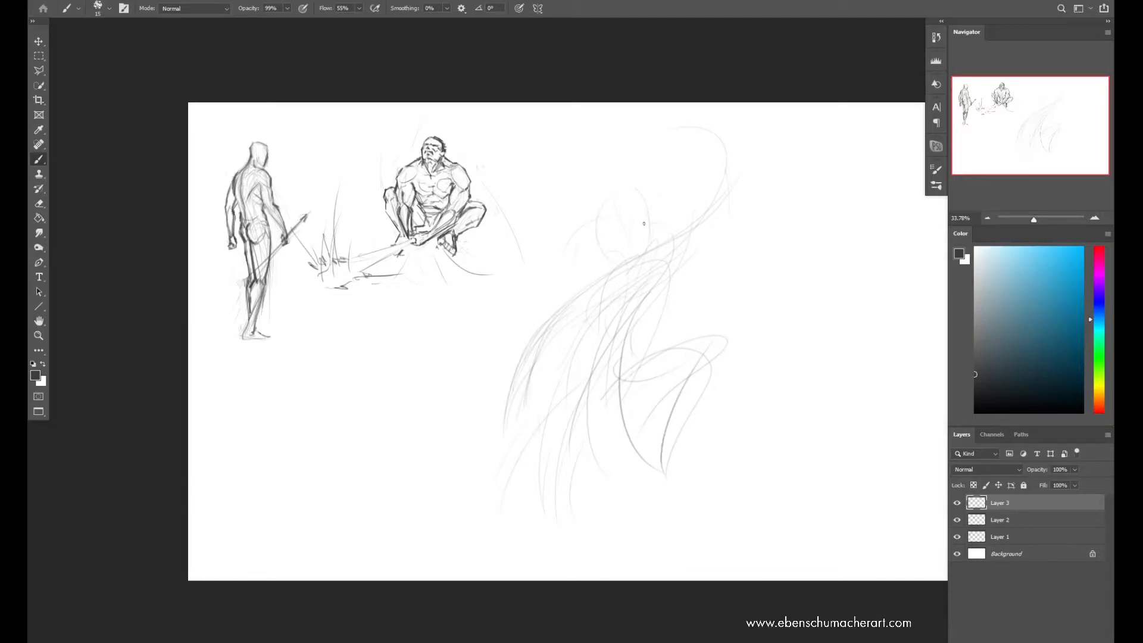
# Rough in the lunging figure's torso sides, long extended back leg and outstretched lower arm over the gesture curves
pyautogui.moveTo(642, 201); pyautogui.dragTo(650, 245)
pyautogui.moveTo(601, 295); pyautogui.dragTo(569, 322)
pyautogui.moveTo(661, 275); pyautogui.dragTo(629, 375)
pyautogui.moveTo(608, 329); pyautogui.dragTo(509, 468)
pyautogui.moveTo(611, 383); pyautogui.dragTo(381, 555)
pyautogui.moveTo(551, 316); pyautogui.dragTo(530, 398)
pyautogui.moveTo(673, 259); pyautogui.dragTo(712, 206)
pyautogui.moveTo(549, 316)
pyautogui.mouseDown()
pyautogui.moveTo(511, 376)
pyautogui.moveTo(473, 398)
pyautogui.mouseUp()
pyautogui.moveTo(517, 361); pyautogui.dragTo(479, 394)
pyautogui.moveTo(540, 331); pyautogui.dragTo(509, 376)
# Outline the lunging figure's oval head and neck and strengthen the shoulder and outstretched arm lines
pyautogui.moveTo(636, 212); pyautogui.dragTo(626, 256)
pyautogui.moveTo(642, 192)
pyautogui.mouseDown()
pyautogui.moveTo(618, 244)
pyautogui.moveTo(644, 210)
pyautogui.mouseUp()
pyautogui.moveTo(636, 210)
pyautogui.mouseDown()
pyautogui.moveTo(617, 255)
pyautogui.moveTo(630, 260)
pyautogui.moveTo(566, 316)
pyautogui.mouseUp()
pyautogui.moveTo(576, 319); pyautogui.dragTo(662, 272)
pyautogui.hotkey('ctrl', 'z')
pyautogui.hotkey('ctrl', 'z')
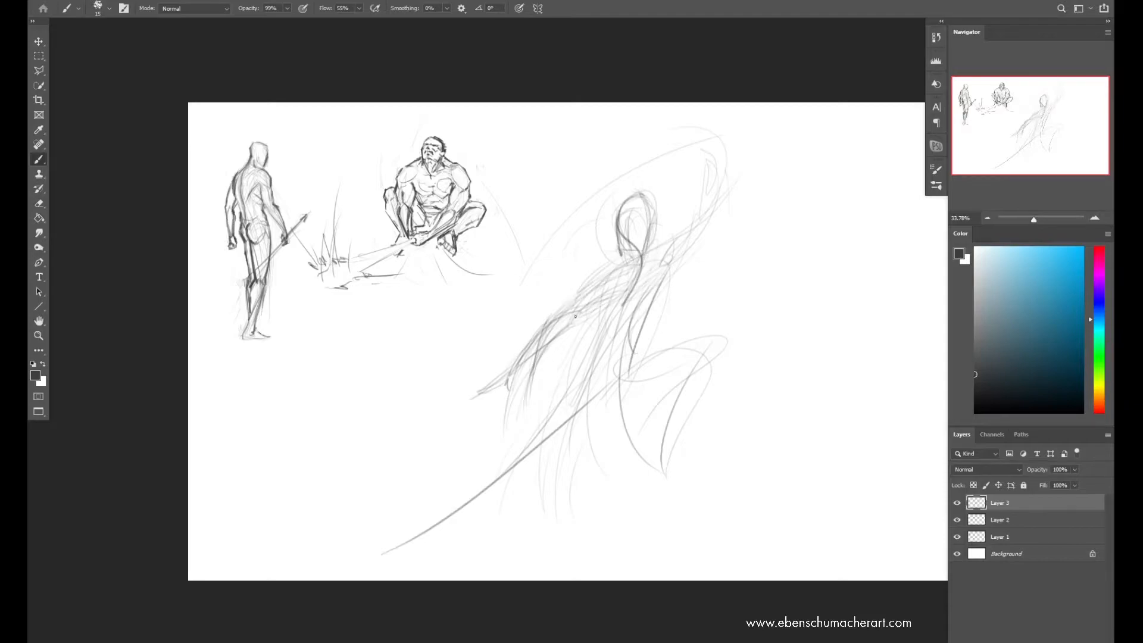
pyautogui.moveTo(527, 355); pyautogui.dragTo(471, 396)
pyautogui.moveTo(619, 262); pyautogui.dragTo(563, 321)
pyautogui.moveTo(611, 287); pyautogui.dragTo(572, 316)
pyautogui.moveTo(674, 264)
pyautogui.mouseDown()
pyautogui.moveTo(619, 347)
pyautogui.moveTo(644, 299)
pyautogui.mouseUp()
# Flip the canvas horizontally and sketch the figure's raised forearm, outstretched hand, chest and torso side
pyautogui.press(']')
pyautogui.hotkey('ctrl', 'shift', 'h')
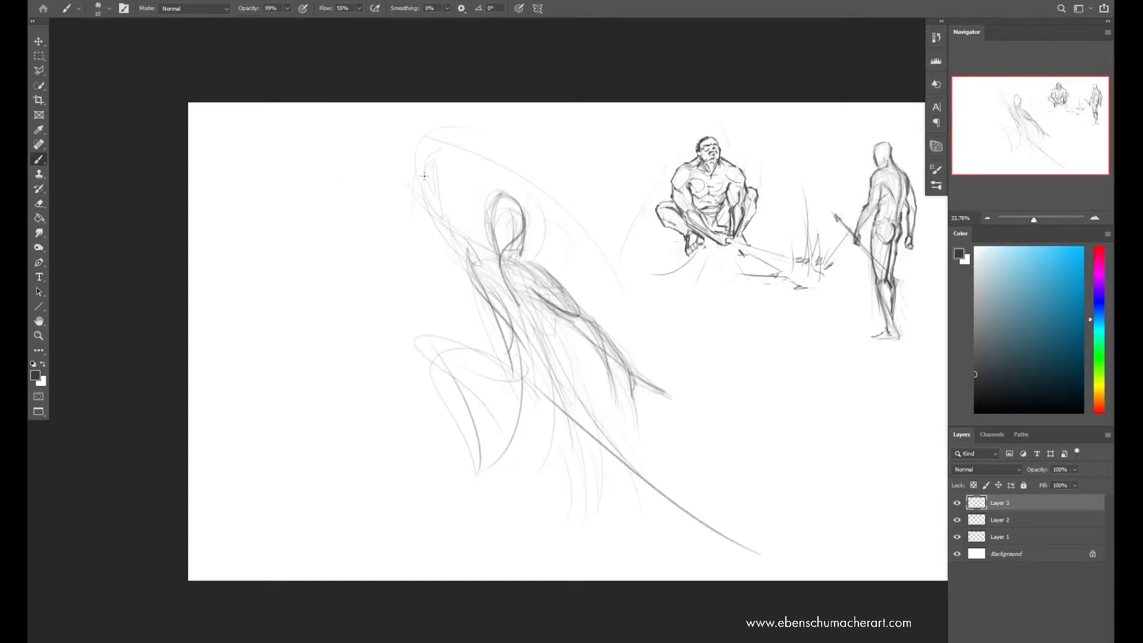
pyautogui.moveTo(429, 153); pyautogui.dragTo(427, 219)
pyautogui.moveTo(639, 386)
pyautogui.mouseDown()
pyautogui.moveTo(654, 406)
pyautogui.moveTo(684, 399)
pyautogui.mouseUp()
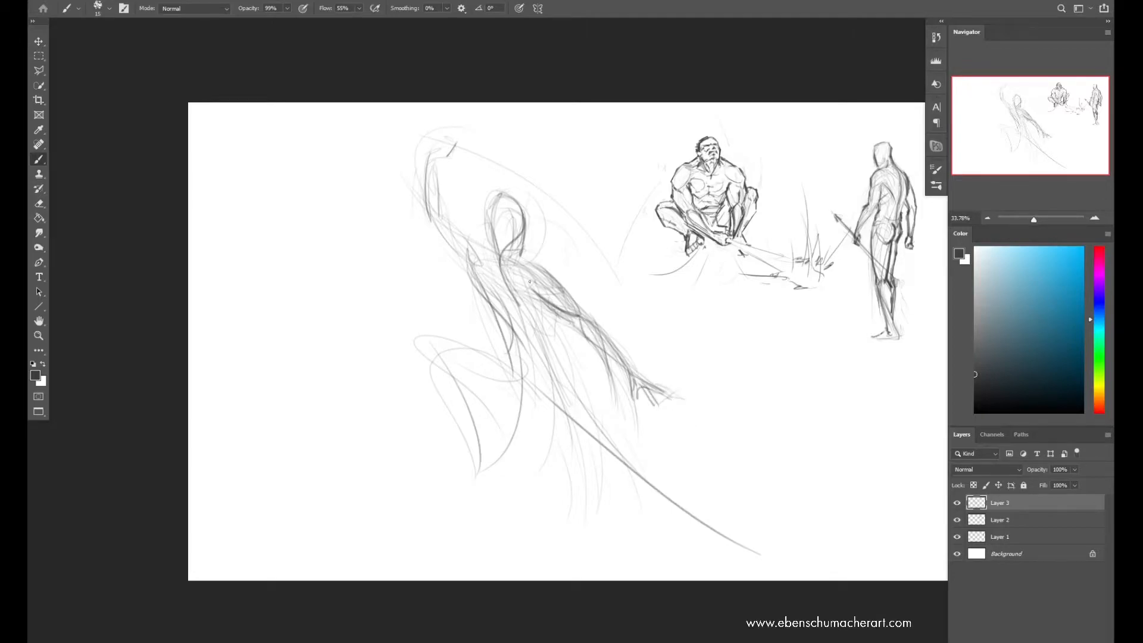
pyautogui.moveTo(467, 258)
pyautogui.mouseDown()
pyautogui.moveTo(494, 308)
pyautogui.moveTo(524, 309)
pyautogui.mouseUp()
pyautogui.moveTo(512, 251)
pyautogui.mouseDown()
pyautogui.moveTo(542, 309)
pyautogui.moveTo(512, 358)
pyautogui.mouseUp()
# Define the bent front leg's shin and kneecap on the lunging figure
pyautogui.moveTo(563, 365)
pyautogui.mouseDown()
pyautogui.moveTo(561, 331)
pyautogui.moveTo(554, 364)
pyautogui.mouseUp()
pyautogui.moveTo(556, 318)
pyautogui.mouseDown()
pyautogui.moveTo(550, 365)
pyautogui.moveTo(511, 348)
pyautogui.mouseUp()
pyautogui.moveTo(437, 338)
pyautogui.mouseDown()
pyautogui.moveTo(546, 398)
pyautogui.moveTo(514, 391)
pyautogui.moveTo(479, 473)
pyautogui.mouseUp()
pyautogui.hotkey('ctrl', 'z')
pyautogui.moveTo(430, 356); pyautogui.dragTo(475, 463)
pyautogui.hotkey('ctrl', 'z')
pyautogui.moveTo(423, 349); pyautogui.dragTo(444, 338)
pyautogui.moveTo(436, 344); pyautogui.dragTo(430, 360)
# Draw the extended back leg's thigh, knee and tapering calf contours
pyautogui.moveTo(543, 395); pyautogui.dragTo(604, 468)
pyautogui.moveTo(555, 366); pyautogui.dragTo(612, 457)
pyautogui.moveTo(540, 384); pyautogui.dragTo(609, 463)
pyautogui.moveTo(610, 444)
pyautogui.mouseDown()
pyautogui.moveTo(671, 516)
pyautogui.moveTo(723, 524)
pyautogui.mouseUp()
pyautogui.hotkey('ctrl', 'z')
pyautogui.hotkey('ctrl', 'z')
pyautogui.moveTo(541, 386); pyautogui.dragTo(565, 419)
pyautogui.moveTo(570, 387)
pyautogui.mouseDown()
pyautogui.moveTo(627, 445)
pyautogui.moveTo(665, 515)
pyautogui.mouseUp()
pyautogui.moveTo(608, 441); pyautogui.dragTo(708, 523)
pyautogui.moveTo(612, 445); pyautogui.dragTo(655, 476)
pyautogui.moveTo(547, 400); pyautogui.dragTo(602, 457)
pyautogui.hotkey('ctrl', 'z')
pyautogui.moveTo(550, 408); pyautogui.dragTo(608, 451)
# Sketch the lunging figure's waist, hips and chest contour, and add the front foot
pyautogui.moveTo(511, 350); pyautogui.dragTo(518, 381)
pyautogui.moveTo(508, 334)
pyautogui.mouseDown()
pyautogui.moveTo(499, 347)
pyautogui.moveTo(526, 390)
pyautogui.mouseUp()
pyautogui.moveTo(518, 340)
pyautogui.mouseDown()
pyautogui.moveTo(556, 356)
pyautogui.moveTo(594, 399)
pyautogui.mouseUp()
pyautogui.hotkey('ctrl', 'z')
pyautogui.moveTo(545, 363)
pyautogui.mouseDown()
pyautogui.moveTo(551, 416)
pyautogui.moveTo(547, 344)
pyautogui.mouseUp()
pyautogui.moveTo(549, 339); pyautogui.dragTo(565, 370)
pyautogui.moveTo(557, 323); pyautogui.dragTo(559, 348)
pyautogui.moveTo(536, 300)
pyautogui.mouseDown()
pyautogui.moveTo(512, 308)
pyautogui.moveTo(518, 262)
pyautogui.moveTo(551, 253)
pyautogui.mouseUp()
pyautogui.moveTo(474, 457)
pyautogui.mouseDown()
pyautogui.moveTo(432, 488)
pyautogui.moveTo(494, 475)
pyautogui.mouseUp()
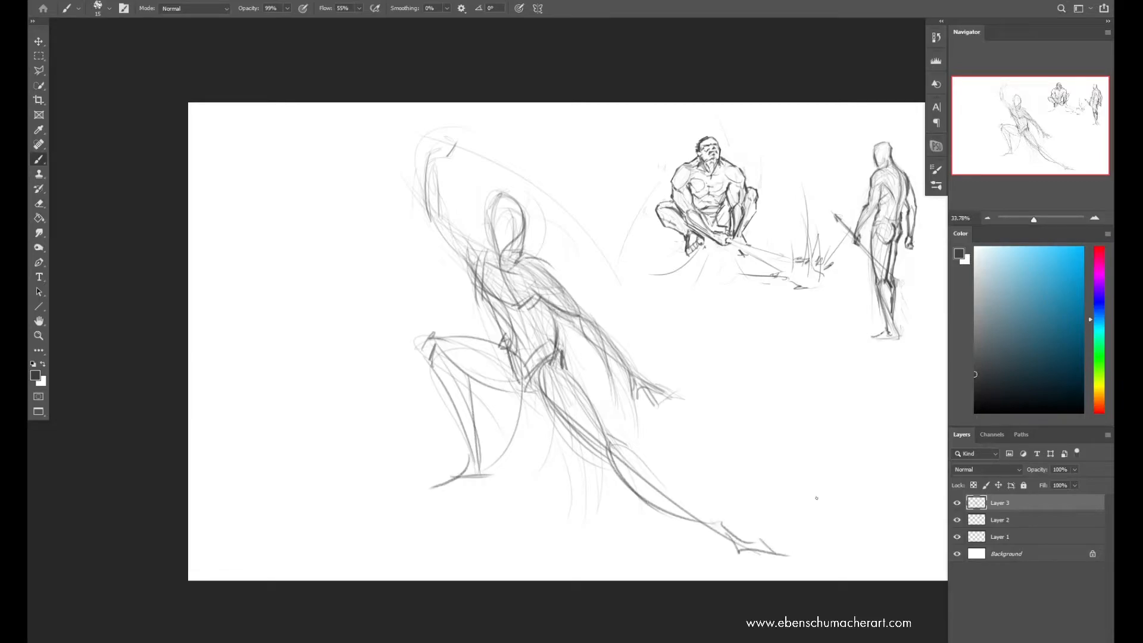
# Flip the canvas horizontally again, erase part of the extended back leg, and redraw its foot
pyautogui.hotkey('ctrl', 'f')
pyautogui.hotkey('ctrl', 'space')
pyautogui.moveTo(636, 368)
pyautogui.mouseDown()
pyautogui.moveTo(549, 457)
pyautogui.moveTo(516, 468)
pyautogui.mouseUp()
pyautogui.press('e')
pyautogui.moveTo(605, 395)
pyautogui.mouseDown()
pyautogui.moveTo(483, 479)
pyautogui.moveTo(455, 481)
pyautogui.mouseUp()
pyautogui.press('b')
pyautogui.moveTo(457, 483)
pyautogui.mouseDown()
pyautogui.moveTo(480, 474)
pyautogui.moveTo(482, 484)
pyautogui.mouseUp()
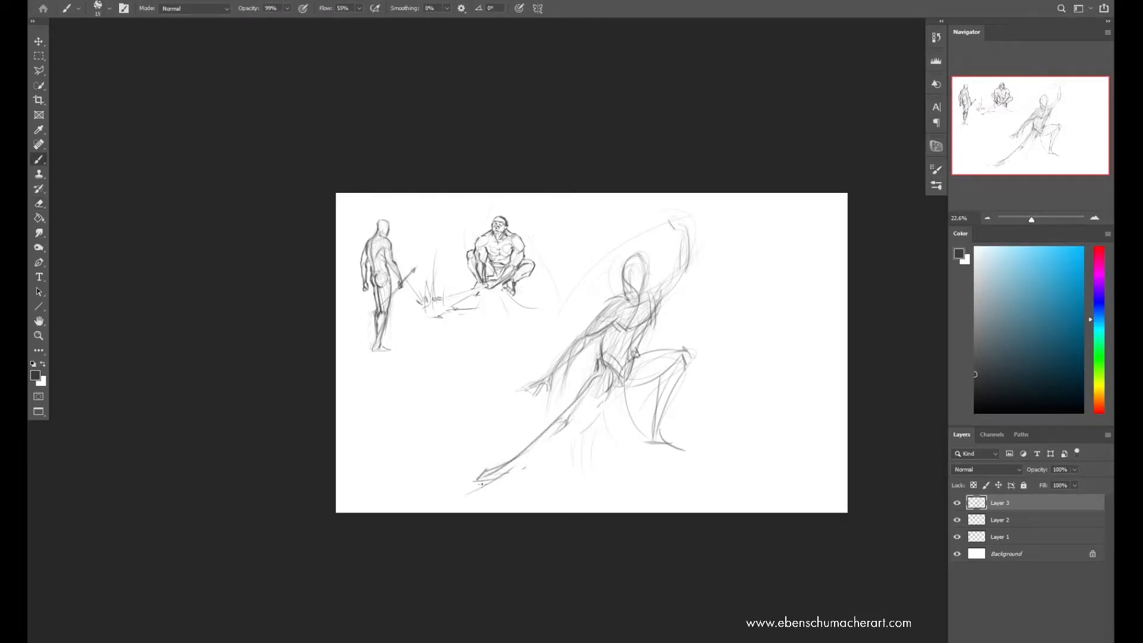
# Lasso the extended back leg's lower part, transform it into better alignment with the thigh, and deselect
pyautogui.press('l')
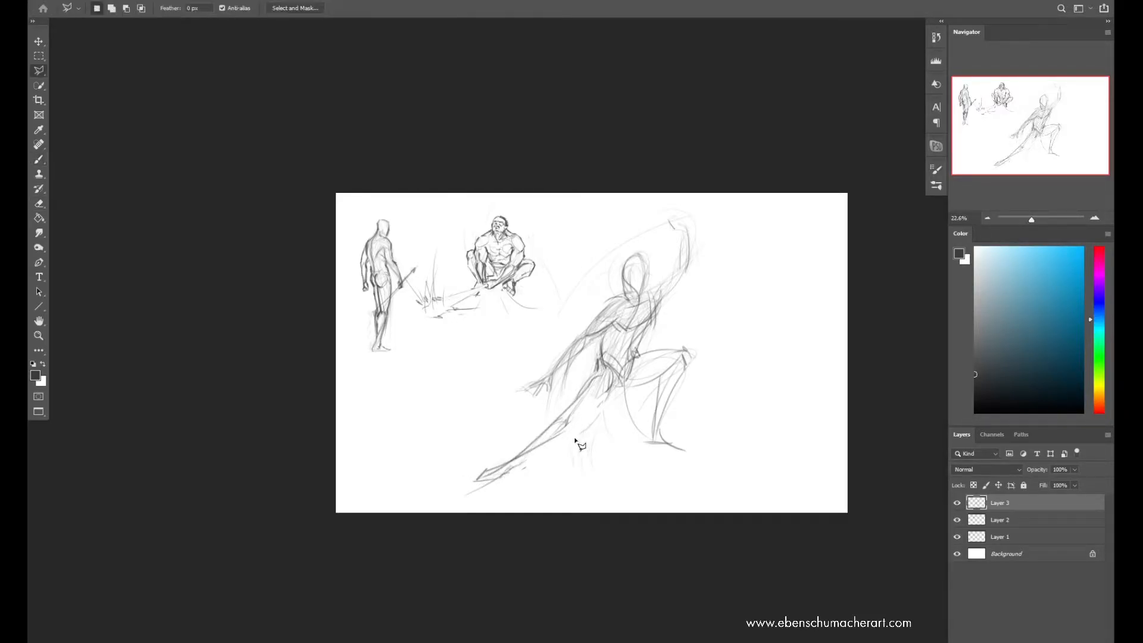
pyautogui.moveTo(593, 442)
pyautogui.mouseDown()
pyautogui.moveTo(615, 367)
pyautogui.moveTo(506, 499)
pyautogui.mouseUp()
pyautogui.hotkey('ctrl', 't')
pyautogui.moveTo(564, 425); pyautogui.dragTo(553, 411)
pyautogui.press('Return')
pyautogui.hotkey('ctrl', 'd')
# Redraw the back leg's thigh and calf, and strengthen the front thigh and upper arm contours
pyautogui.press('b')
pyautogui.moveTo(517, 457)
pyautogui.mouseDown()
pyautogui.moveTo(561, 409)
pyautogui.moveTo(607, 387)
pyautogui.moveTo(589, 370)
pyautogui.moveTo(612, 346)
pyautogui.mouseUp()
pyautogui.moveTo(613, 346)
pyautogui.mouseDown()
pyautogui.moveTo(601, 307)
pyautogui.moveTo(633, 326)
pyautogui.moveTo(626, 359)
pyautogui.moveTo(613, 384)
pyautogui.moveTo(558, 399)
pyautogui.mouseUp()
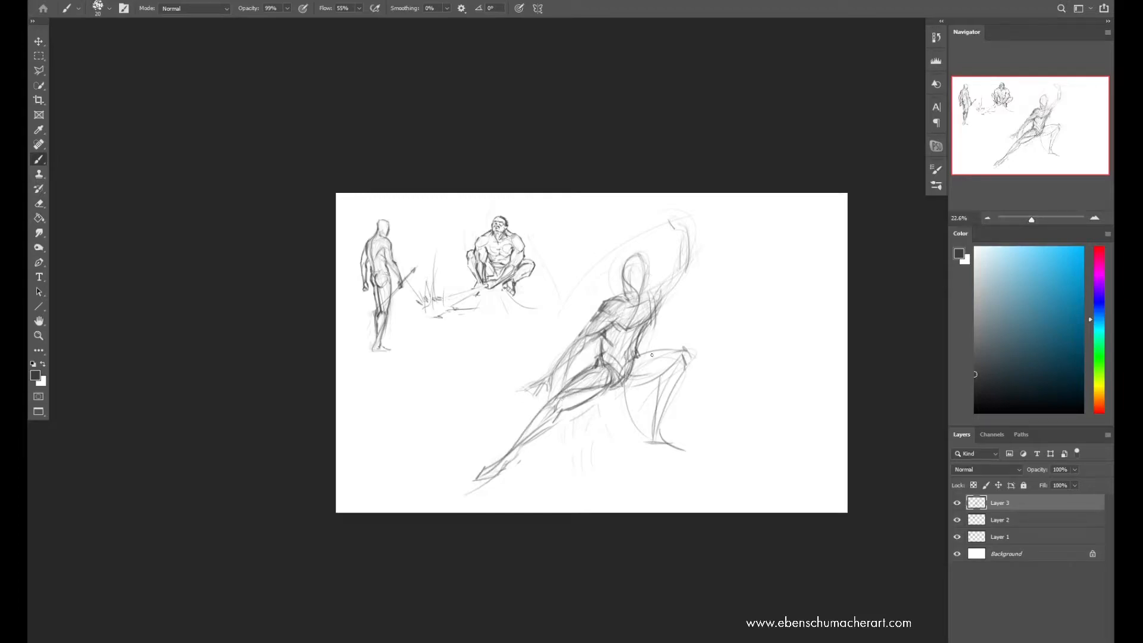
pyautogui.moveTo(623, 382)
pyautogui.mouseDown()
pyautogui.moveTo(655, 362)
pyautogui.moveTo(667, 384)
pyautogui.moveTo(676, 357)
pyautogui.mouseUp()
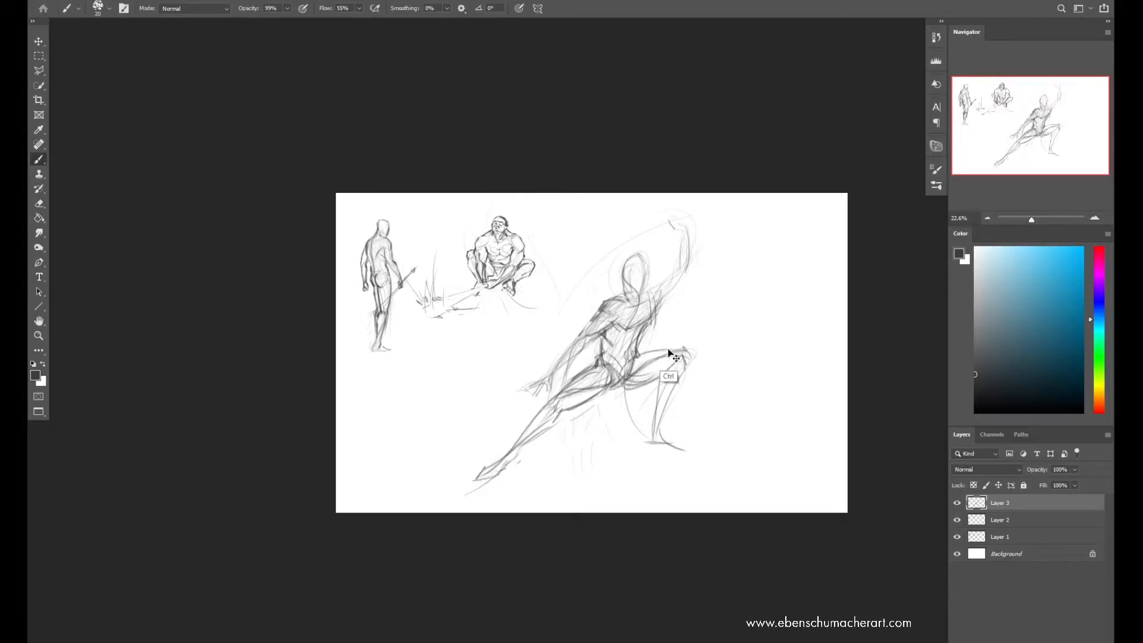
pyautogui.moveTo(602, 311)
pyautogui.mouseDown()
pyautogui.moveTo(548, 376)
pyautogui.moveTo(566, 361)
pyautogui.mouseUp()
# Erase the outer line of the outstretched upper arm and redraw the shoulder and upper arm
pyautogui.press('e')
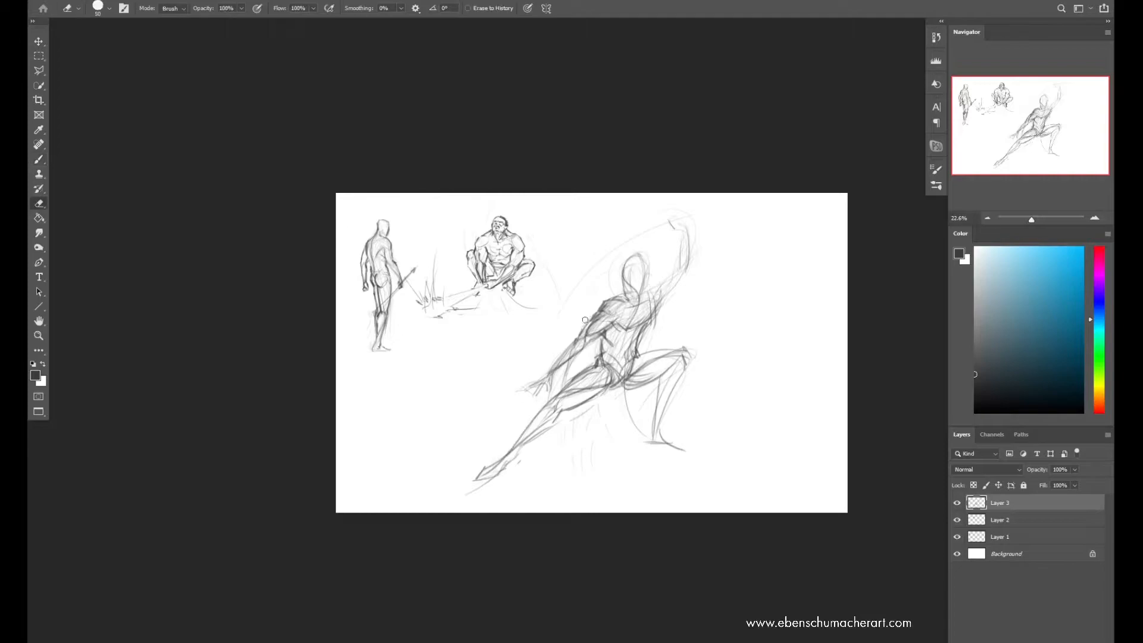
pyautogui.moveTo(596, 312)
pyautogui.mouseDown()
pyautogui.moveTo(570, 341)
pyautogui.moveTo(597, 336)
pyautogui.mouseUp()
pyautogui.press('b')
pyautogui.moveTo(586, 341); pyautogui.dragTo(613, 316)
pyautogui.moveTo(601, 313); pyautogui.dragTo(611, 302)
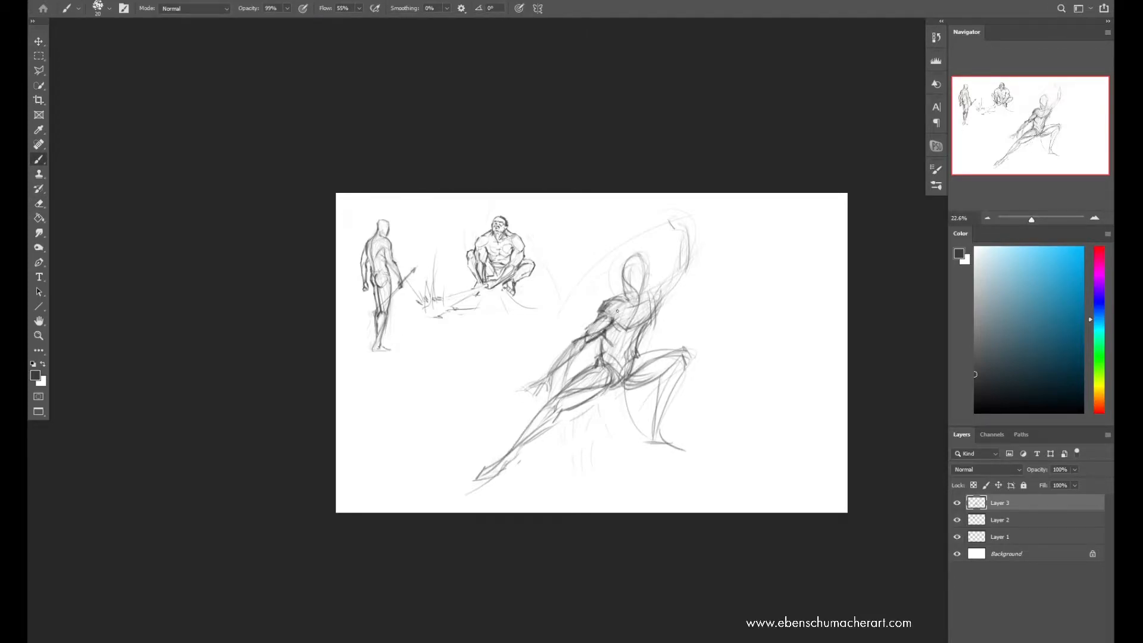
# Lasso the outstretched arm and rotate it slightly upward, away from the body
pyautogui.press('l')
pyautogui.moveTo(513, 406)
pyautogui.mouseDown()
pyautogui.moveTo(616, 321)
pyautogui.moveTo(506, 406)
pyautogui.mouseUp()
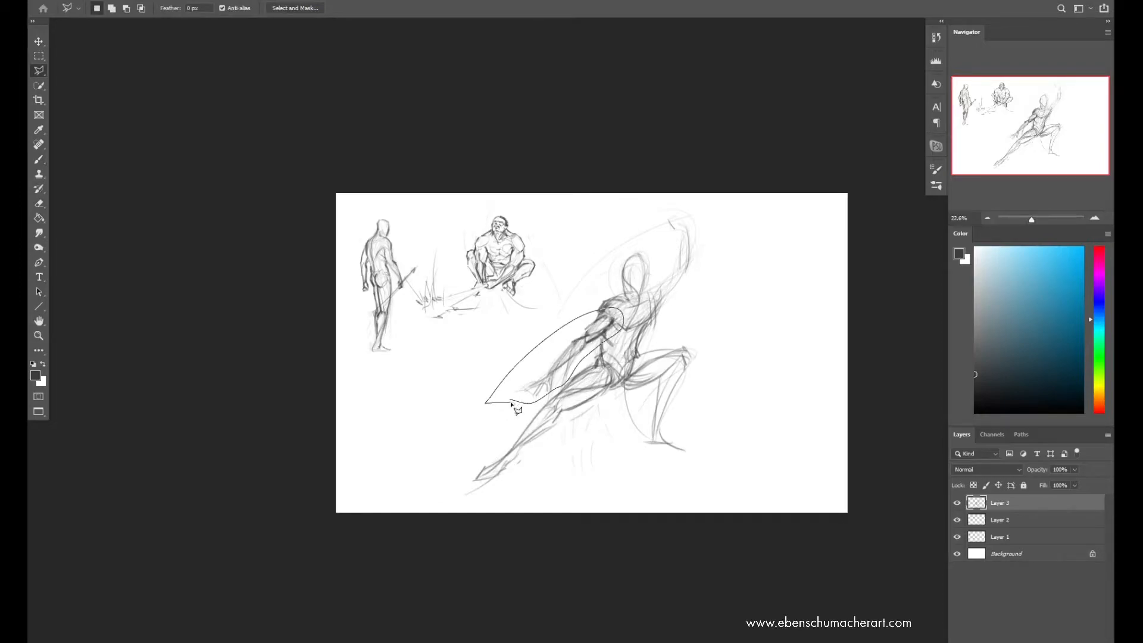
pyautogui.hotkey('ctrl', 't')
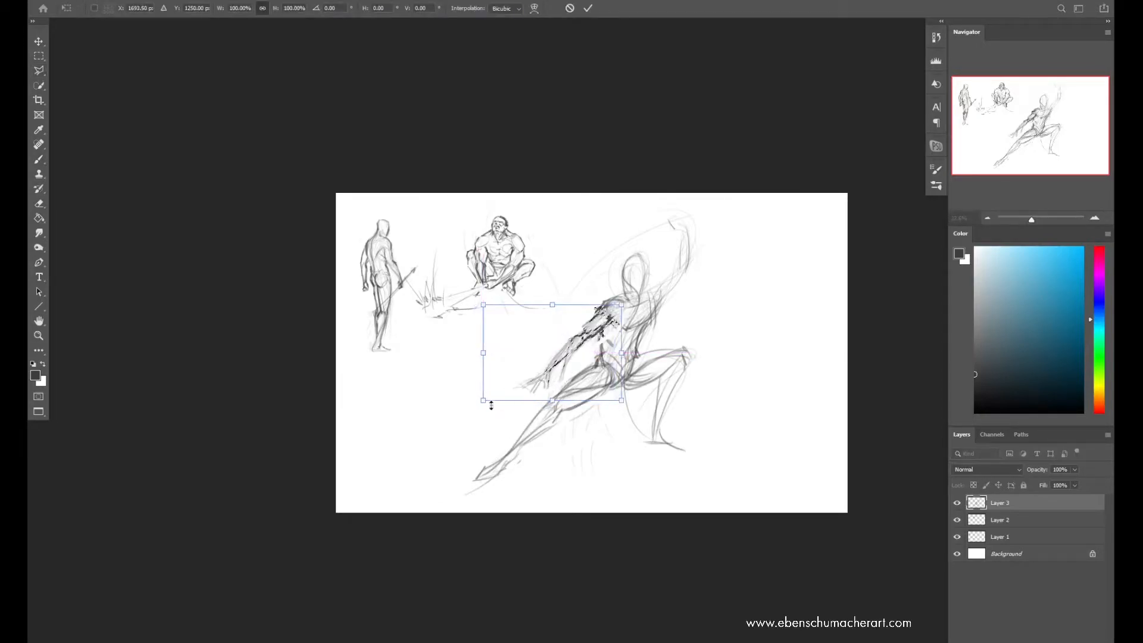
pyautogui.moveTo(484, 404); pyautogui.dragTo(476, 388)
pyautogui.press('Return')
# Redraw the chest and shoulder joining the rotated arm, and darken its hand and the head outline
pyautogui.press('b')
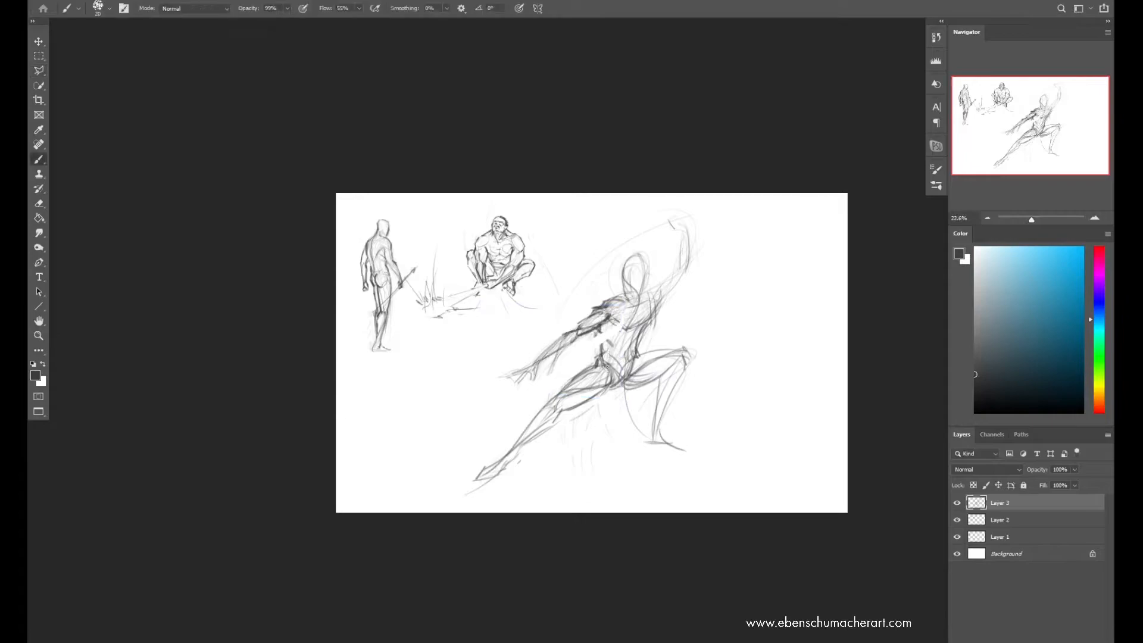
pyautogui.moveTo(601, 342)
pyautogui.mouseDown()
pyautogui.moveTo(602, 363)
pyautogui.moveTo(658, 293)
pyautogui.mouseUp()
pyautogui.moveTo(545, 352)
pyautogui.mouseDown()
pyautogui.moveTo(509, 377)
pyautogui.moveTo(554, 355)
pyautogui.mouseUp()
pyautogui.hotkey('ctrl', 'z')
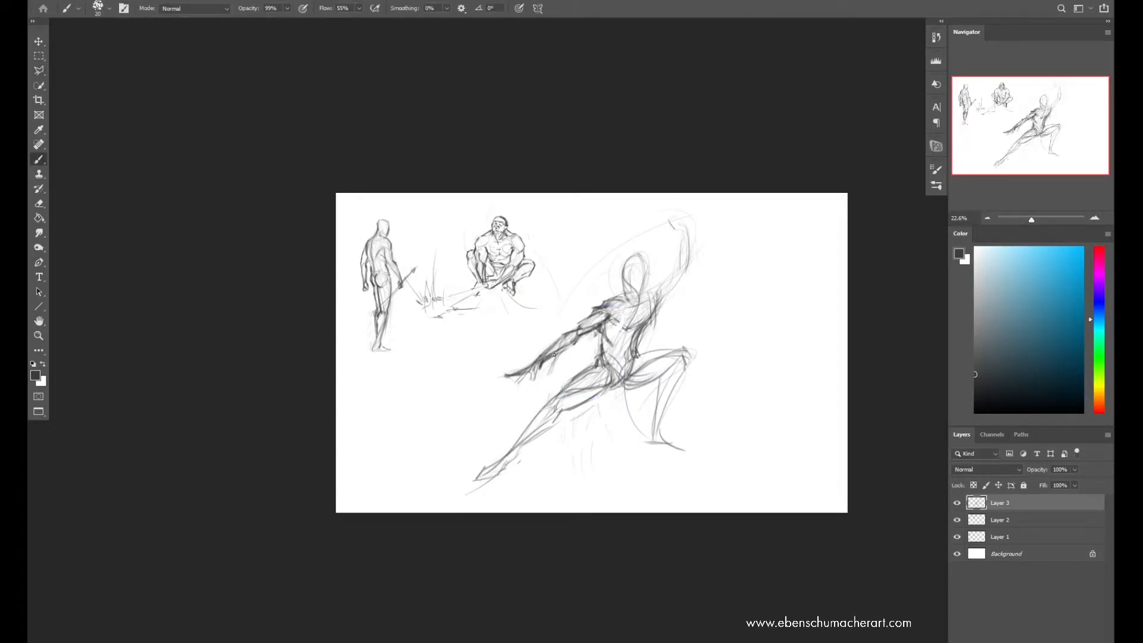
pyautogui.moveTo(601, 305); pyautogui.dragTo(642, 290)
# Change the eraser's brush tip, and redraw the lunging figure's shoulder line and chest side
pyautogui.press('e')
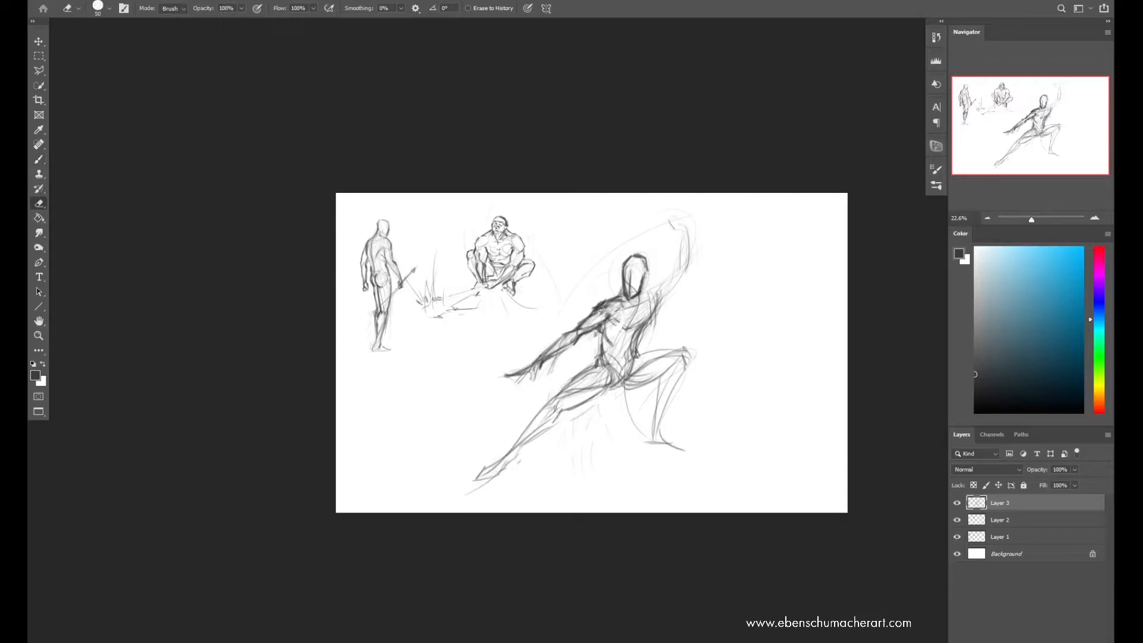
pyautogui.rightClick(600, 307)
pyautogui.click(792, 371)
pyautogui.press('Return')
pyautogui.press('b')
pyautogui.moveTo(620, 302); pyautogui.dragTo(594, 310)
pyautogui.moveTo(650, 288)
pyautogui.mouseDown()
pyautogui.moveTo(644, 321)
pyautogui.moveTo(620, 329)
pyautogui.mouseUp()
pyautogui.hotkey('ctrl', 'z')
pyautogui.moveTo(625, 328)
pyautogui.mouseDown()
pyautogui.moveTo(644, 322)
pyautogui.moveTo(646, 338)
pyautogui.moveTo(664, 314)
pyautogui.moveTo(655, 303)
pyautogui.mouseUp()
# Clean up and darken the raised arm from the shoulder through the elbow to the wrist
pyautogui.press('e')
pyautogui.press('b')
pyautogui.moveTo(645, 291)
pyautogui.mouseDown()
pyautogui.moveTo(658, 286)
pyautogui.moveTo(656, 298)
pyautogui.moveTo(678, 278)
pyautogui.moveTo(688, 231)
pyautogui.mouseUp()
pyautogui.press('e')
pyautogui.press('b')
pyautogui.press('[')
pyautogui.press(']')
pyautogui.moveTo(673, 288); pyautogui.dragTo(688, 236)
# Draw a long curved sword with its hilt in the raised hand, and darken the outstretched hand and waist
pyautogui.moveTo(669, 224)
pyautogui.mouseDown()
pyautogui.moveTo(523, 316)
pyautogui.moveTo(612, 270)
pyautogui.mouseUp()
pyautogui.hotkey('ctrl', 'z')
pyautogui.moveTo(510, 328); pyautogui.dragTo(615, 260)
pyautogui.hotkey('ctrl', 'z')
pyautogui.moveTo(683, 218); pyautogui.dragTo(713, 213)
pyautogui.moveTo(523, 371); pyautogui.dragTo(503, 375)
pyautogui.moveTo(597, 331); pyautogui.dragTo(611, 367)
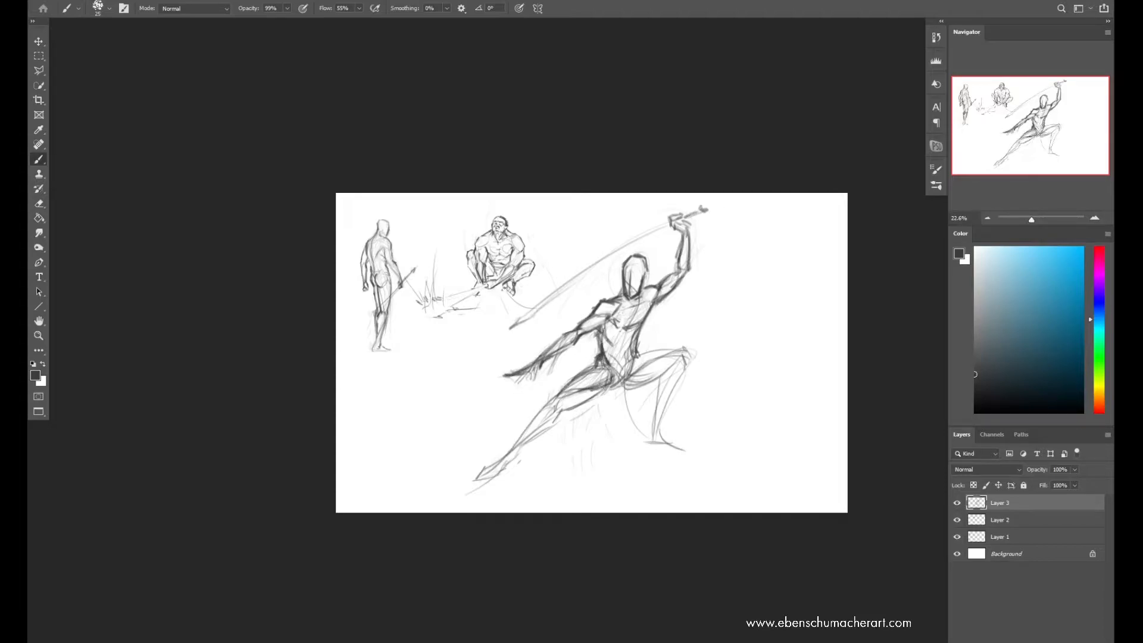
# Erase excess lines around the pelvis and front thigh, and redraw the front shin and foot
pyautogui.press('e')
pyautogui.moveTo(612, 355)
pyautogui.mouseDown()
pyautogui.moveTo(625, 334)
pyautogui.moveTo(667, 352)
pyautogui.moveTo(653, 427)
pyautogui.mouseUp()
pyautogui.press('b')
pyautogui.moveTo(688, 372)
pyautogui.mouseDown()
pyautogui.moveTo(655, 443)
pyautogui.moveTo(685, 452)
pyautogui.mouseUp()
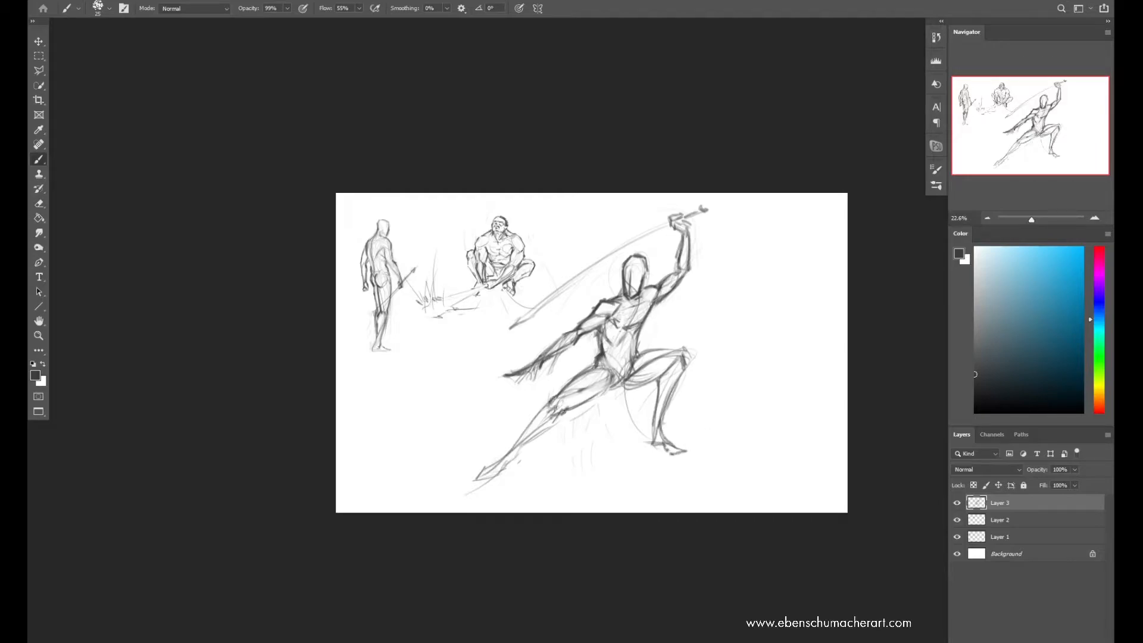
# Refine the extended back leg's calf and foot with darker contours, erasing stray construction lines
pyautogui.moveTo(530, 423); pyautogui.dragTo(476, 479)
pyautogui.moveTo(500, 475)
pyautogui.mouseDown()
pyautogui.moveTo(519, 460)
pyautogui.moveTo(500, 456)
pyautogui.moveTo(619, 384)
pyautogui.moveTo(589, 373)
pyautogui.moveTo(604, 356)
pyautogui.moveTo(608, 376)
pyautogui.moveTo(643, 355)
pyautogui.mouseUp()
pyautogui.hotkey('ctrl', 'z')
pyautogui.press('e')
pyautogui.press('b')
pyautogui.press('e')
pyautogui.press('b')
pyautogui.press('e')
pyautogui.press('b')
# Flip the canvas horizontally, and reinforce the bent front leg's shin, ankle and foot while cleaning up lines
pyautogui.hotkey('ctrl', 'shift', 'h')
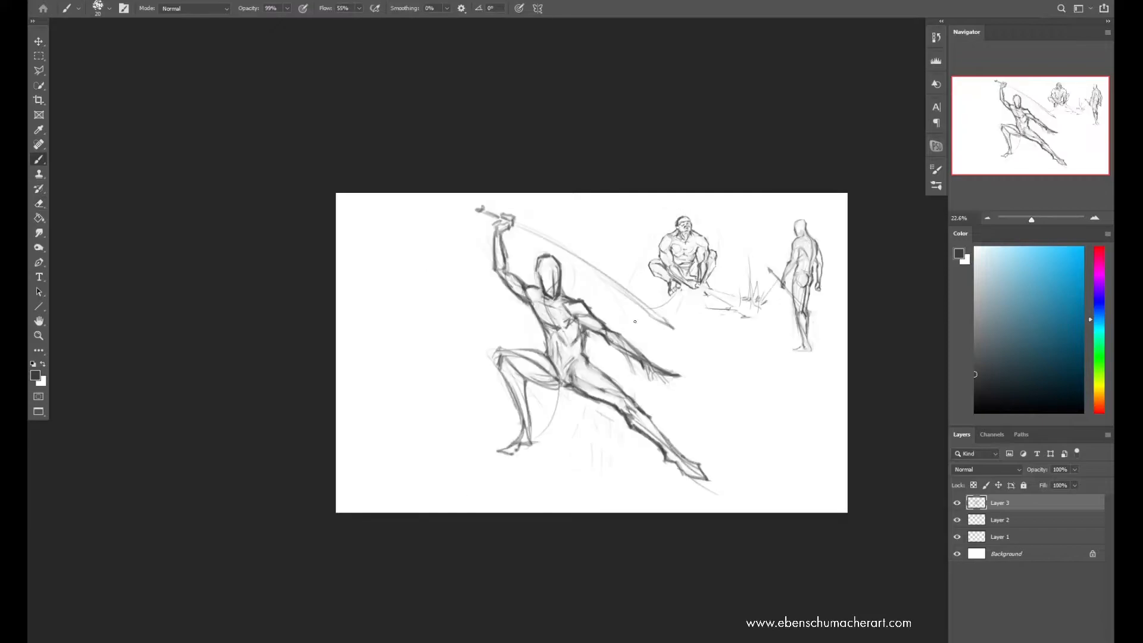
pyautogui.moveTo(496, 357); pyautogui.dragTo(528, 431)
pyautogui.moveTo(523, 384); pyautogui.dragTo(537, 444)
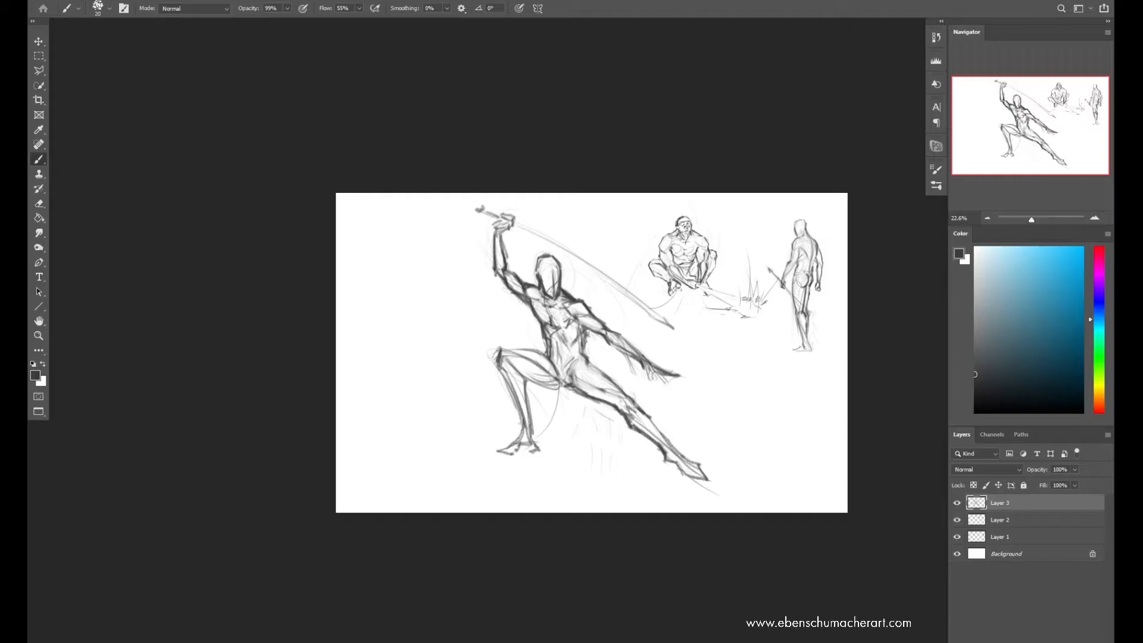
pyautogui.press('e')
pyautogui.press('b')
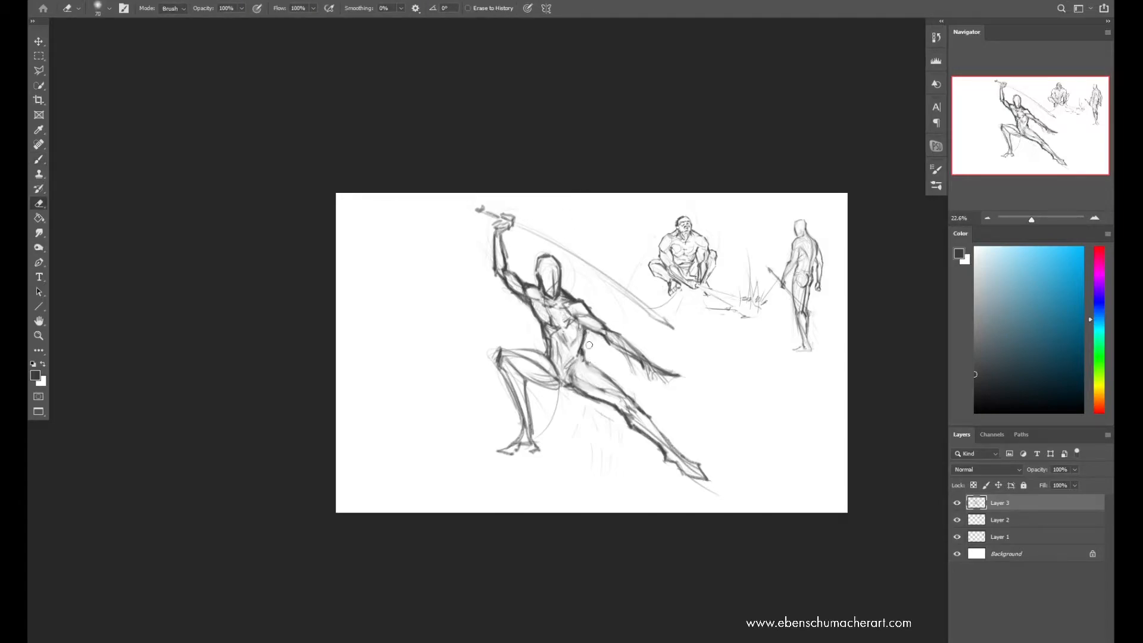
pyautogui.press('e')
pyautogui.press('b')
# Refine the raised arm near the shoulder, and darken the gripping hand and sword hilt
pyautogui.moveTo(516, 296)
pyautogui.mouseDown()
pyautogui.moveTo(537, 313)
pyautogui.moveTo(528, 302)
pyautogui.mouseUp()
pyautogui.hotkey('ctrl', 'z')
pyautogui.press('e')
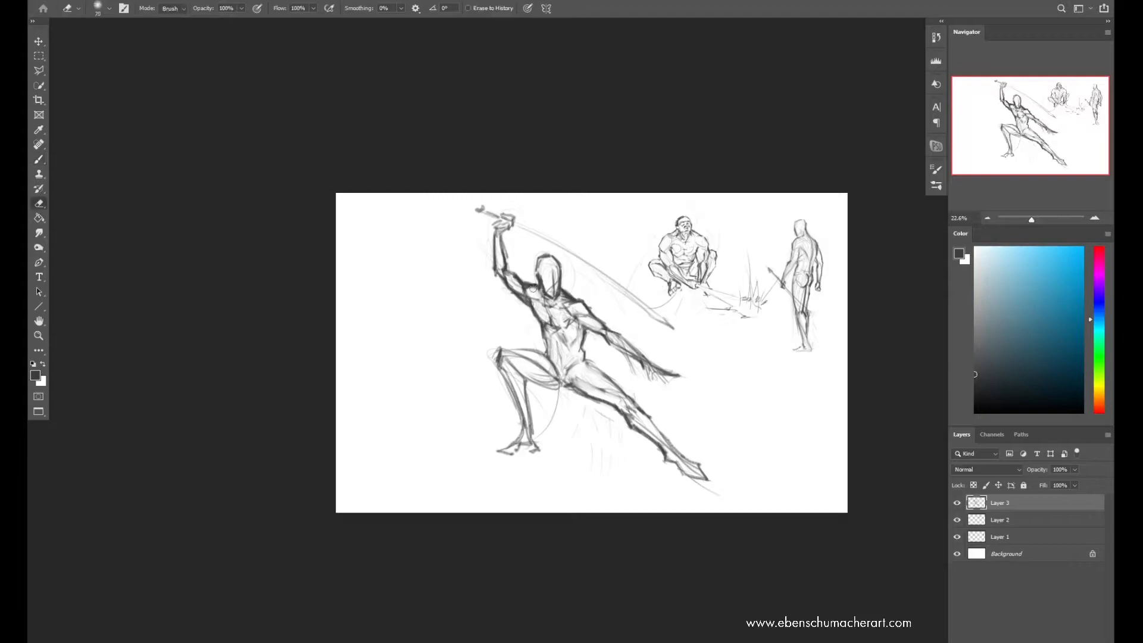
pyautogui.press('b')
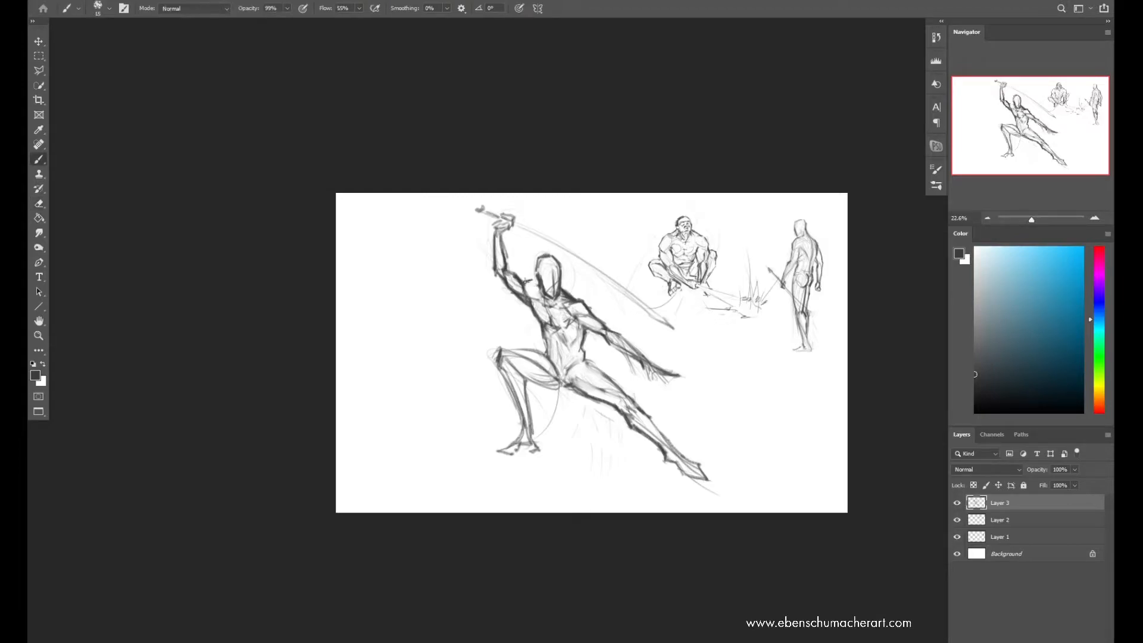
pyautogui.press('e')
pyautogui.press('b')
pyautogui.moveTo(498, 212); pyautogui.dragTo(572, 255)
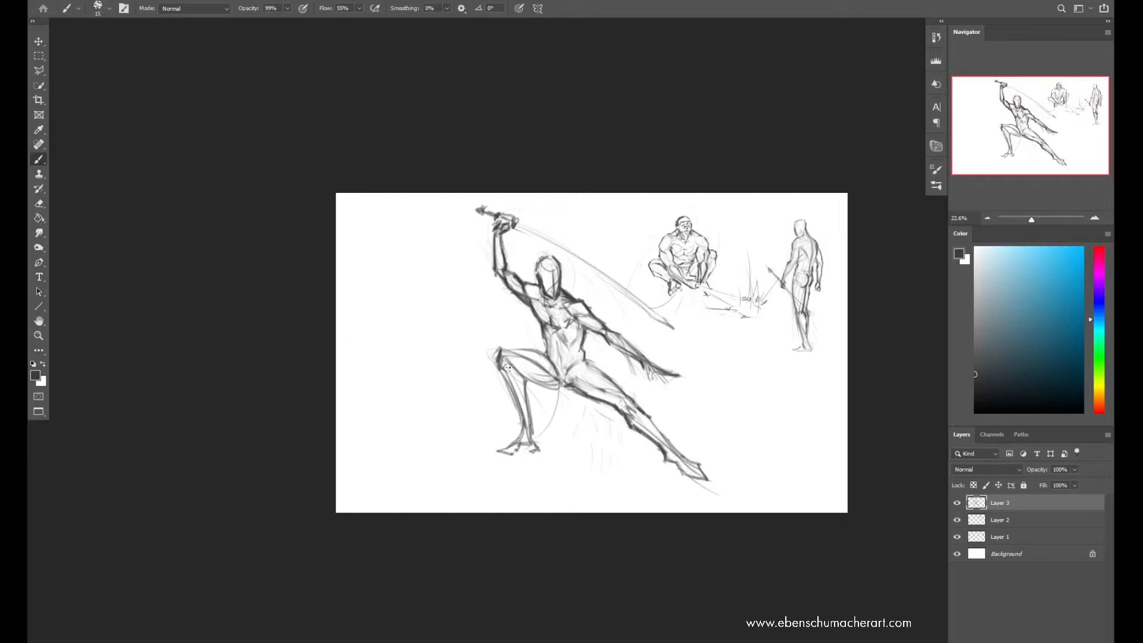
# Darken the bent front thigh's contour, and clean up the torso and crotch lines
pyautogui.moveTo(501, 351); pyautogui.dragTo(574, 379)
pyautogui.press('e')
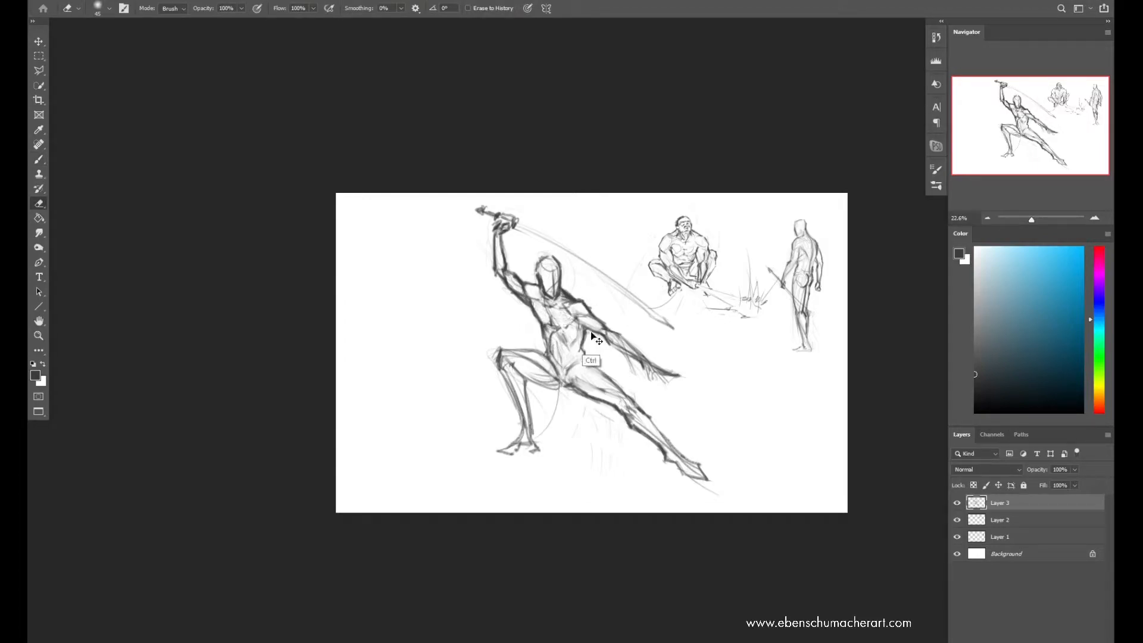
pyautogui.press('b')
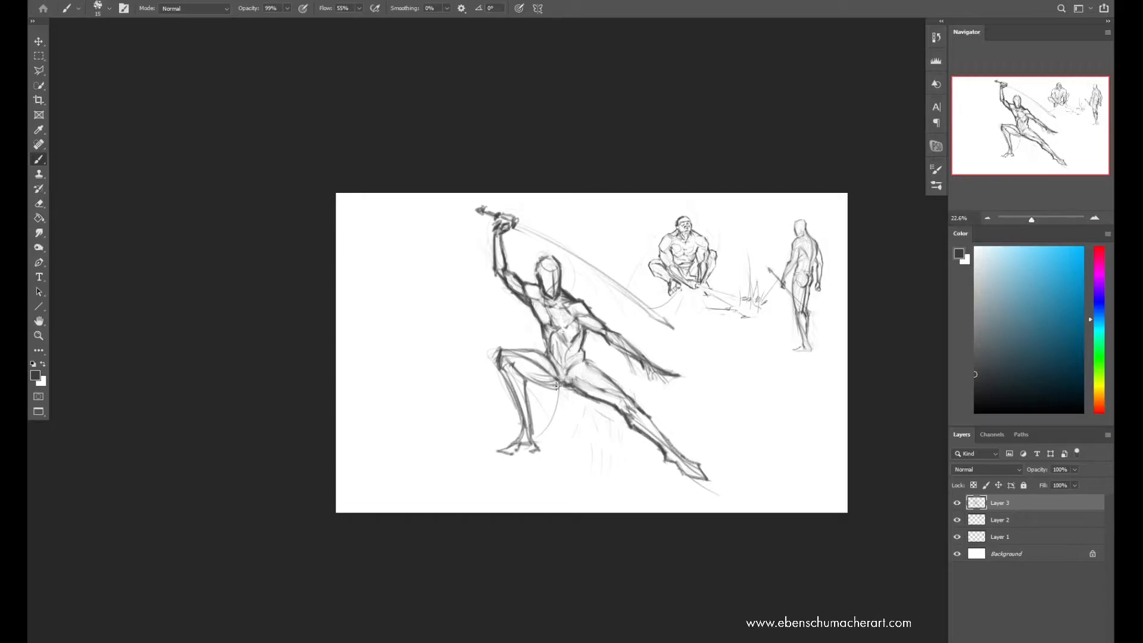
pyautogui.press('e')
pyautogui.press('b')
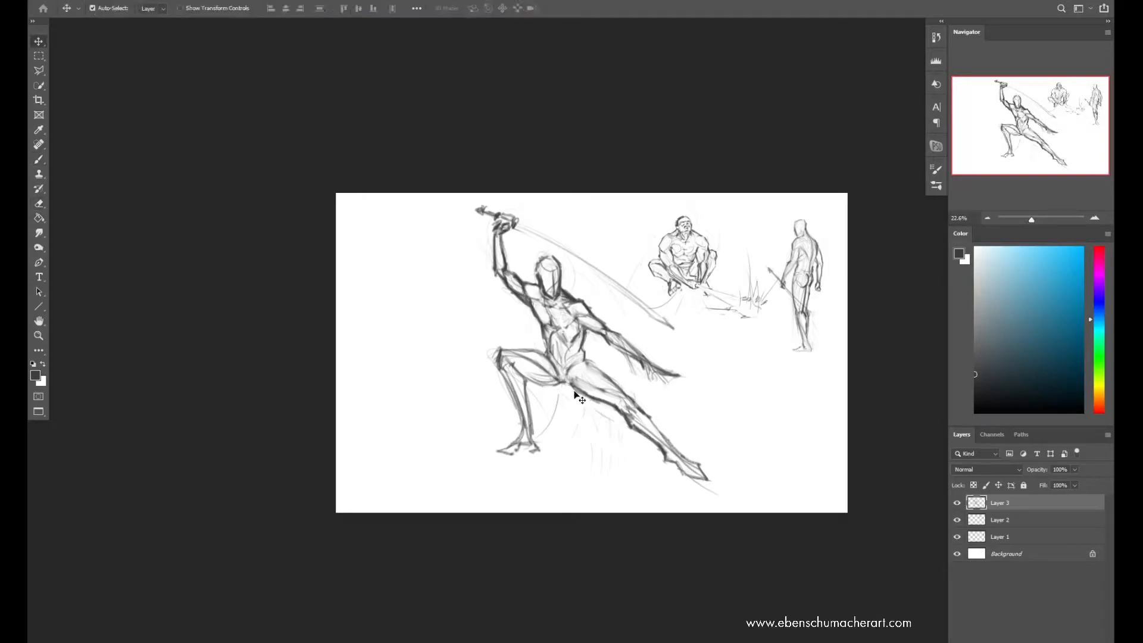
# Draw short ground lines beneath the lunging figure's front and back feet
pyautogui.moveTo(460, 456); pyautogui.dragTo(741, 466)
pyautogui.hotkey('ctrl', 'z')
pyautogui.hotkey('ctrl', 'z')
pyautogui.moveTo(619, 479); pyautogui.dragTo(706, 478)
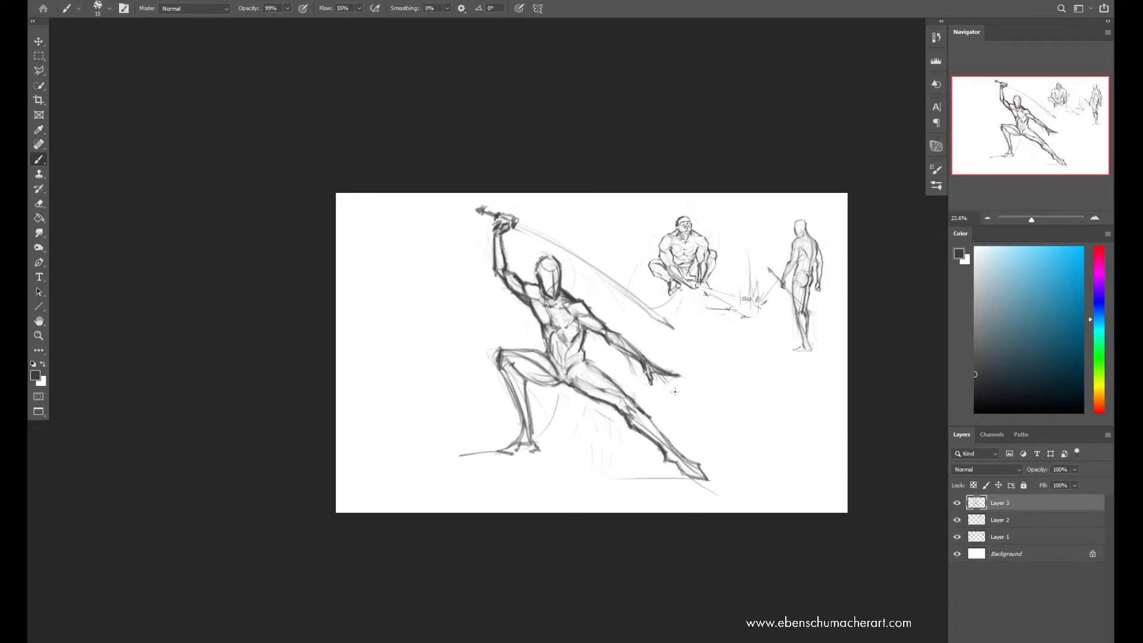
# Flip the canvas horizontally, scale the lunging swordsman down, and place it beside the crouching figure
pyautogui.press('e')
pyautogui.hotkey('ctrl', 'shift', 'h')
pyautogui.hotkey('ctrl', 't')
pyautogui.moveTo(540, 204); pyautogui.dragTo(538, 358)
pyautogui.moveTo(548, 400); pyautogui.dragTo(574, 253)
pyautogui.press('Return')
# Add a new layer and rough in the sweeping body and leg gesture of a tall standing figure beside the swordsman
pyautogui.hotkey('ctrl', 'shift', 'n')
pyautogui.press('Return')
pyautogui.press('z')
pyautogui.moveTo(640, 334); pyautogui.dragTo(670, 343)
pyautogui.moveTo(670, 343); pyautogui.dragTo(562, 365)
pyautogui.press('b')
pyautogui.moveTo(655, 252); pyautogui.dragTo(625, 503)
pyautogui.moveTo(673, 329)
pyautogui.mouseDown()
pyautogui.moveTo(640, 508)
pyautogui.moveTo(666, 496)
pyautogui.mouseUp()
pyautogui.hotkey('ctrl', 'z')
pyautogui.moveTo(629, 374); pyautogui.dragTo(658, 468)
pyautogui.moveTo(680, 357); pyautogui.dragTo(671, 510)
# Rough in the tall figure's head, shoulder, outer arm and back with light curved strokes
pyautogui.moveTo(651, 229); pyautogui.dragTo(683, 298)
pyautogui.moveTo(679, 244); pyautogui.dragTo(668, 384)
pyautogui.moveTo(668, 334); pyautogui.dragTo(666, 496)
pyautogui.moveTo(673, 381); pyautogui.dragTo(657, 464)
pyautogui.moveTo(692, 343); pyautogui.dragTo(689, 373)
pyautogui.moveTo(661, 239)
pyautogui.mouseDown()
pyautogui.moveTo(649, 246)
pyautogui.moveTo(667, 235)
pyautogui.mouseUp()
pyautogui.moveTo(652, 197); pyautogui.dragTo(643, 247)
pyautogui.moveTo(622, 309); pyautogui.dragTo(651, 246)
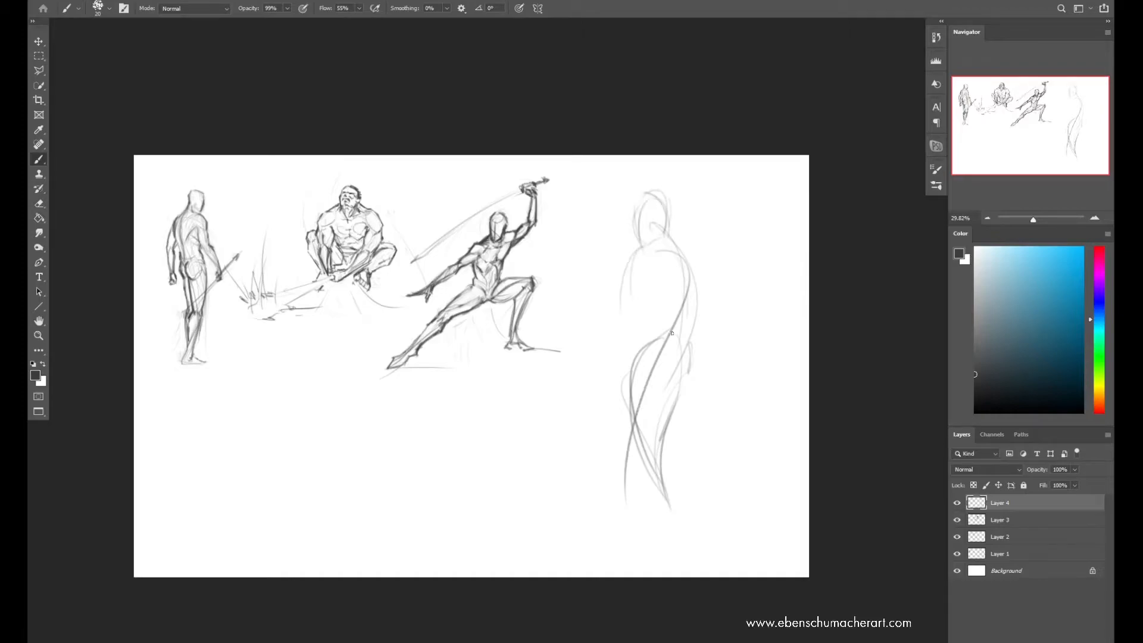
# Sketch the tall figure's chest, ribcage, waist and shoulder slope over the rough gesture
pyautogui.moveTo(670, 335); pyautogui.dragTo(663, 367)
pyautogui.moveTo(633, 264)
pyautogui.mouseDown()
pyautogui.moveTo(667, 250)
pyautogui.moveTo(627, 277)
pyautogui.mouseUp()
pyautogui.moveTo(696, 275); pyautogui.dragTo(683, 336)
pyautogui.moveTo(671, 236); pyautogui.dragTo(710, 332)
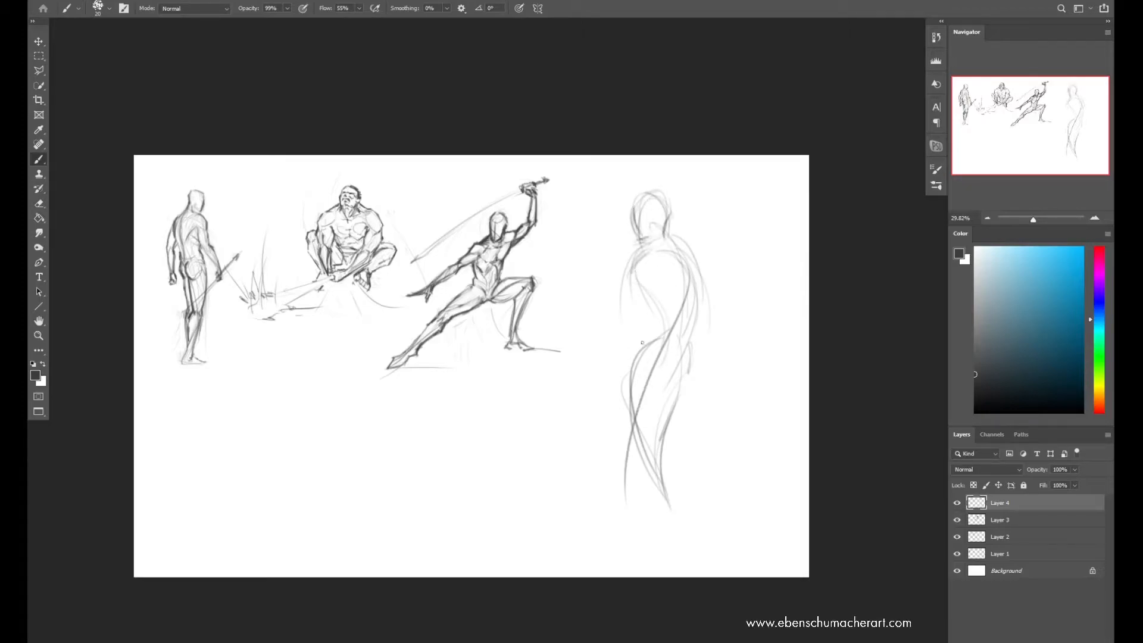
pyautogui.moveTo(659, 314); pyautogui.dragTo(649, 341)
pyautogui.moveTo(665, 335); pyautogui.dragTo(645, 367)
pyautogui.moveTo(652, 276); pyautogui.dragTo(666, 304)
pyautogui.moveTo(650, 256); pyautogui.dragTo(649, 276)
pyautogui.moveTo(666, 241); pyautogui.dragTo(688, 259)
# Draw the outer hip curve and long leg lines down to the feet of the tall figure
pyautogui.moveTo(649, 330); pyautogui.dragTo(626, 389)
pyautogui.moveTo(687, 339)
pyautogui.mouseDown()
pyautogui.moveTo(694, 370)
pyautogui.moveTo(636, 519)
pyautogui.moveTo(693, 369)
pyautogui.moveTo(634, 495)
pyautogui.mouseUp()
pyautogui.hotkey('ctrl', 'z')
pyautogui.moveTo(622, 387); pyautogui.dragTo(668, 530)
pyautogui.moveTo(619, 419); pyautogui.dragTo(646, 556)
# Define the shoulder and chest contour of the tall figure, and erase loose lines around the chest
pyautogui.moveTo(639, 256); pyautogui.dragTo(653, 294)
pyautogui.moveTo(655, 241); pyautogui.dragTo(633, 267)
pyautogui.press('e')
pyautogui.moveTo(634, 255); pyautogui.dragTo(627, 291)
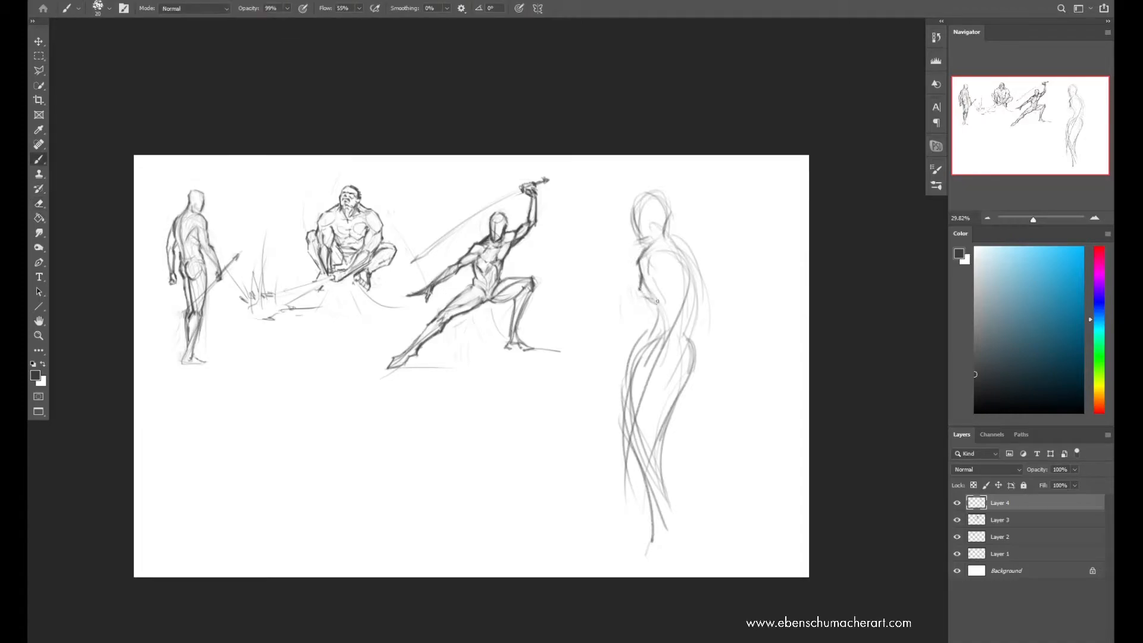
# Draw the front torso line, and shape the buttocks and back of the thighs with darker strokes
pyautogui.moveTo(661, 270)
pyautogui.mouseDown()
pyautogui.moveTo(672, 351)
pyautogui.moveTo(626, 394)
pyautogui.moveTo(625, 421)
pyautogui.mouseUp()
pyautogui.moveTo(668, 364); pyautogui.dragTo(671, 398)
pyautogui.moveTo(691, 354)
pyautogui.mouseDown()
pyautogui.moveTo(674, 398)
pyautogui.moveTo(695, 366)
pyautogui.moveTo(657, 454)
pyautogui.mouseUp()
pyautogui.hotkey('ctrl', 'z')
pyautogui.moveTo(668, 374); pyautogui.dragTo(673, 362)
pyautogui.moveTo(662, 384); pyautogui.dragTo(649, 463)
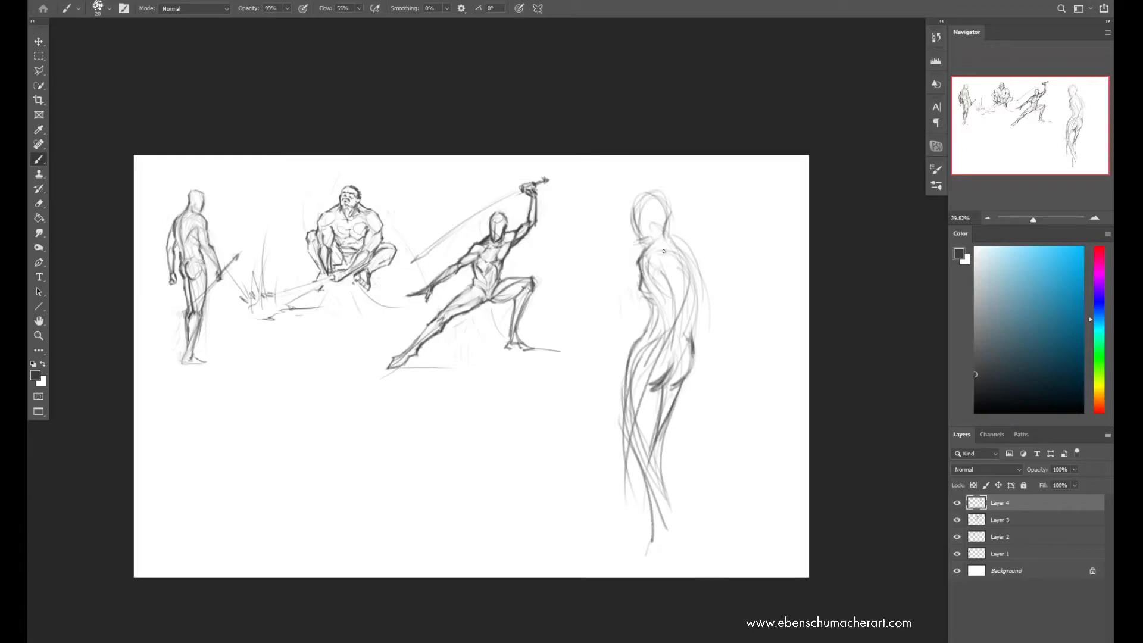
# Darken the front shoulder and the long back contour, and erase the stray lines behind the back
pyautogui.moveTo(645, 254)
pyautogui.mouseDown()
pyautogui.moveTo(657, 241)
pyautogui.moveTo(653, 282)
pyautogui.moveTo(642, 275)
pyautogui.mouseUp()
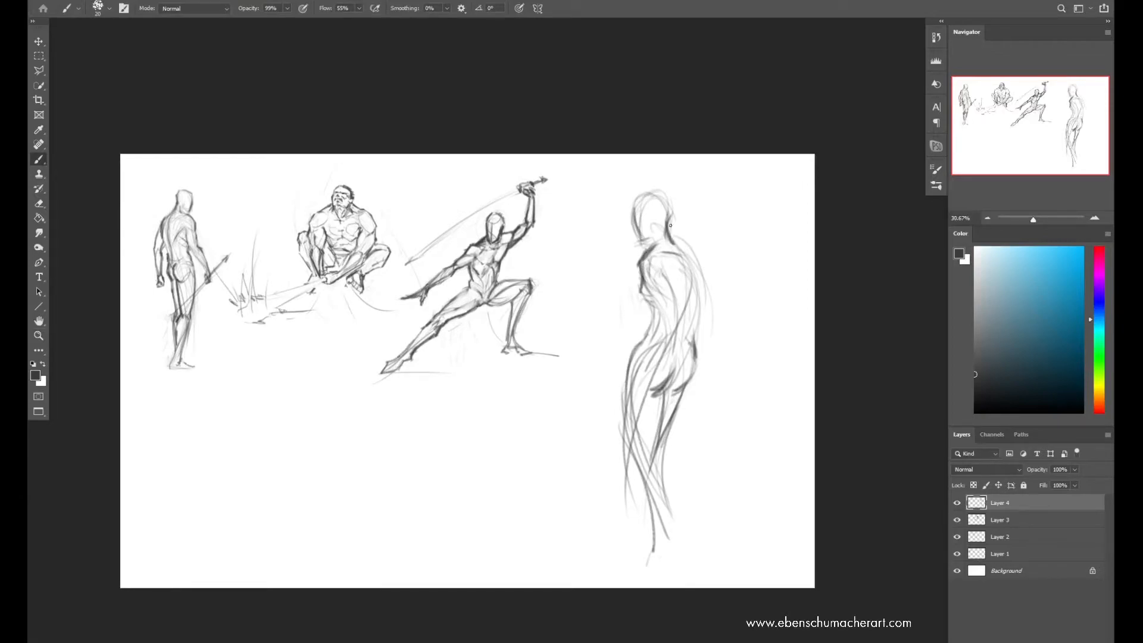
pyautogui.moveTo(686, 251)
pyautogui.mouseDown()
pyautogui.moveTo(695, 272)
pyautogui.moveTo(713, 258)
pyautogui.moveTo(702, 315)
pyautogui.moveTo(694, 250)
pyautogui.mouseUp()
pyautogui.hotkey('ctrl', 'z')
pyautogui.hotkey('ctrl', 'z')
pyautogui.press('e')
pyautogui.moveTo(691, 336)
pyautogui.mouseDown()
pyautogui.moveTo(702, 359)
pyautogui.moveTo(703, 265)
pyautogui.mouseUp()
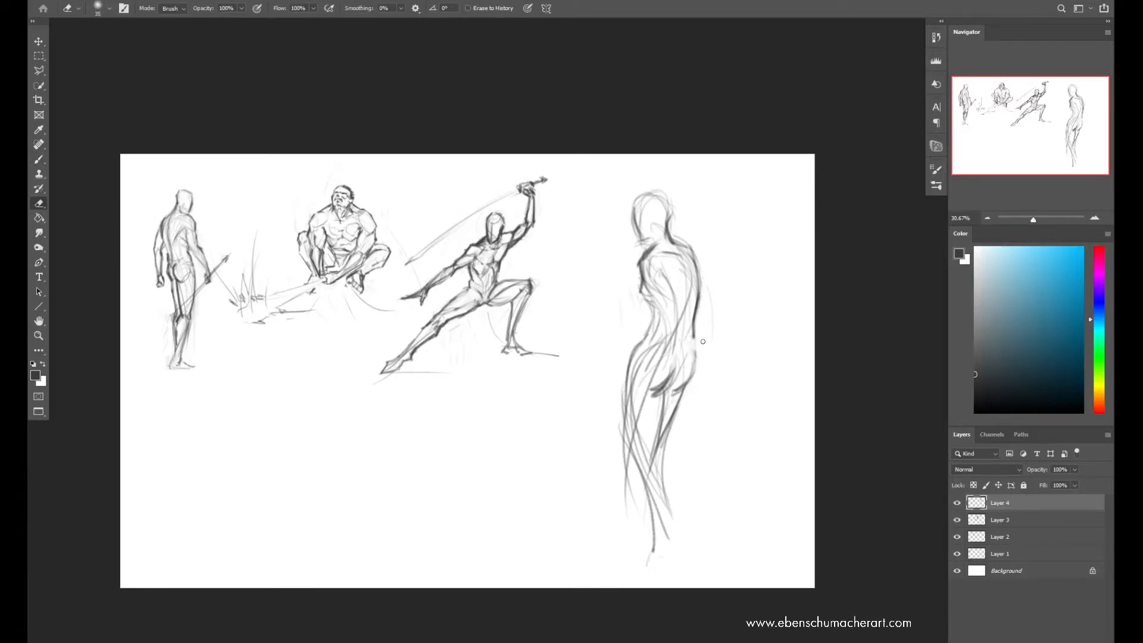
pyautogui.press('b')
pyautogui.press('e')
pyautogui.press('b')
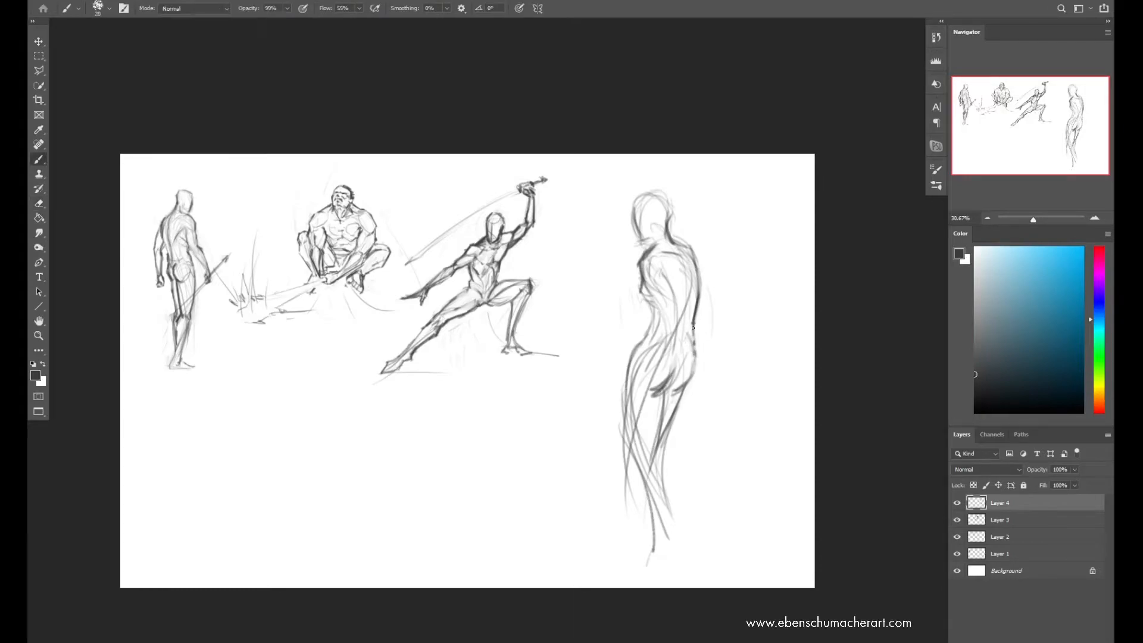
# Refine the lower back and buttock contours, and define the tall figure's jaw and ear
pyautogui.moveTo(682, 350); pyautogui.dragTo(691, 315)
pyautogui.hotkey('ctrl', 'z')
pyautogui.moveTo(669, 380); pyautogui.dragTo(675, 394)
pyautogui.moveTo(649, 276); pyautogui.dragTo(668, 316)
pyautogui.hotkey('ctrl', 'z')
pyautogui.press('z')
pyautogui.moveTo(668, 266)
pyautogui.mouseDown()
pyautogui.moveTo(632, 256)
pyautogui.moveTo(651, 247)
pyautogui.mouseUp()
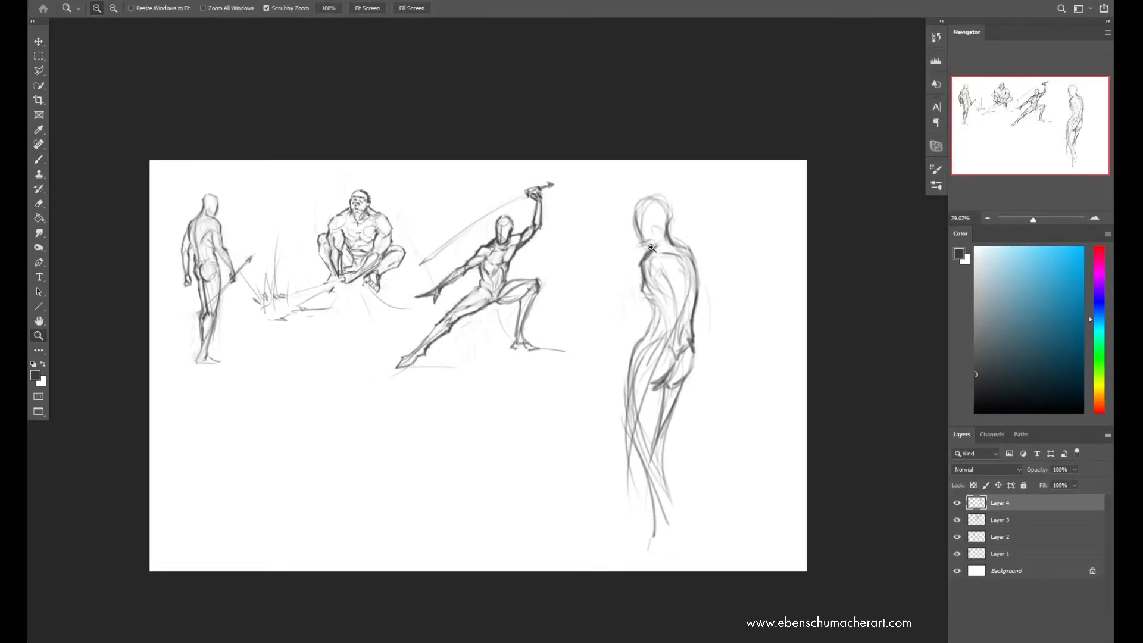
pyautogui.press('b')
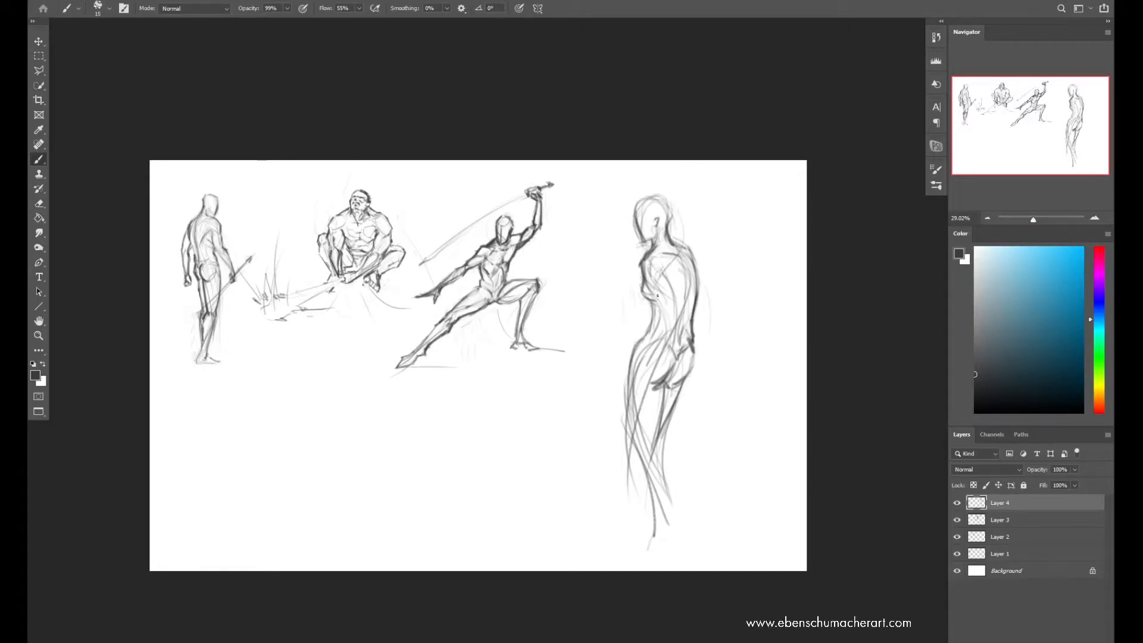
# Erase stray lines along the front thigh, and redraw the thigh, shin and calf down to the ankle
pyautogui.press('e')
pyautogui.moveTo(627, 433); pyautogui.dragTo(630, 475)
pyautogui.press('b')
pyautogui.moveTo(631, 378); pyautogui.dragTo(651, 486)
pyautogui.moveTo(651, 437)
pyautogui.mouseDown()
pyautogui.moveTo(670, 480)
pyautogui.moveTo(667, 465)
pyautogui.moveTo(661, 531)
pyautogui.mouseUp()
pyautogui.hotkey('ctrl', 'z')
pyautogui.moveTo(649, 475); pyautogui.dragTo(659, 548)
pyautogui.moveTo(674, 465); pyautogui.dragTo(661, 549)
pyautogui.moveTo(663, 494); pyautogui.dragTo(670, 459)
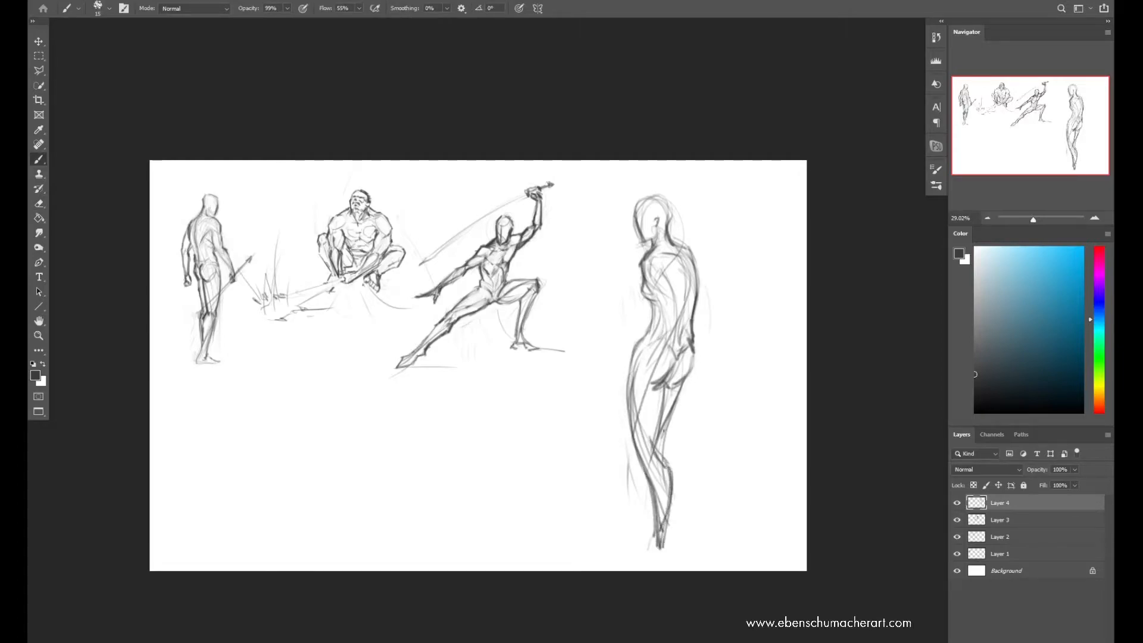
# Refine the calf and ankle, clean up behind the knee, and strengthen the back of the thigh
pyautogui.moveTo(670, 511); pyautogui.dragTo(662, 550)
pyautogui.press('e')
pyautogui.moveTo(679, 459)
pyautogui.mouseDown()
pyautogui.moveTo(668, 539)
pyautogui.moveTo(664, 471)
pyautogui.mouseUp()
pyautogui.press('b')
pyautogui.moveTo(664, 391); pyautogui.dragTo(652, 444)
pyautogui.moveTo(666, 419); pyautogui.dragTo(670, 463)
# Tilt the tall standing figure slightly counterclockwise, and sketch the heel and foot lines
pyautogui.hotkey('ctrl', 't')
pyautogui.moveTo(742, 151); pyautogui.dragTo(724, 145)
pyautogui.press('Return')
pyautogui.moveTo(674, 525); pyautogui.dragTo(678, 547)
pyautogui.moveTo(657, 331)
pyautogui.mouseDown()
pyautogui.moveTo(631, 399)
pyautogui.moveTo(645, 379)
pyautogui.mouseUp()
pyautogui.hotkey('ctrl', 'z')
pyautogui.hotkey('ctrl', 'z')
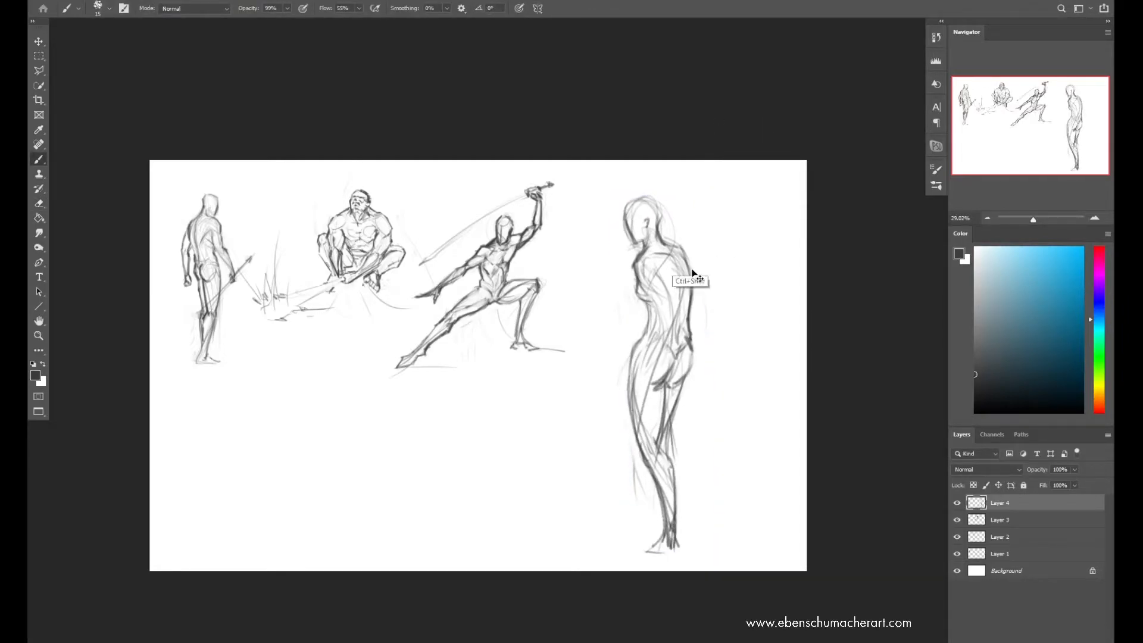
pyautogui.hotkey('ctrl', 't')
pyautogui.moveTo(692, 245); pyautogui.dragTo(687, 243)
pyautogui.press('Return')
pyautogui.hotkey('ctrl', 't')
pyautogui.moveTo(635, 207); pyautogui.dragTo(643, 202)
pyautogui.moveTo(666, 405); pyautogui.dragTo(651, 309)
pyautogui.press('Escape')
pyautogui.hotkey('ctrl', 't')
pyautogui.moveTo(665, 409); pyautogui.dragTo(630, 441)
pyautogui.press('Escape')
# Transform the tall standing figure so that its feet shift slightly toward the swordsman
pyautogui.hotkey('ctrl', 't')
pyautogui.moveTo(661, 555); pyautogui.dragTo(643, 561)
pyautogui.press('Return')
# Sketch the near arm bending across the waist with its hand resting on the front hip, cleaning up overlapping lines
pyautogui.moveTo(689, 256)
pyautogui.mouseDown()
pyautogui.moveTo(701, 314)
pyautogui.moveTo(690, 337)
pyautogui.moveTo(677, 262)
pyautogui.moveTo(687, 331)
pyautogui.moveTo(669, 370)
pyautogui.moveTo(641, 349)
pyautogui.moveTo(663, 336)
pyautogui.moveTo(630, 352)
pyautogui.mouseUp()
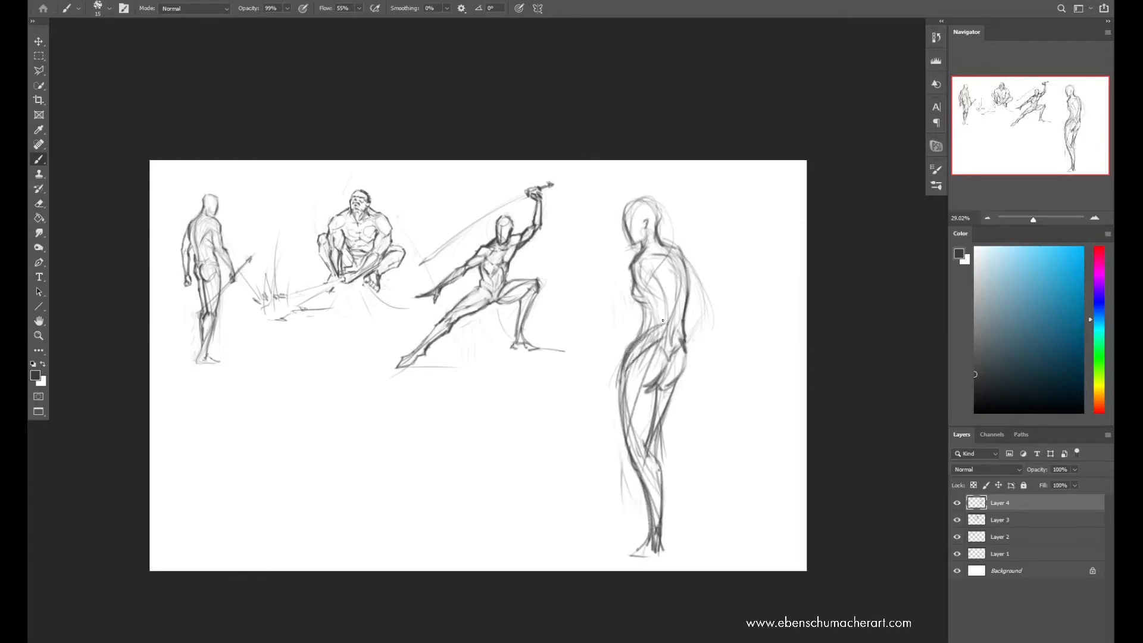
pyautogui.press('e')
pyautogui.press('b')
pyautogui.press('e')
pyautogui.press('b')
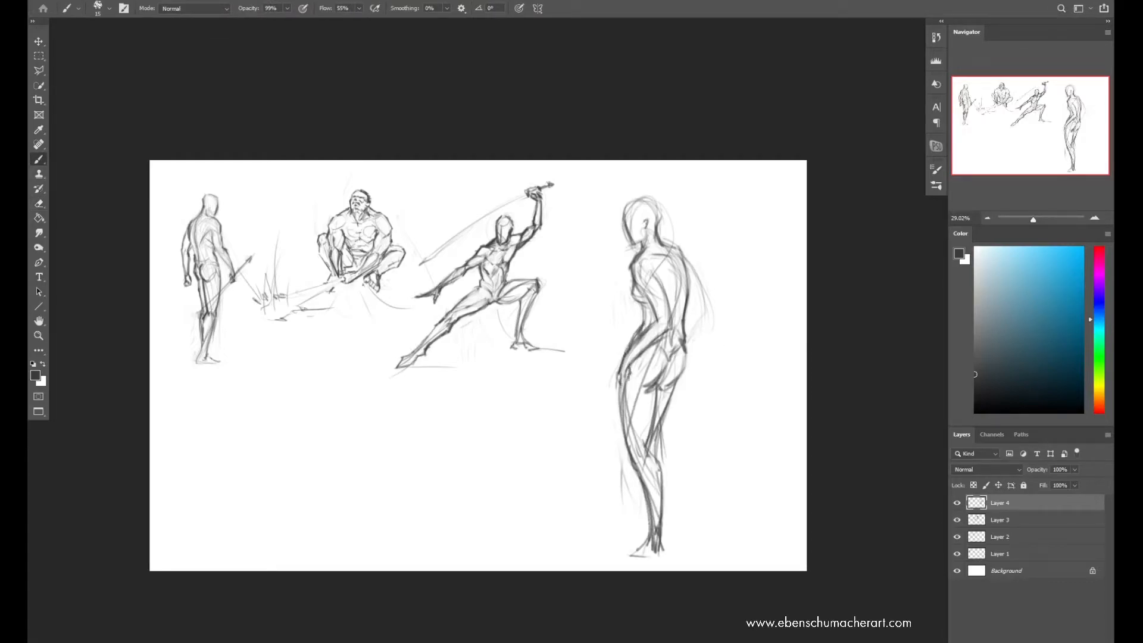
# Sketch the other arm bent behind the tall figure's back, with the elbow pointing outward
pyautogui.press('r')
pyautogui.moveTo(680, 246)
pyautogui.mouseDown()
pyautogui.moveTo(705, 279)
pyautogui.moveTo(806, 275)
pyautogui.moveTo(796, 273)
pyautogui.mouseUp()
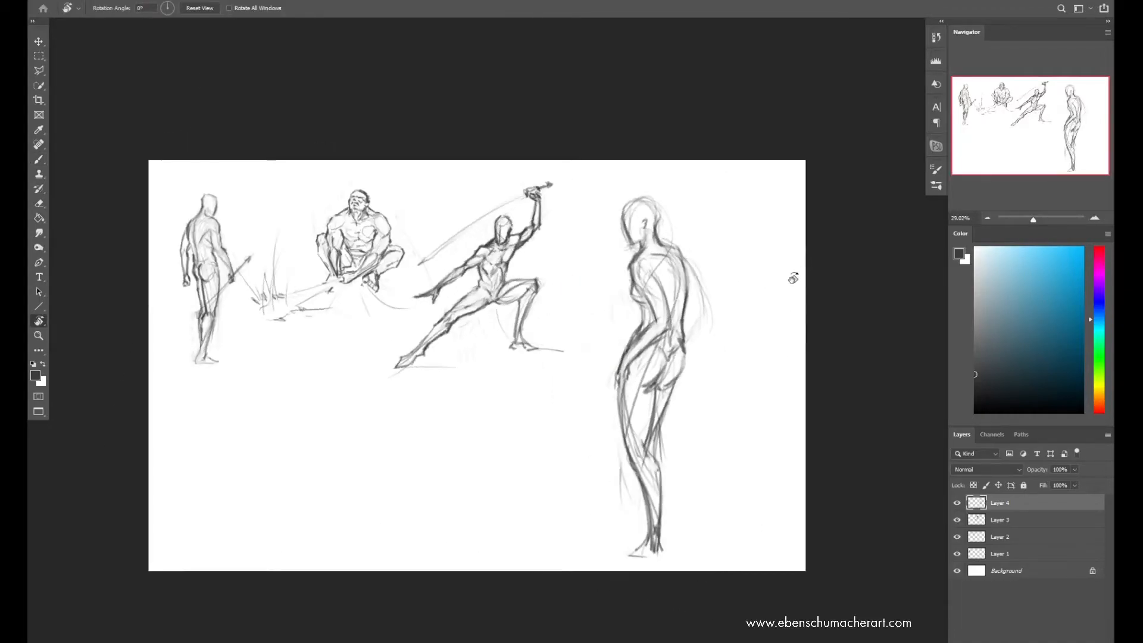
pyautogui.press('b')
pyautogui.moveTo(688, 253); pyautogui.dragTo(691, 320)
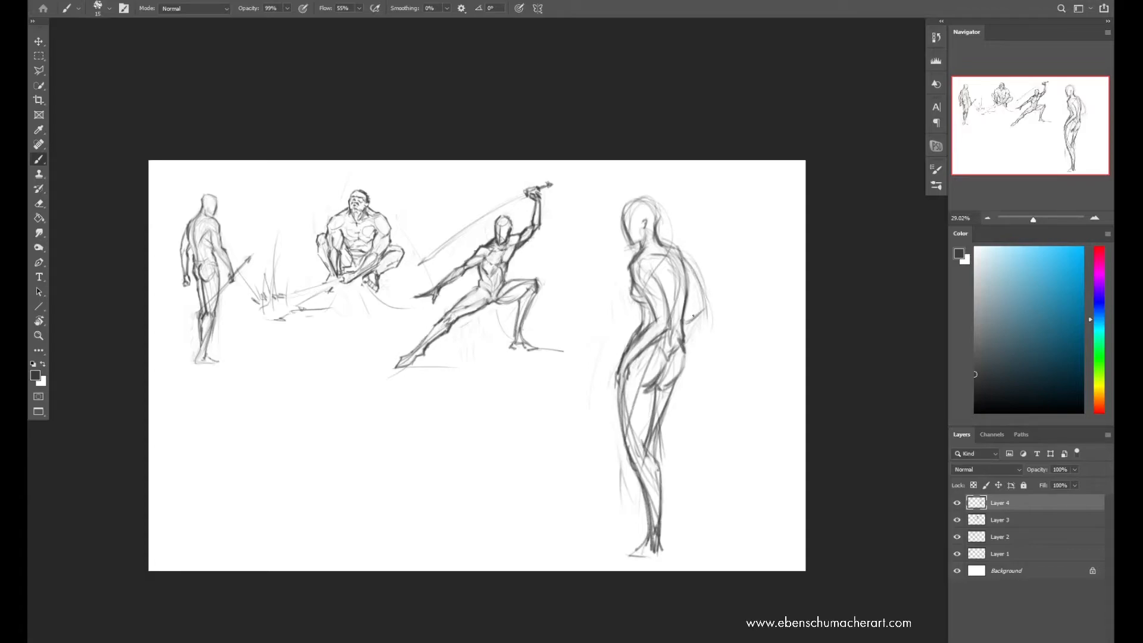
pyautogui.moveTo(688, 257)
pyautogui.mouseDown()
pyautogui.moveTo(710, 316)
pyautogui.moveTo(688, 328)
pyautogui.mouseUp()
pyautogui.press('e')
pyautogui.press('b')
# Strengthen the elbow, forearm and upper-arm contours of the arm behind the back, erasing excess lines
pyautogui.moveTo(686, 322); pyautogui.dragTo(703, 306)
pyautogui.moveTo(691, 263)
pyautogui.mouseDown()
pyautogui.moveTo(704, 310)
pyautogui.moveTo(685, 324)
pyautogui.mouseUp()
pyautogui.press('e')
pyautogui.press('b')
pyautogui.moveTo(700, 282); pyautogui.dragTo(684, 319)
pyautogui.moveTo(682, 250); pyautogui.dragTo(701, 305)
# Flip the canvas horizontally, darken the buttock, back-arm and neck contours, and clean up the chest and face edges
pyautogui.hotkey('ctrl', 'shift', 'h')
pyautogui.moveTo(270, 353); pyautogui.dragTo(293, 389)
pyautogui.moveTo(272, 325); pyautogui.dragTo(270, 348)
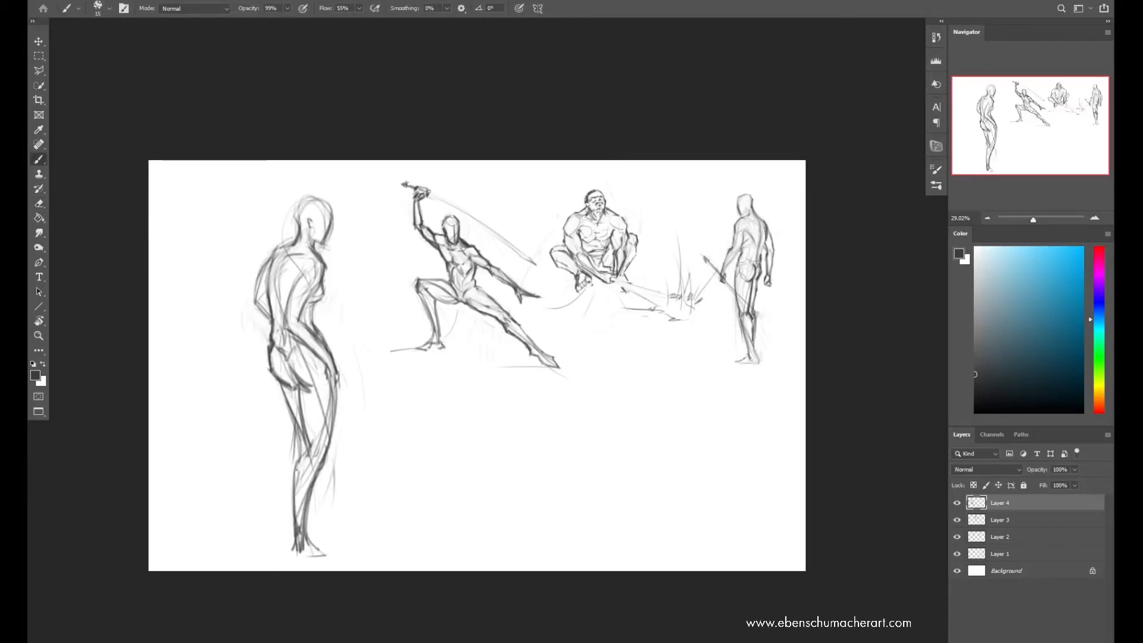
pyautogui.moveTo(275, 254)
pyautogui.mouseDown()
pyautogui.moveTo(272, 284)
pyautogui.moveTo(288, 356)
pyautogui.mouseUp()
pyautogui.press('e')
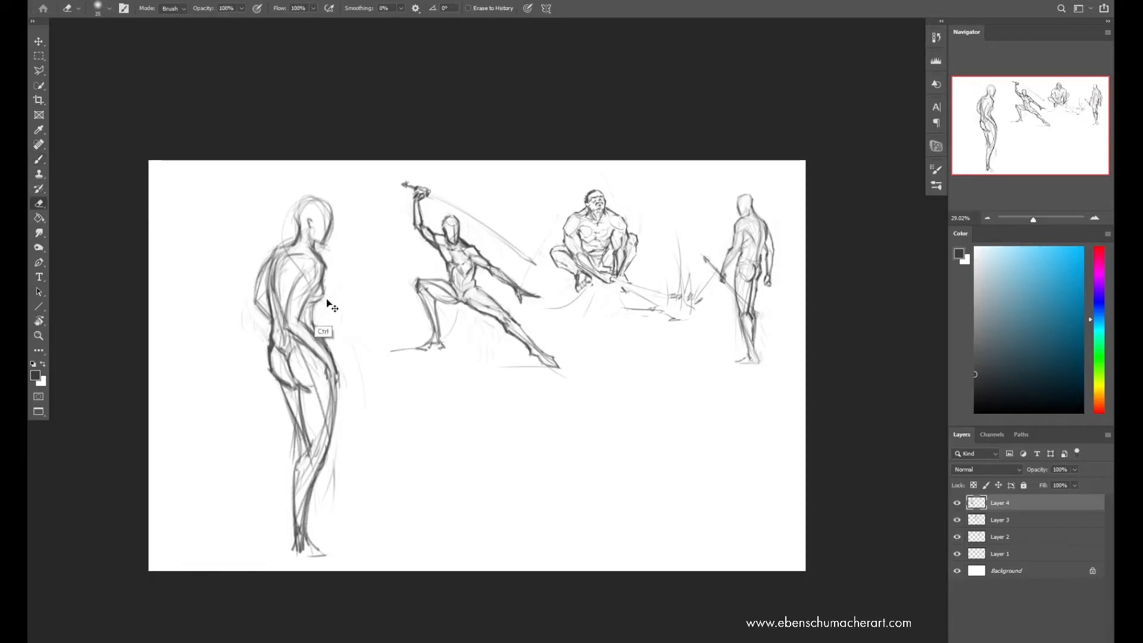
pyautogui.press('b')
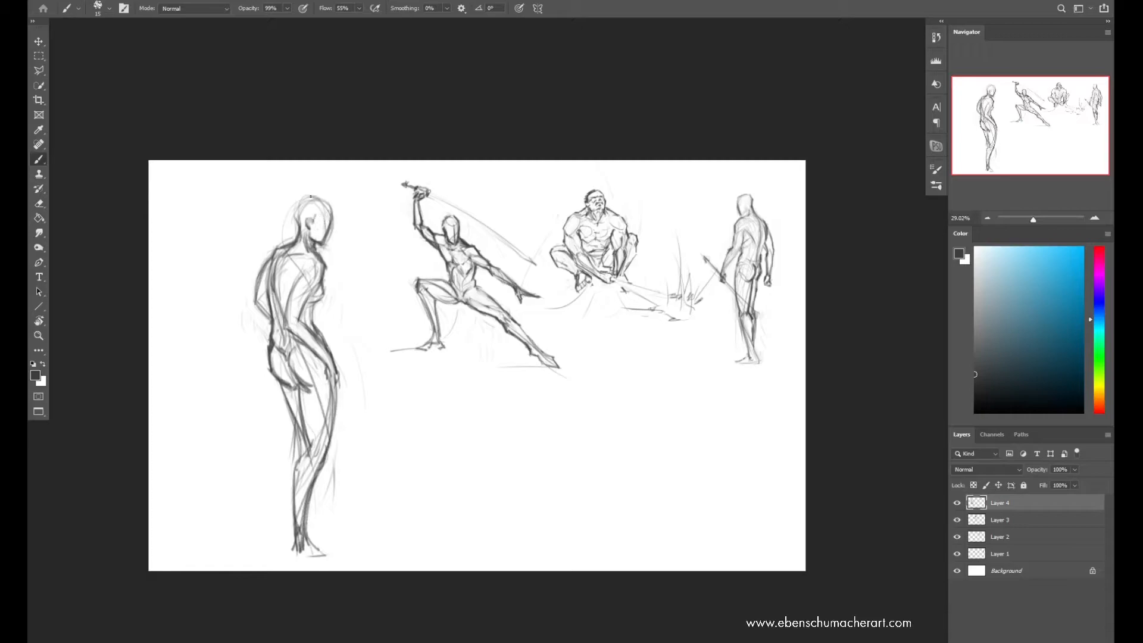
pyautogui.press('e')
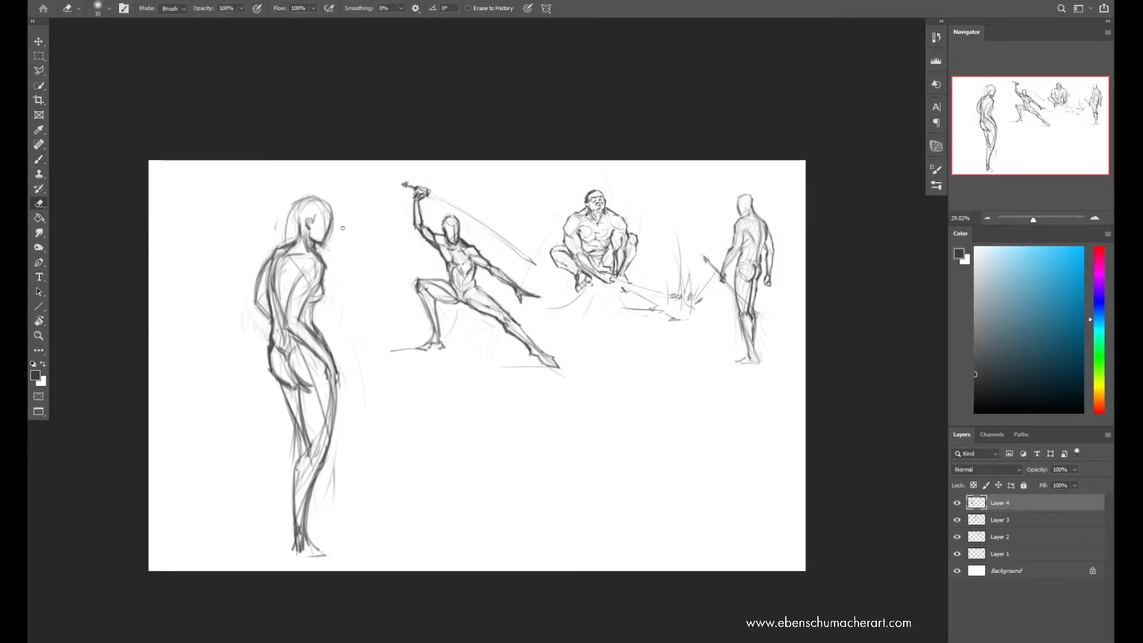
# Select the tall figure's head, rotate it slightly counterclockwise, and clear the selection
pyautogui.press('l')
pyautogui.moveTo(272, 231); pyautogui.dragTo(322, 217)
pyautogui.click(1012, 503)
pyautogui.hotkey('ctrl', 't')
pyautogui.moveTo(353, 179); pyautogui.dragTo(342, 177)
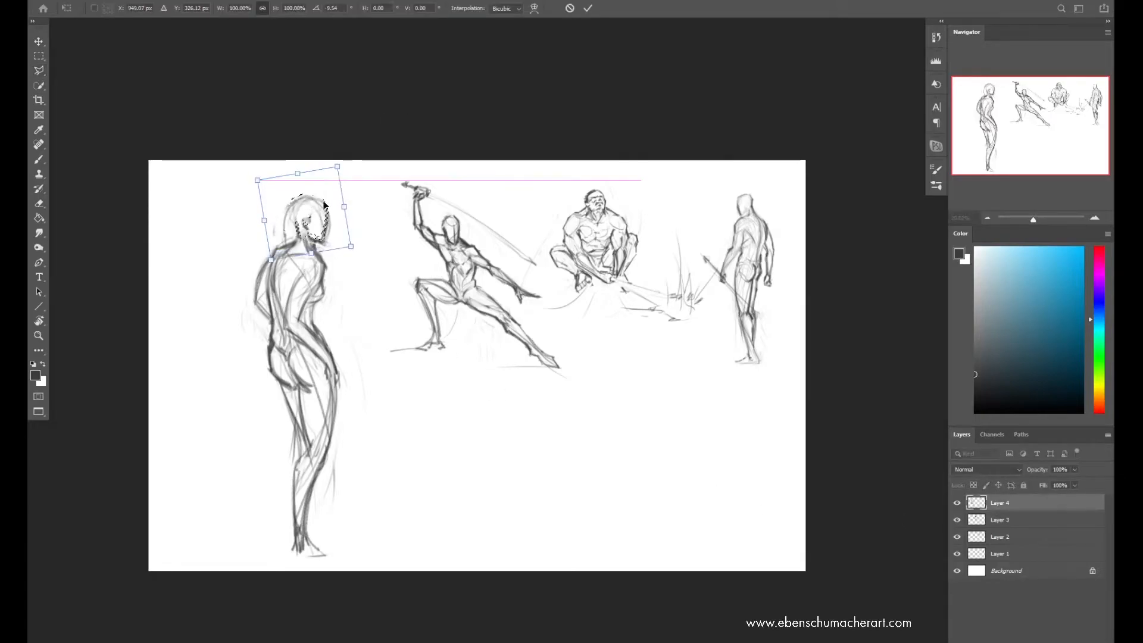
pyautogui.press('Return')
pyautogui.hotkey('ctrl', 'd')
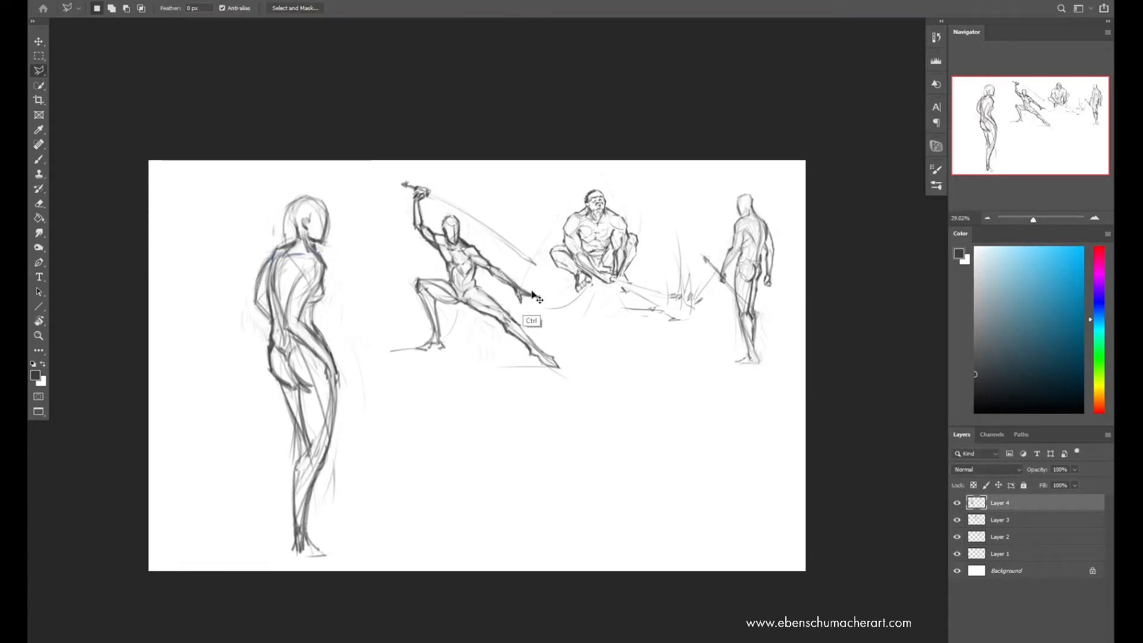
# Flip the canvas back, erase parts of the face and skull outline, and redraw the back of the head
pyautogui.hotkey('ctrl', 'shift', 'h')
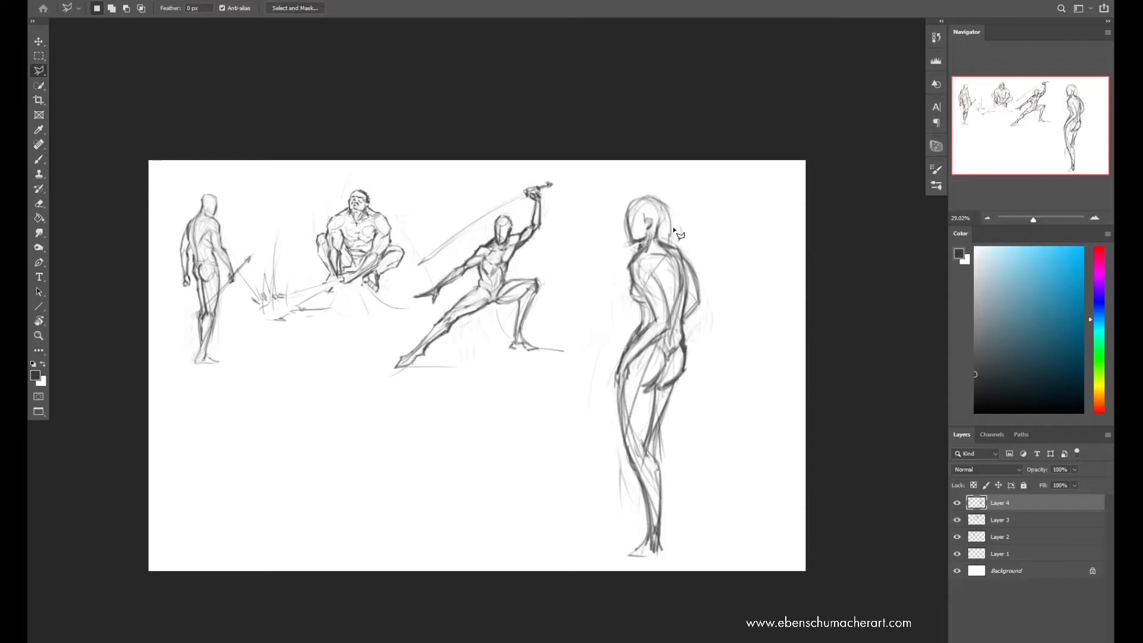
pyautogui.press('b')
pyautogui.press('e')
pyautogui.moveTo(629, 213); pyautogui.dragTo(627, 243)
pyautogui.moveTo(660, 200)
pyautogui.mouseDown()
pyautogui.moveTo(670, 231)
pyautogui.moveTo(658, 243)
pyautogui.moveTo(633, 239)
pyautogui.mouseUp()
pyautogui.press('b')
pyautogui.moveTo(661, 199); pyautogui.dragTo(661, 235)
pyautogui.moveTo(669, 207)
pyautogui.mouseDown()
pyautogui.moveTo(657, 239)
pyautogui.moveTo(671, 213)
pyautogui.mouseUp()
pyautogui.moveTo(663, 226)
pyautogui.mouseDown()
pyautogui.moveTo(668, 247)
pyautogui.moveTo(646, 232)
pyautogui.moveTo(664, 237)
pyautogui.mouseUp()
pyautogui.press('e')
pyautogui.hotkey('ctrl', 't')
pyautogui.moveTo(717, 162); pyautogui.dragTo(729, 167)
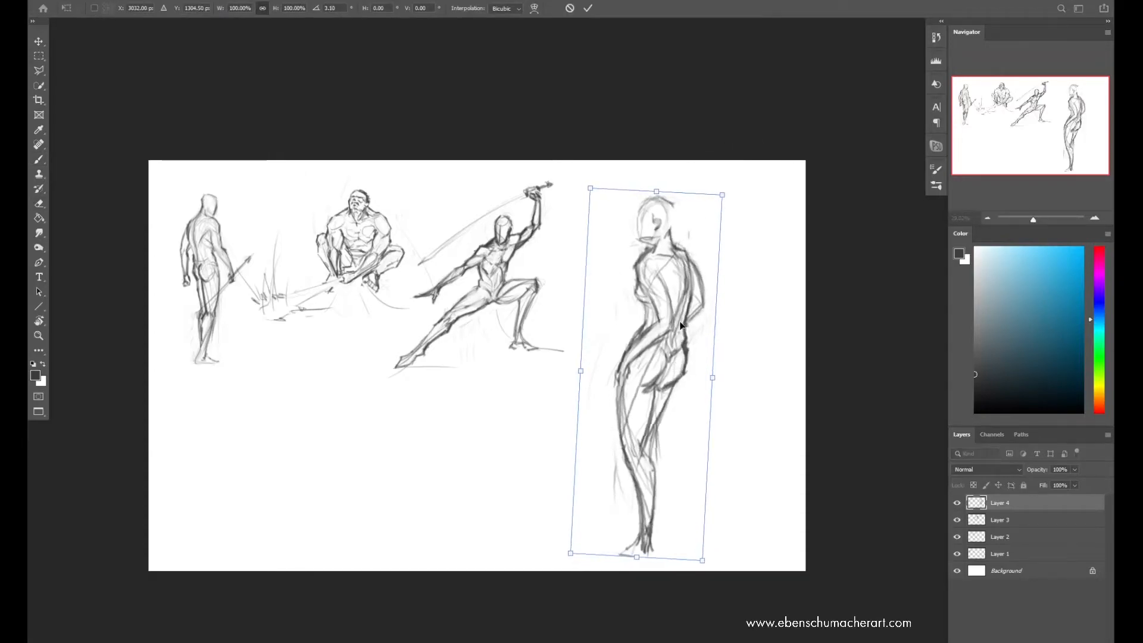
pyautogui.press('Escape')
pyautogui.hotkey('ctrl', 't')
pyautogui.moveTo(647, 527); pyautogui.dragTo(675, 530)
pyautogui.moveTo(636, 456); pyautogui.dragTo(626, 455)
pyautogui.moveTo(685, 364); pyautogui.dragTo(705, 377)
pyautogui.press('Return')
pyautogui.hotkey('ctrl', 'z')
# Reinforce the upper back and back-arm contours, and clean up and redefine the lines around the hips
pyautogui.press('b')
pyautogui.moveTo(684, 249); pyautogui.dragTo(691, 317)
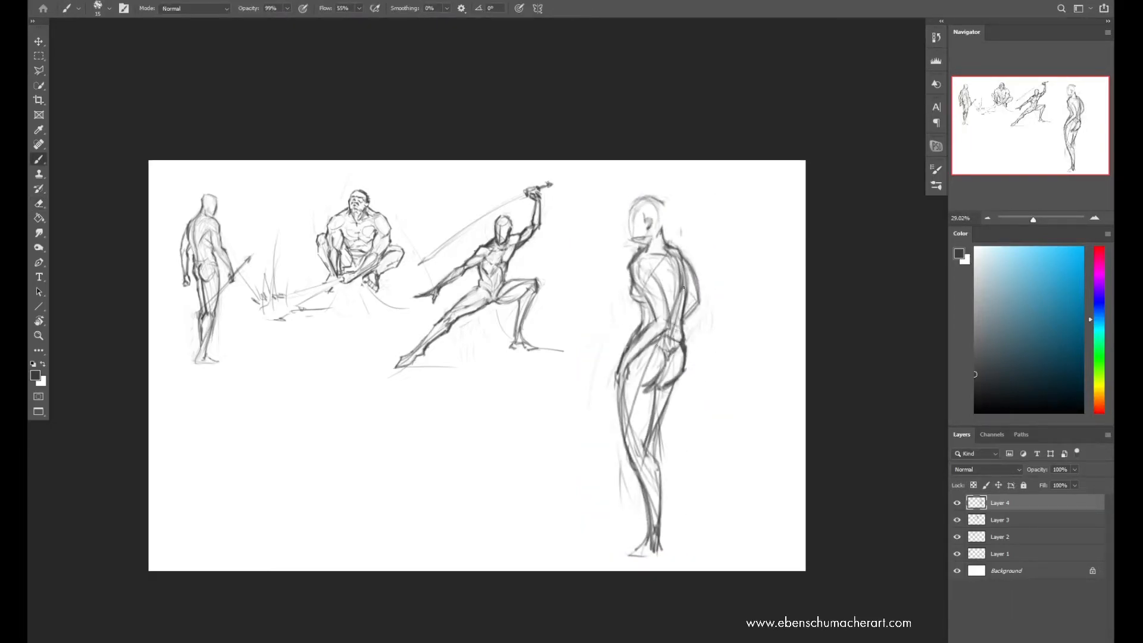
pyautogui.press('e')
pyautogui.moveTo(664, 345); pyautogui.dragTo(666, 359)
pyautogui.press('b')
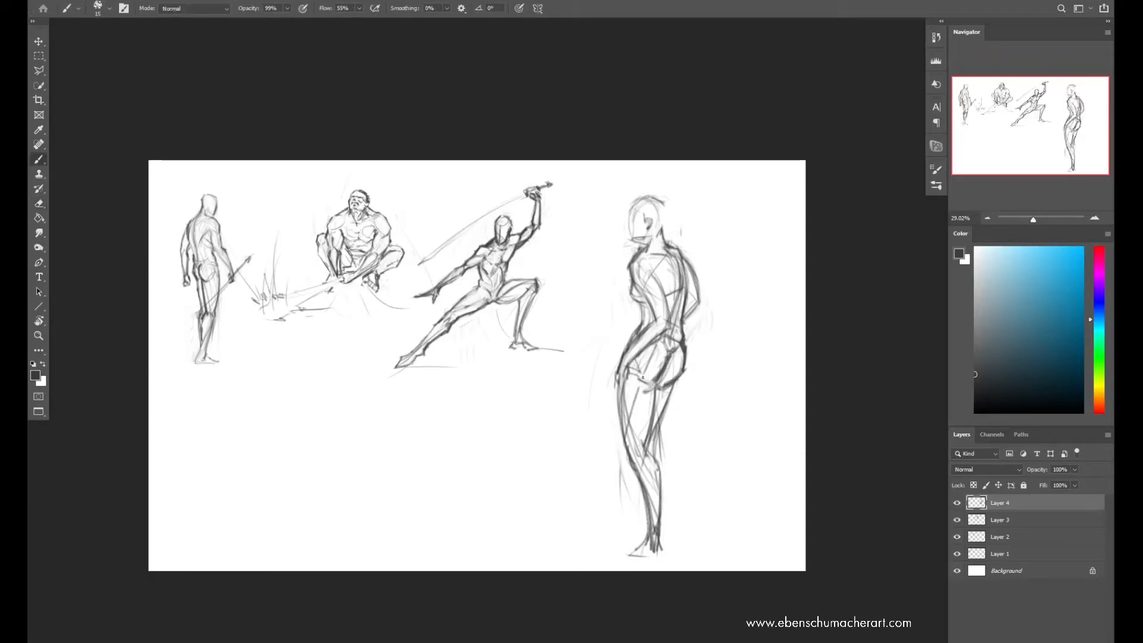
# Clean up the tall figure's hip and thigh lines and erase the arm bent behind the back
pyautogui.press('e')
pyautogui.moveTo(669, 351)
pyautogui.mouseDown()
pyautogui.moveTo(661, 391)
pyautogui.moveTo(679, 381)
pyautogui.moveTo(668, 399)
pyautogui.moveTo(659, 376)
pyautogui.moveTo(617, 443)
pyautogui.mouseUp()
pyautogui.press('b')
pyautogui.press('e')
pyautogui.press('b')
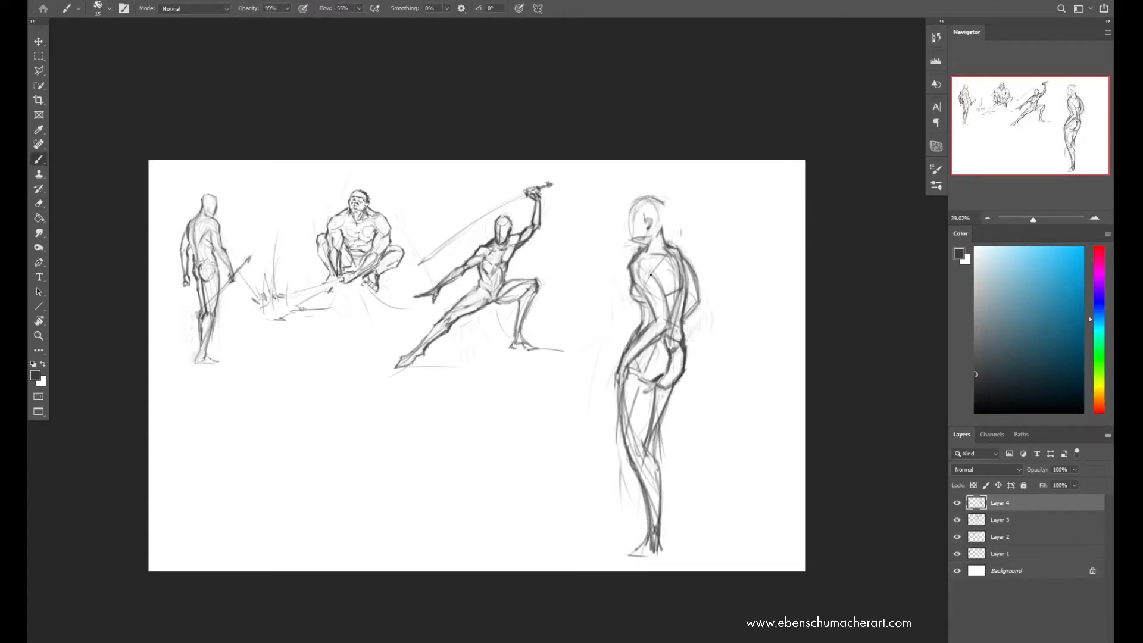
pyautogui.press('e')
pyautogui.moveTo(683, 251); pyautogui.dragTo(695, 316)
# Sketch a raised, bent arm in front of the tall figure's face and clean up its outline
pyautogui.press('b')
pyautogui.moveTo(607, 234); pyautogui.dragTo(626, 260)
pyautogui.moveTo(627, 208); pyautogui.dragTo(588, 241)
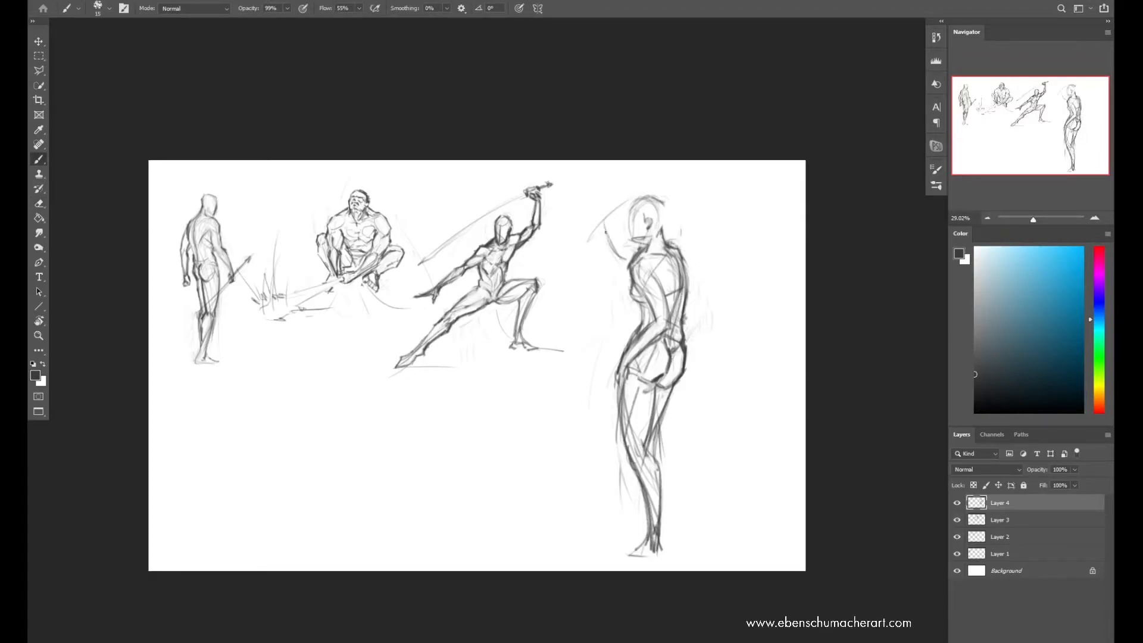
pyautogui.moveTo(627, 216)
pyautogui.mouseDown()
pyautogui.moveTo(623, 259)
pyautogui.moveTo(628, 249)
pyautogui.mouseUp()
pyautogui.press('e')
pyautogui.press('b')
pyautogui.press('e')
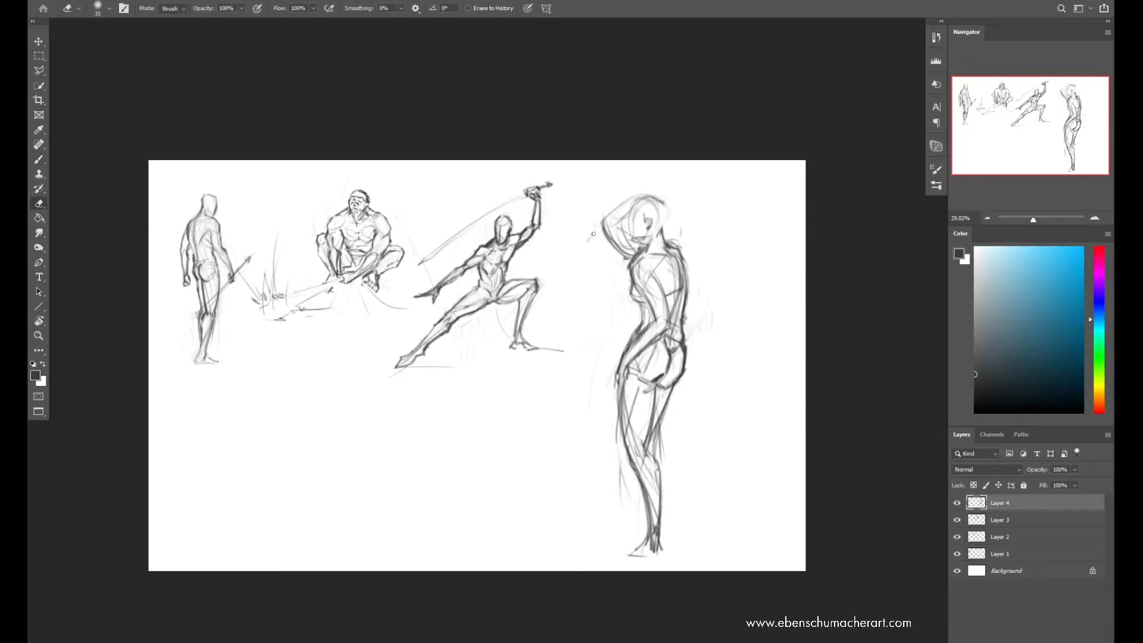
pyautogui.press('b')
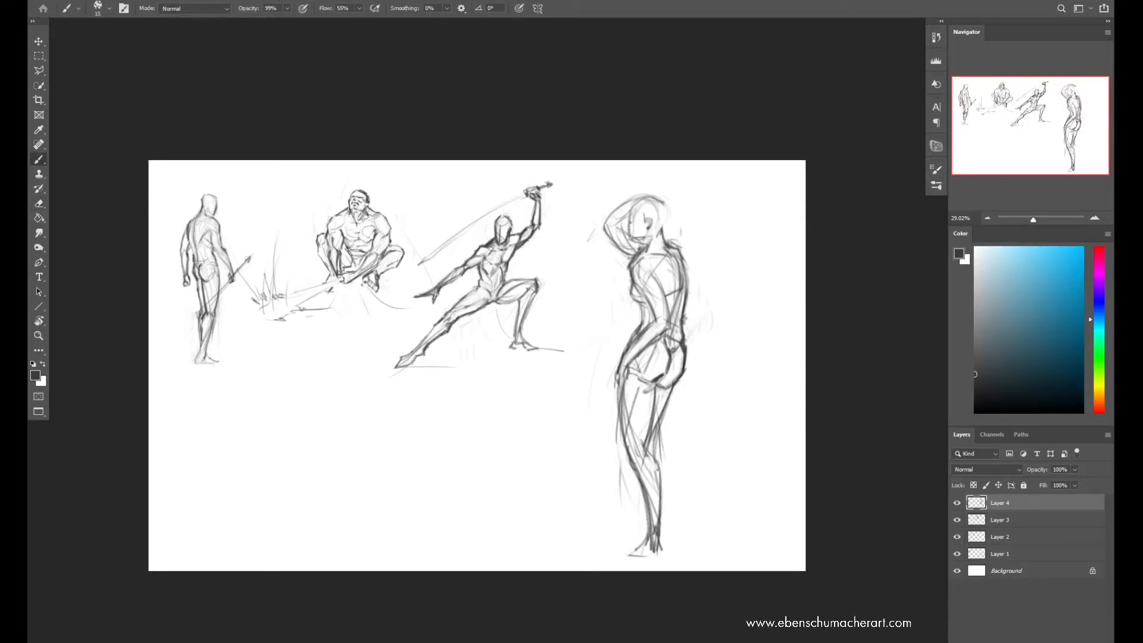
# Select and adjust the tall figure's head, clear the selection, and redraw the jaw and the back of the skull
pyautogui.press('l')
pyautogui.moveTo(643, 243); pyautogui.dragTo(652, 214)
pyautogui.hotkey('ctrl', 'd')
pyautogui.press('b')
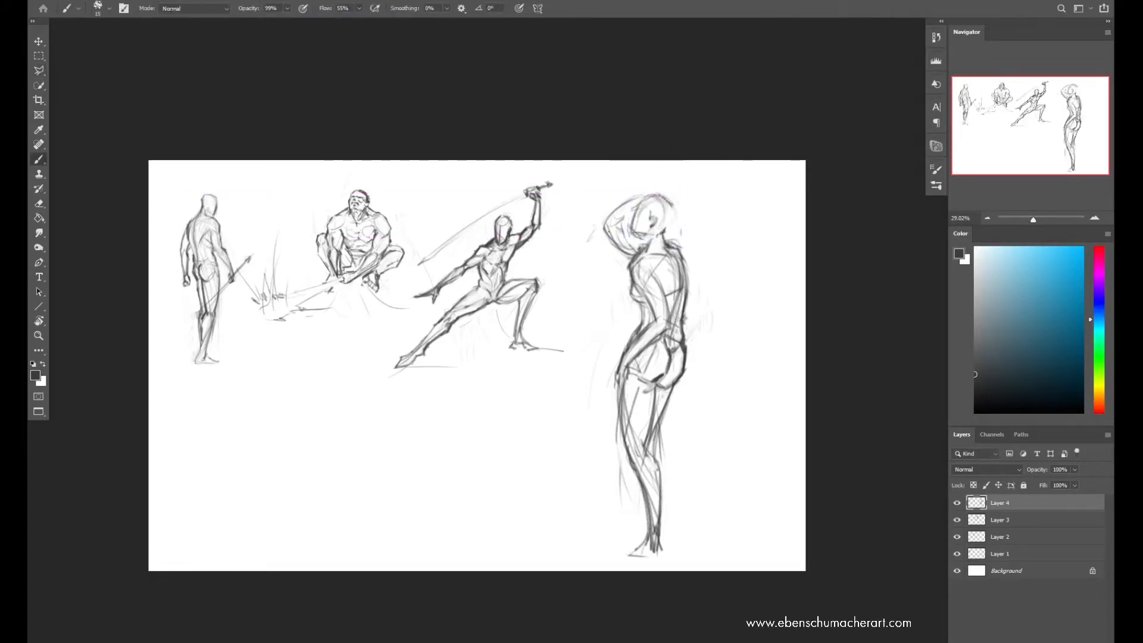
pyautogui.moveTo(633, 230); pyautogui.dragTo(666, 239)
pyautogui.moveTo(668, 198)
pyautogui.mouseDown()
pyautogui.moveTo(676, 216)
pyautogui.moveTo(637, 202)
pyautogui.moveTo(630, 252)
pyautogui.moveTo(677, 259)
pyautogui.mouseUp()
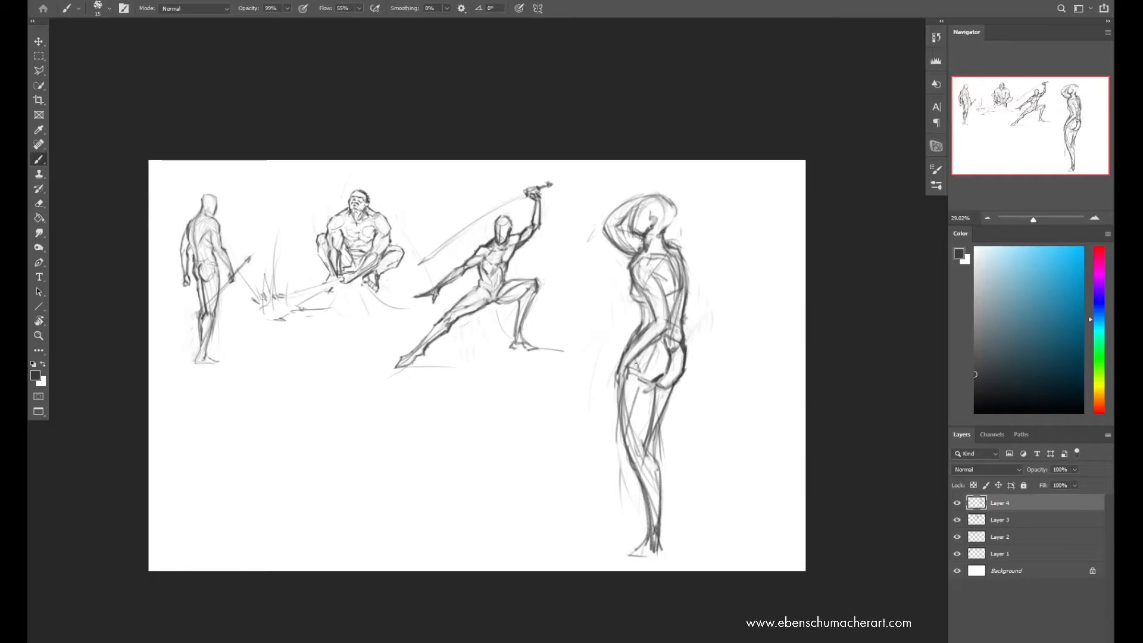
pyautogui.press('e')
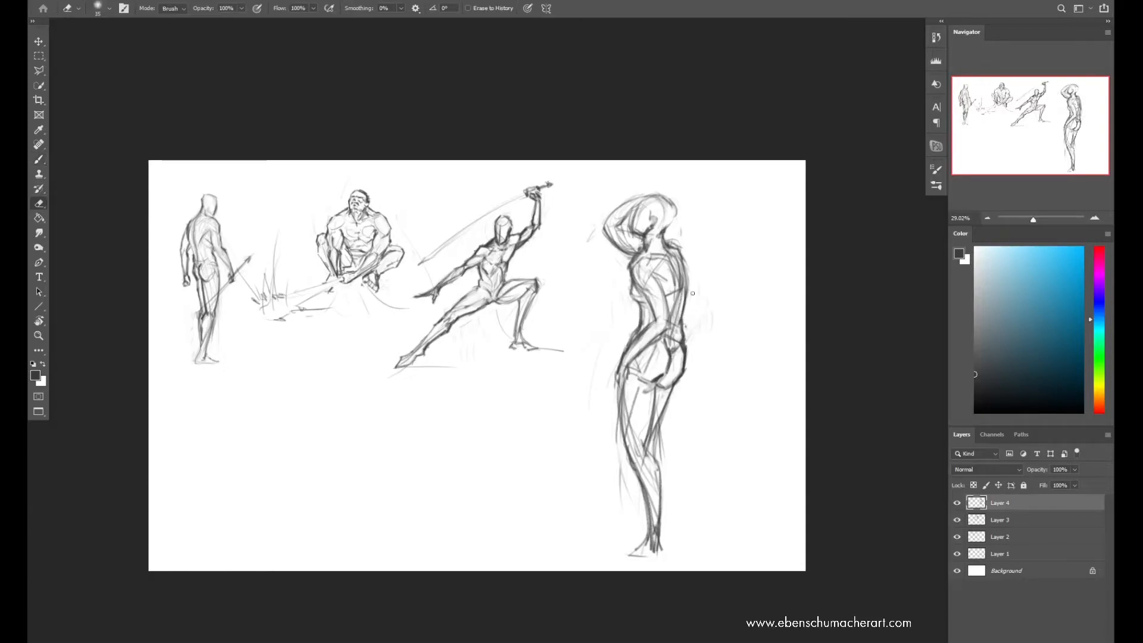
pyautogui.press('b')
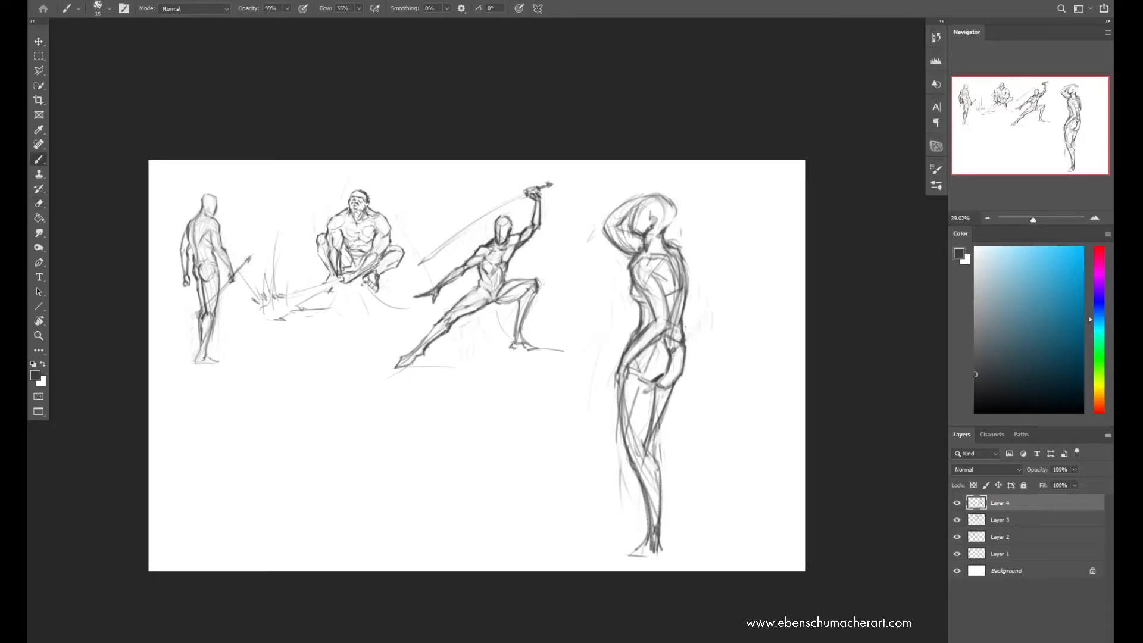
# Rework the tall figure's front lower leg and erase stray lines beside the calf and foot
pyautogui.moveTo(624, 464)
pyautogui.mouseDown()
pyautogui.moveTo(616, 549)
pyautogui.moveTo(632, 479)
pyautogui.mouseUp()
pyautogui.hotkey('ctrl', 'z')
pyautogui.moveTo(636, 523)
pyautogui.mouseDown()
pyautogui.moveTo(622, 454)
pyautogui.moveTo(638, 533)
pyautogui.mouseUp()
pyautogui.press('e')
pyautogui.moveTo(620, 460); pyautogui.dragTo(634, 557)
pyautogui.press('b')
# Flip the canvas horizontally, tidy the raised arm's edges, and sketch hair falling behind the tall figure's head
pyautogui.hotkey('ctrl', 'shift', 'h')
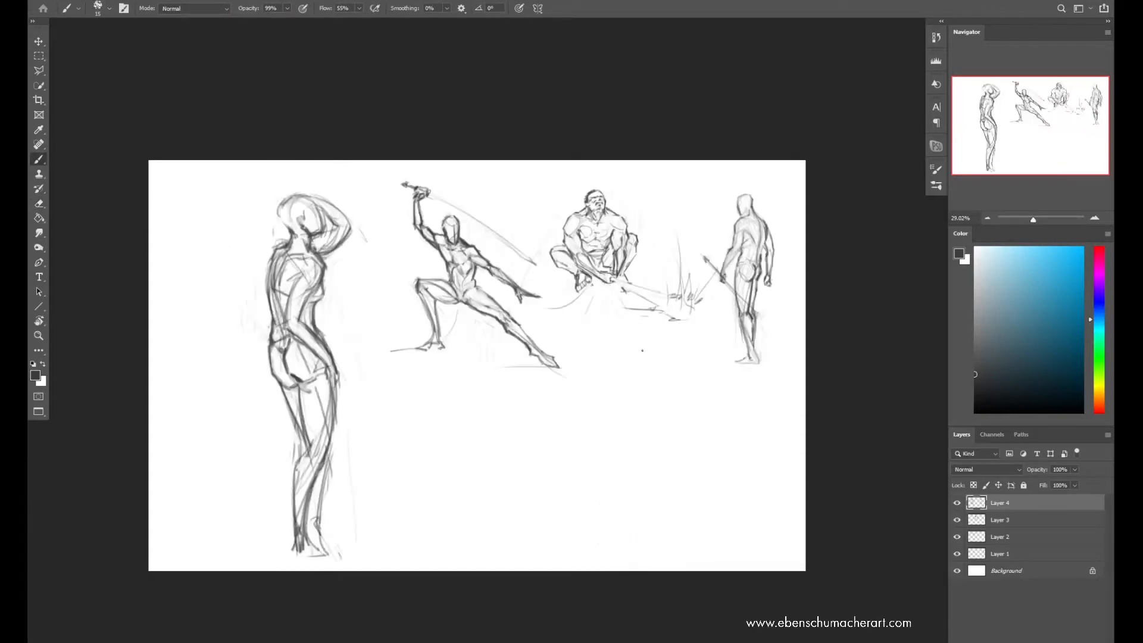
pyautogui.press('e')
pyautogui.moveTo(326, 253)
pyautogui.mouseDown()
pyautogui.moveTo(338, 248)
pyautogui.moveTo(321, 249)
pyautogui.mouseUp()
pyautogui.press('b')
pyautogui.press('e')
pyautogui.moveTo(329, 198)
pyautogui.mouseDown()
pyautogui.moveTo(353, 227)
pyautogui.moveTo(331, 226)
pyautogui.mouseUp()
pyautogui.press('b')
pyautogui.moveTo(311, 196)
pyautogui.mouseDown()
pyautogui.moveTo(343, 225)
pyautogui.moveTo(266, 263)
pyautogui.mouseUp()
pyautogui.moveTo(281, 201)
pyautogui.mouseDown()
pyautogui.moveTo(267, 268)
pyautogui.moveTo(304, 260)
pyautogui.moveTo(283, 229)
pyautogui.mouseUp()
pyautogui.hotkey('ctrl', 'z')
# Select the tall figure's upper body, warp it slightly toward its back, deselect, and make a small Free Transform adjustment to the whole figure
pyautogui.press('l')
pyautogui.moveTo(256, 325)
pyautogui.mouseDown()
pyautogui.moveTo(245, 283)
pyautogui.moveTo(257, 325)
pyautogui.mouseUp()
pyautogui.hotkey('ctrl', 't')
pyautogui.rightClick(292, 197)
pyautogui.click(313, 280)
pyautogui.moveTo(301, 220); pyautogui.dragTo(286, 220)
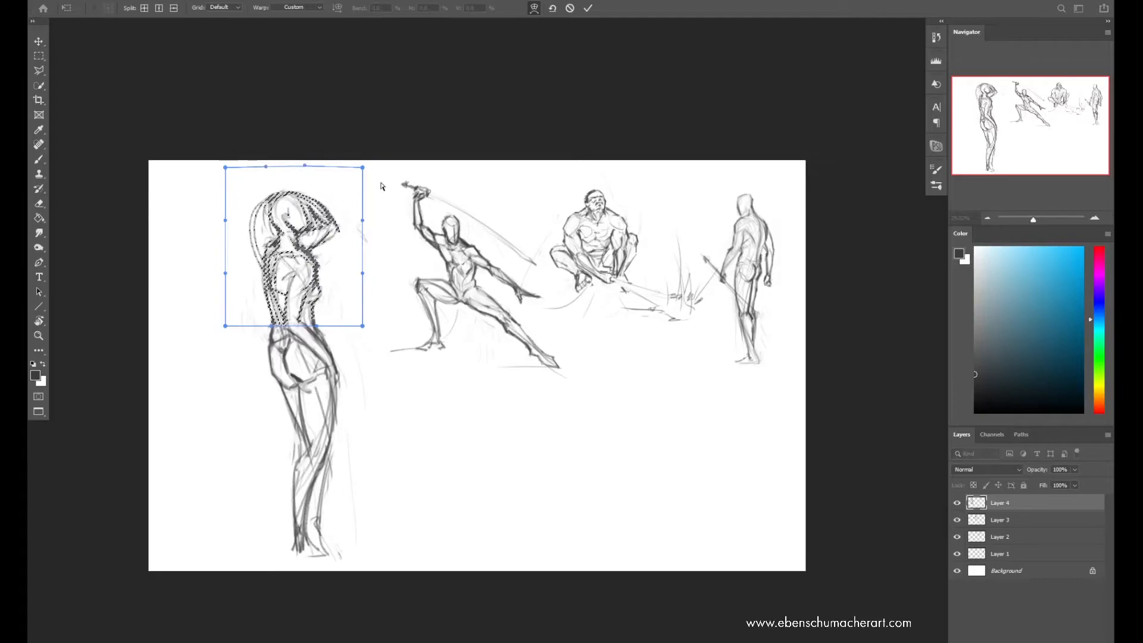
pyautogui.press('Return')
pyautogui.hotkey('ctrl', 'd')
pyautogui.hotkey('ctrl', 't')
pyautogui.moveTo(424, 168); pyautogui.dragTo(433, 173)
pyautogui.press('Return')
# Clean up the tall figure's head and raised arm, and redraw the back contour and the hair outline
pyautogui.press('b')
pyautogui.moveTo(279, 258)
pyautogui.mouseDown()
pyautogui.moveTo(292, 245)
pyautogui.moveTo(275, 206)
pyautogui.moveTo(296, 190)
pyautogui.moveTo(252, 250)
pyautogui.mouseUp()
pyautogui.press('e')
pyautogui.moveTo(275, 193)
pyautogui.mouseDown()
pyautogui.moveTo(257, 231)
pyautogui.moveTo(309, 221)
pyautogui.moveTo(318, 246)
pyautogui.moveTo(345, 232)
pyautogui.mouseUp()
pyautogui.press('b')
pyautogui.moveTo(269, 249); pyautogui.dragTo(282, 329)
pyautogui.moveTo(276, 207); pyautogui.dragTo(271, 282)
pyautogui.moveTo(274, 210); pyautogui.dragTo(267, 272)
pyautogui.moveTo(292, 212)
pyautogui.mouseDown()
pyautogui.moveTo(261, 258)
pyautogui.moveTo(282, 221)
pyautogui.moveTo(305, 240)
pyautogui.moveTo(283, 236)
pyautogui.moveTo(305, 191)
pyautogui.mouseUp()
# Refine the tall figure's legs, feet and raised hand by alternately erasing and redrawing the contours
pyautogui.press('e')
pyautogui.press('b')
pyautogui.press('e')
pyautogui.press('b')
pyautogui.press('e')
pyautogui.press('v')
pyautogui.press('b')
pyautogui.press('e')
pyautogui.press('b')
# Flip the canvas back and clean up the tall figure's hair edge, front thigh and torso lines
pyautogui.hotkey('ctrl', 'shift', 'h')
pyautogui.press('e')
pyautogui.moveTo(690, 218); pyautogui.dragTo(690, 246)
pyautogui.press('b')
pyautogui.press('e')
pyautogui.moveTo(625, 387); pyautogui.dragTo(633, 452)
pyautogui.press('b')
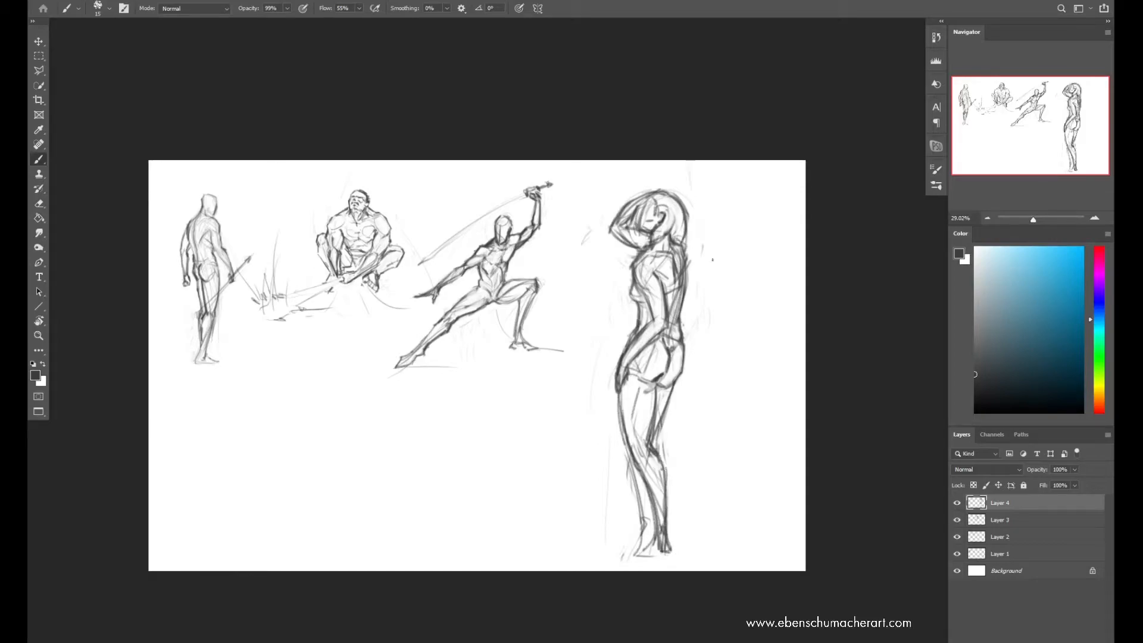
pyautogui.press('e')
pyautogui.press('b')
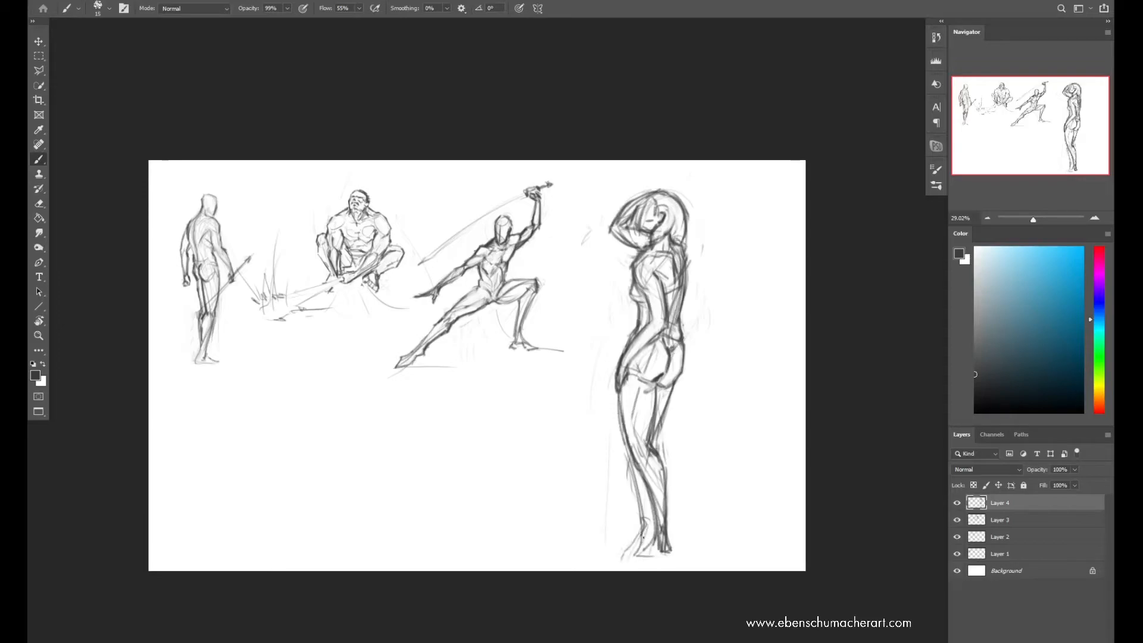
pyautogui.press('e')
pyautogui.press('b')
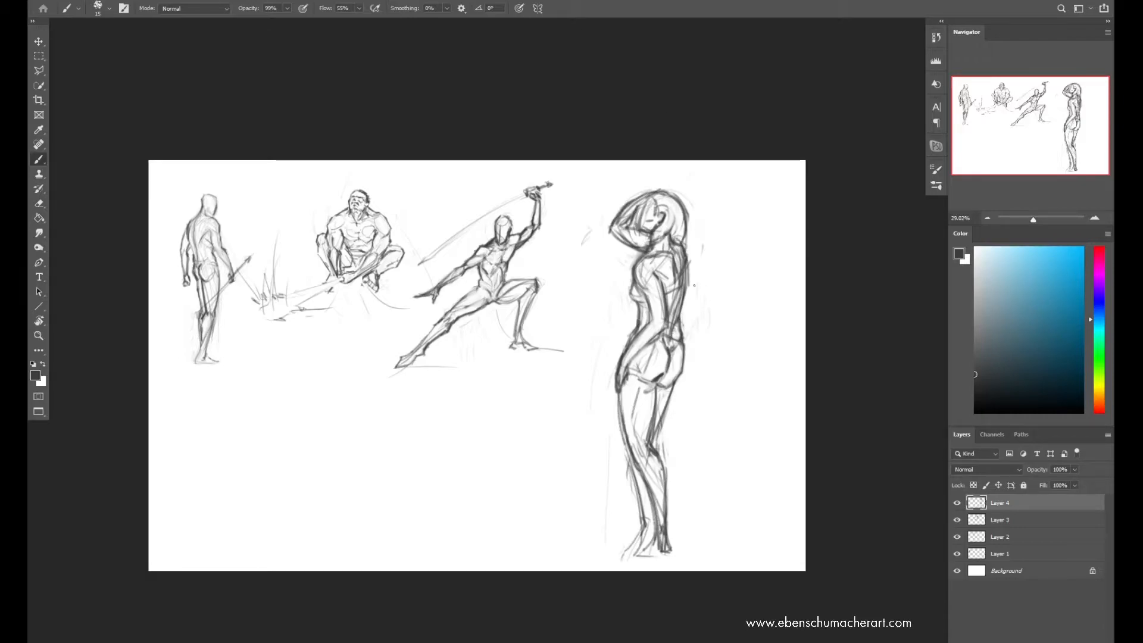
pyautogui.hotkey('ctrl', 't')
pyautogui.moveTo(714, 167); pyautogui.dragTo(683, 332)
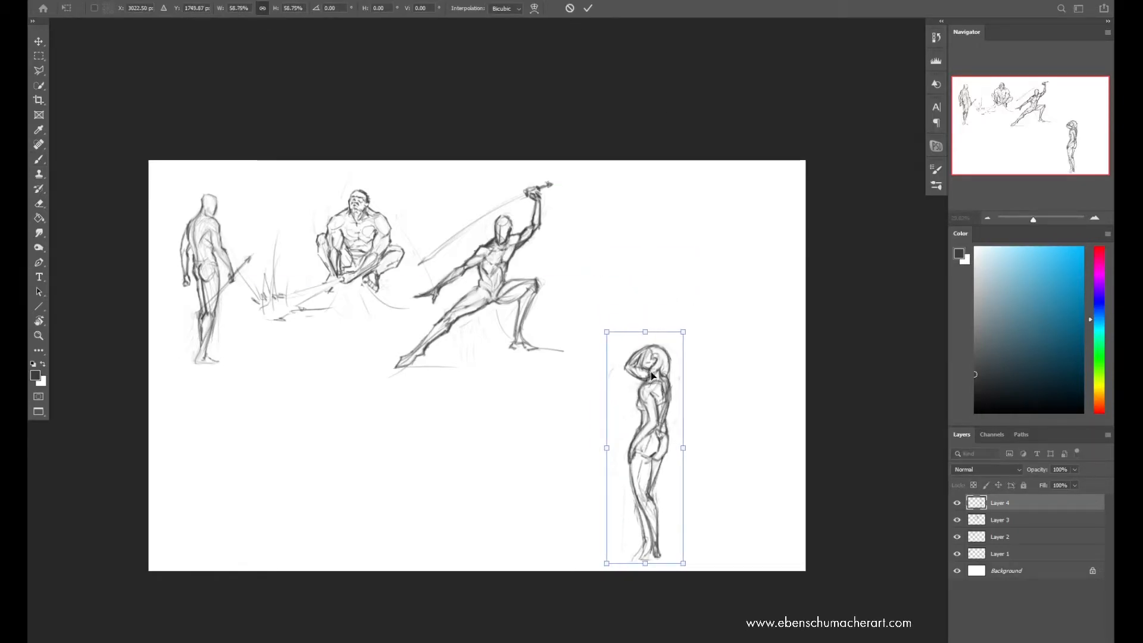
pyautogui.press('Escape')
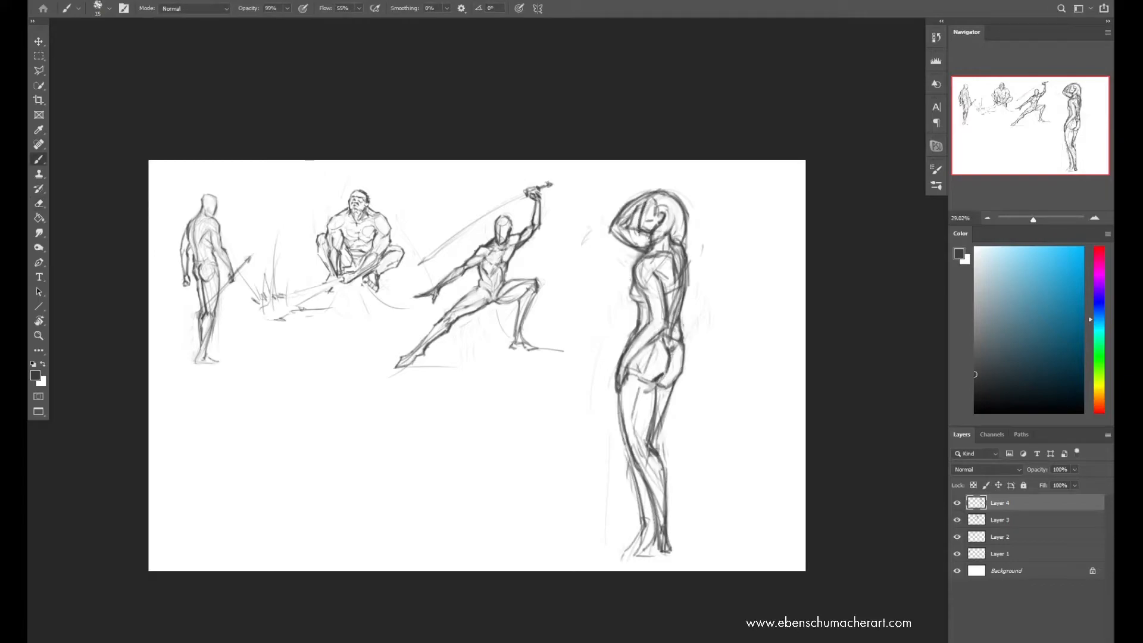
# Erase the raised arm around the tall figure's face, try an arm behind the back, and undo the back-arm strokes
pyautogui.press('e')
pyautogui.press('b')
pyautogui.moveTo(613, 224)
pyautogui.mouseDown()
pyautogui.moveTo(646, 249)
pyautogui.moveTo(623, 201)
pyautogui.mouseUp()
pyautogui.press('e')
pyautogui.moveTo(646, 249); pyautogui.dragTo(630, 256)
pyautogui.press('b')
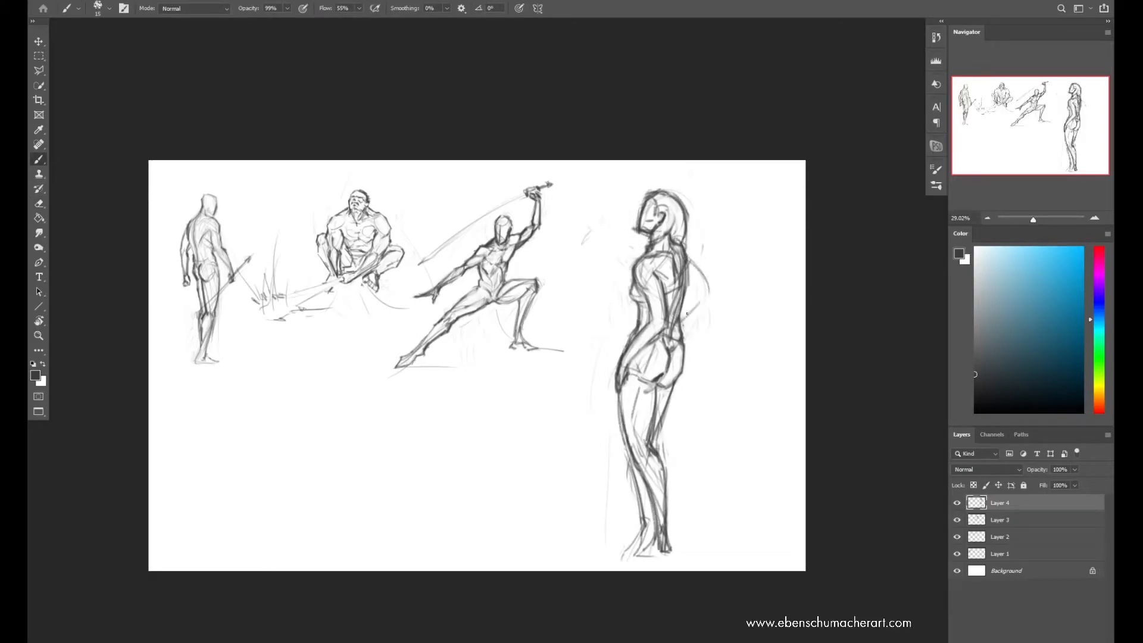
pyautogui.hotkey('ctrl', 'z')
pyautogui.hotkey('ctrl', 'z')
pyautogui.hotkey('ctrl', 'z')
pyautogui.hotkey('ctrl', 'z')
pyautogui.hotkey('ctrl', 'z')
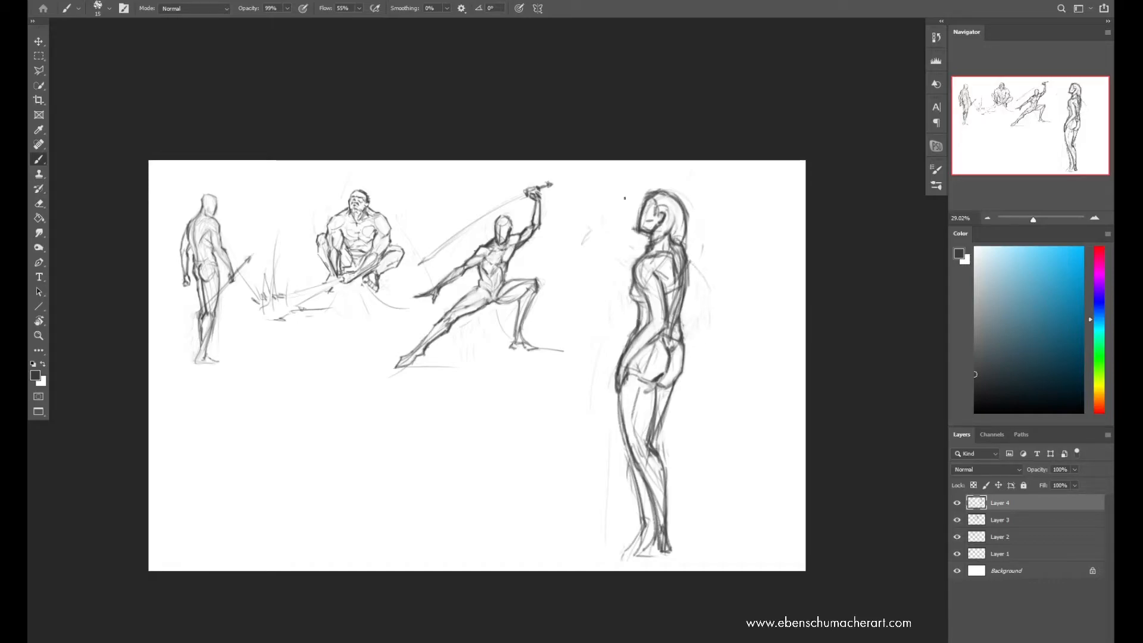
# Redraw the tall figure's raised arm bent in front of the forehead with a cleaner outline
pyautogui.moveTo(637, 205); pyautogui.dragTo(614, 227)
pyautogui.moveTo(614, 228)
pyautogui.mouseDown()
pyautogui.moveTo(646, 252)
pyautogui.moveTo(614, 227)
pyautogui.moveTo(647, 196)
pyautogui.mouseUp()
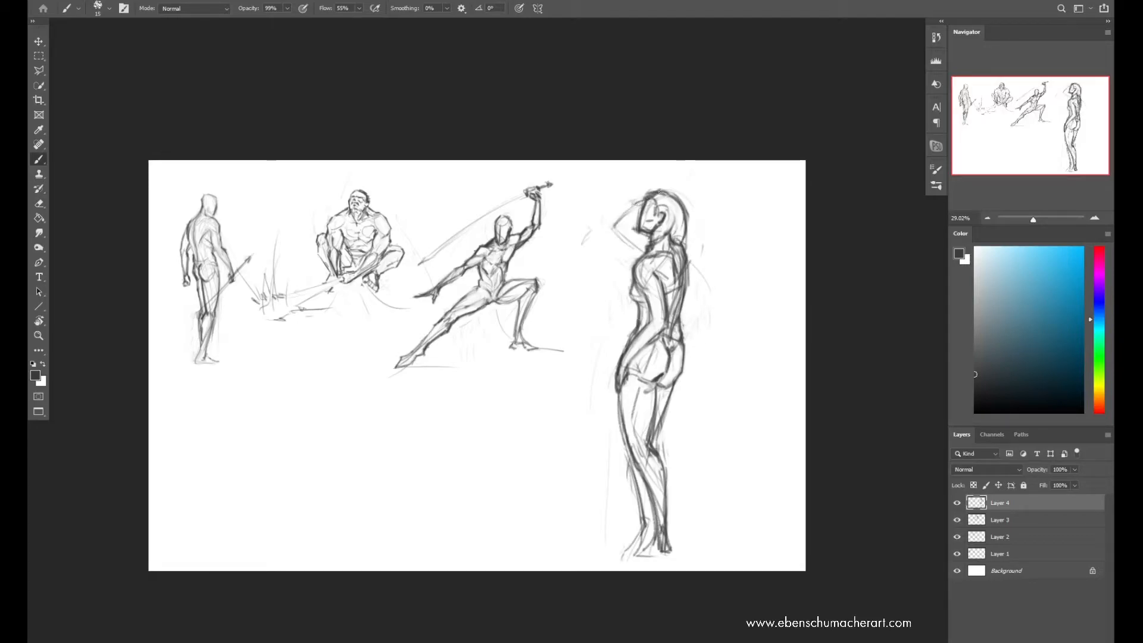
pyautogui.hotkey('ctrl', 'z')
pyautogui.hotkey('ctrl', 'shift', 'z')
pyautogui.hotkey('ctrl', 'shift', 'z')
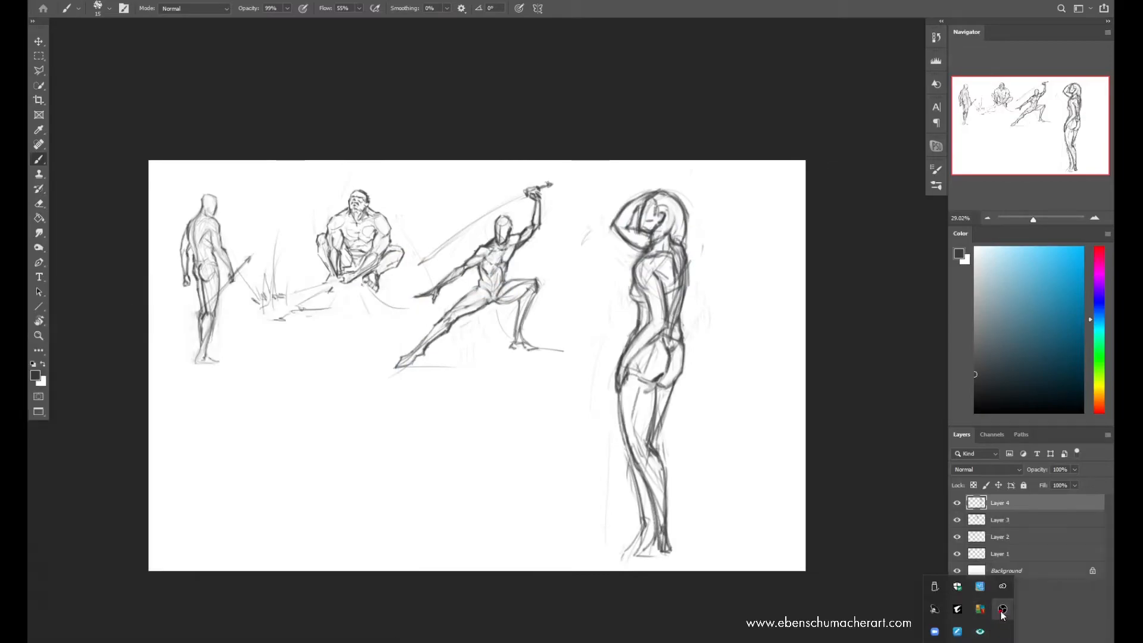
pyautogui.rightClick(1003, 609)
pyautogui.press('super')
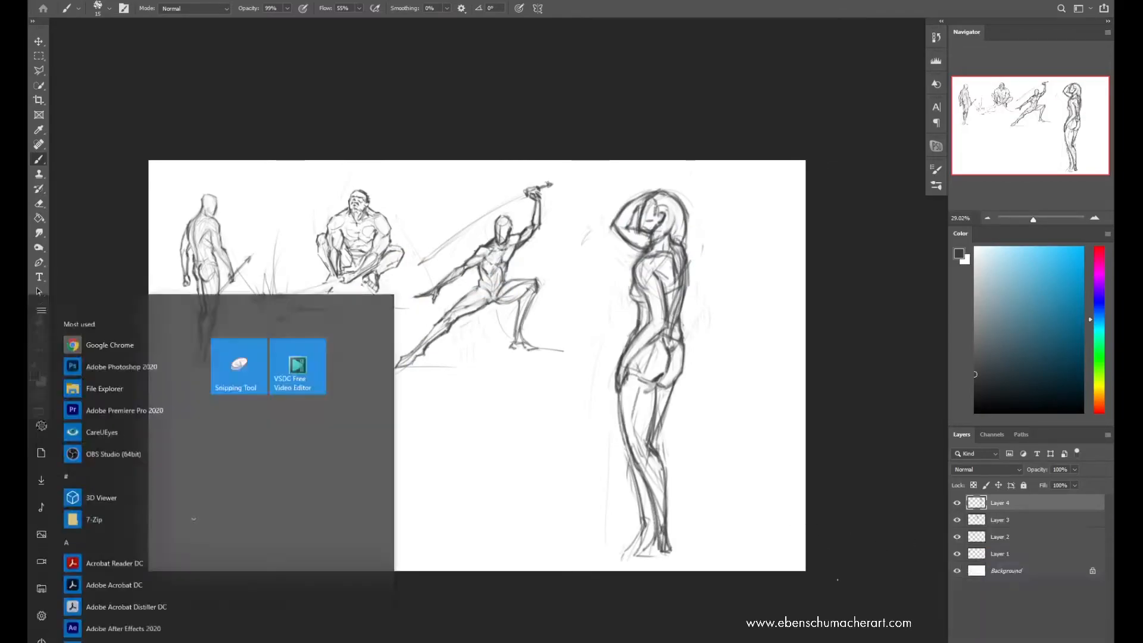
pyautogui.moveTo(812, 203); pyautogui.dragTo(955, 275)
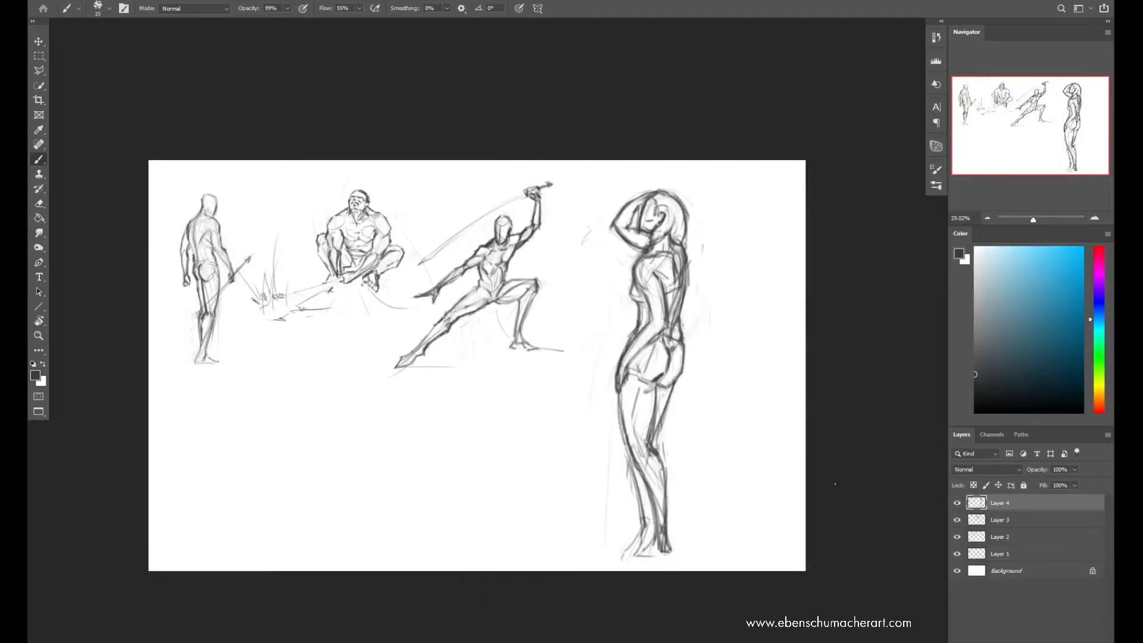
# Scale the tall figure down and move it to the lower-left area of the page, below the spear-bearing figure
pyautogui.hotkey('ctrl', 't')
pyautogui.moveTo(697, 381); pyautogui.dragTo(409, 381)
pyautogui.moveTo(485, 179); pyautogui.dragTo(416, 345)
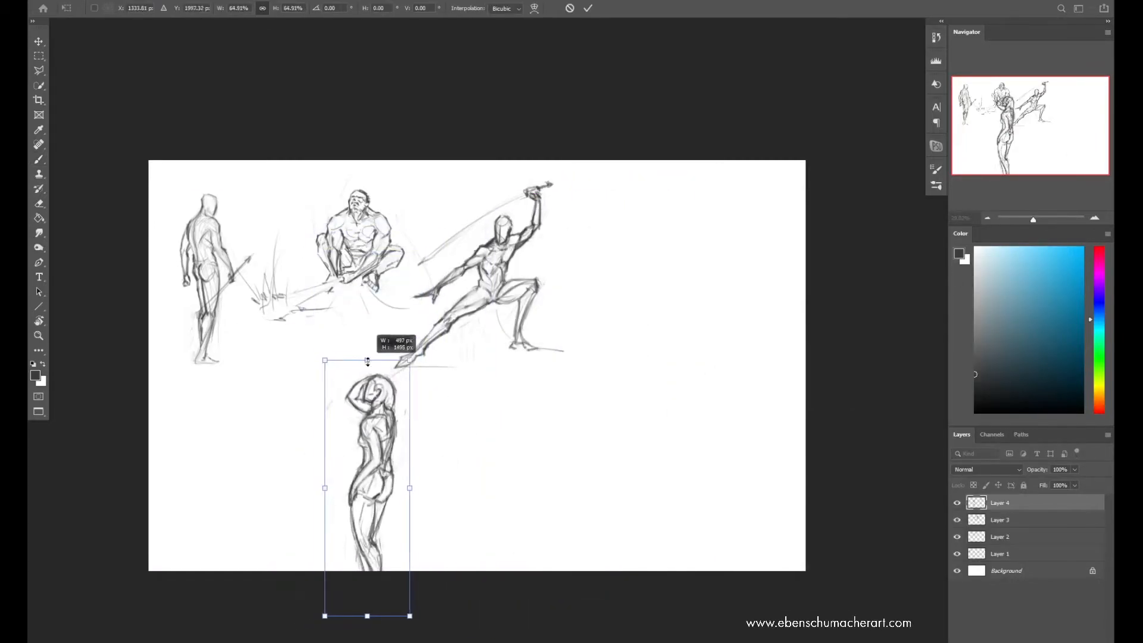
pyautogui.moveTo(385, 417); pyautogui.dragTo(274, 378)
pyautogui.press('Return')
# Add a new layer and sketch loose gesture lines for a new figure in the empty right half of the page
pyautogui.press('b')
pyautogui.hotkey('ctrl', 'shift', 'n')
pyautogui.press('Return')
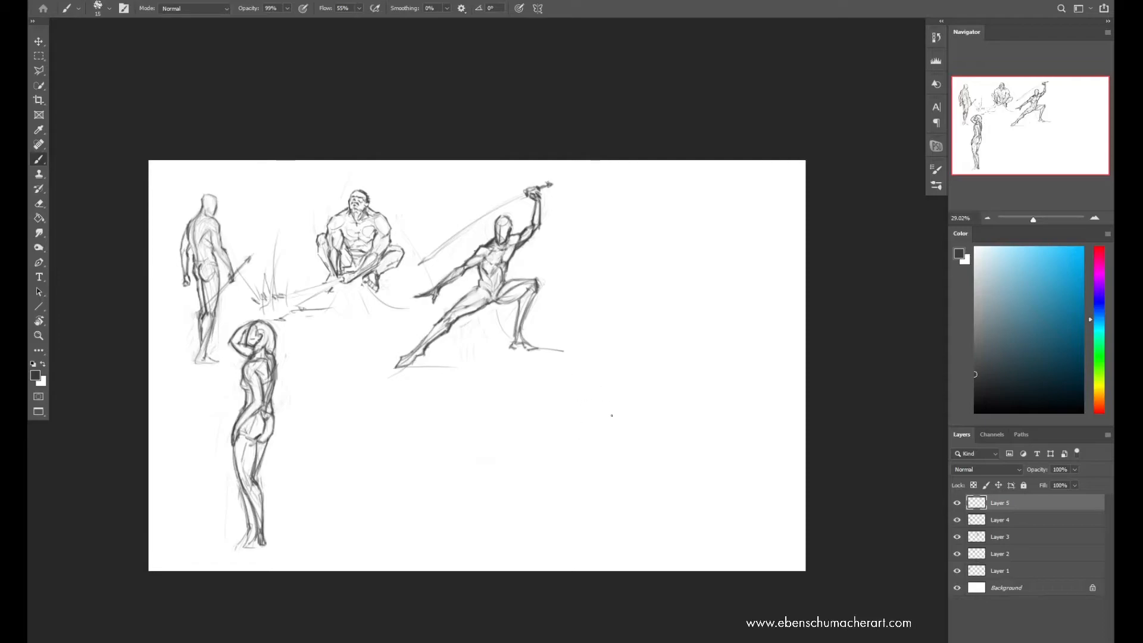
pyautogui.moveTo(603, 371); pyautogui.dragTo(543, 417)
pyautogui.moveTo(586, 409); pyautogui.dragTo(603, 499)
pyautogui.moveTo(621, 382); pyautogui.dragTo(654, 435)
pyautogui.moveTo(672, 404); pyautogui.dragTo(648, 494)
pyautogui.moveTo(689, 411); pyautogui.dragTo(664, 507)
pyautogui.moveTo(550, 443); pyautogui.dragTo(646, 348)
pyautogui.moveTo(632, 422); pyautogui.dragTo(708, 256)
pyautogui.moveTo(593, 356)
pyautogui.mouseDown()
pyautogui.moveTo(604, 412)
pyautogui.moveTo(680, 359)
pyautogui.moveTo(685, 339)
pyautogui.moveTo(629, 512)
pyautogui.mouseUp()
# Reposition the new gesture sketch, extend its torso lines, and scale it down within the right side of the page
pyautogui.hotkey('ctrl', 't')
pyautogui.press('Return')
pyautogui.moveTo(643, 358); pyautogui.dragTo(636, 464)
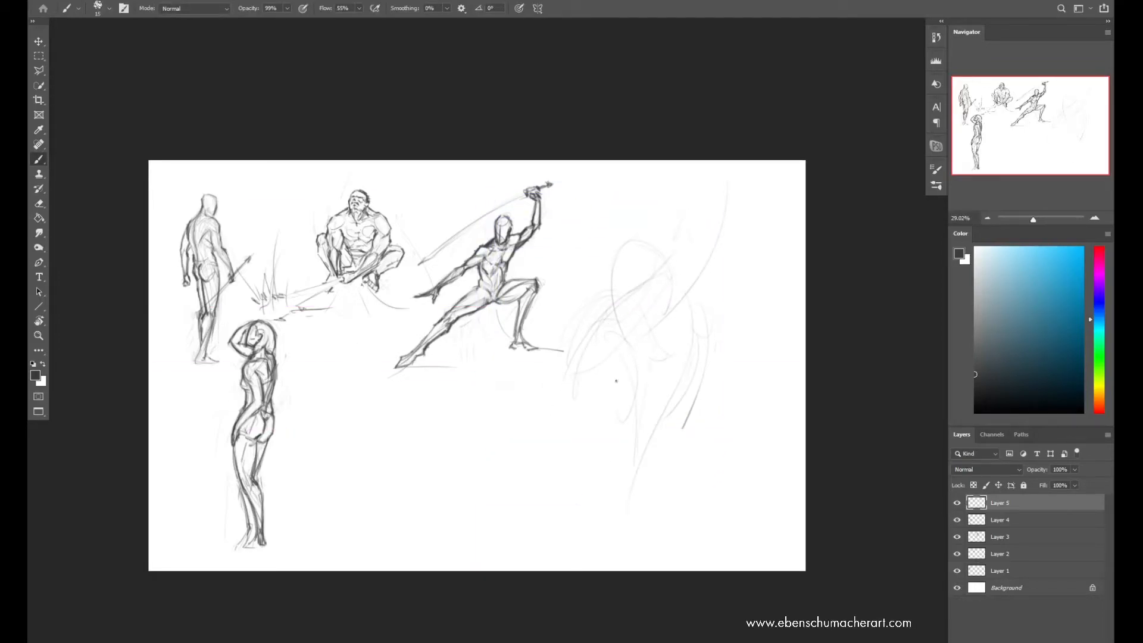
pyautogui.hotkey('ctrl', 't')
pyautogui.moveTo(734, 352)
pyautogui.mouseDown()
pyautogui.moveTo(656, 350)
pyautogui.moveTo(675, 390)
pyautogui.moveTo(644, 480)
pyautogui.mouseUp()
pyautogui.press('Return')
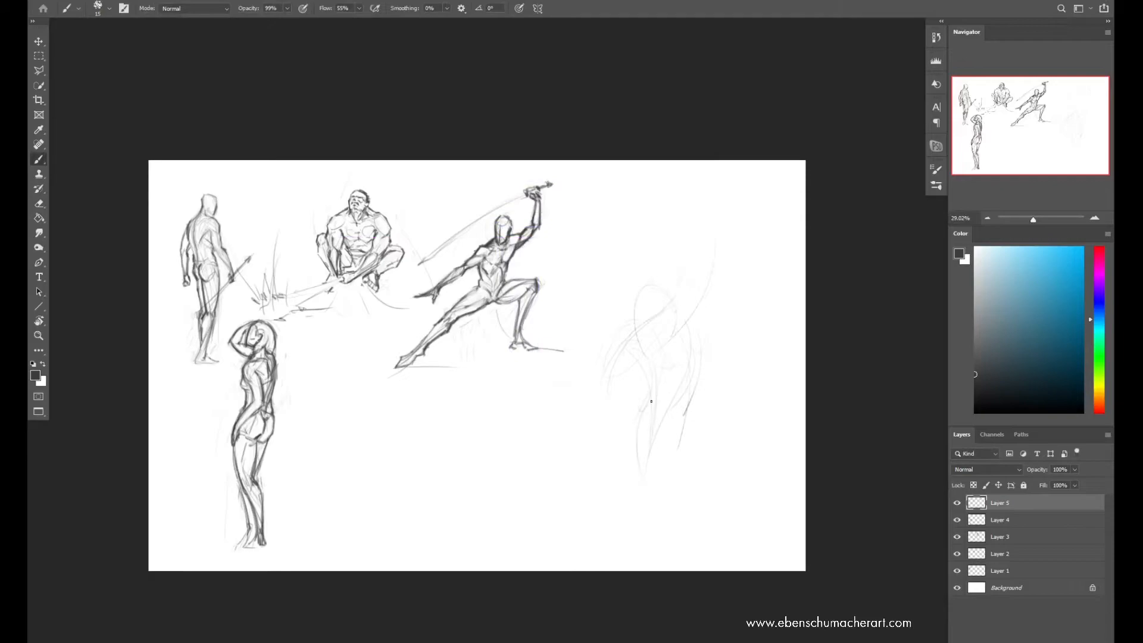
# Sketch the new figure's waist, pelvis, spread bent legs and lowered arm with light gesture strokes
pyautogui.moveTo(636, 370); pyautogui.dragTo(652, 393)
pyautogui.moveTo(690, 378); pyautogui.dragTo(682, 400)
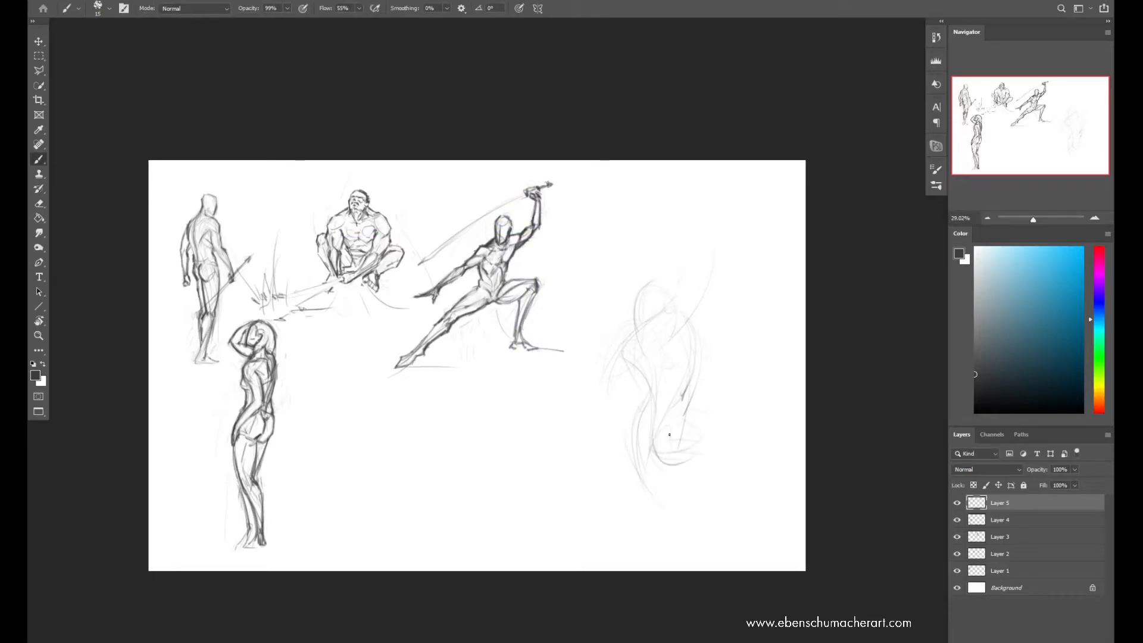
pyautogui.moveTo(747, 424); pyautogui.dragTo(711, 515)
pyautogui.moveTo(722, 438); pyautogui.dragTo(718, 527)
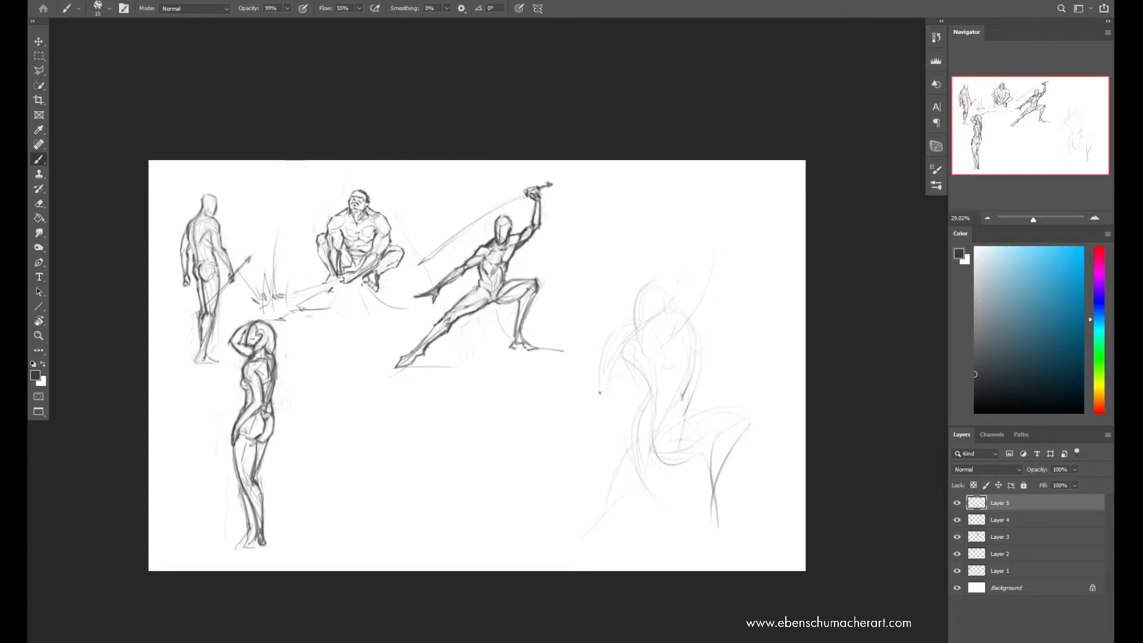
pyautogui.moveTo(617, 341); pyautogui.dragTo(606, 365)
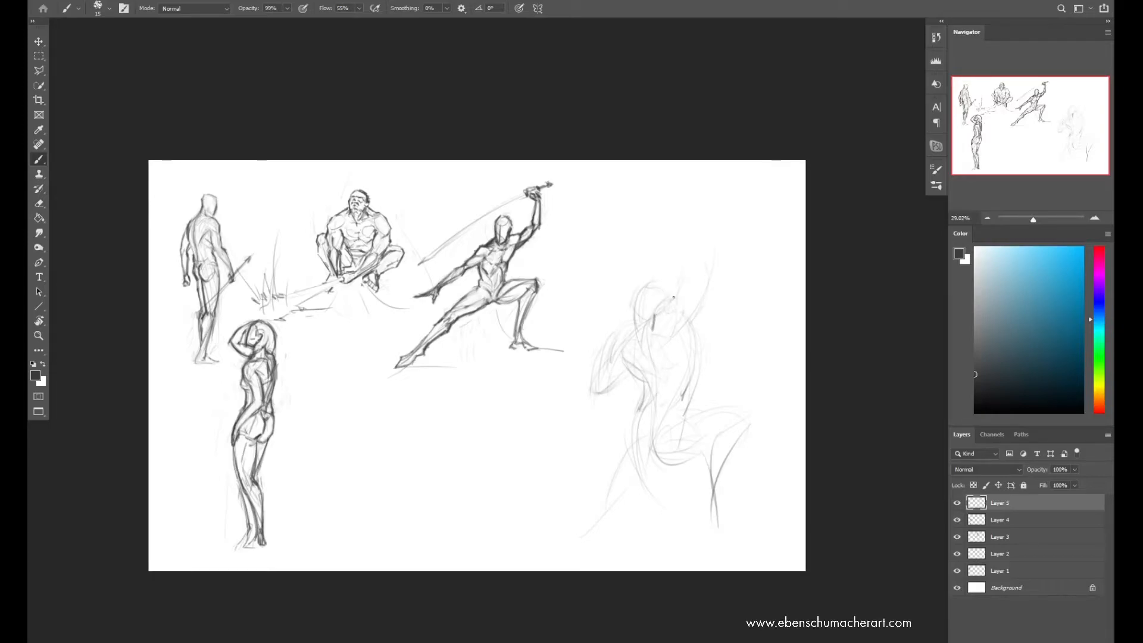
# Draw the new figure's arm reaching straight up with a blocky hand, and outline the top of the head
pyautogui.moveTo(685, 260)
pyautogui.mouseDown()
pyautogui.moveTo(694, 211)
pyautogui.moveTo(718, 265)
pyautogui.mouseUp()
pyautogui.moveTo(689, 185); pyautogui.dragTo(699, 172)
pyautogui.moveTo(715, 185)
pyautogui.mouseDown()
pyautogui.moveTo(706, 207)
pyautogui.moveTo(693, 207)
pyautogui.moveTo(711, 195)
pyautogui.moveTo(709, 177)
pyautogui.mouseUp()
pyautogui.press('e')
pyautogui.press('b')
pyautogui.moveTo(710, 171)
pyautogui.mouseDown()
pyautogui.moveTo(718, 191)
pyautogui.moveTo(706, 206)
pyautogui.mouseUp()
pyautogui.moveTo(711, 174)
pyautogui.mouseDown()
pyautogui.moveTo(682, 312)
pyautogui.moveTo(710, 266)
pyautogui.moveTo(692, 332)
pyautogui.mouseUp()
pyautogui.moveTo(638, 300); pyautogui.dragTo(648, 285)
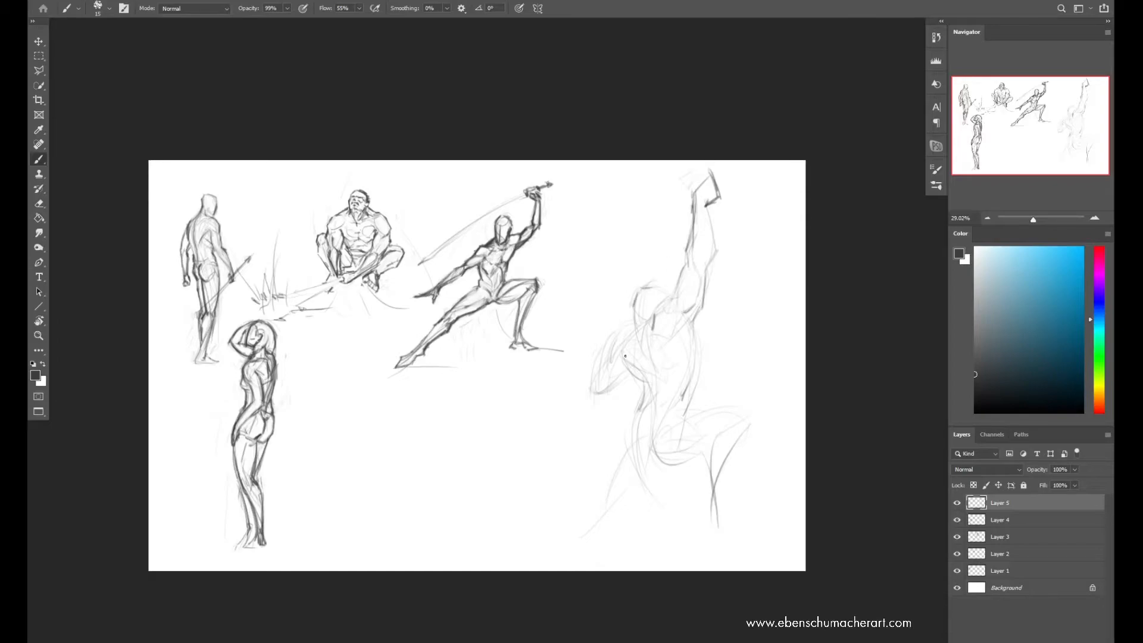
# Define the new figure's neck, chest, shoulder and rib cage contours, undoing the last stroke
pyautogui.moveTo(635, 337); pyautogui.dragTo(654, 374)
pyautogui.moveTo(658, 308); pyautogui.dragTo(673, 287)
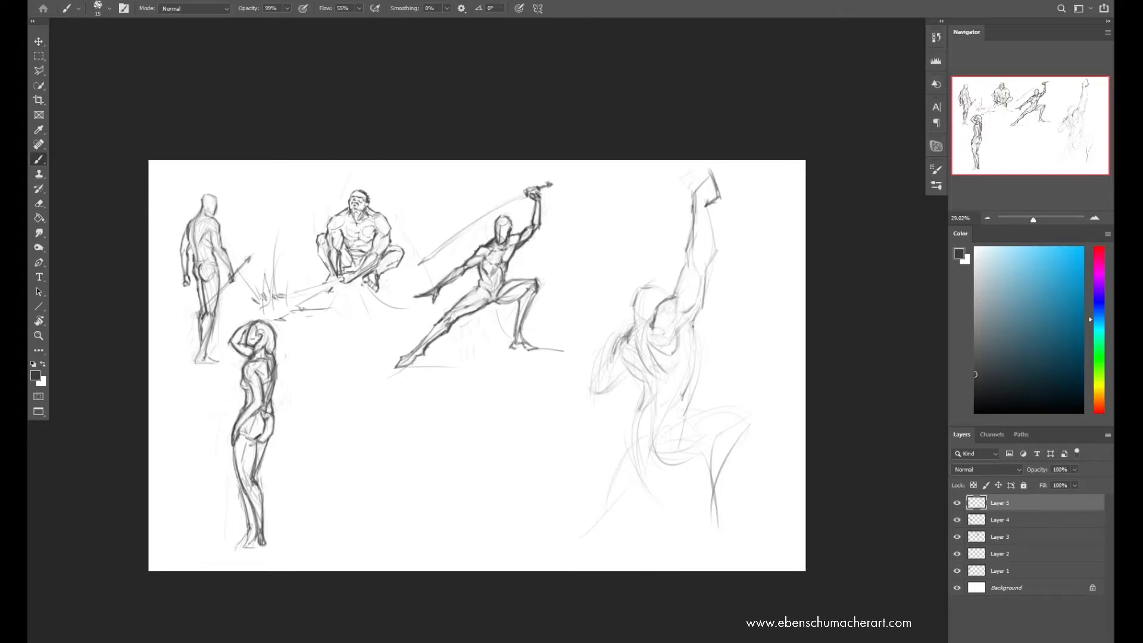
pyautogui.moveTo(684, 322)
pyautogui.mouseDown()
pyautogui.moveTo(697, 348)
pyautogui.moveTo(674, 348)
pyautogui.moveTo(693, 381)
pyautogui.mouseUp()
pyautogui.moveTo(685, 391); pyautogui.dragTo(679, 413)
pyautogui.moveTo(621, 348); pyautogui.dragTo(641, 375)
pyautogui.moveTo(621, 344); pyautogui.dragTo(628, 360)
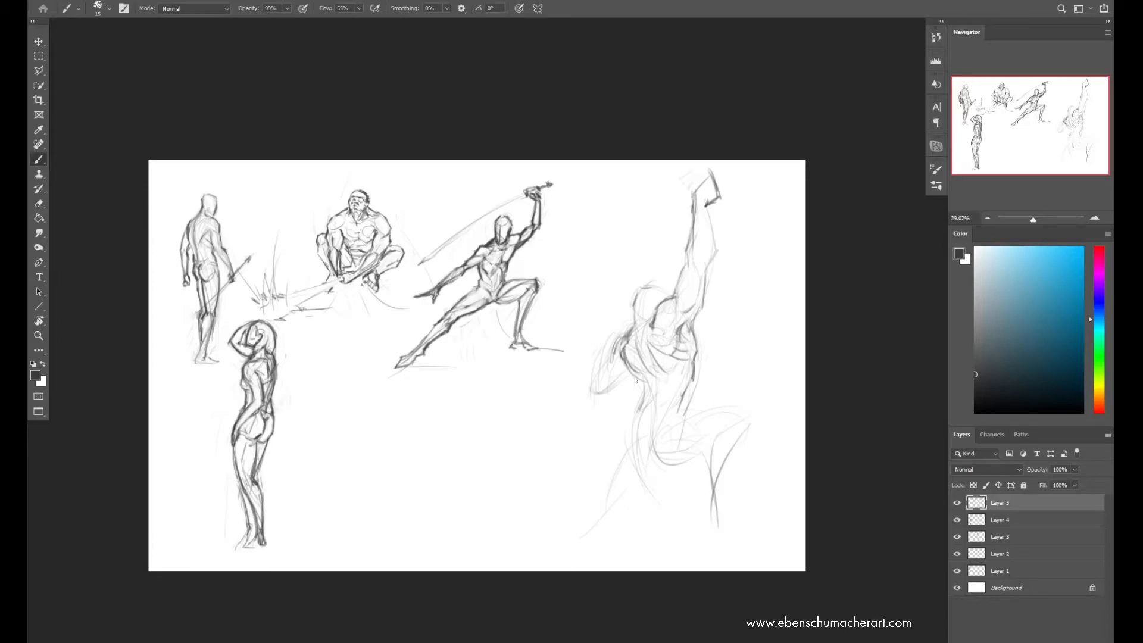
pyautogui.hotkey('ctrl', 'z')
# Darken the new figure's waist and abdomen contours and clean up construction lines around the head and torso
pyautogui.moveTo(687, 393); pyautogui.dragTo(693, 410)
pyautogui.moveTo(659, 413); pyautogui.dragTo(687, 394)
pyautogui.moveTo(645, 402)
pyautogui.mouseDown()
pyautogui.moveTo(670, 398)
pyautogui.moveTo(676, 407)
pyautogui.moveTo(686, 386)
pyautogui.moveTo(654, 427)
pyautogui.mouseUp()
pyautogui.press('e')
pyautogui.press('b')
pyautogui.press('e')
pyautogui.press('b')
pyautogui.press('e')
pyautogui.press('b')
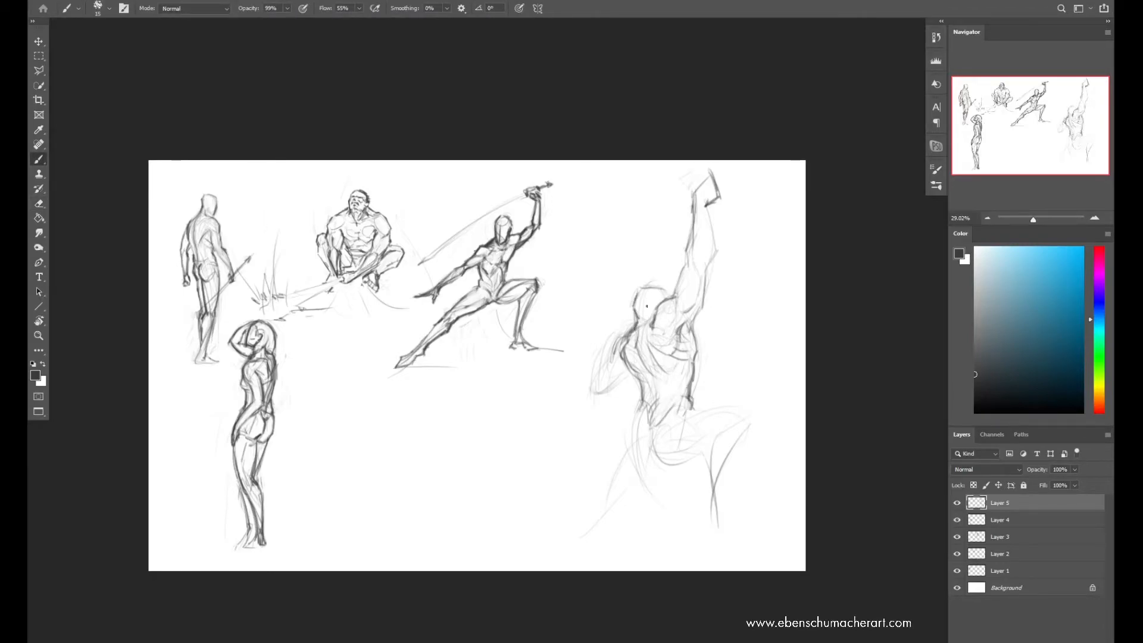
# Define the new figure's face and bent lower arm, and draw the outer thigh and lower pelvis contours
pyautogui.moveTo(651, 296)
pyautogui.mouseDown()
pyautogui.moveTo(597, 390)
pyautogui.moveTo(616, 387)
pyautogui.moveTo(598, 372)
pyautogui.moveTo(608, 357)
pyautogui.moveTo(609, 387)
pyautogui.moveTo(603, 358)
pyautogui.mouseUp()
pyautogui.hotkey('ctrl', 'z')
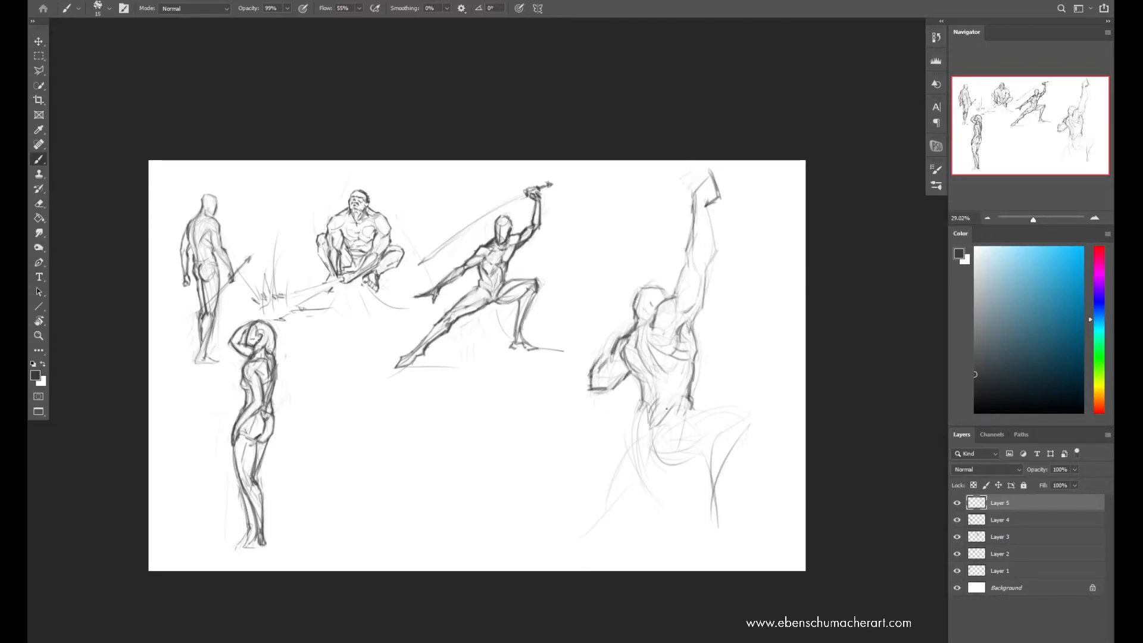
pyautogui.moveTo(639, 451); pyautogui.dragTo(603, 510)
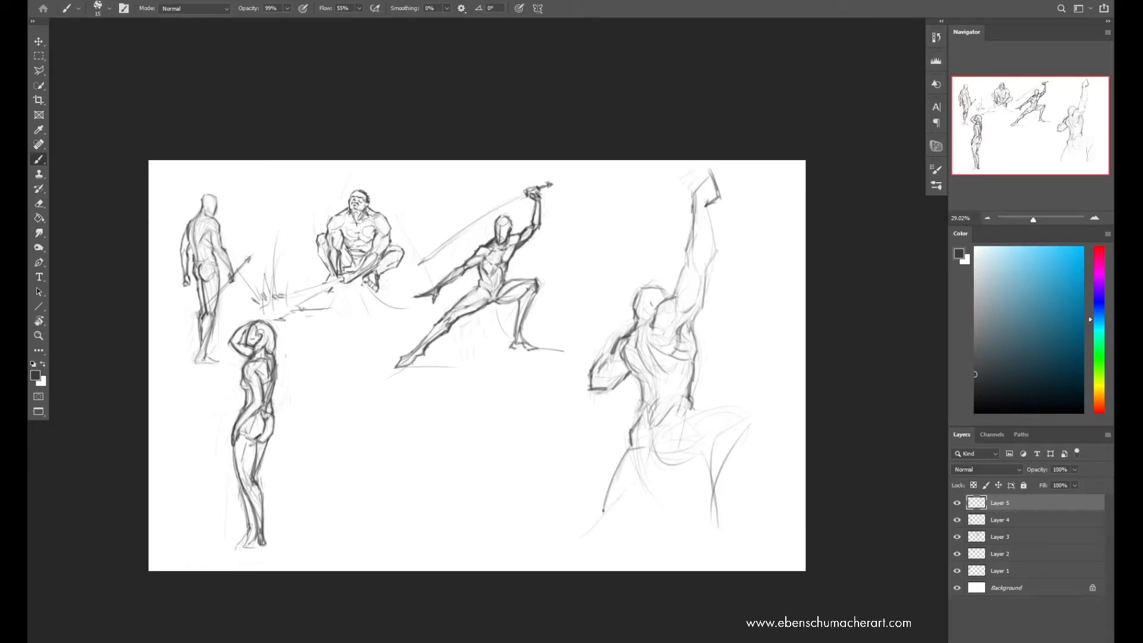
pyautogui.moveTo(655, 431); pyautogui.dragTo(685, 466)
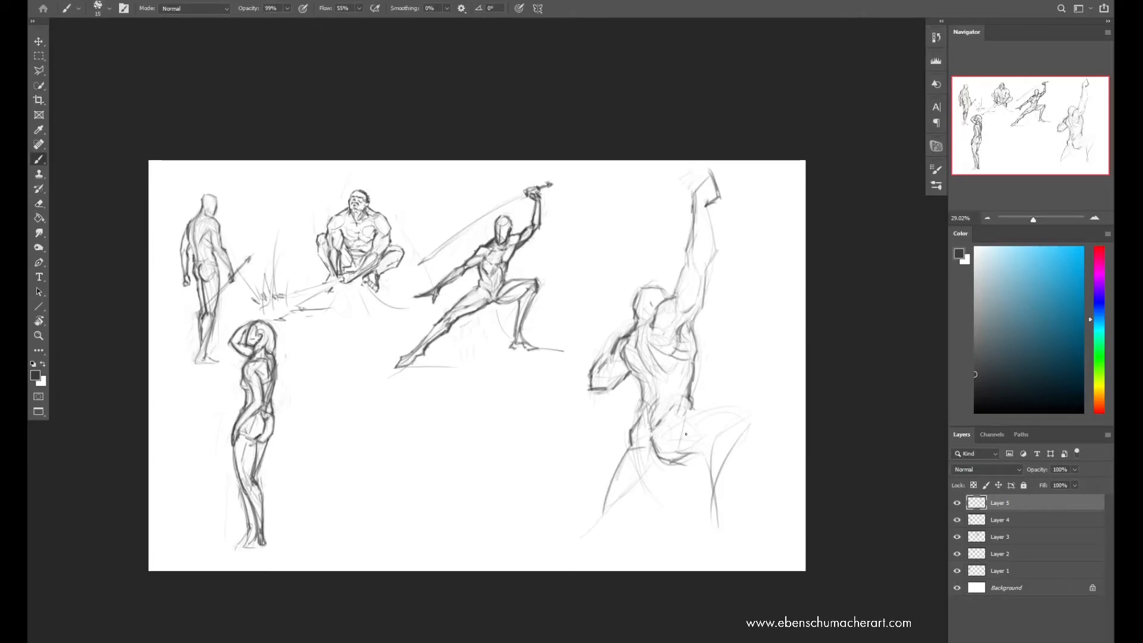
# Define the new figure's bent front leg, drawing the thigh, knee, shin and foot
pyautogui.moveTo(673, 423); pyautogui.dragTo(718, 407)
pyautogui.moveTo(692, 456)
pyautogui.mouseDown()
pyautogui.moveTo(730, 429)
pyautogui.moveTo(714, 513)
pyautogui.moveTo(739, 438)
pyautogui.mouseUp()
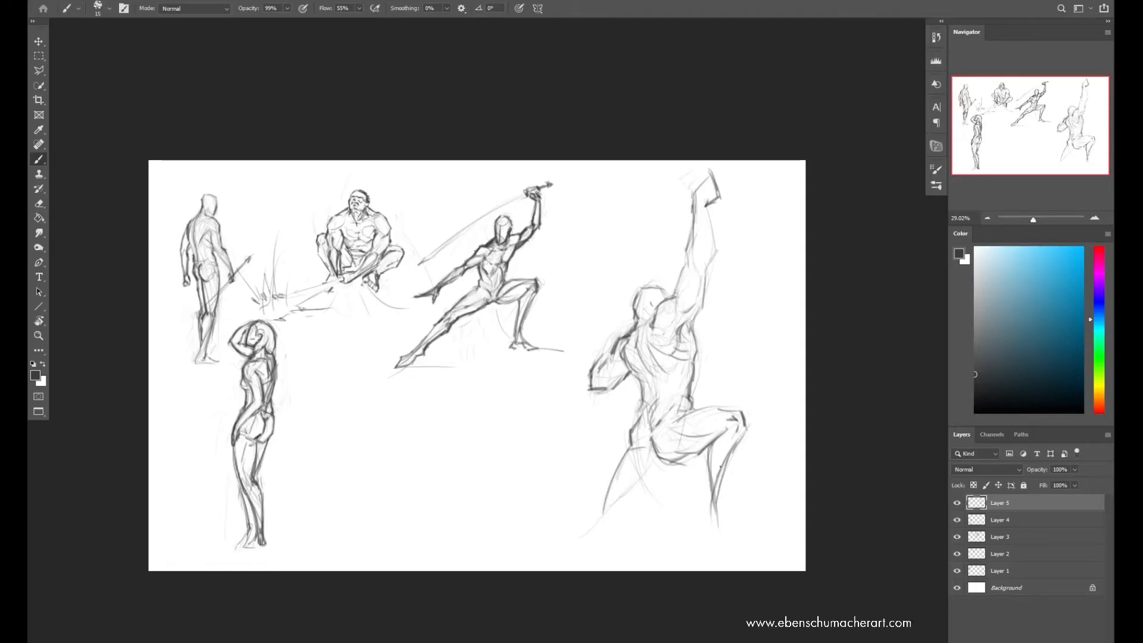
pyautogui.moveTo(735, 438); pyautogui.dragTo(716, 519)
pyautogui.moveTo(713, 470)
pyautogui.mouseDown()
pyautogui.moveTo(704, 515)
pyautogui.moveTo(719, 535)
pyautogui.mouseUp()
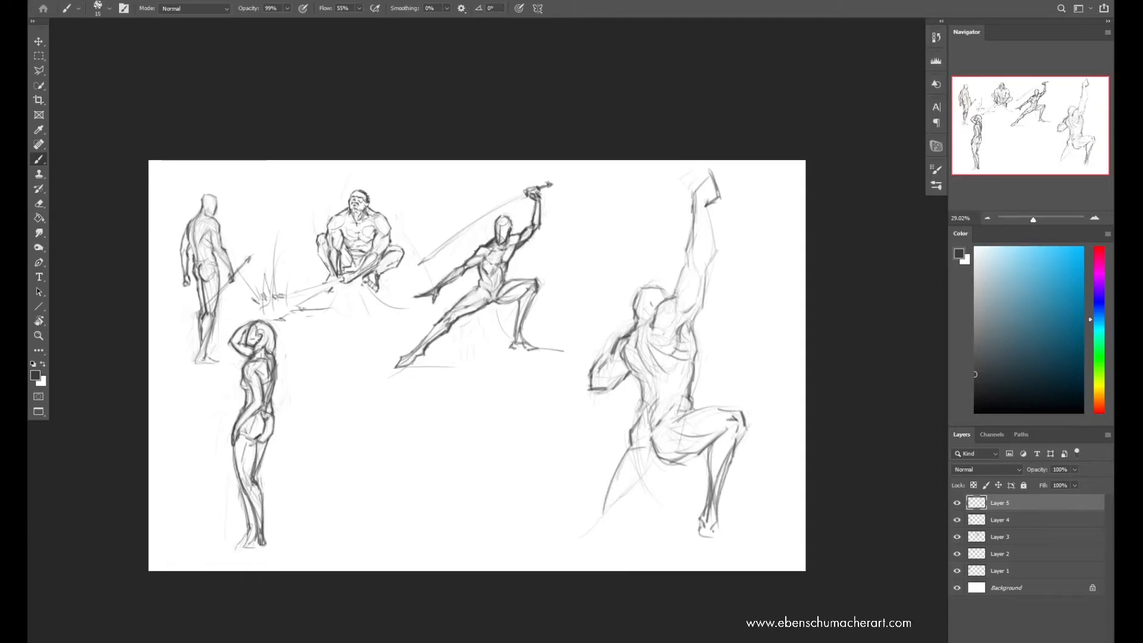
# Scale down the whole new figure and reposition it on the page
pyautogui.press('z')
pyautogui.hotkey('ctrl', 't')
pyautogui.moveTo(757, 169); pyautogui.dragTo(696, 275)
pyautogui.moveTo(651, 377); pyautogui.dragTo(659, 329)
pyautogui.moveTo(706, 224)
pyautogui.mouseDown()
pyautogui.moveTo(719, 207)
pyautogui.moveTo(699, 193)
pyautogui.mouseUp()
pyautogui.press('Return')
# Select the new figure's raised arm, transform it to a shorter, smaller shape, and deselect
pyautogui.press('l')
pyautogui.click(712, 210)
pyautogui.click(707, 275)
pyautogui.click(651, 294)
pyautogui.click(673, 193)
pyautogui.hotkey('ctrl', 't')
pyautogui.moveTo(649, 192)
pyautogui.mouseDown()
pyautogui.moveTo(697, 204)
pyautogui.moveTo(659, 162)
pyautogui.moveTo(664, 185)
pyautogui.mouseUp()
pyautogui.press('Return')
pyautogui.hotkey('ctrl', 'd')
# Draw the new figure's rear leg stretched diagonally backward down to the foot, undoing the stray strokes
pyautogui.press('b')
pyautogui.hotkey('ctrl', 'z')
pyautogui.moveTo(629, 442); pyautogui.dragTo(569, 532)
pyautogui.moveTo(575, 513); pyautogui.dragTo(560, 543)
pyautogui.moveTo(608, 486); pyautogui.dragTo(577, 514)
pyautogui.hotkey('ctrl', 'z')
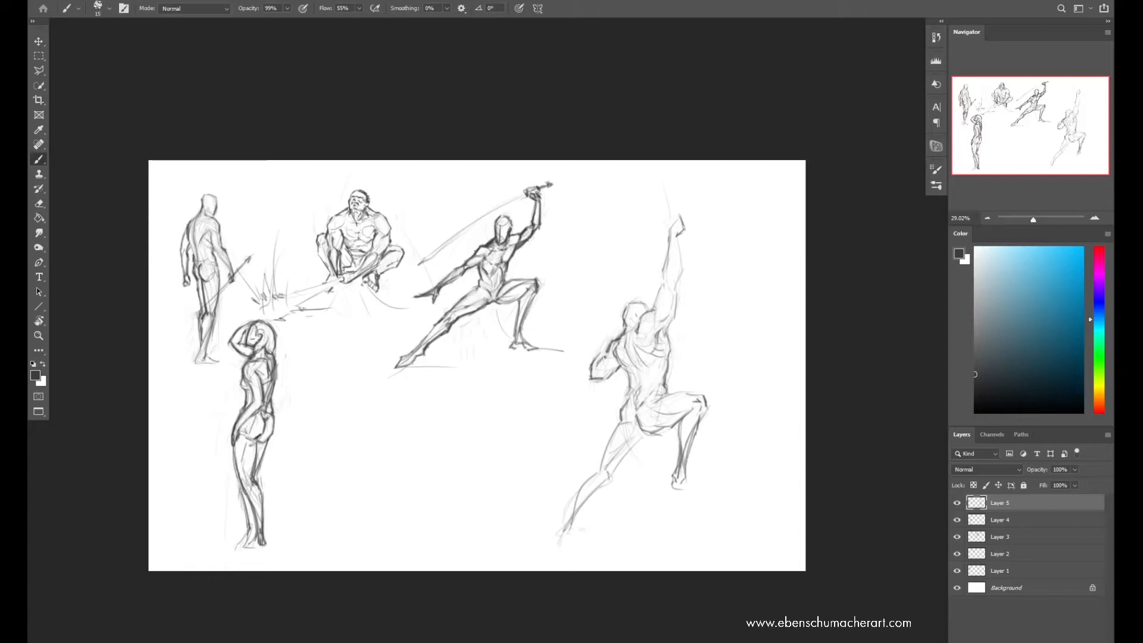
# Darken the new figure's torso and raised arm contours, and add an upright curved blade in the raised hand
pyautogui.moveTo(635, 372); pyautogui.dragTo(639, 395)
pyautogui.moveTo(627, 341); pyautogui.dragTo(641, 372)
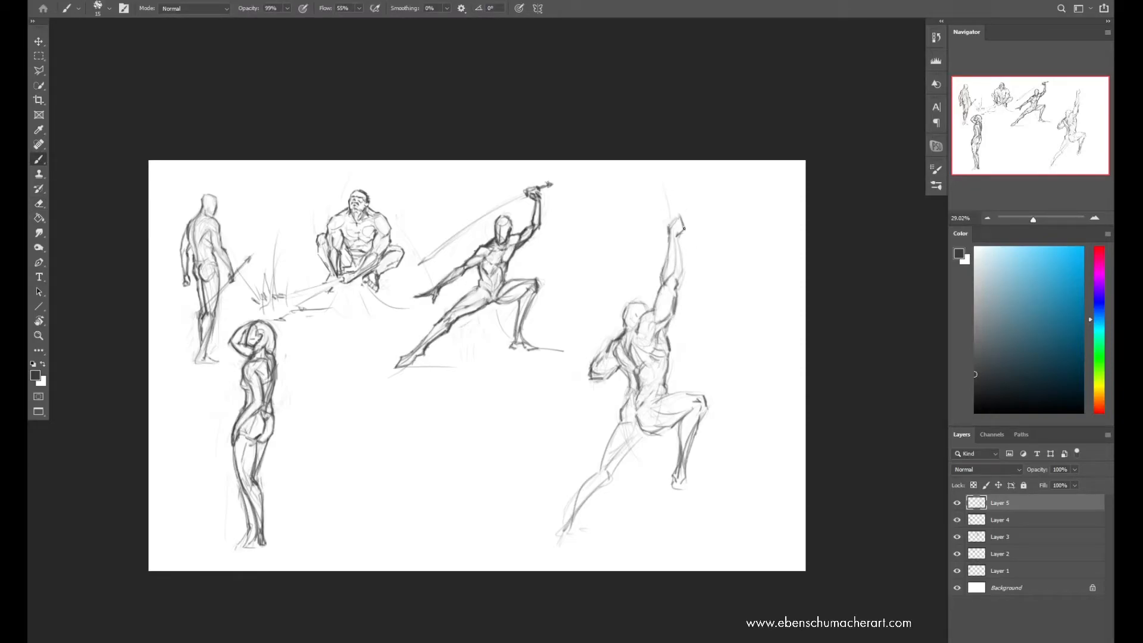
pyautogui.hotkey('ctrl', 'z')
pyautogui.moveTo(679, 236); pyautogui.dragTo(683, 275)
pyautogui.moveTo(673, 232); pyautogui.dragTo(667, 162)
pyautogui.moveTo(682, 208); pyautogui.dragTo(665, 231)
# Darken the rear thigh and hip, erase stray thigh lines, and draw both of the new figure's feet
pyautogui.moveTo(624, 409); pyautogui.dragTo(602, 474)
pyautogui.press('e')
pyautogui.moveTo(617, 421); pyautogui.dragTo(613, 473)
pyautogui.press('b')
pyautogui.moveTo(643, 435); pyautogui.dragTo(623, 456)
pyautogui.moveTo(623, 423)
pyautogui.mouseDown()
pyautogui.moveTo(635, 424)
pyautogui.moveTo(622, 422)
pyautogui.moveTo(628, 394)
pyautogui.mouseUp()
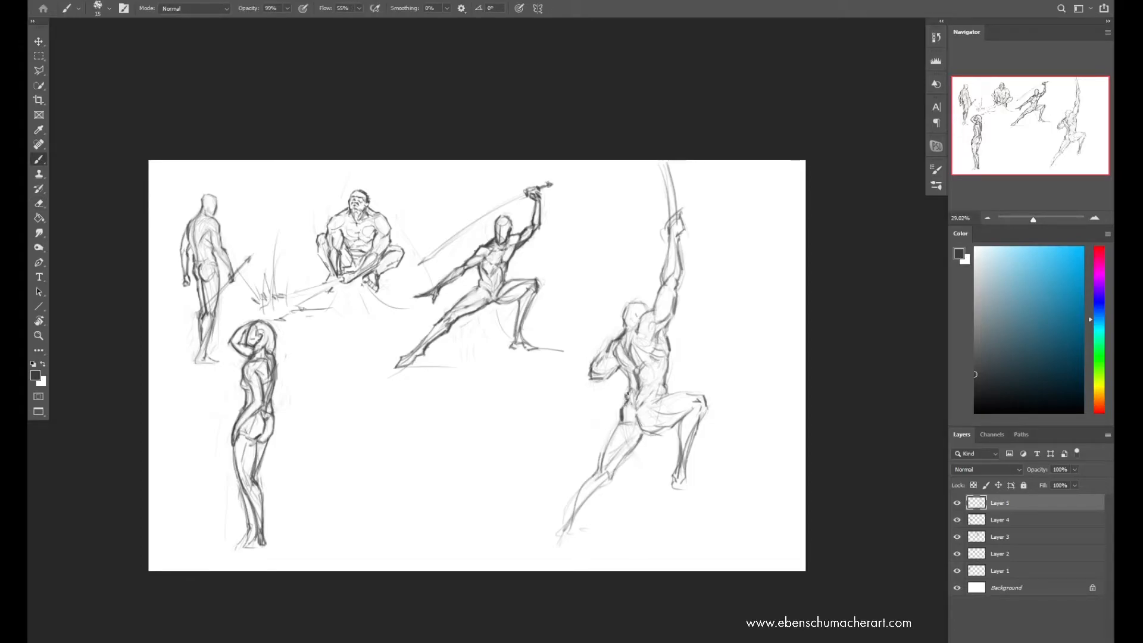
pyautogui.moveTo(675, 477)
pyautogui.mouseDown()
pyautogui.moveTo(676, 491)
pyautogui.moveTo(696, 488)
pyautogui.mouseUp()
pyautogui.moveTo(577, 516)
pyautogui.mouseDown()
pyautogui.moveTo(566, 536)
pyautogui.moveTo(585, 538)
pyautogui.mouseUp()
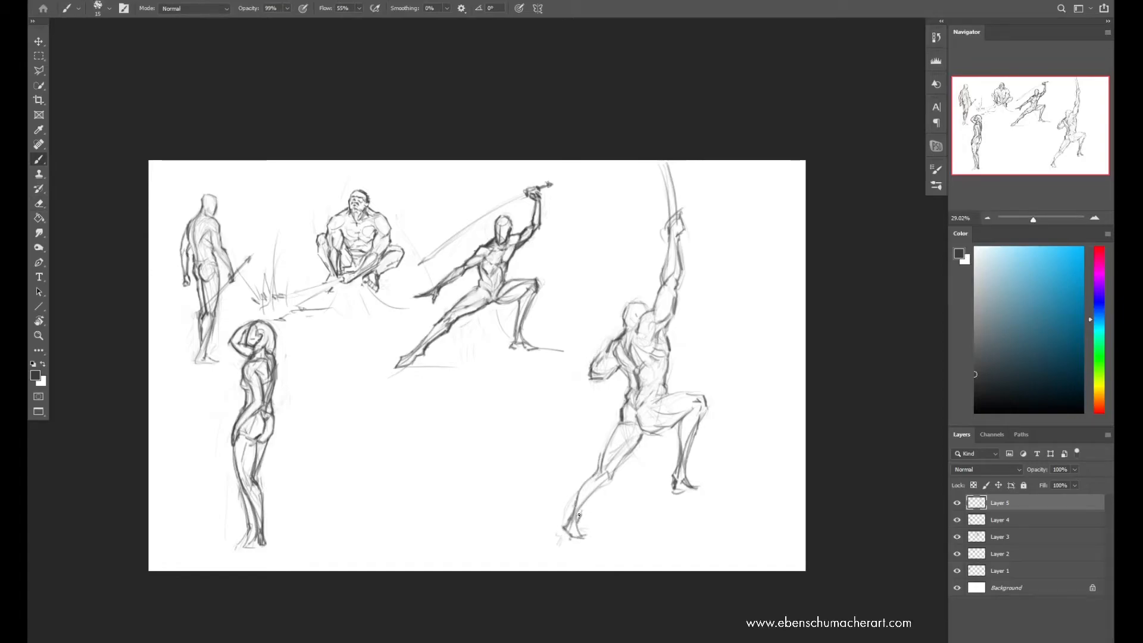
# Select the rear lower leg, enlarge and rotate it to lengthen the stance, and deselect
pyautogui.press('l')
pyautogui.moveTo(620, 496); pyautogui.dragTo(614, 536)
pyautogui.hotkey('ctrl', 't')
pyautogui.moveTo(541, 556); pyautogui.dragTo(519, 579)
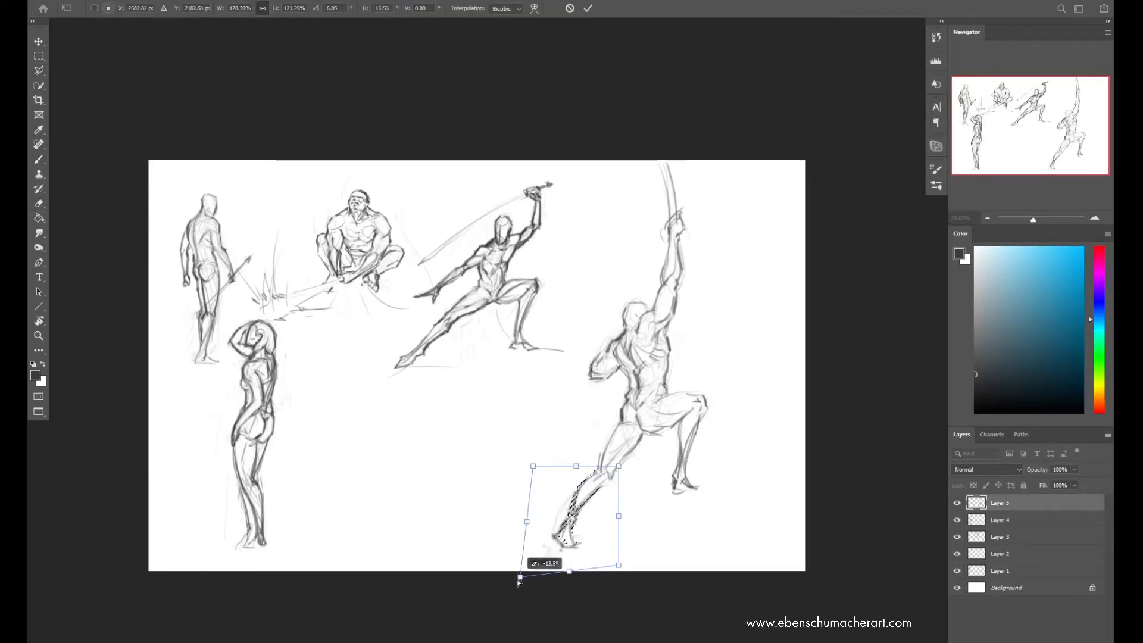
pyautogui.press('Return')
pyautogui.hotkey('ctrl', 'd')
pyautogui.press('b')
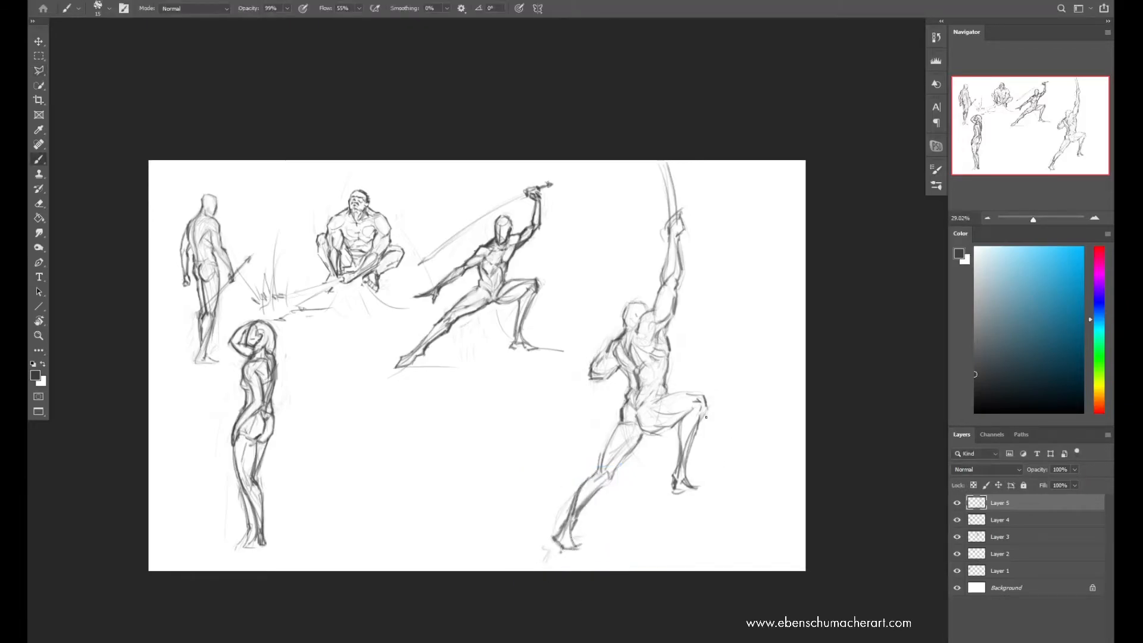
# Tilt the whole new figure slightly clockwise, reset the colors to default black, and darken and clean up the rear leg
pyautogui.hotkey('ctrl', 't')
pyautogui.moveTo(801, 192); pyautogui.dragTo(818, 208)
pyautogui.press('Return')
pyautogui.press('d')
pyautogui.moveTo(594, 458); pyautogui.dragTo(609, 429)
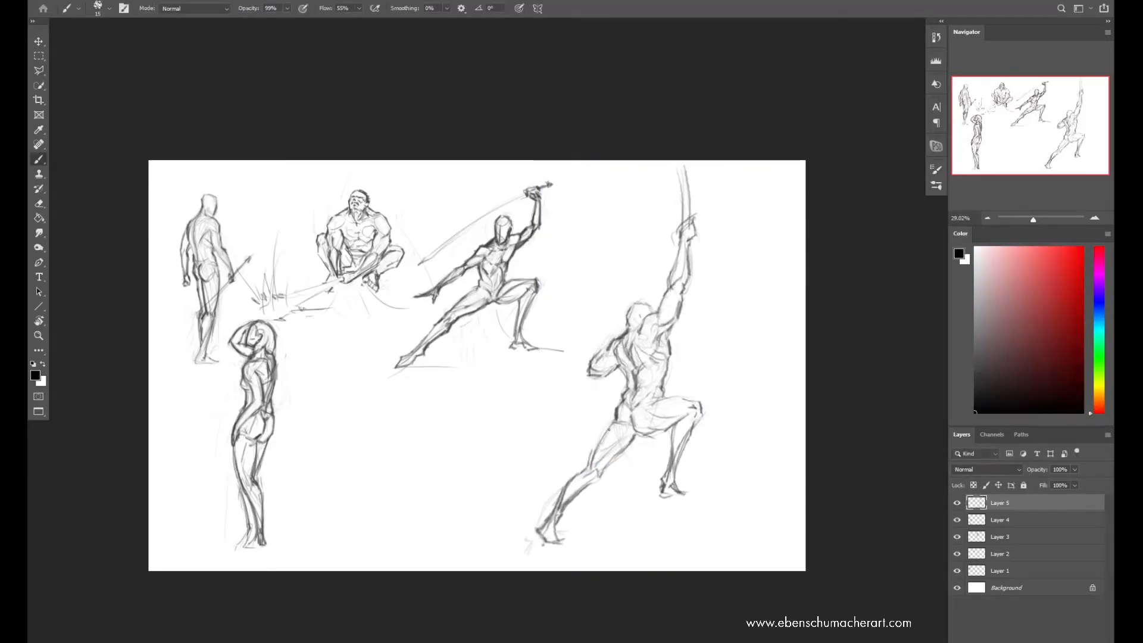
pyautogui.press('e')
pyautogui.moveTo(562, 485); pyautogui.dragTo(559, 507)
pyautogui.press('b')
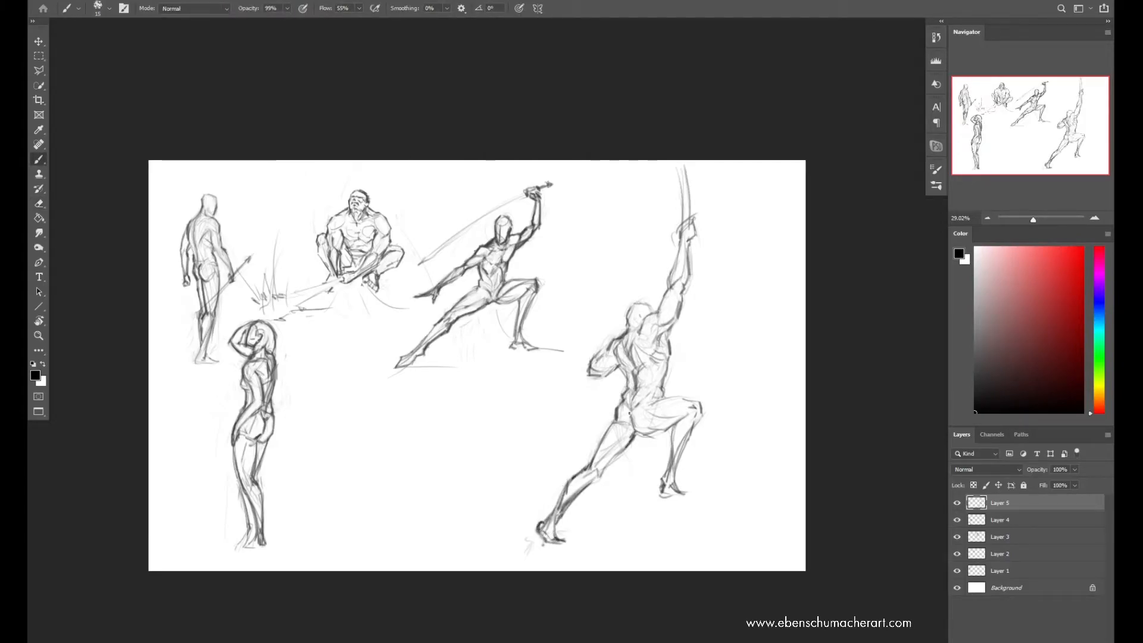
# Darken the new figure's bent arm, head and front thigh, and draw a horizontal ground line under the front foot
pyautogui.moveTo(618, 364); pyautogui.dragTo(590, 375)
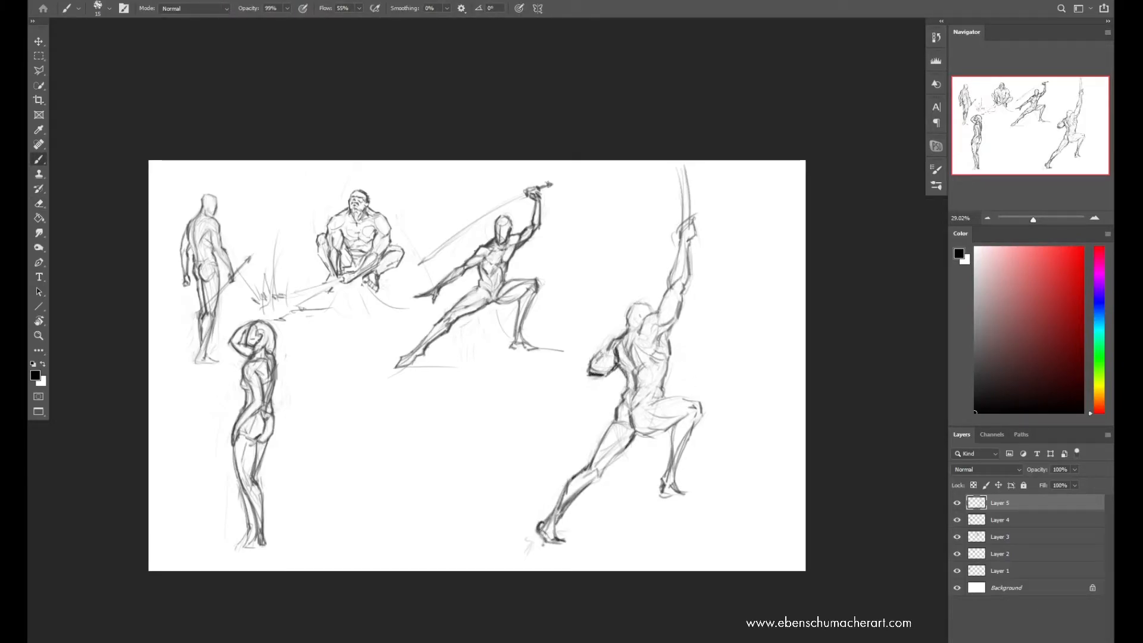
pyautogui.moveTo(629, 323); pyautogui.dragTo(634, 306)
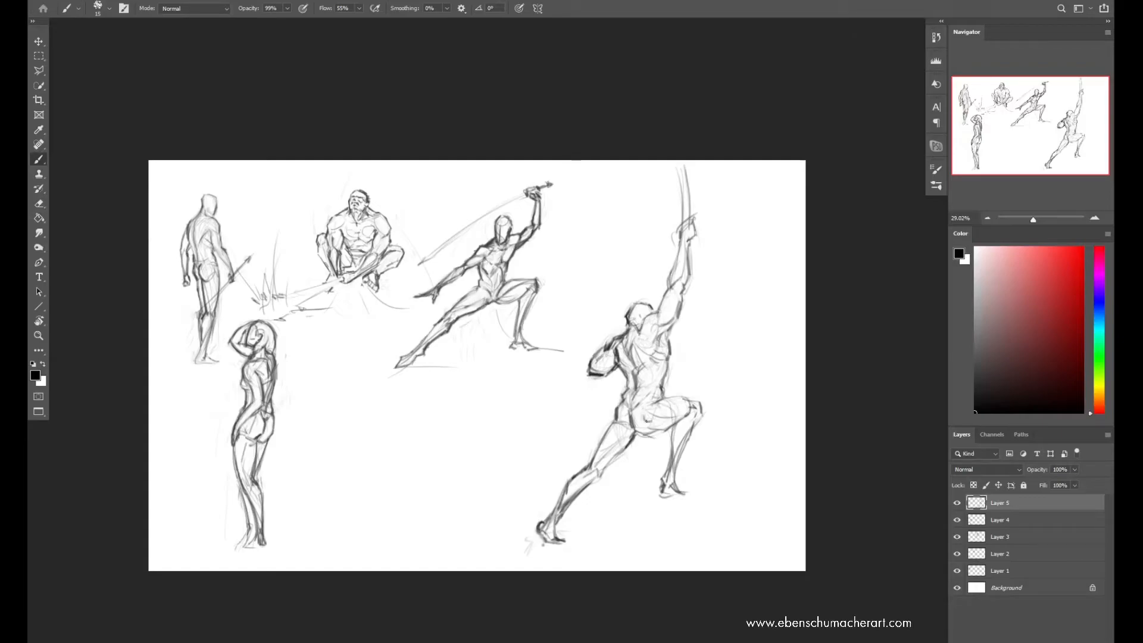
pyautogui.moveTo(649, 420); pyautogui.dragTo(668, 429)
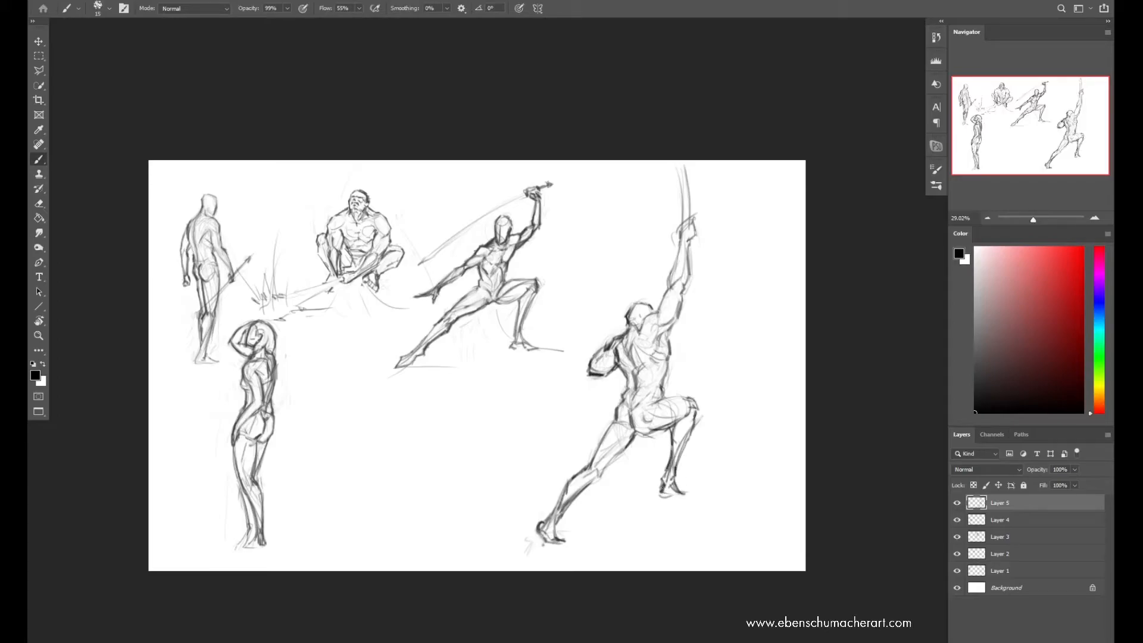
pyautogui.moveTo(629, 492); pyautogui.dragTo(727, 492)
pyautogui.press('e')
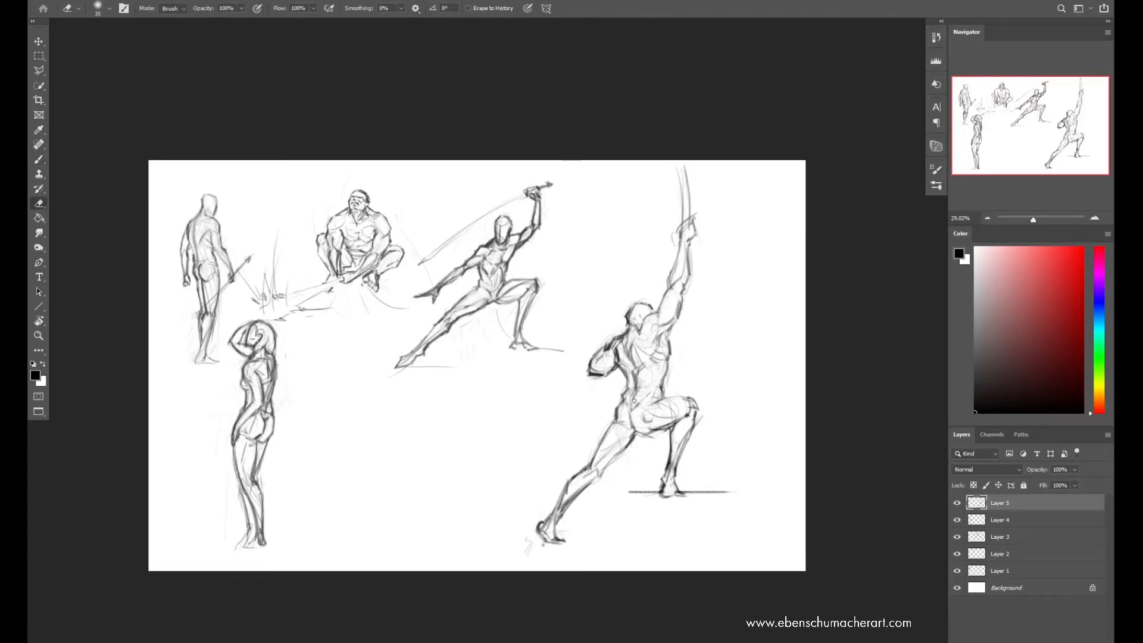
pyautogui.press('b')
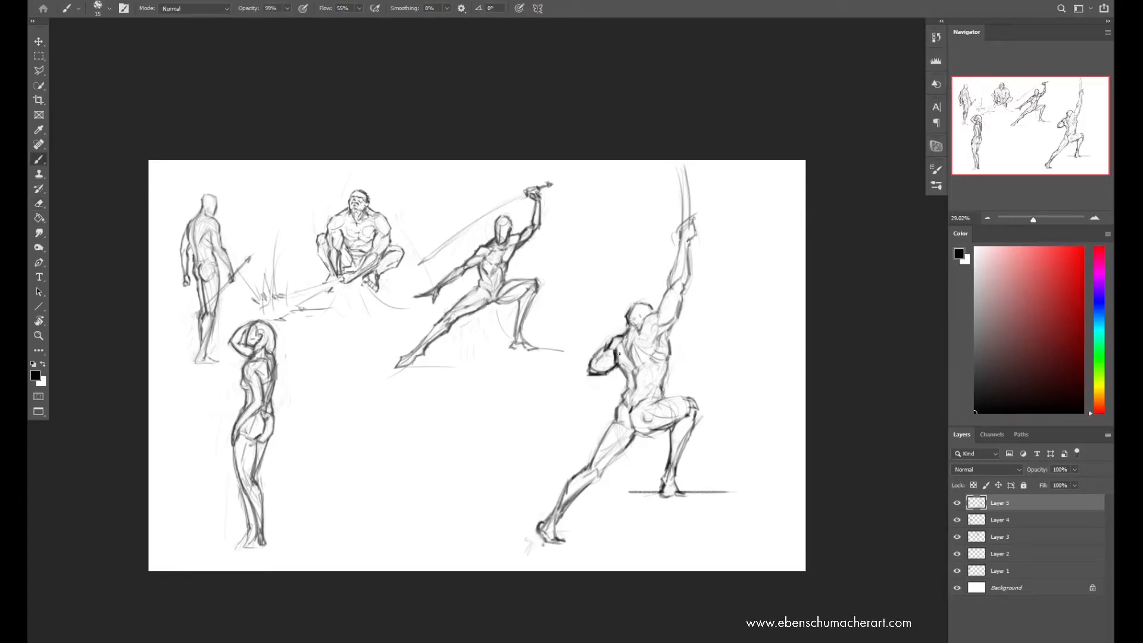
pyautogui.press('e')
pyautogui.press('b')
# Select the rear lower leg, rotate it slightly inward toward the body, and deselect
pyautogui.hotkey('ctrl', 't')
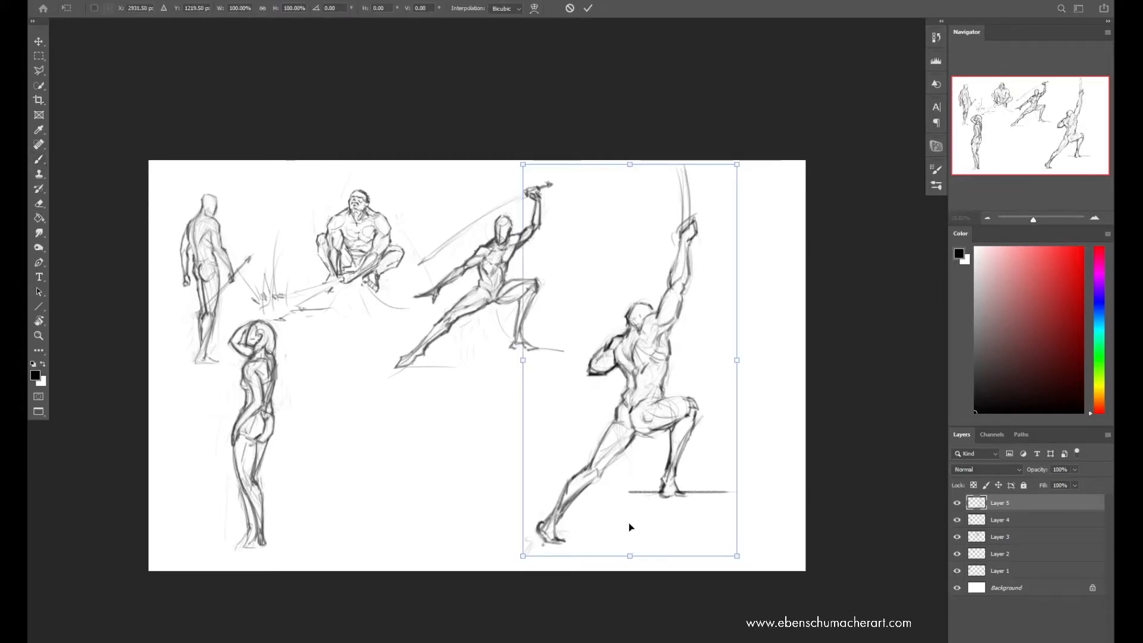
pyautogui.press('Return')
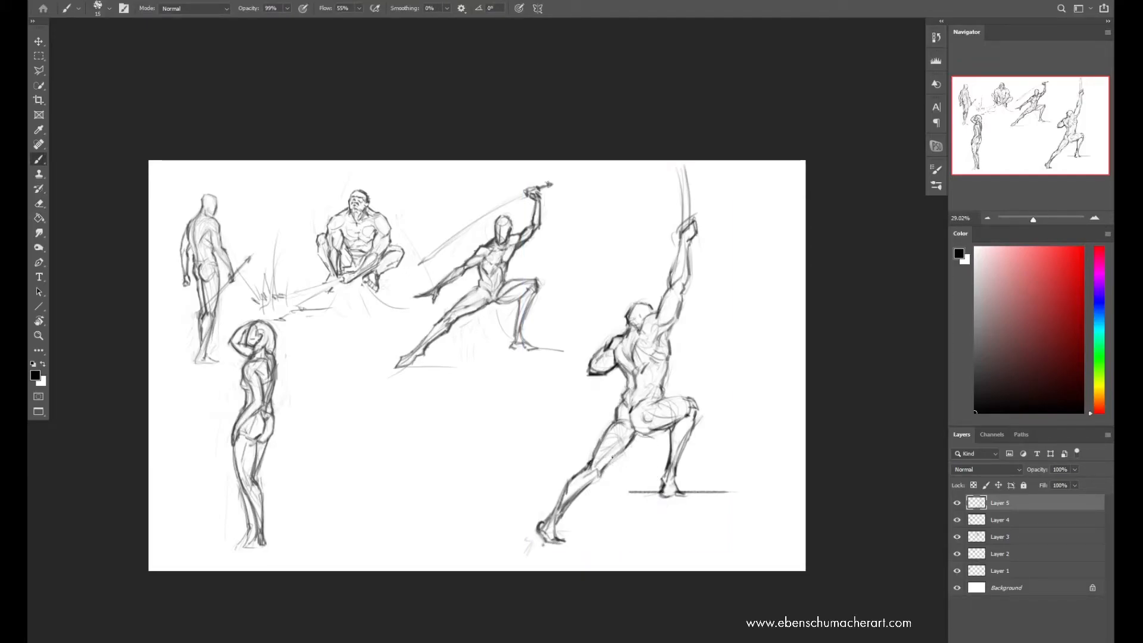
pyautogui.press('l')
pyautogui.moveTo(521, 555); pyautogui.dragTo(510, 549)
pyautogui.hotkey('ctrl', 't')
pyautogui.moveTo(574, 565); pyautogui.dragTo(595, 576)
pyautogui.press('Return')
pyautogui.hotkey('ctrl', 'd')
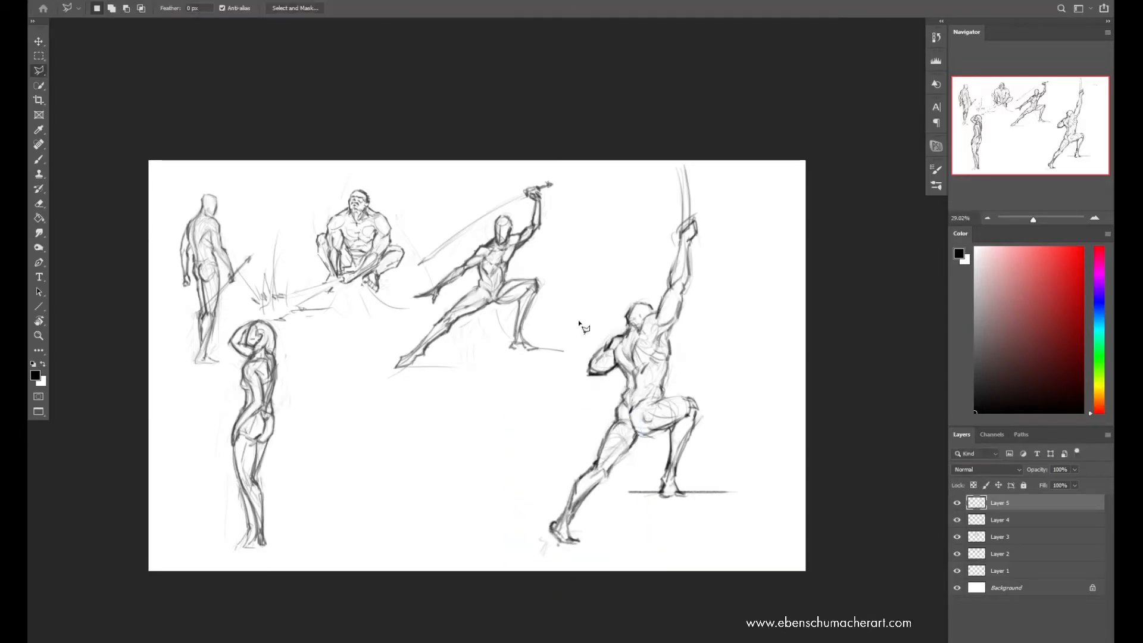
# Mirror the canvas horizontally and refine the new figure's torso, front thigh and raised arm contours with brush and eraser
pyautogui.hotkey('ctrl', 'shift', 'h')
pyautogui.press('b')
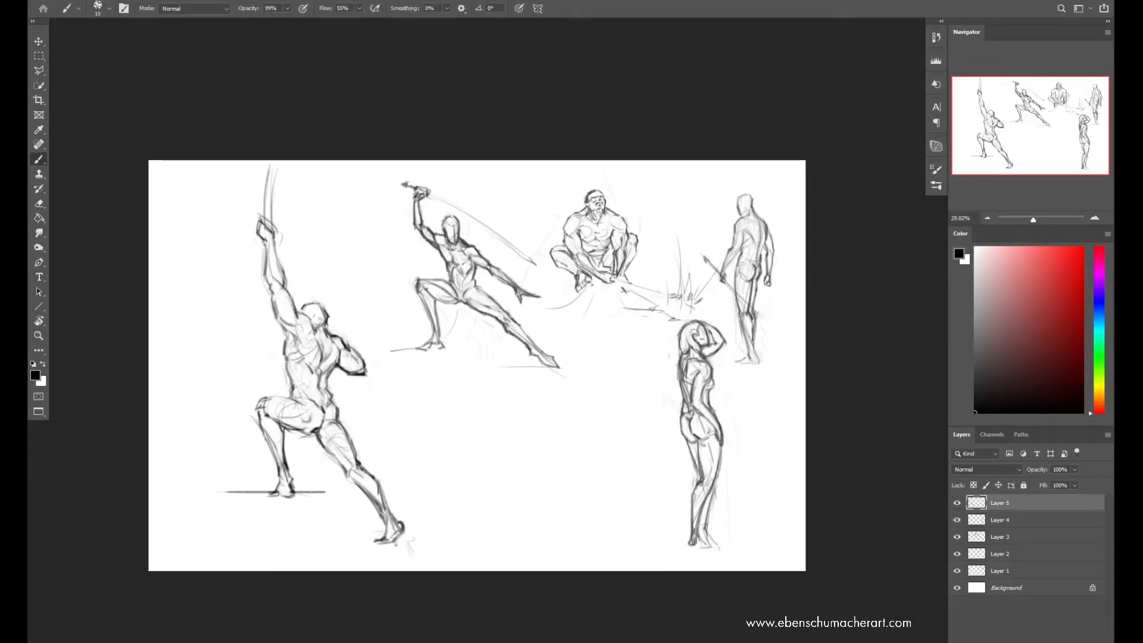
pyautogui.moveTo(290, 358)
pyautogui.mouseDown()
pyautogui.moveTo(304, 354)
pyautogui.moveTo(283, 396)
pyautogui.moveTo(301, 400)
pyautogui.moveTo(280, 394)
pyautogui.moveTo(305, 381)
pyautogui.moveTo(268, 402)
pyautogui.moveTo(294, 420)
pyautogui.moveTo(294, 399)
pyautogui.moveTo(308, 428)
pyautogui.mouseUp()
pyautogui.press('e')
pyautogui.press('b')
pyautogui.press('e')
pyautogui.press('b')
pyautogui.press('e')
pyautogui.press('b')
pyautogui.press('e')
pyautogui.press('b')
pyautogui.moveTo(271, 288); pyautogui.dragTo(289, 335)
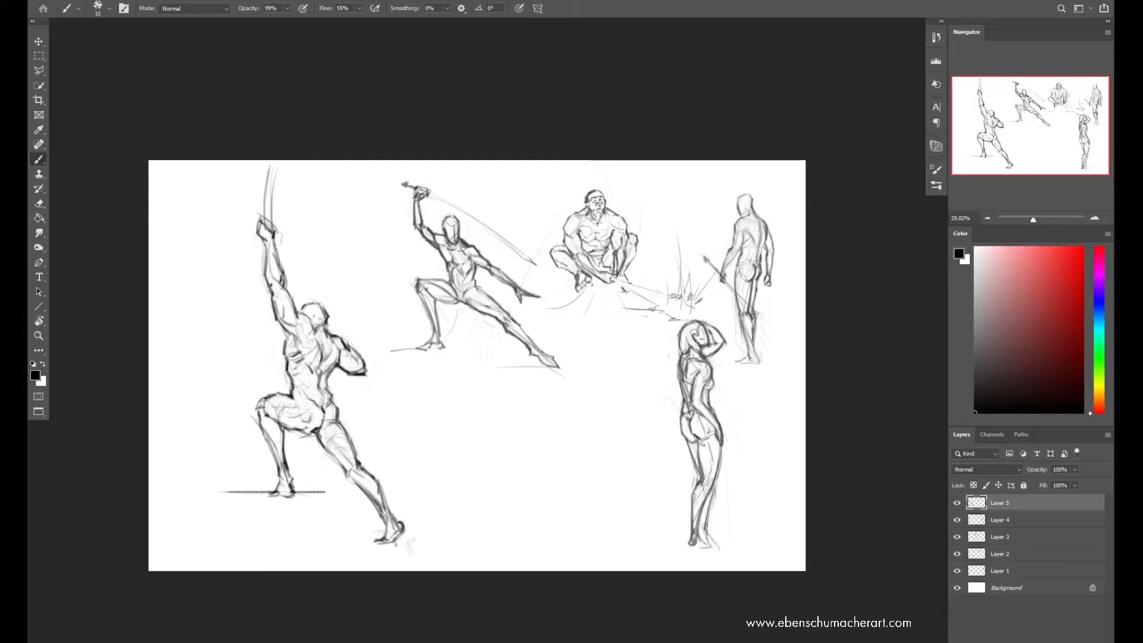
# Shrink the blade-raising figure, flip it horizontally, and place it beside the face-shielding figure below the croucher
pyautogui.hotkey('ctrl', 't')
pyautogui.moveTo(414, 352); pyautogui.dragTo(343, 353)
pyautogui.moveTo(294, 380)
pyautogui.mouseDown()
pyautogui.moveTo(537, 414)
pyautogui.moveTo(610, 444)
pyautogui.moveTo(575, 459)
pyautogui.mouseUp()
pyautogui.rightClick(589, 401)
pyautogui.click(617, 595)
pyautogui.moveTo(678, 239); pyautogui.dragTo(691, 249)
pyautogui.press('Return')
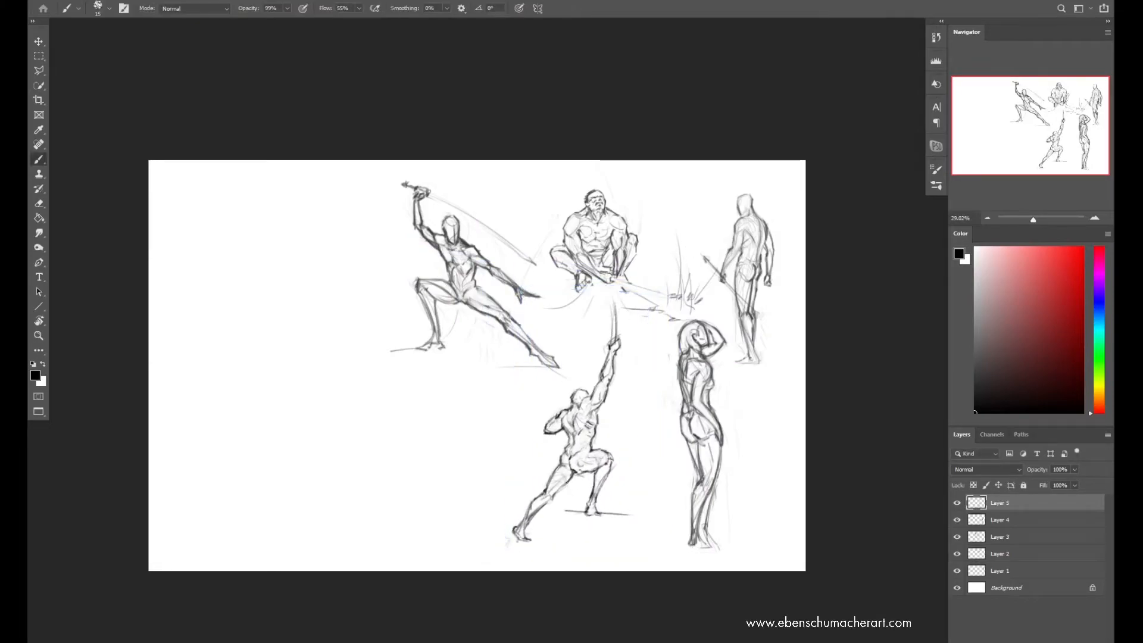
# Mirror the canvas back horizontally and create a new layer for another figure
pyautogui.hotkey('ctrl', 'shift', 'h')
pyautogui.hotkey('ctrl', 'shift', 'n')
pyautogui.press('Return')
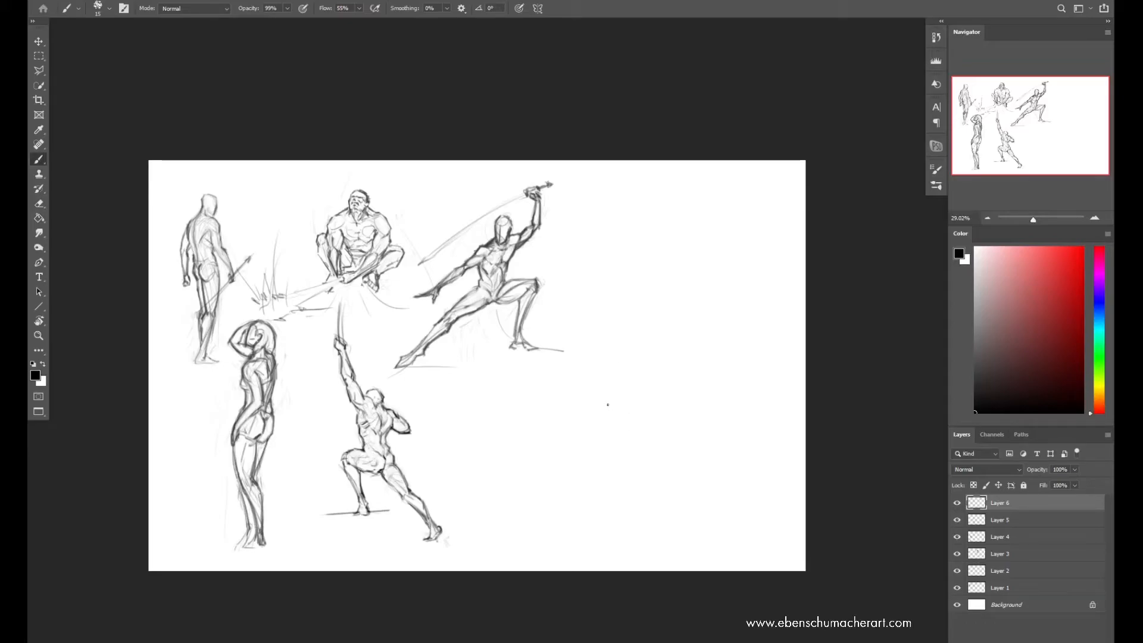
# Rough in a hunched, squatting figure's head, arched back and folded legs in the empty lower area, undoing the last two strokes
pyautogui.moveTo(670, 471); pyautogui.dragTo(653, 490)
pyautogui.moveTo(589, 400); pyautogui.dragTo(589, 417)
pyautogui.moveTo(570, 419); pyautogui.dragTo(604, 407)
pyautogui.moveTo(552, 377); pyautogui.dragTo(524, 429)
pyautogui.moveTo(613, 405); pyautogui.dragTo(642, 439)
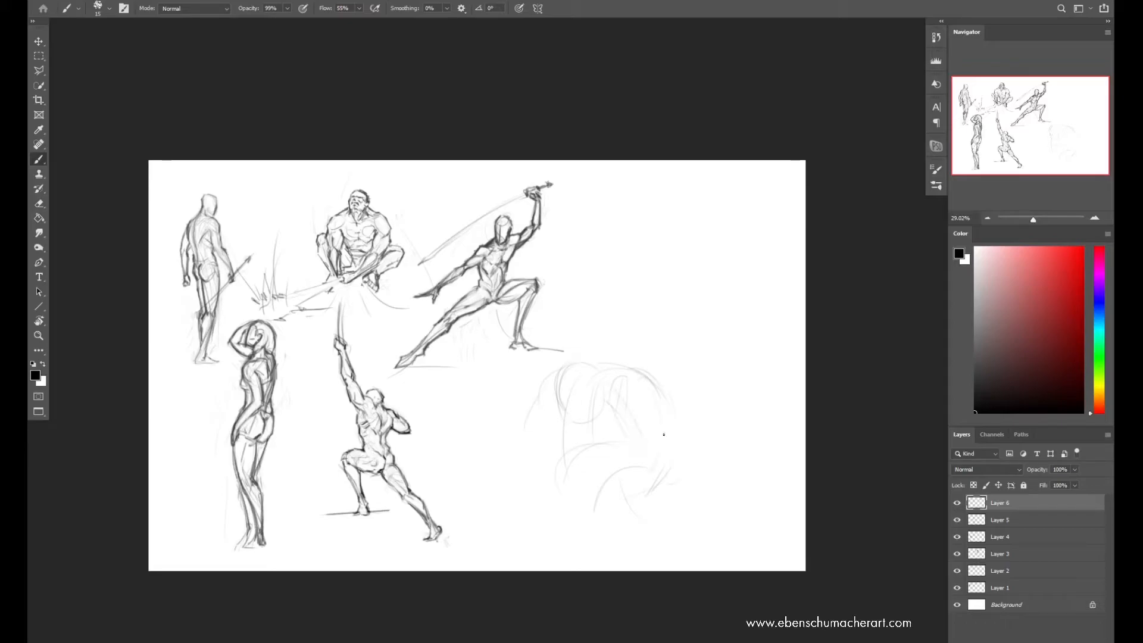
pyautogui.moveTo(639, 479); pyautogui.dragTo(630, 510)
pyautogui.moveTo(606, 378); pyautogui.dragTo(644, 451)
pyautogui.hotkey('ctrl', 'z')
pyautogui.hotkey('ctrl', 'z')
# Define the hunched figure's chest line, hanging far arm, shoulder and curved back
pyautogui.moveTo(616, 409); pyautogui.dragTo(653, 458)
pyautogui.moveTo(654, 457); pyautogui.dragTo(657, 416)
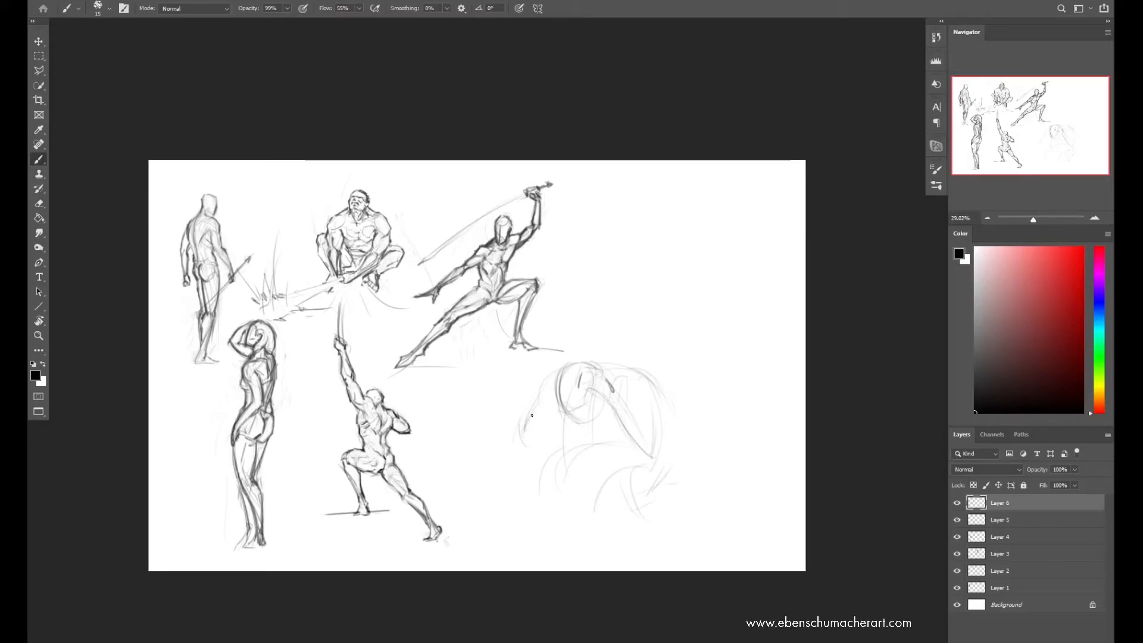
pyautogui.moveTo(541, 407); pyautogui.dragTo(522, 430)
pyautogui.moveTo(557, 378); pyautogui.dragTo(552, 394)
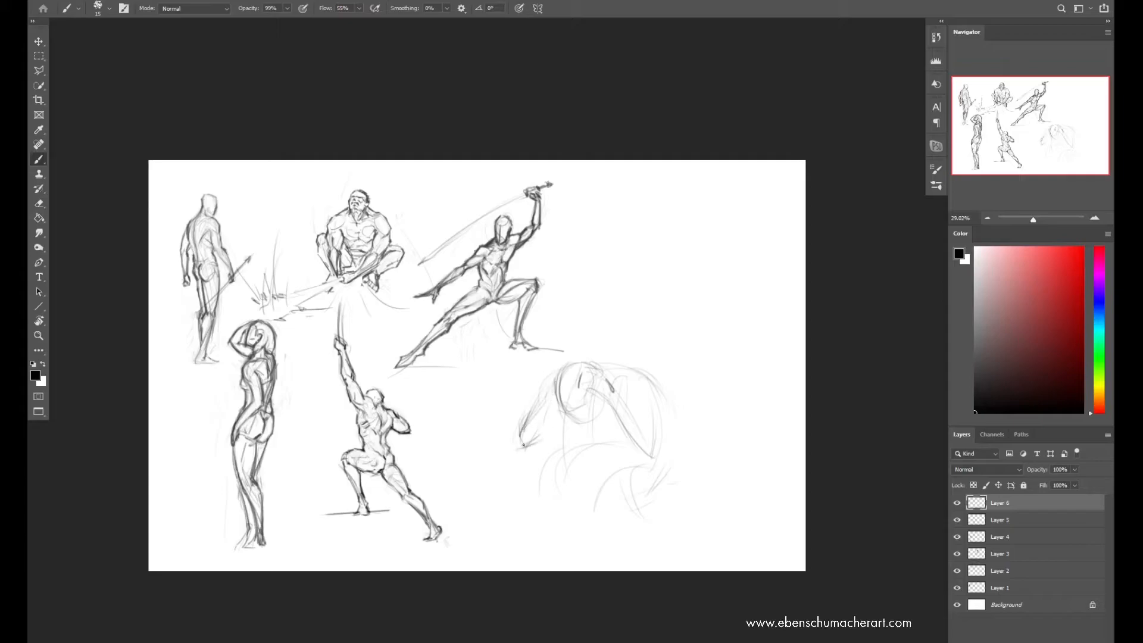
pyautogui.moveTo(632, 376); pyautogui.dragTo(655, 441)
pyautogui.hotkey('ctrl', 'z')
pyautogui.moveTo(629, 369); pyautogui.dragTo(640, 379)
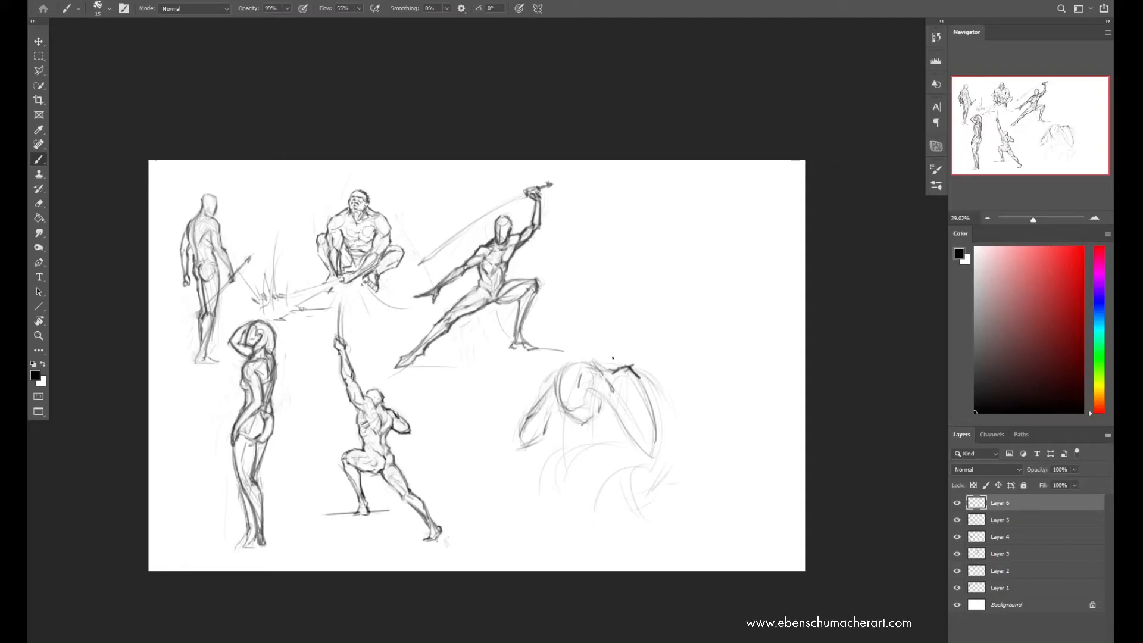
pyautogui.moveTo(640, 379)
pyautogui.mouseDown()
pyautogui.moveTo(673, 425)
pyautogui.moveTo(676, 459)
pyautogui.mouseUp()
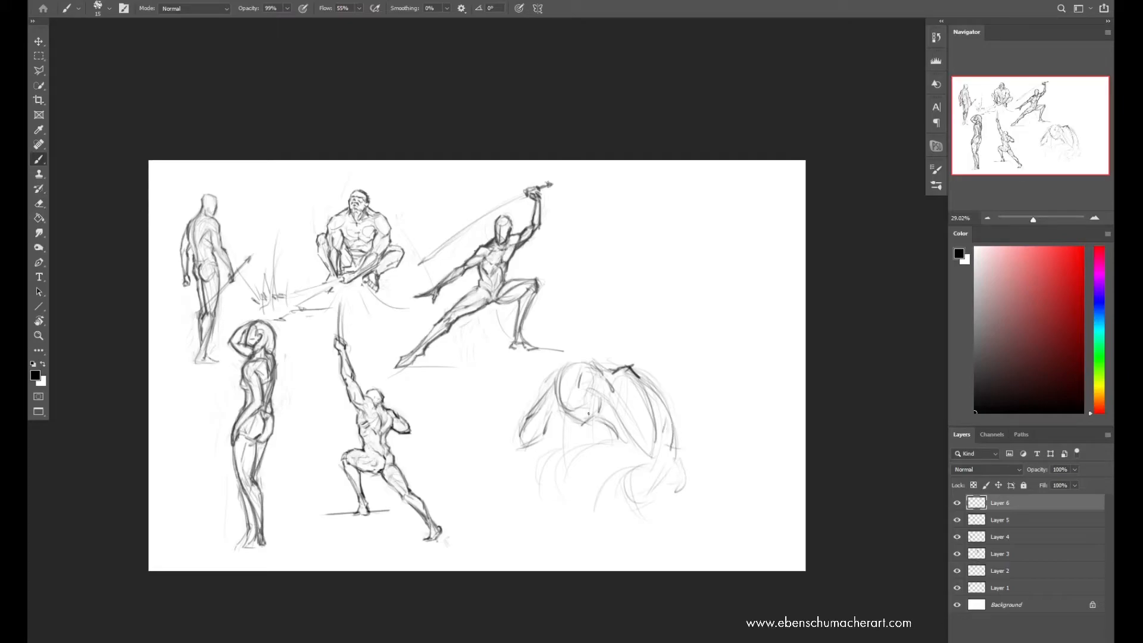
# Darken the hunched figure's ribcage, upper back and far arm contours, and erase excess marks at the shoulder
pyautogui.moveTo(610, 390); pyautogui.dragTo(648, 435)
pyautogui.moveTo(609, 402); pyautogui.dragTo(655, 456)
pyautogui.moveTo(598, 365)
pyautogui.mouseDown()
pyautogui.moveTo(620, 366)
pyautogui.moveTo(658, 429)
pyautogui.mouseUp()
pyautogui.press('e')
pyautogui.press('b')
pyautogui.press('e')
pyautogui.press('b')
pyautogui.press('e')
pyautogui.moveTo(636, 366); pyautogui.dragTo(616, 374)
pyautogui.press('b')
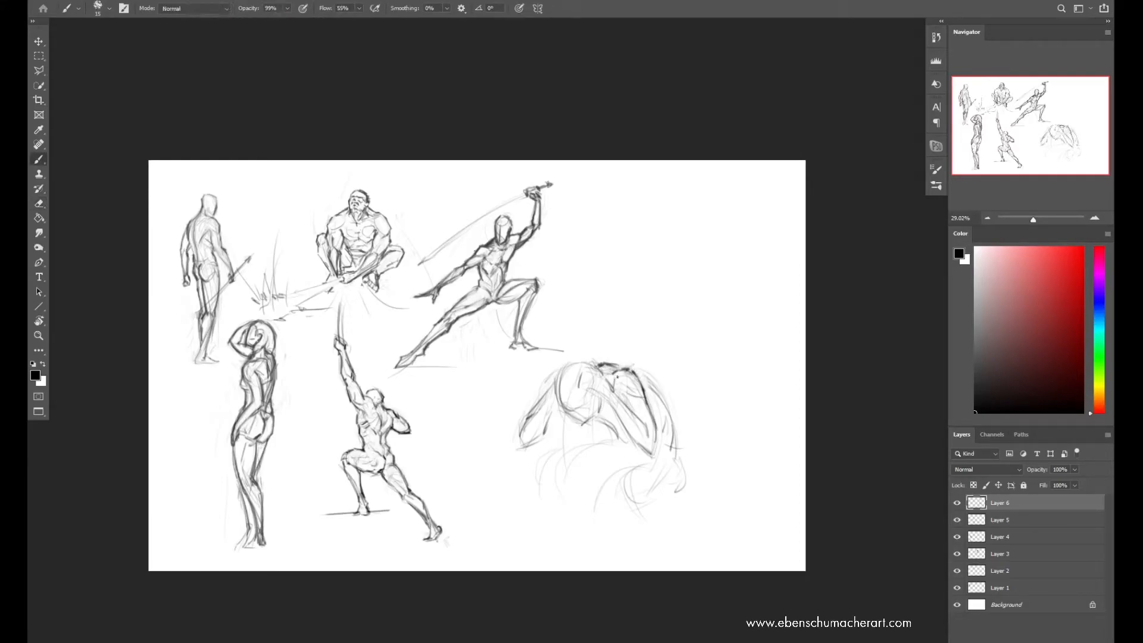
pyautogui.moveTo(522, 435)
pyautogui.mouseDown()
pyautogui.moveTo(549, 409)
pyautogui.moveTo(534, 402)
pyautogui.moveTo(565, 364)
pyautogui.moveTo(558, 387)
pyautogui.moveTo(623, 378)
pyautogui.moveTo(587, 408)
pyautogui.mouseUp()
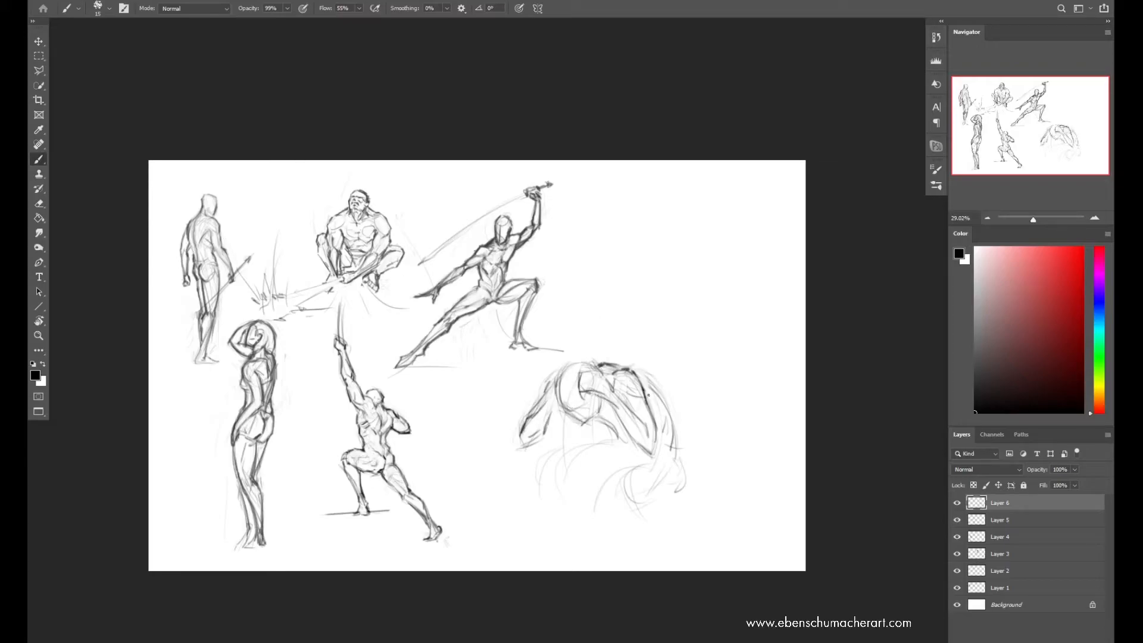
# Mirror the canvas horizontally and strengthen the hunched figure's upper back, shoulder and head contours, erasing stray lines
pyautogui.hotkey('ctrl', 'shift', 'h')
pyautogui.press('e')
pyautogui.moveTo(321, 386)
pyautogui.mouseDown()
pyautogui.moveTo(287, 434)
pyautogui.moveTo(317, 387)
pyautogui.moveTo(312, 375)
pyautogui.moveTo(338, 375)
pyautogui.mouseUp()
pyautogui.press('b')
pyautogui.press('e')
pyautogui.press('b')
pyautogui.moveTo(314, 374)
pyautogui.mouseDown()
pyautogui.moveTo(278, 446)
pyautogui.moveTo(282, 421)
pyautogui.mouseUp()
pyautogui.moveTo(311, 373); pyautogui.dragTo(286, 420)
pyautogui.press('e')
pyautogui.press('b')
pyautogui.moveTo(359, 392)
pyautogui.mouseDown()
pyautogui.moveTo(373, 422)
pyautogui.moveTo(367, 369)
pyautogui.moveTo(390, 412)
pyautogui.mouseUp()
# Draw the squatting figure's near lower leg and foot, and sketch the contours of the folded thighs
pyautogui.moveTo(355, 395)
pyautogui.mouseDown()
pyautogui.moveTo(359, 416)
pyautogui.moveTo(279, 490)
pyautogui.moveTo(298, 526)
pyautogui.mouseUp()
pyautogui.moveTo(336, 500); pyautogui.dragTo(297, 532)
pyautogui.moveTo(314, 515)
pyautogui.mouseDown()
pyautogui.moveTo(318, 537)
pyautogui.moveTo(298, 547)
pyautogui.mouseUp()
pyautogui.moveTo(296, 546); pyautogui.dragTo(322, 540)
pyautogui.moveTo(284, 485); pyautogui.dragTo(343, 460)
pyautogui.moveTo(332, 463)
pyautogui.mouseDown()
pyautogui.moveTo(345, 512)
pyautogui.moveTo(378, 447)
pyautogui.mouseUp()
pyautogui.moveTo(338, 452); pyautogui.dragTo(404, 444)
# Draw the squatting figure's far thigh underside, lower leg and foot
pyautogui.moveTo(369, 495); pyautogui.dragTo(409, 471)
pyautogui.moveTo(355, 534); pyautogui.dragTo(383, 540)
pyautogui.moveTo(372, 494); pyautogui.dragTo(347, 534)
pyautogui.moveTo(360, 507)
pyautogui.mouseDown()
pyautogui.moveTo(364, 539)
pyautogui.moveTo(367, 492)
pyautogui.mouseUp()
pyautogui.moveTo(359, 505)
pyautogui.mouseDown()
pyautogui.moveTo(409, 474)
pyautogui.moveTo(363, 474)
pyautogui.mouseUp()
# Darken the squatting figure's lower back and hip contour, undoing the first attempt, and erase the excess outside the back
pyautogui.moveTo(291, 408); pyautogui.dragTo(282, 481)
pyautogui.hotkey('ctrl', 'z')
pyautogui.moveTo(292, 406); pyautogui.dragTo(282, 490)
pyautogui.moveTo(282, 468)
pyautogui.mouseDown()
pyautogui.moveTo(290, 493)
pyautogui.moveTo(283, 474)
pyautogui.moveTo(277, 482)
pyautogui.moveTo(299, 505)
pyautogui.mouseUp()
pyautogui.press('e')
pyautogui.press('b')
pyautogui.press('e')
pyautogui.moveTo(280, 420); pyautogui.dragTo(277, 459)
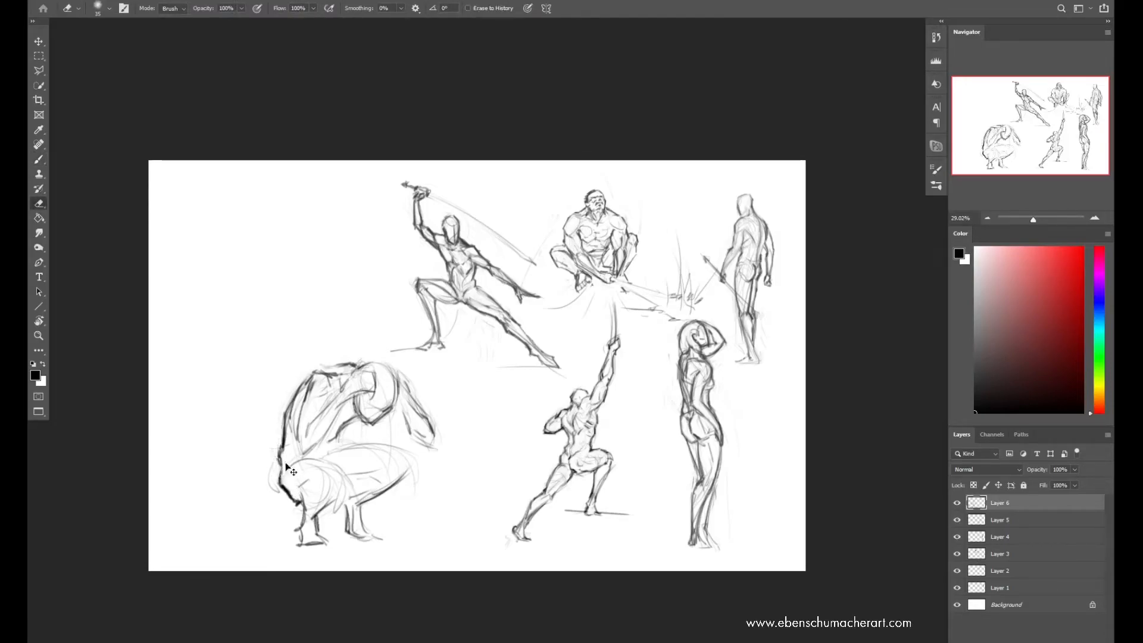
# Mirror the canvas back, erase stray lines around the hip and legs, and define the squatting figure's far thigh and knee
pyautogui.hotkey('ctrl', 'shift', 'h')
pyautogui.moveTo(660, 402)
pyautogui.mouseDown()
pyautogui.moveTo(679, 468)
pyautogui.moveTo(625, 481)
pyautogui.moveTo(624, 506)
pyautogui.mouseUp()
pyautogui.press('b')
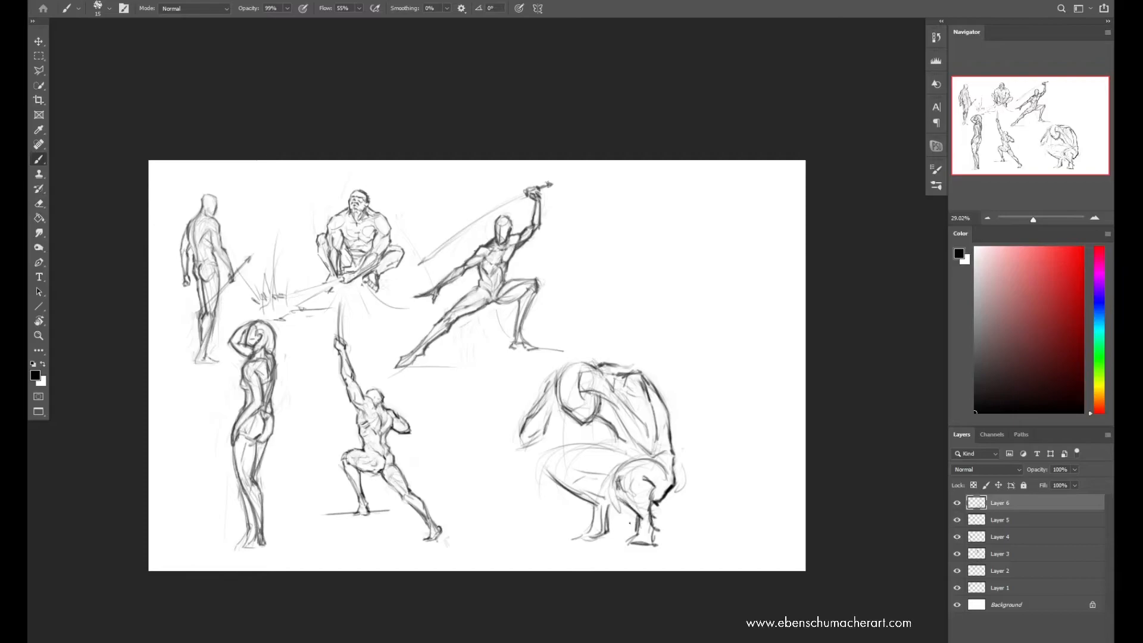
pyautogui.moveTo(548, 469)
pyautogui.mouseDown()
pyautogui.moveTo(566, 449)
pyautogui.moveTo(551, 449)
pyautogui.moveTo(611, 431)
pyautogui.moveTo(625, 460)
pyautogui.mouseUp()
pyautogui.moveTo(548, 452)
pyautogui.mouseDown()
pyautogui.moveTo(545, 479)
pyautogui.moveTo(588, 475)
pyautogui.mouseUp()
pyautogui.moveTo(551, 448); pyautogui.dragTo(595, 442)
pyautogui.moveTo(549, 472); pyautogui.dragTo(598, 506)
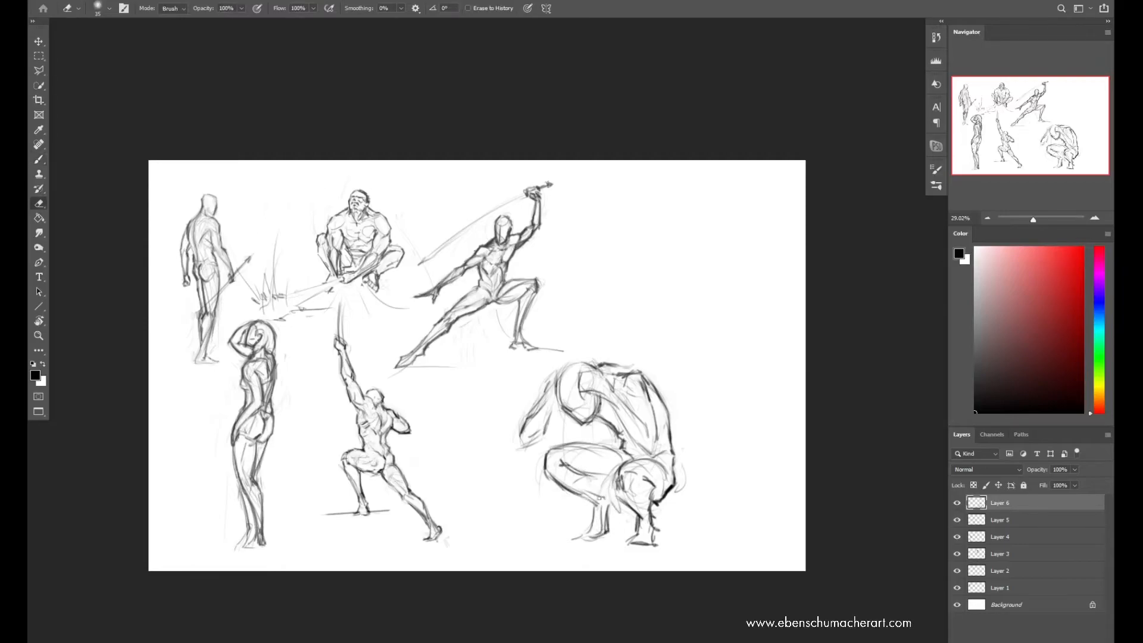
# Select the squatting figure's far lower leg and foot and stretch them slightly wider toward the near leg
pyautogui.press('l')
pyautogui.press('alt')
pyautogui.moveTo(553, 546); pyautogui.dragTo(549, 536)
pyautogui.hotkey('ctrl', 't')
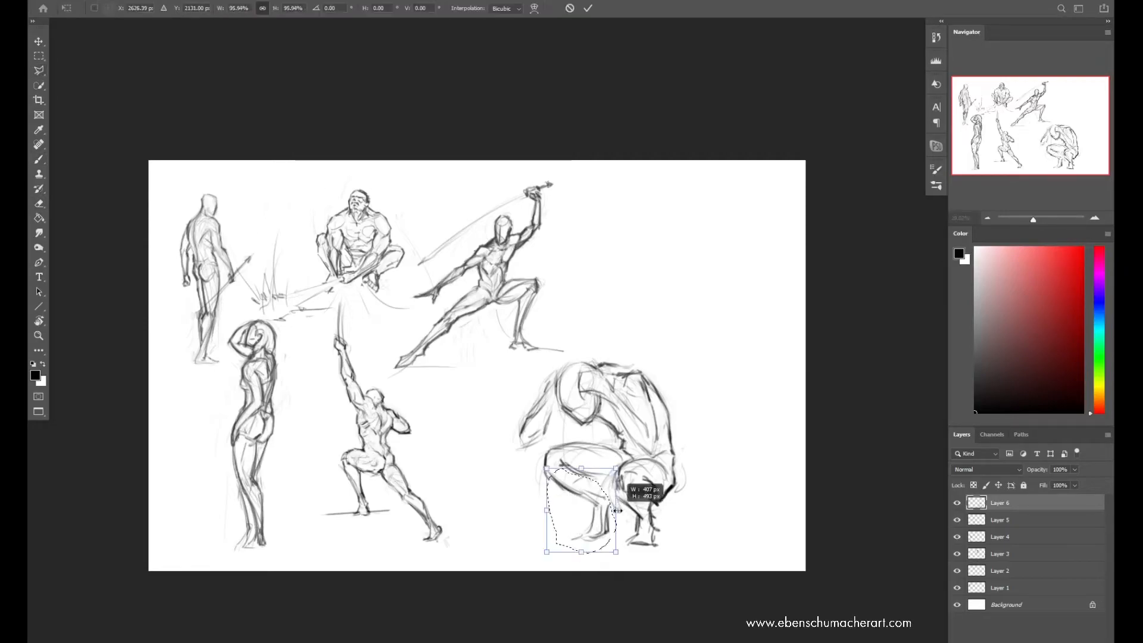
pyautogui.moveTo(617, 513); pyautogui.dragTo(629, 511)
pyautogui.press('Return')
pyautogui.hotkey('ctrl', 'd')
# Redraw the squatting figure's far shin, calf and foot with darker lines, and define the knee and thigh underside
pyautogui.press('e')
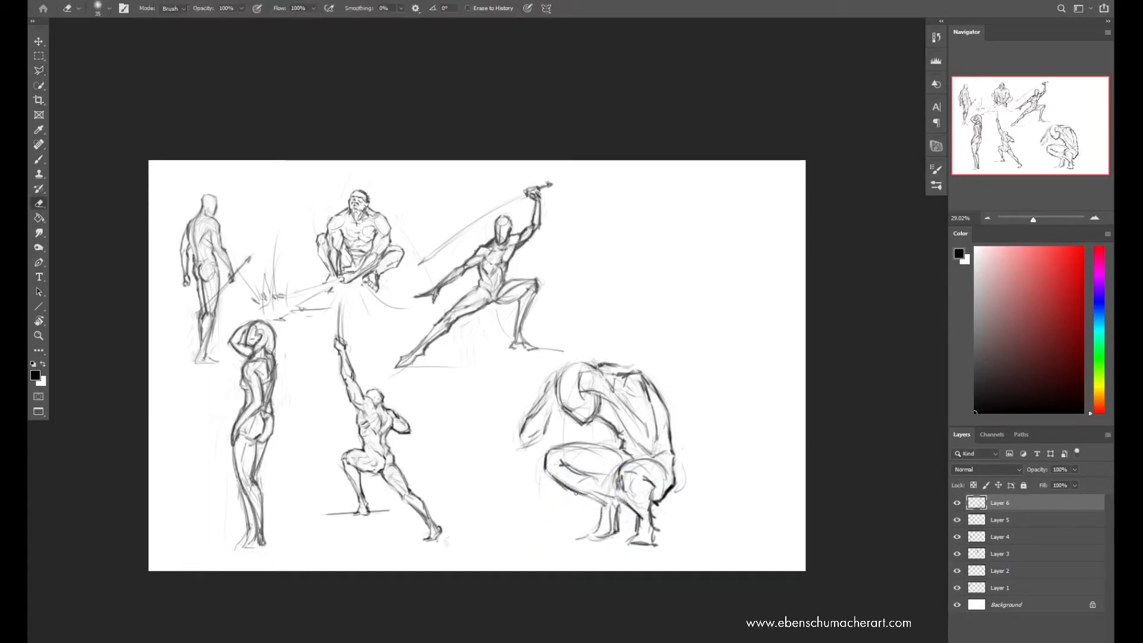
pyautogui.press('b')
pyautogui.moveTo(605, 504); pyautogui.dragTo(596, 533)
pyautogui.moveTo(617, 516); pyautogui.dragTo(604, 537)
pyautogui.moveTo(600, 537)
pyautogui.mouseDown()
pyautogui.moveTo(614, 528)
pyautogui.moveTo(608, 507)
pyautogui.mouseUp()
pyautogui.moveTo(593, 498); pyautogui.dragTo(614, 504)
pyautogui.moveTo(561, 462)
pyautogui.mouseDown()
pyautogui.moveTo(571, 470)
pyautogui.moveTo(555, 478)
pyautogui.mouseUp()
pyautogui.press('b')
pyautogui.moveTo(564, 478); pyautogui.dragTo(613, 490)
pyautogui.moveTo(577, 471); pyautogui.dragTo(604, 481)
# Mirror the canvas, select the squatting figure's far lower leg, and skew it so the foot shifts away from the near foot
pyautogui.hotkey('ctrl', 'f')
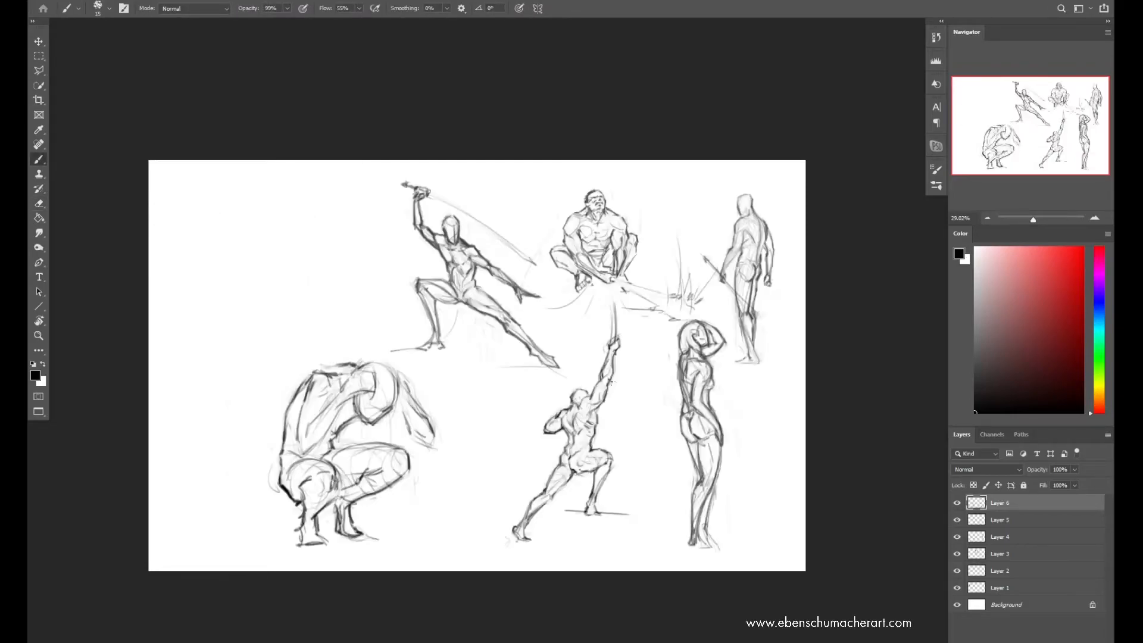
pyautogui.press('l')
pyautogui.moveTo(382, 493); pyautogui.dragTo(383, 492)
pyautogui.hotkey('ctrl', 't')
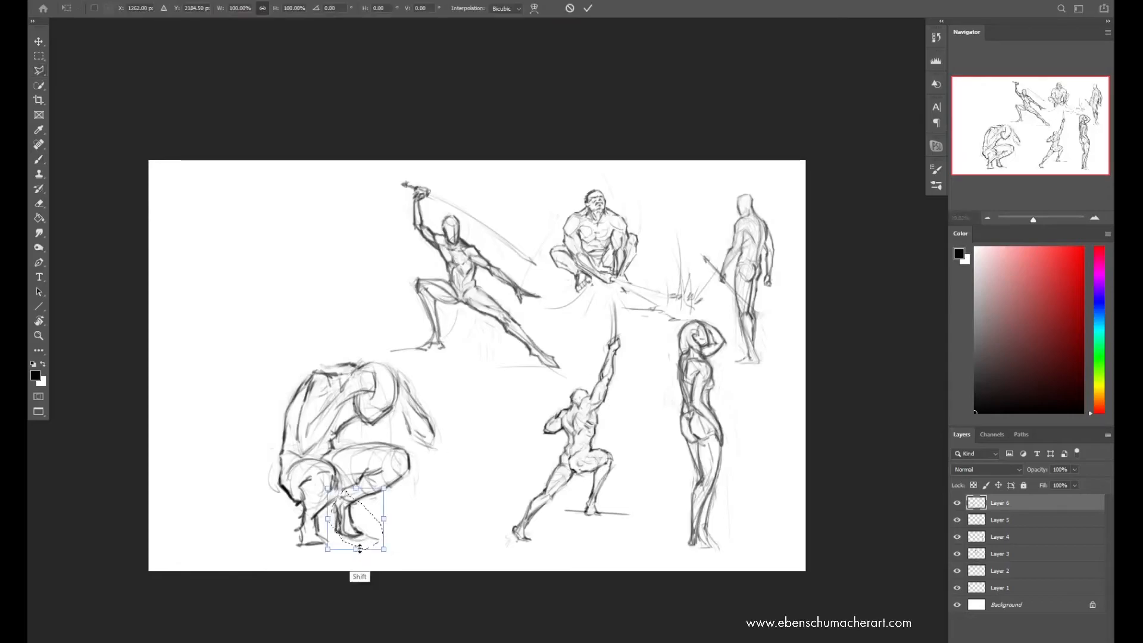
pyautogui.moveTo(357, 548); pyautogui.dragTo(374, 550)
pyautogui.press('Return')
pyautogui.hotkey('ctrl', 'd')
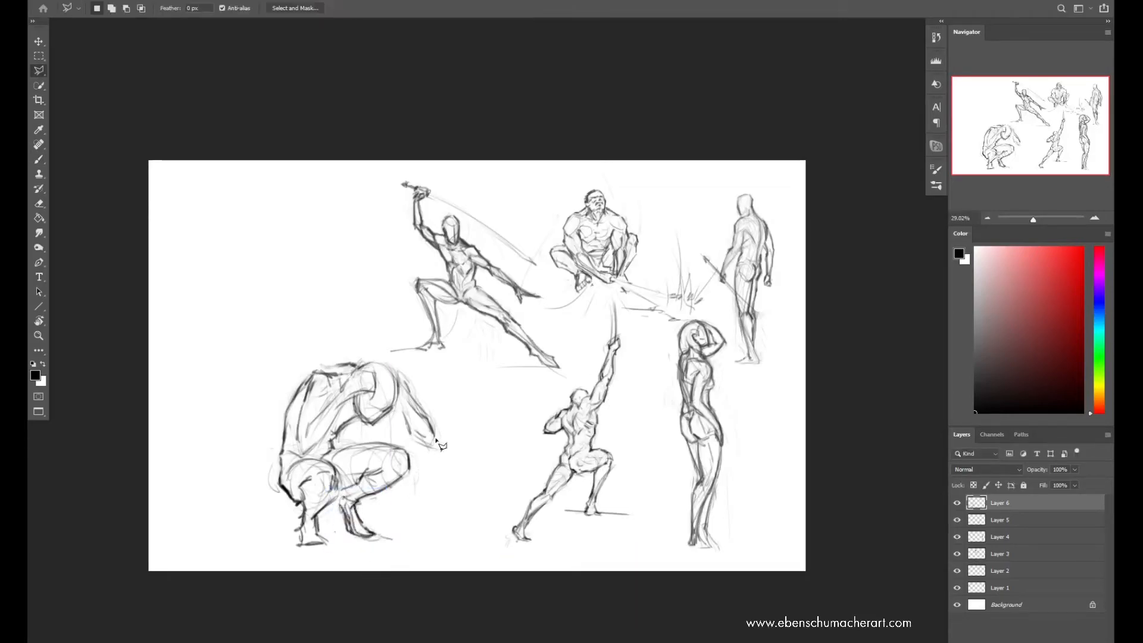
# Skew the whole squatting figure slightly so its upper body leans back over the feet
pyautogui.hotkey('ctrl', 't')
pyautogui.moveTo(362, 356); pyautogui.dragTo(353, 356)
pyautogui.press('Return')
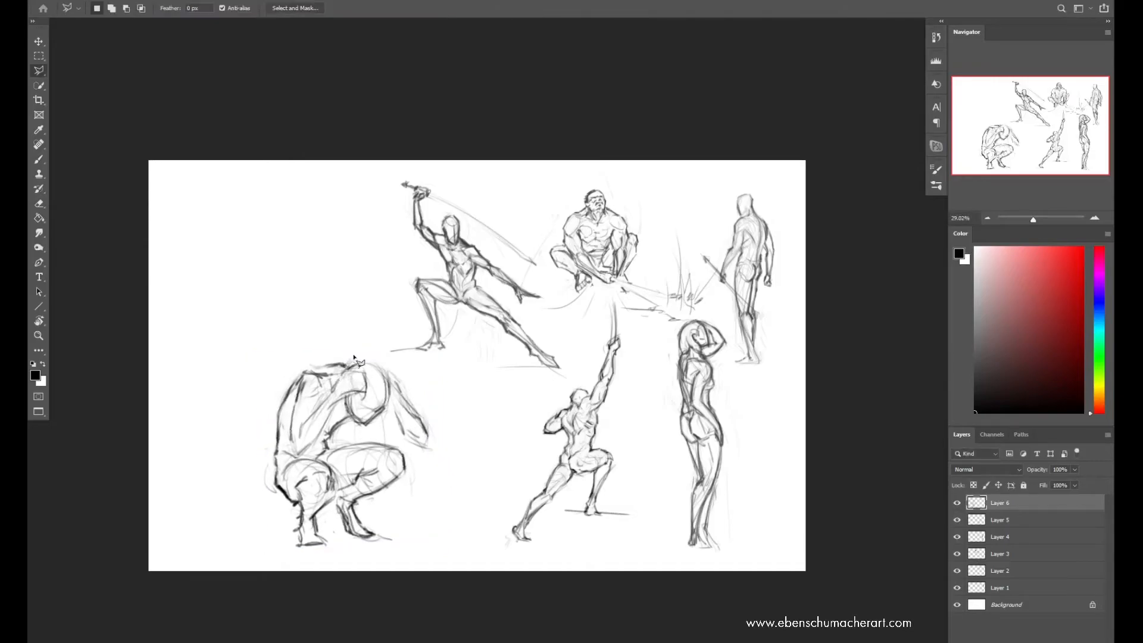
# Mirror the canvas back and darken the outline of the squatting figure's far arm from elbow to head, undoing weak strokes
pyautogui.hotkey('ctrl', 'shift', 'h')
pyautogui.moveTo(624, 402); pyautogui.dragTo(631, 402)
pyautogui.press('b')
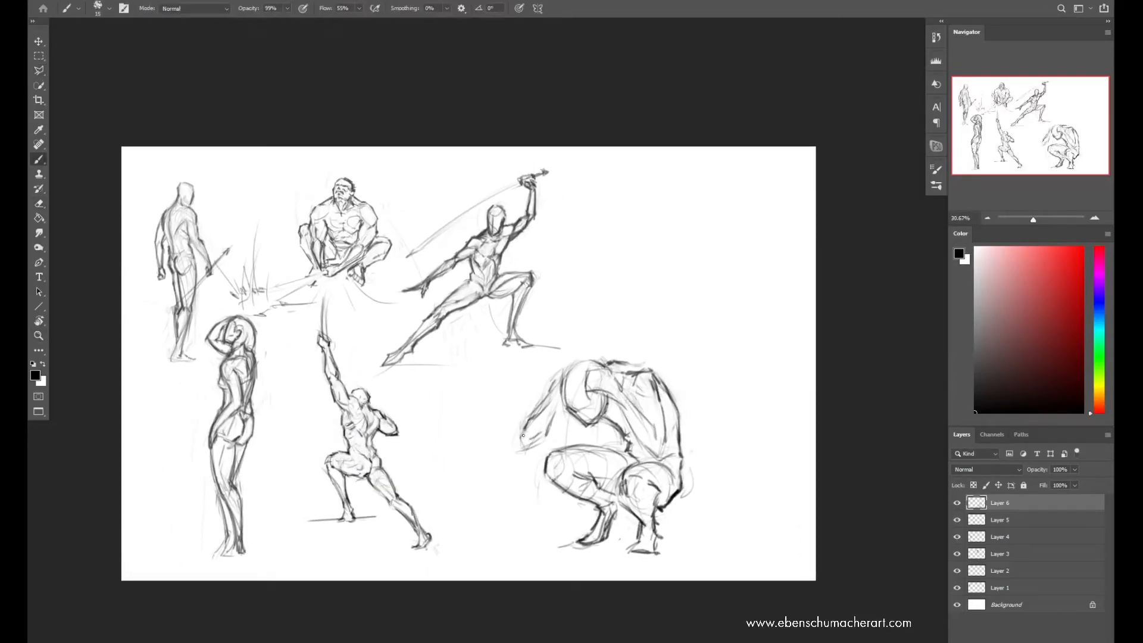
pyautogui.hotkey('ctrl', 'z')
pyautogui.moveTo(525, 427); pyautogui.dragTo(529, 445)
pyautogui.moveTo(529, 445)
pyautogui.mouseDown()
pyautogui.moveTo(544, 436)
pyautogui.moveTo(551, 400)
pyautogui.mouseUp()
pyautogui.moveTo(560, 395)
pyautogui.mouseDown()
pyautogui.moveTo(549, 429)
pyautogui.moveTo(575, 362)
pyautogui.moveTo(539, 408)
pyautogui.moveTo(563, 371)
pyautogui.moveTo(552, 388)
pyautogui.mouseUp()
pyautogui.hotkey('ctrl', 'z')
pyautogui.press('e')
pyautogui.press('b')
pyautogui.moveTo(564, 410)
pyautogui.mouseDown()
pyautogui.moveTo(553, 423)
pyautogui.moveTo(561, 388)
pyautogui.mouseUp()
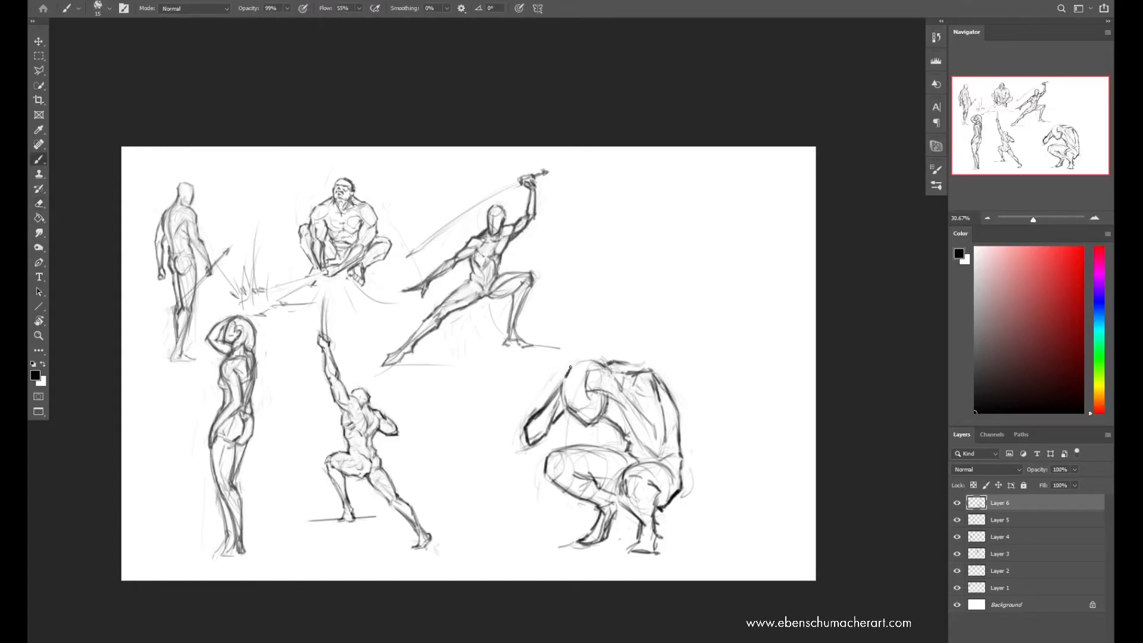
pyautogui.moveTo(570, 410)
pyautogui.mouseDown()
pyautogui.moveTo(606, 398)
pyautogui.moveTo(586, 424)
pyautogui.moveTo(568, 412)
pyautogui.mouseUp()
# Strengthen the outline of the squatting figure's bowed head, mirror the canvas, and clean up the lines around the jaw
pyautogui.press('e')
pyautogui.press('b')
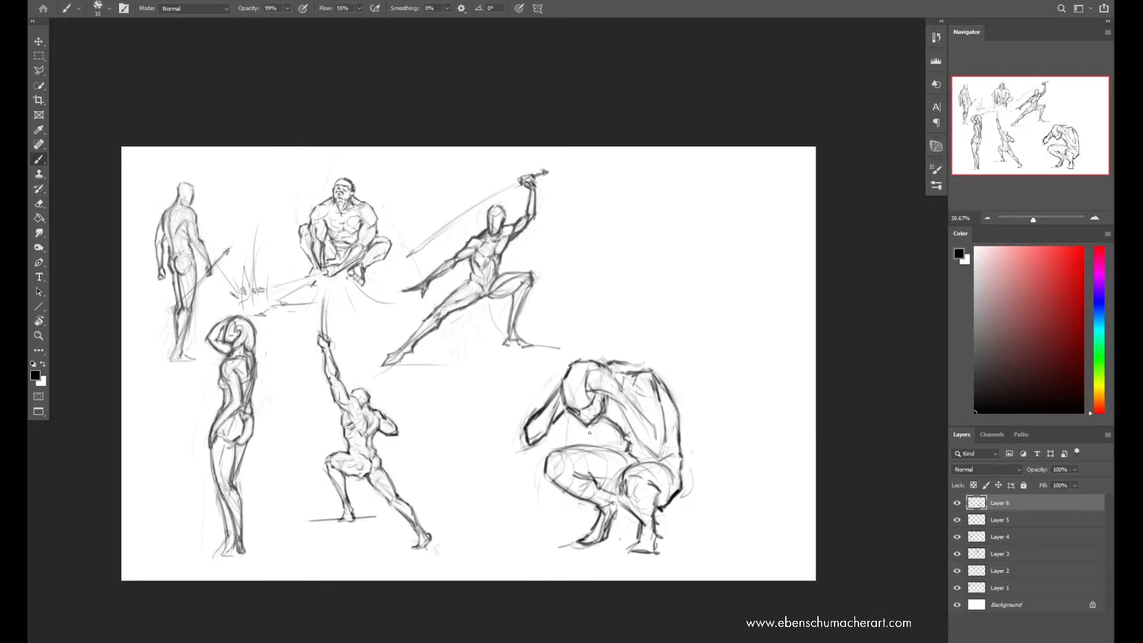
pyautogui.hotkey('ctrl', 'shift', 'h')
pyautogui.press('e')
pyautogui.press('b')
pyautogui.press('e')
pyautogui.moveTo(353, 426)
pyautogui.mouseDown()
pyautogui.moveTo(335, 410)
pyautogui.moveTo(359, 424)
pyautogui.mouseUp()
pyautogui.press('b')
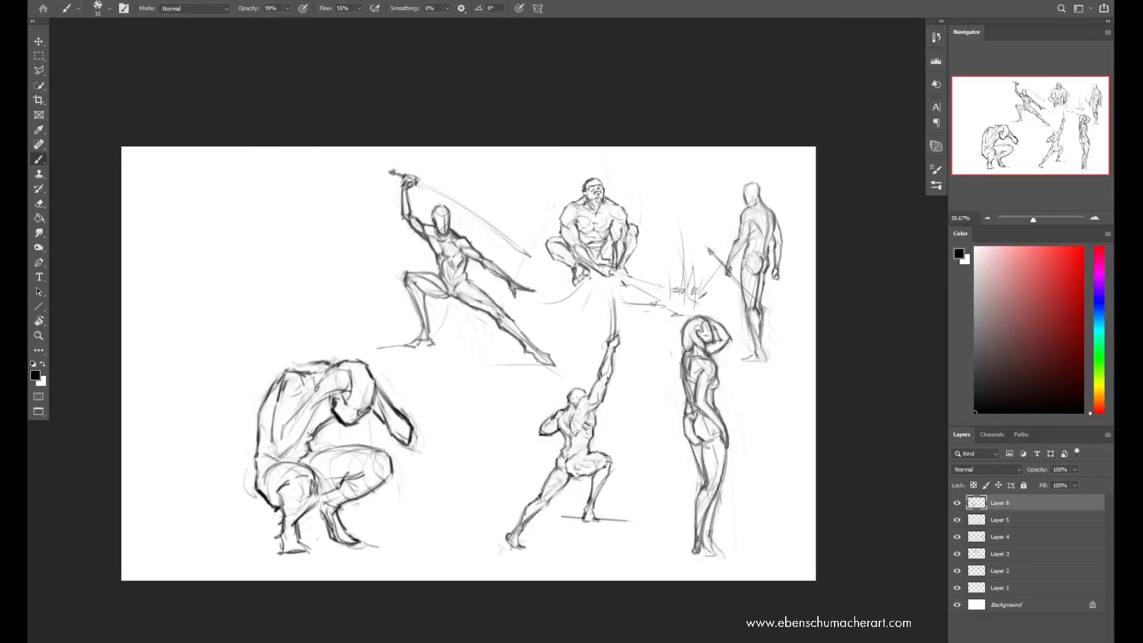
# Define the squatting figure's near arm and shoulder with darker contours, and erase excess lines along the upper back and head
pyautogui.moveTo(285, 421); pyautogui.dragTo(316, 389)
pyautogui.moveTo(299, 441); pyautogui.dragTo(321, 404)
pyautogui.moveTo(348, 372)
pyautogui.mouseDown()
pyautogui.moveTo(279, 409)
pyautogui.moveTo(280, 398)
pyautogui.mouseUp()
pyautogui.press('e')
pyautogui.moveTo(293, 363); pyautogui.dragTo(335, 365)
pyautogui.press('b')
pyautogui.press('e')
pyautogui.press('e')
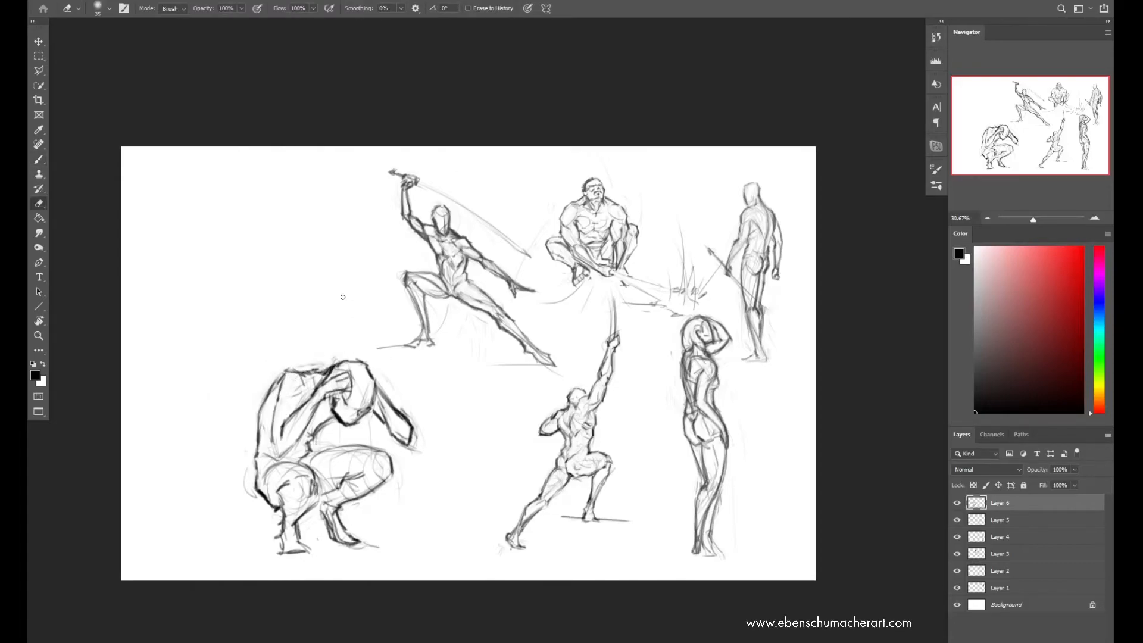
# Mirror the canvas back, select the squatting figure's head and hand, and transform them slightly toward the shoulders
pyautogui.hotkey('ctrl', 'shift', 'h')
pyautogui.press('l')
pyautogui.moveTo(568, 426)
pyautogui.mouseDown()
pyautogui.moveTo(614, 437)
pyautogui.moveTo(565, 424)
pyautogui.mouseUp()
pyautogui.hotkey('ctrl', 't')
pyautogui.moveTo(588, 375); pyautogui.dragTo(592, 374)
pyautogui.press('Return')
pyautogui.hotkey('ctrl', 'shift', 'f')
pyautogui.click(623, 208)
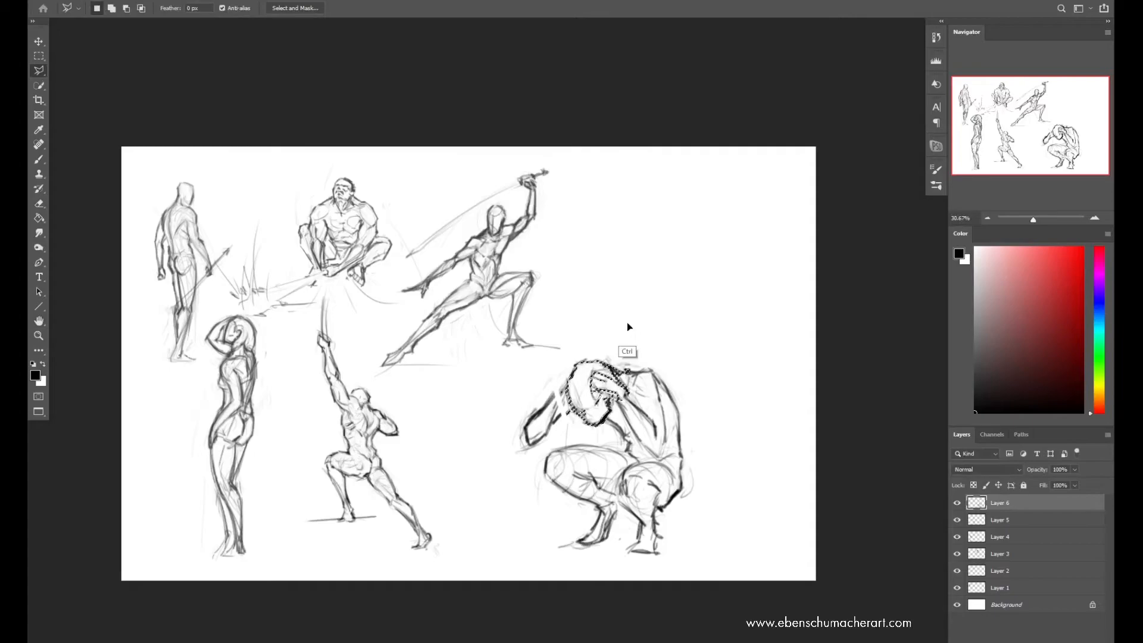
pyautogui.hotkey('ctrl', 'space')
pyautogui.moveTo(623, 415); pyautogui.dragTo(610, 429)
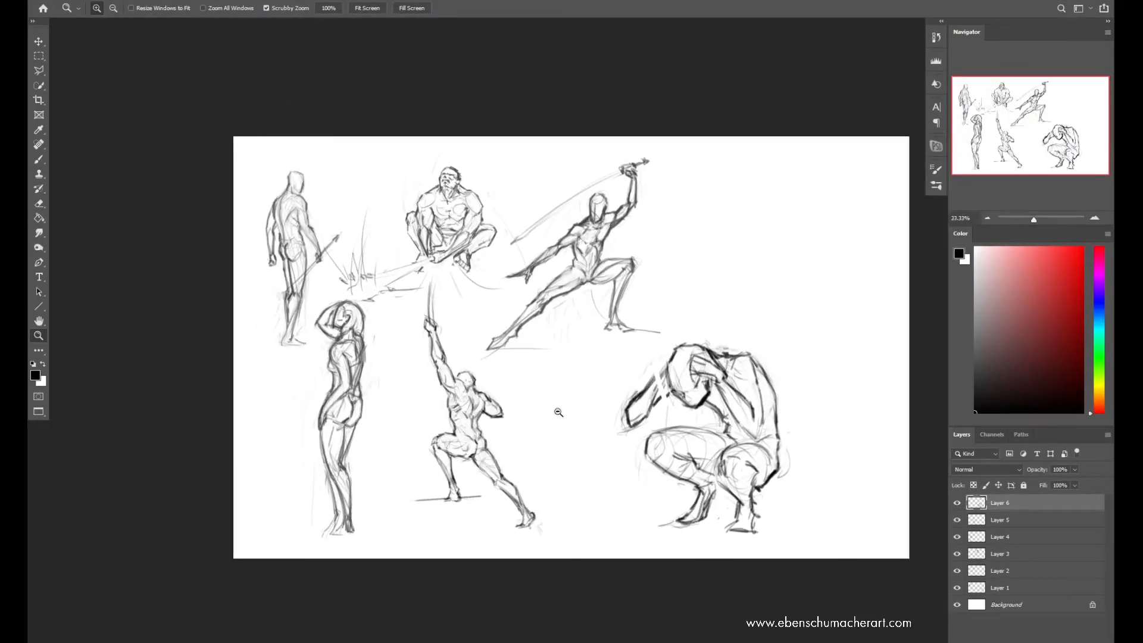
pyautogui.press('b')
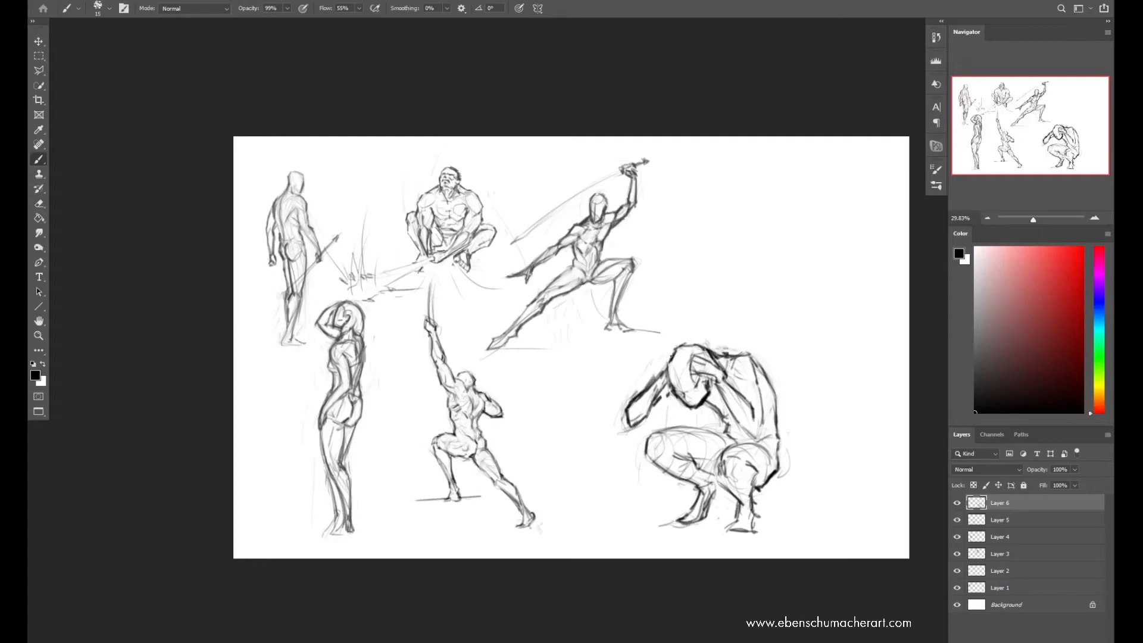
# Mirror the canvas, select the squatting figure's head and hand, scale them down slightly, and mirror the canvas back
pyautogui.press('e')
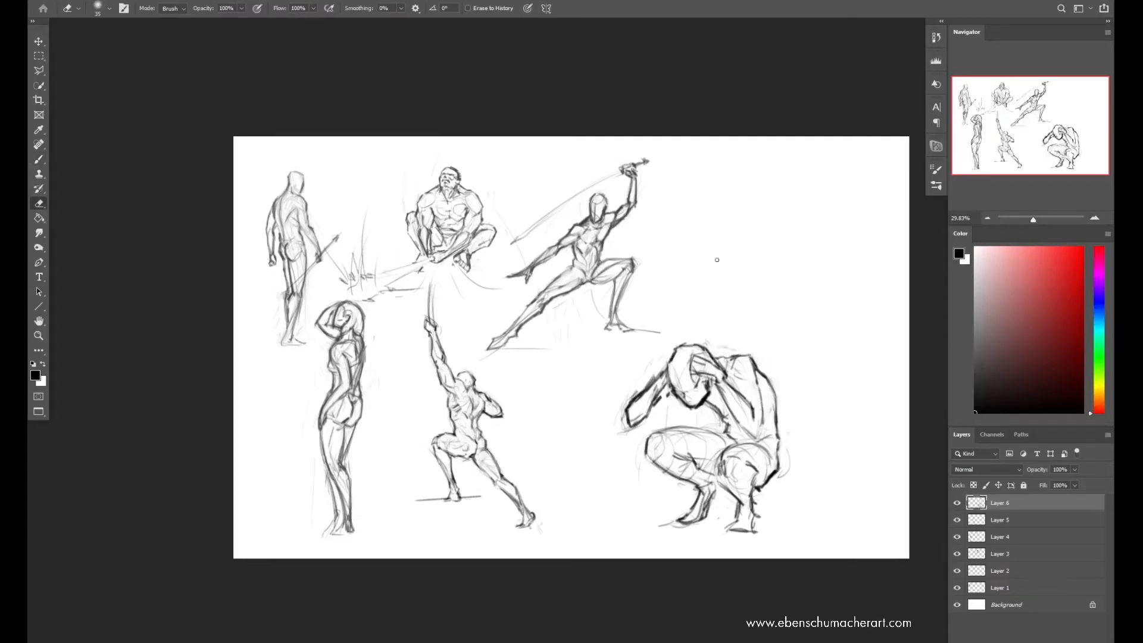
pyautogui.press('b')
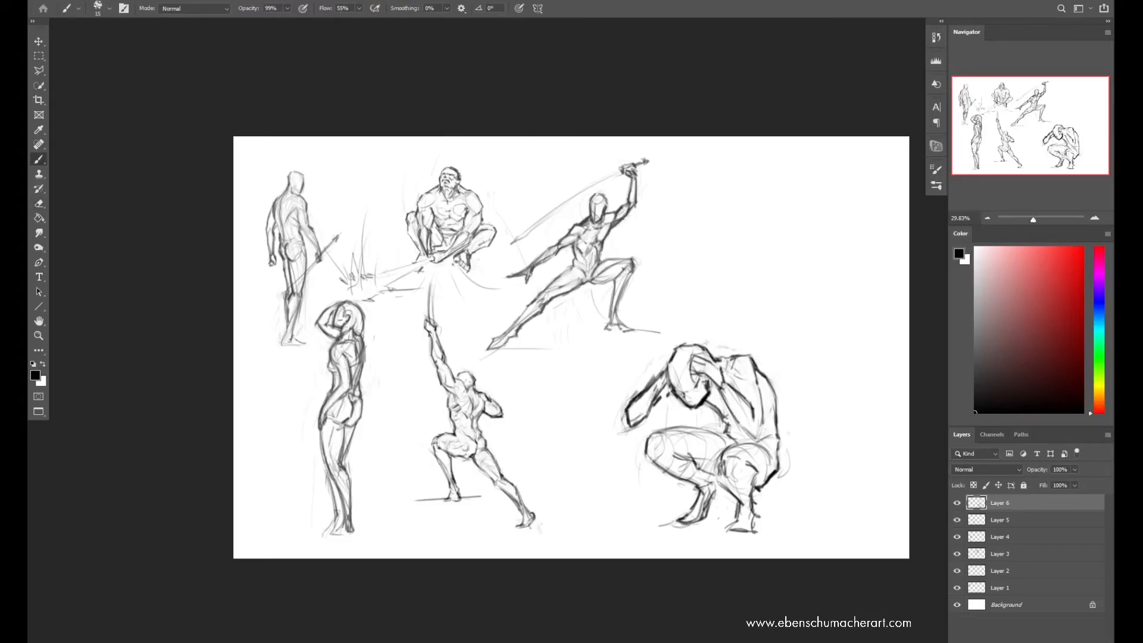
pyautogui.press('F2')
pyautogui.moveTo(684, 345); pyautogui.dragTo(626, 397)
pyautogui.press('z')
pyautogui.press('l')
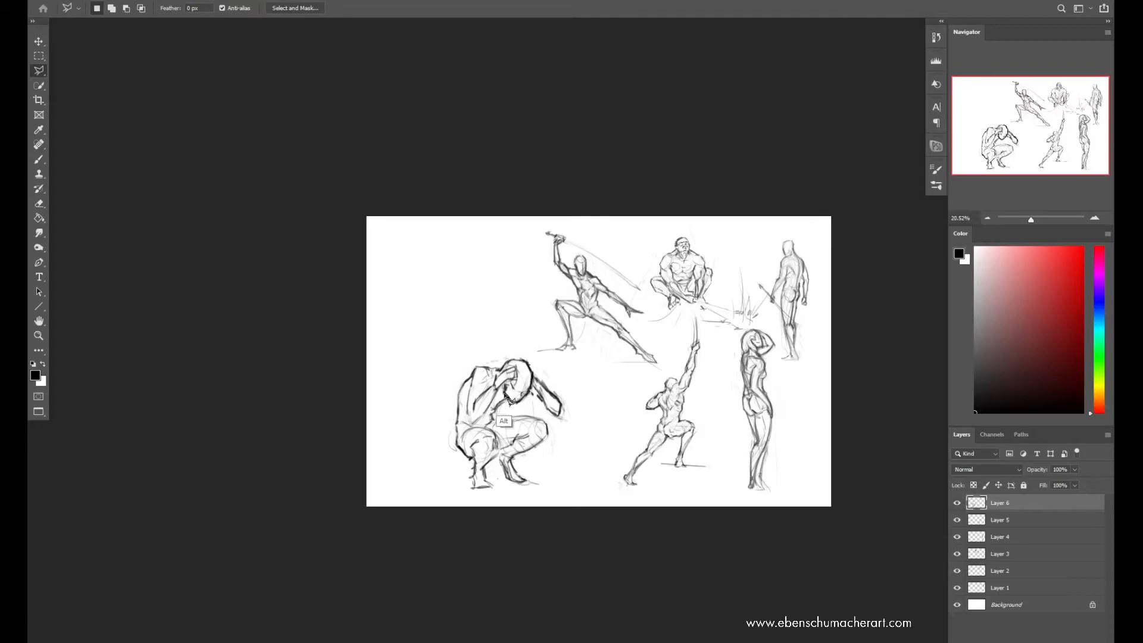
pyautogui.moveTo(506, 405); pyautogui.dragTo(501, 384)
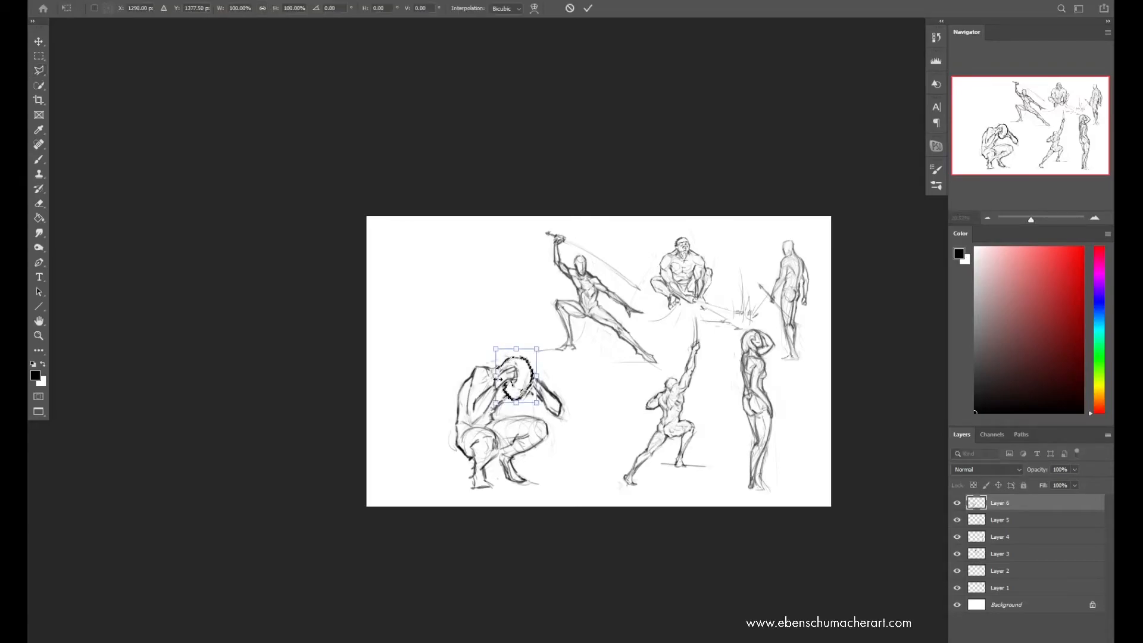
pyautogui.hotkey('ctrl', 'd')
pyautogui.hotkey('ctrl', 't')
pyautogui.moveTo(536, 403); pyautogui.dragTo(533, 400)
pyautogui.press('Return')
pyautogui.hotkey('ctrl', 'shift', 'h')
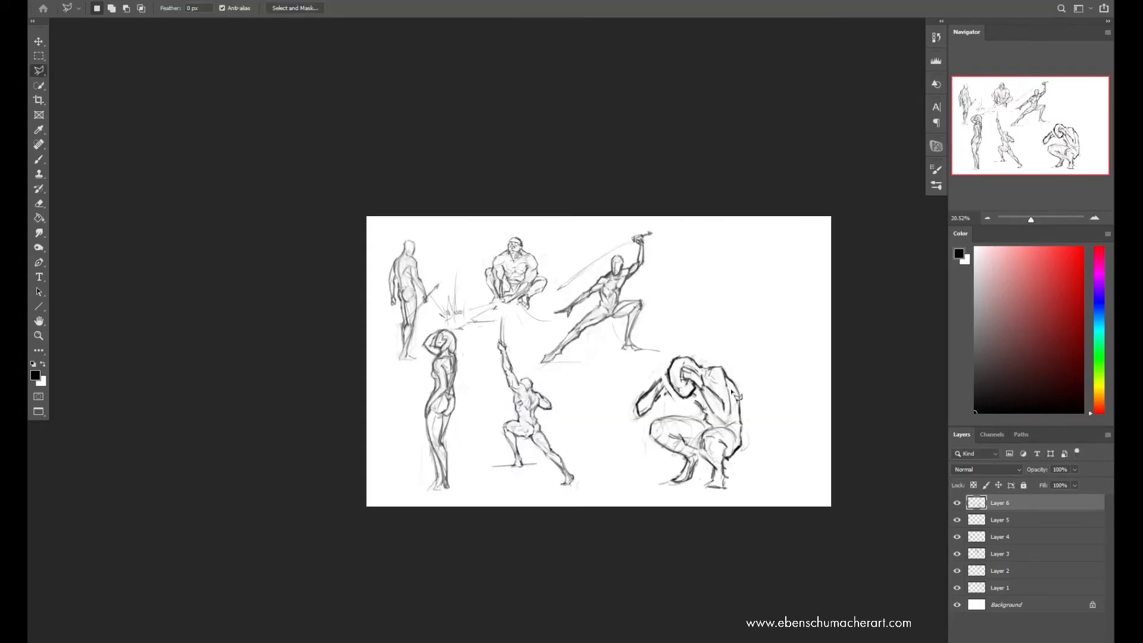
# Clean up lines beneath the squatting figure's near arm, select and transform the far forearm slightly, and mirror the canvas
pyautogui.scroll(1, 710, 417)
pyautogui.press('e')
pyautogui.moveTo(697, 402); pyautogui.dragTo(705, 420)
pyautogui.press('b')
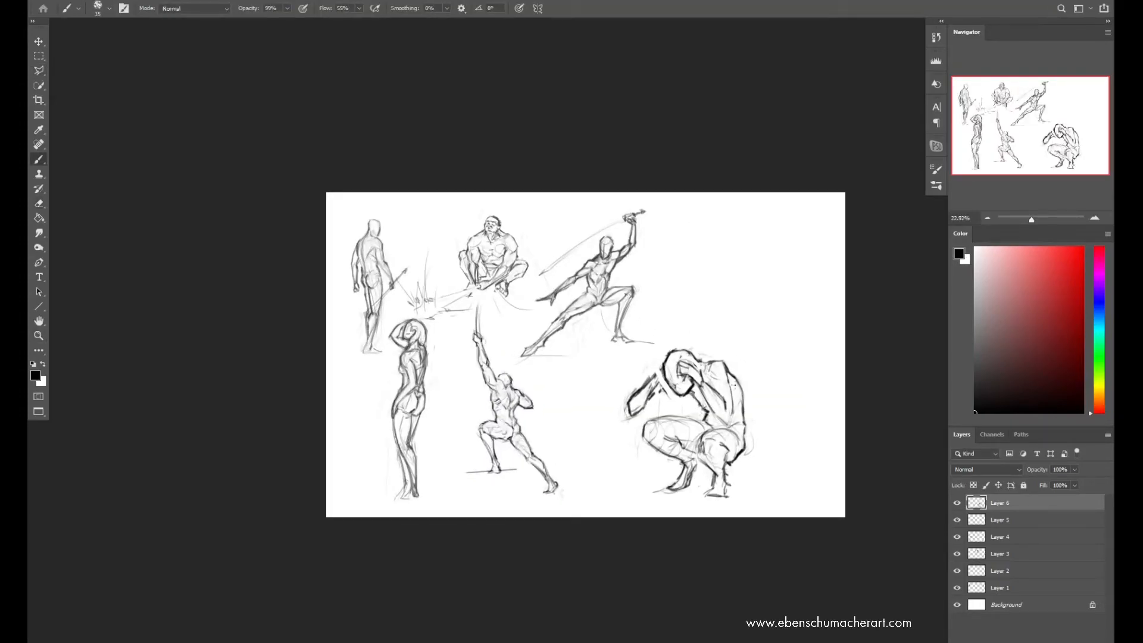
pyautogui.press('l')
pyautogui.moveTo(666, 375)
pyautogui.mouseDown()
pyautogui.moveTo(669, 417)
pyautogui.moveTo(655, 394)
pyautogui.mouseUp()
pyautogui.hotkey('ctrl', 't')
pyautogui.press('Return')
pyautogui.hotkey('ctrl', 'shift', 'h')
pyautogui.press('b')
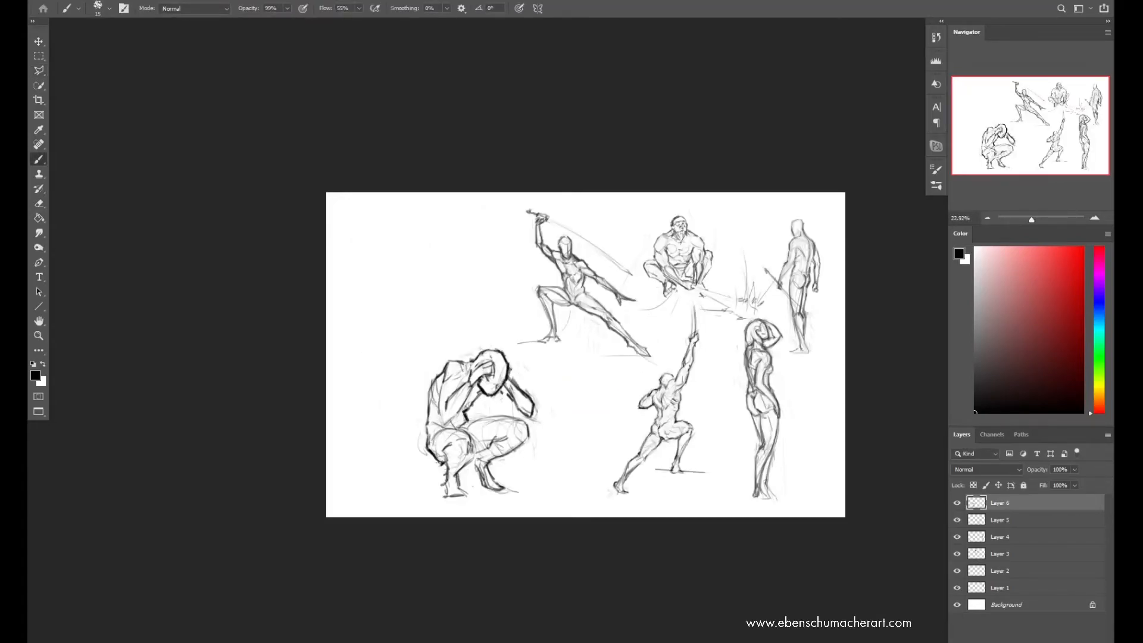
# Darken the squatting figure's near shin contour and the top edge of the far thigh, erasing construction lines around them
pyautogui.hotkey('ctrl', 'z')
pyautogui.moveTo(470, 458)
pyautogui.mouseDown()
pyautogui.moveTo(472, 488)
pyautogui.moveTo(453, 471)
pyautogui.mouseUp()
pyautogui.moveTo(468, 455); pyautogui.dragTo(455, 472)
pyautogui.press('e')
pyautogui.moveTo(468, 423)
pyautogui.mouseDown()
pyautogui.moveTo(526, 422)
pyautogui.moveTo(485, 448)
pyautogui.moveTo(495, 461)
pyautogui.mouseUp()
pyautogui.press('b')
pyautogui.press('e')
pyautogui.press('b')
pyautogui.press('e')
pyautogui.press('b')
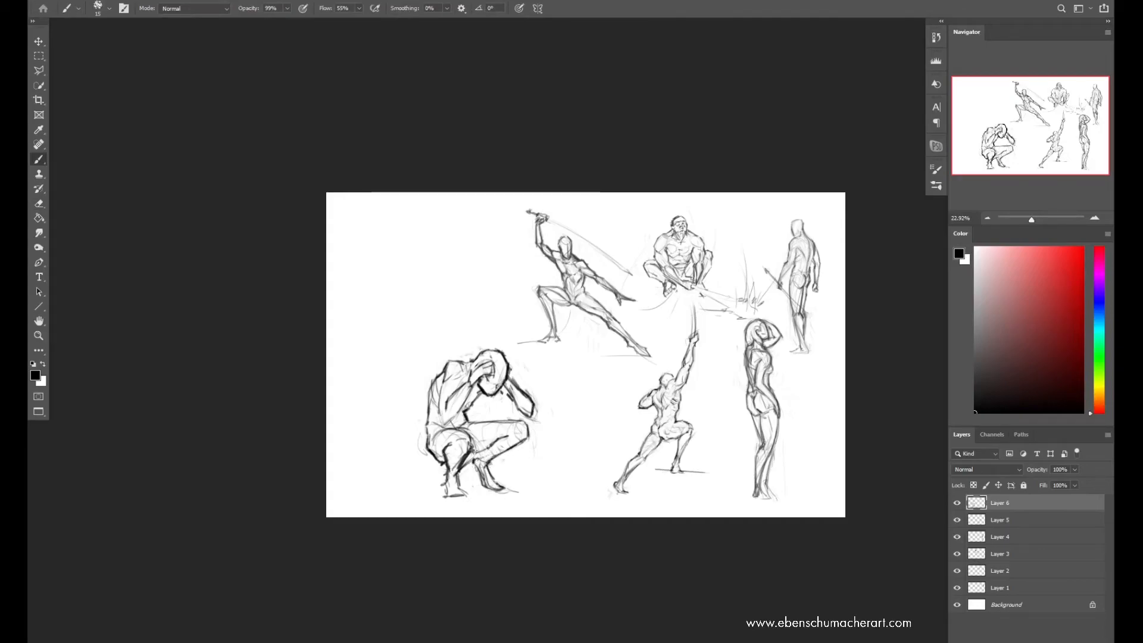
# Refine the squatting figure's near knee, and erase excess lines around the face, far arm and back of the head
pyautogui.press('e')
pyautogui.press('b')
pyautogui.moveTo(458, 447)
pyautogui.mouseDown()
pyautogui.moveTo(454, 463)
pyautogui.moveTo(465, 433)
pyautogui.moveTo(471, 442)
pyautogui.mouseUp()
pyautogui.press('e')
pyautogui.press('b')
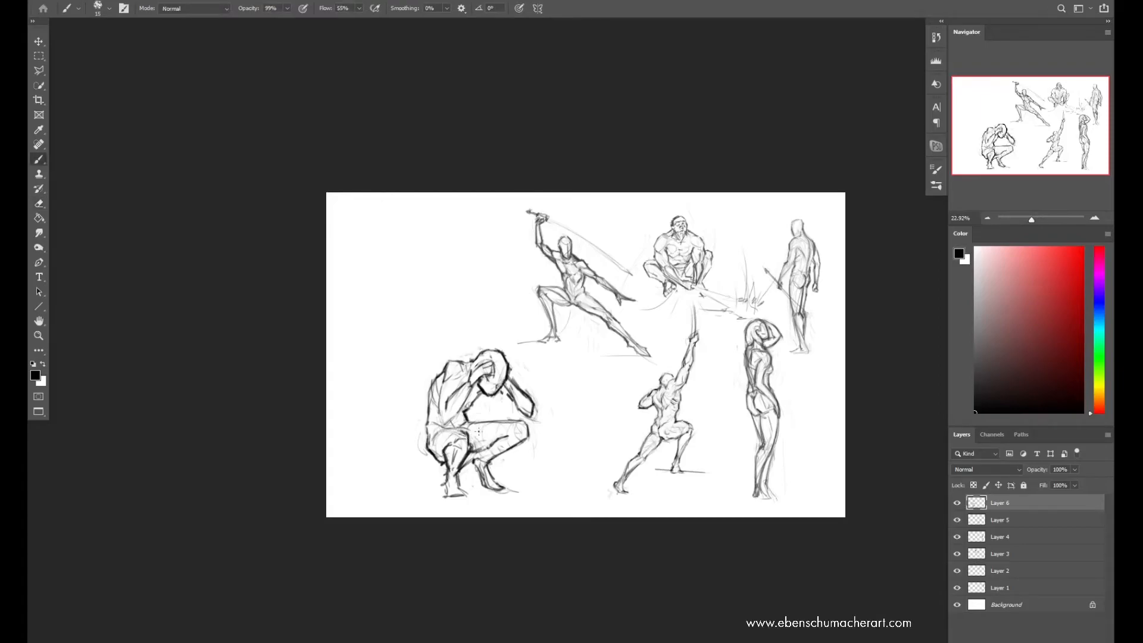
pyautogui.press('e')
pyautogui.moveTo(502, 390); pyautogui.dragTo(491, 396)
pyautogui.press('b')
pyautogui.press('e')
pyautogui.press('b')
pyautogui.press('e')
pyautogui.moveTo(520, 389); pyautogui.dragTo(509, 359)
# Mirror the canvas back, draw ground lines beneath the squatting figure's feet, and transform the whole figure slightly
pyautogui.hotkey('ctrl', 'f')
pyautogui.press('b')
pyautogui.moveTo(674, 491); pyautogui.dragTo(643, 494)
pyautogui.moveTo(636, 498); pyautogui.dragTo(715, 496)
pyautogui.moveTo(640, 504); pyautogui.dragTo(787, 491)
pyautogui.hotkey('ctrl', 't')
pyautogui.moveTo(792, 316); pyautogui.dragTo(784, 302)
pyautogui.press('Return')
# Touch up the squatting figure's head, far arm and knee contours by alternately erasing and redrawing lines
pyautogui.press('e')
pyautogui.press('b')
pyautogui.press('e')
pyautogui.press('b')
pyautogui.press('e')
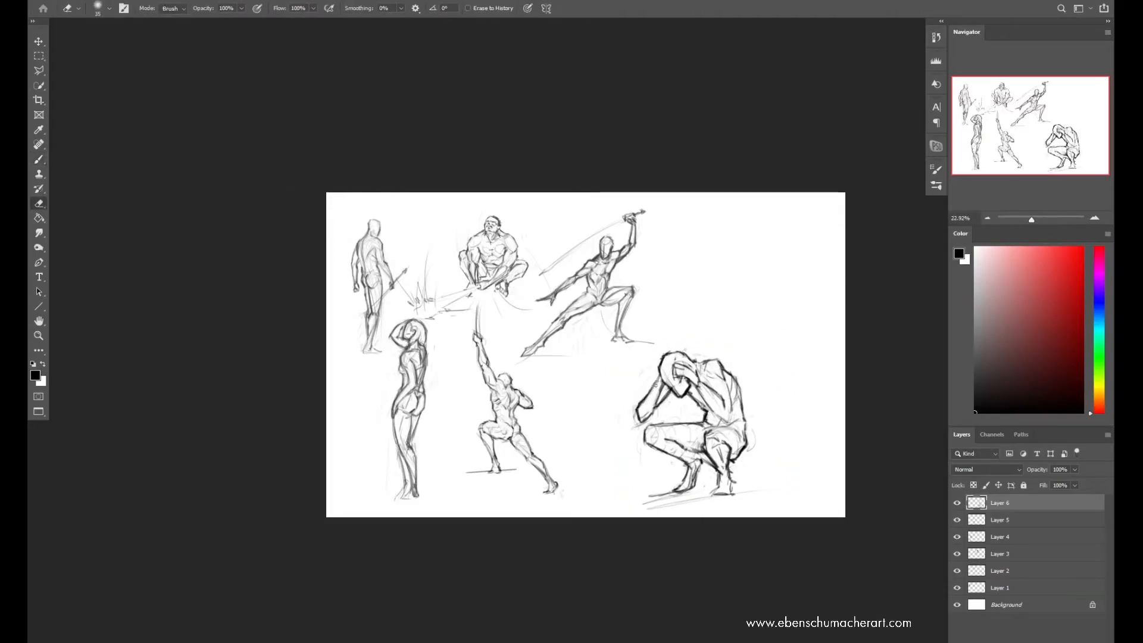
pyautogui.press('b')
# Mirror the canvas, select the squatting figure's far forearm, distort its elbow inward, and erase leftover lines near the face
pyautogui.hotkey('ctrl', 'shift', 'h')
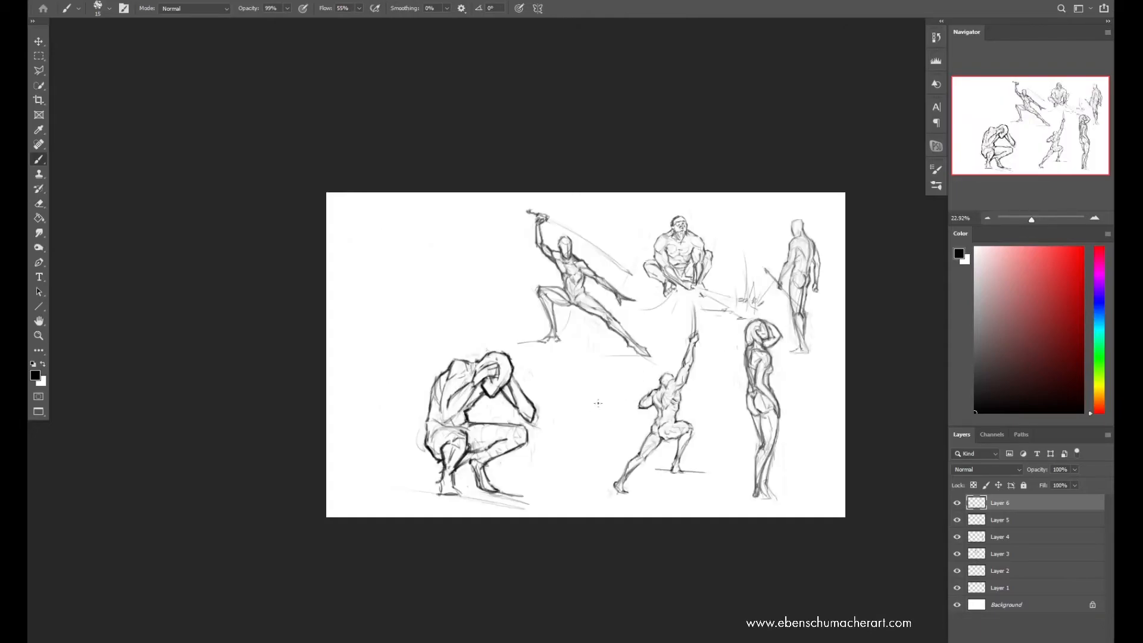
pyautogui.press('l')
pyautogui.moveTo(515, 372)
pyautogui.mouseDown()
pyautogui.moveTo(551, 432)
pyautogui.moveTo(515, 371)
pyautogui.mouseUp()
pyautogui.hotkey('ctrl', 't')
pyautogui.moveTo(560, 431); pyautogui.dragTo(547, 423)
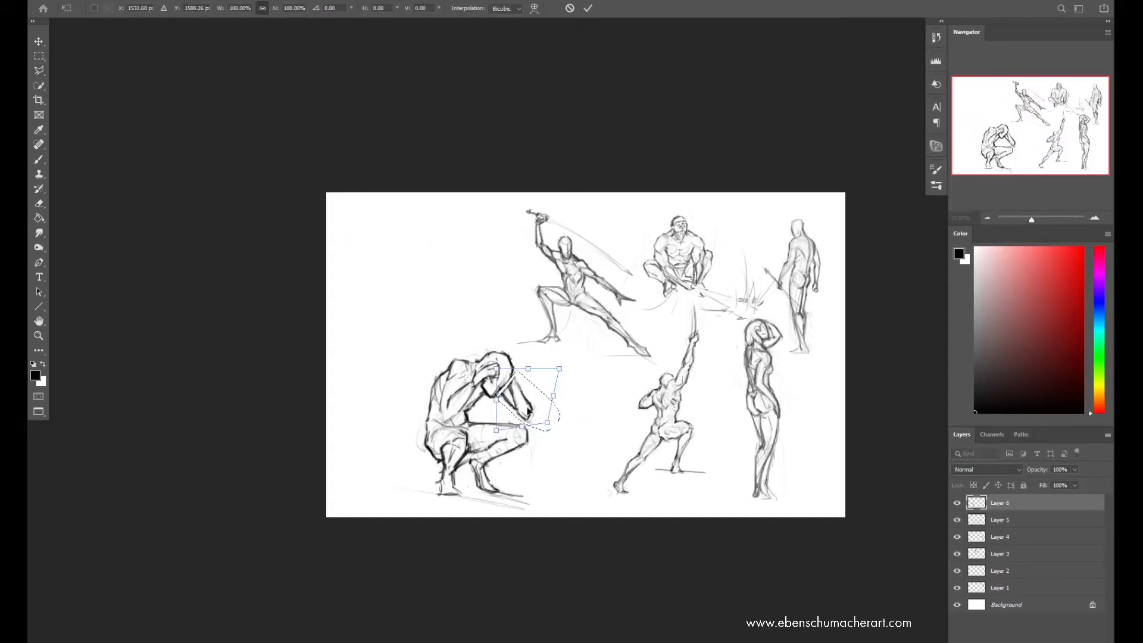
pyautogui.press('Return')
pyautogui.hotkey('ctrl', 'd')
pyautogui.press('e')
pyautogui.moveTo(505, 380); pyautogui.dragTo(496, 390)
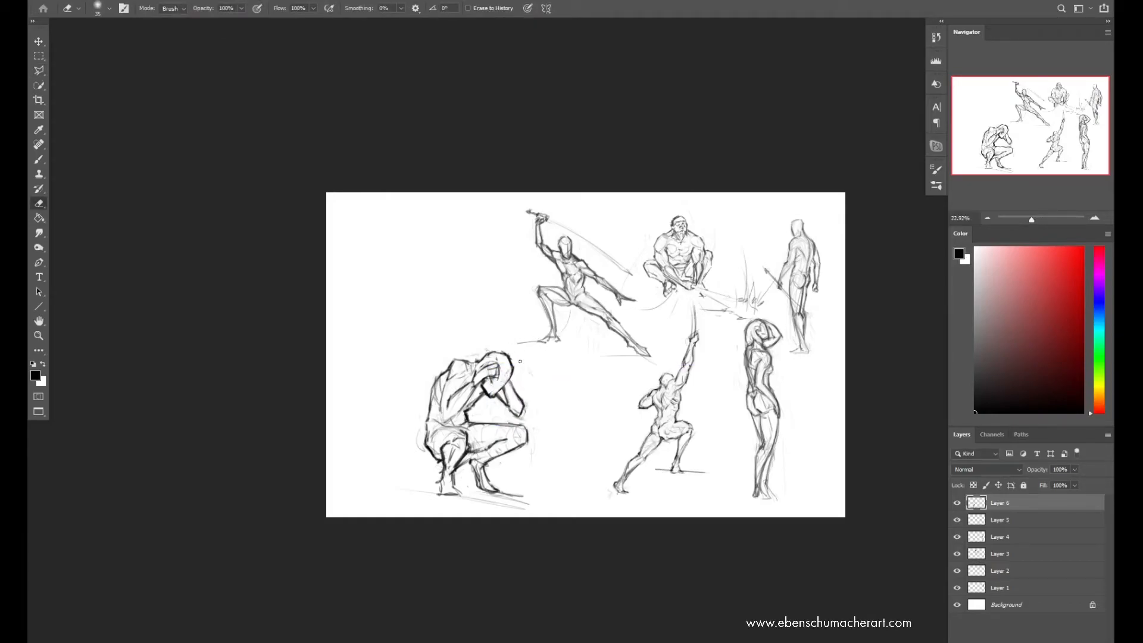
# Mirror the canvas back, scale the squatting figure to 81.30% and again to 67.66%, and place it below the lunging swordsman
pyautogui.hotkey('ctrl', 'shift', 'h')
pyautogui.hotkey('ctrl', 't')
pyautogui.moveTo(713, 347); pyautogui.dragTo(713, 378)
pyautogui.moveTo(708, 430); pyautogui.dragTo(604, 407)
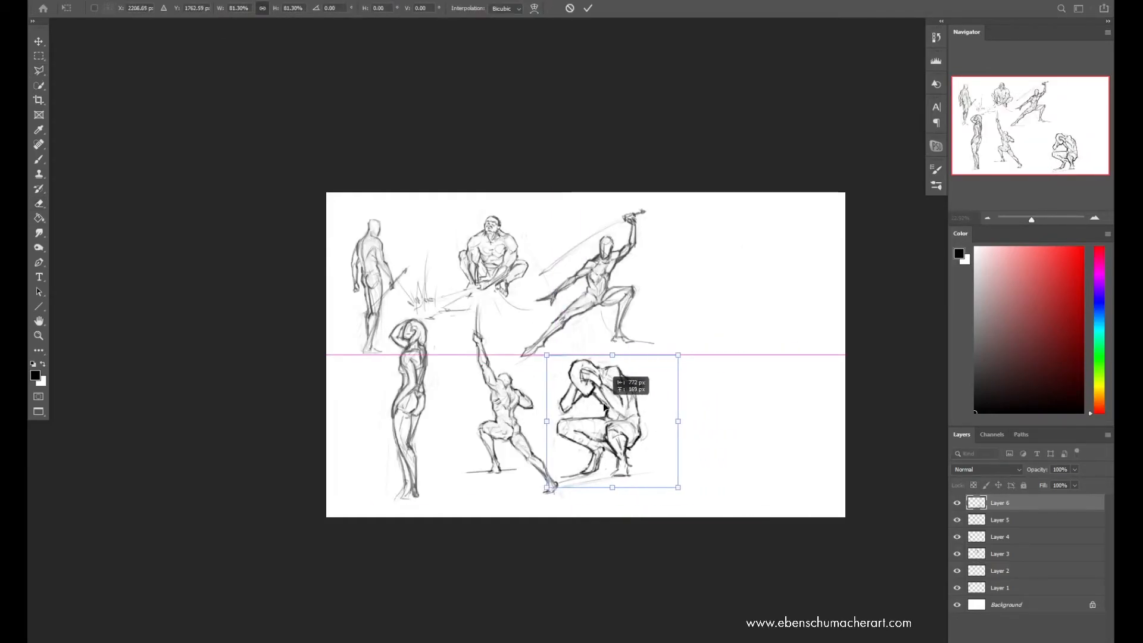
pyautogui.press('Return')
pyautogui.hotkey('ctrl', 't')
pyautogui.moveTo(613, 356); pyautogui.dragTo(612, 399)
pyautogui.moveTo(605, 434); pyautogui.dragTo(602, 395)
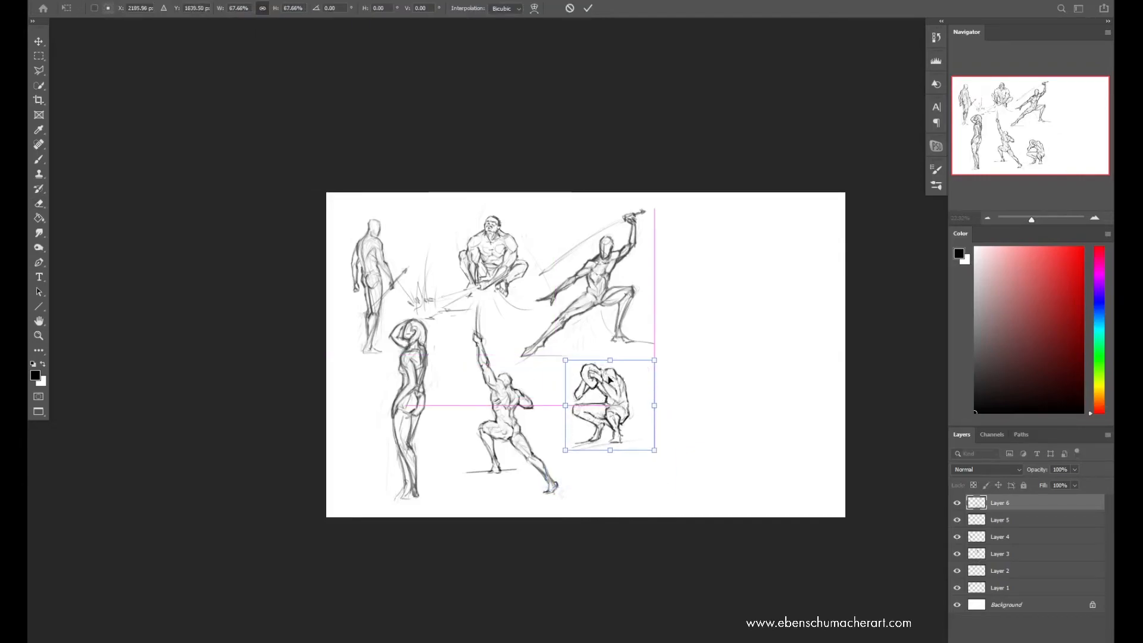
pyautogui.press('Return')
# Mirror the canvas and add a new layer for the next figure in the blank area
pyautogui.hotkey('ctrl', 'shift', 'h')
pyautogui.hotkey('ctrl', 'shift', 'alt', 'n')
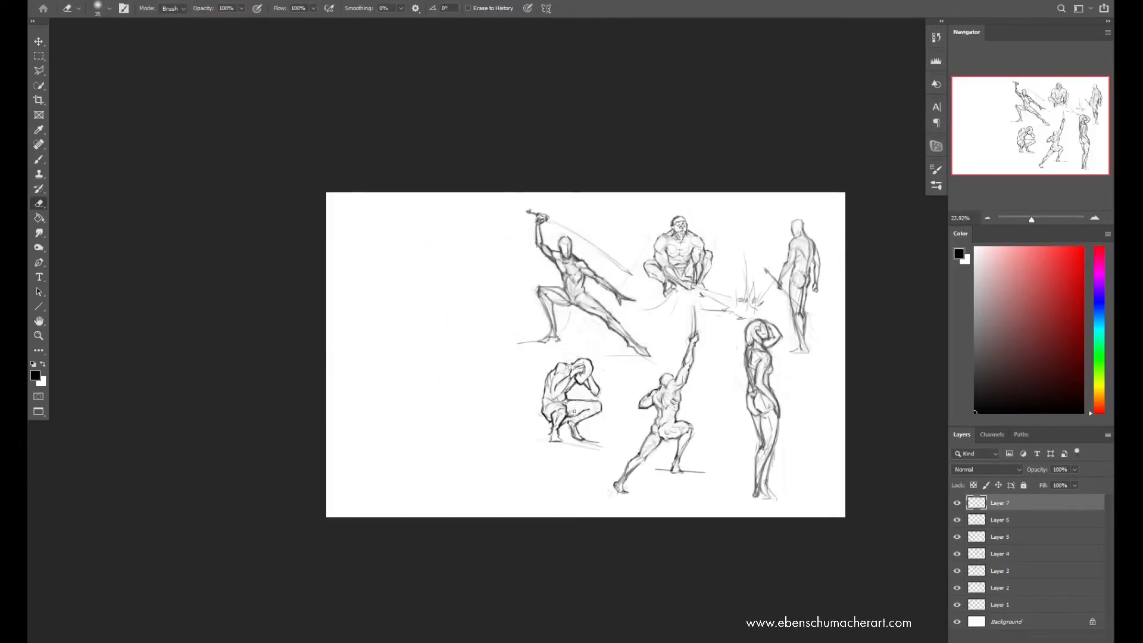
pyautogui.press('b')
pyautogui.scroll(1, 462, 375)
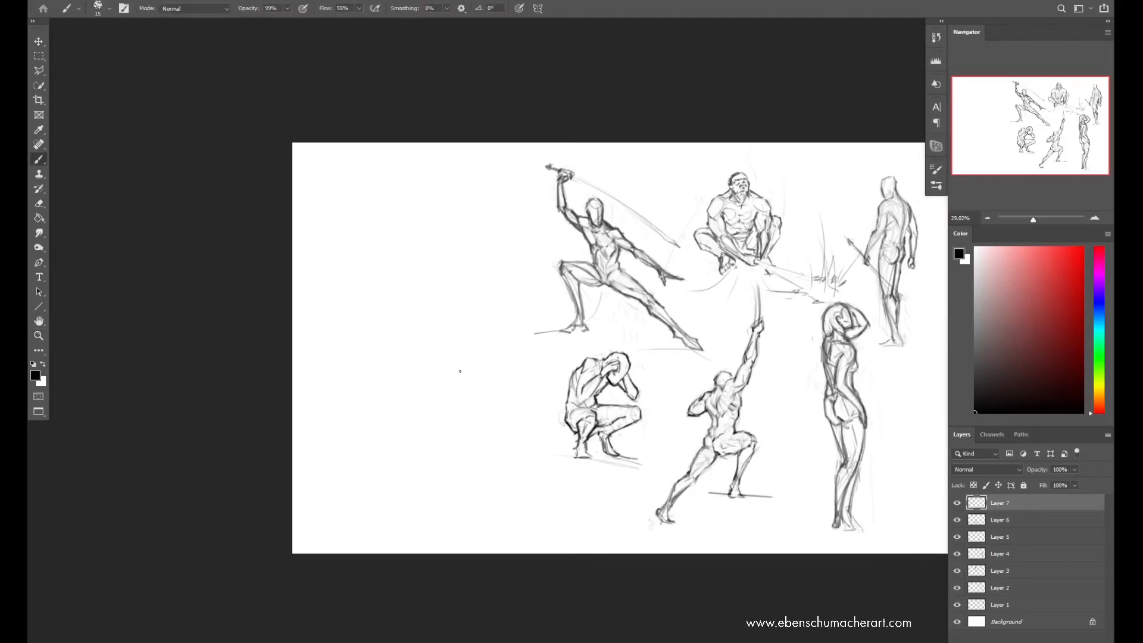
pyautogui.scroll(1, 455, 377)
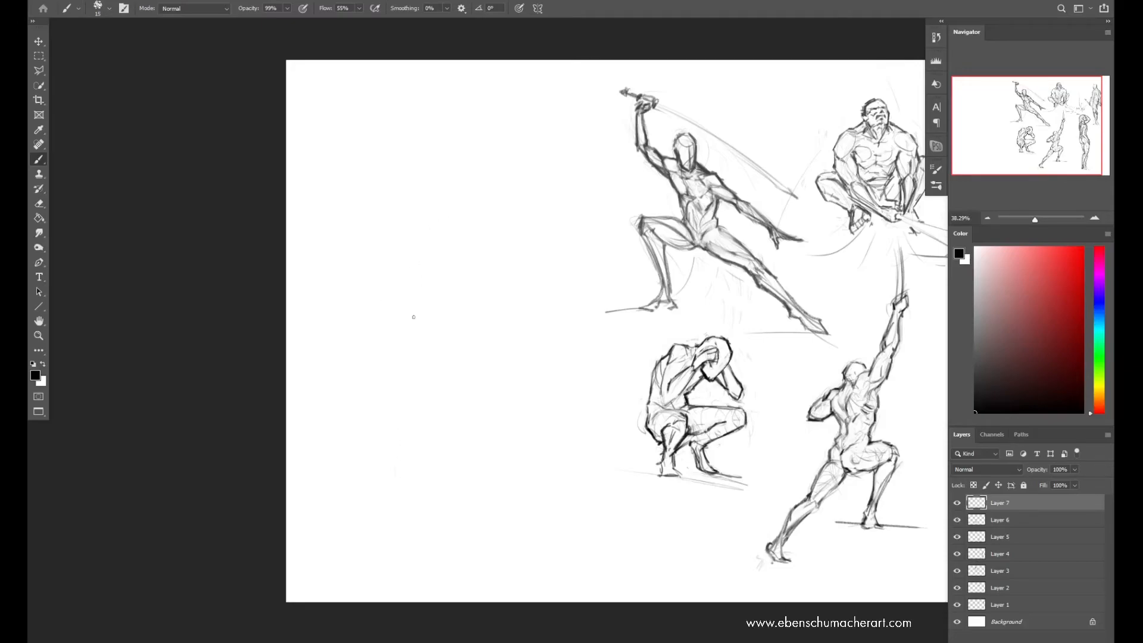
# Sketch light sweeping gesture arcs for a new standing figure in the blank area, undoing weak strokes
pyautogui.moveTo(447, 194); pyautogui.dragTo(417, 381)
pyautogui.moveTo(538, 256); pyautogui.dragTo(430, 439)
pyautogui.moveTo(438, 208); pyautogui.dragTo(405, 355)
pyautogui.hotkey('ctrl', 'z')
pyautogui.moveTo(508, 215); pyautogui.dragTo(438, 380)
pyautogui.moveTo(447, 194)
pyautogui.mouseDown()
pyautogui.moveTo(514, 218)
pyautogui.moveTo(429, 397)
pyautogui.mouseUp()
pyautogui.moveTo(418, 304); pyautogui.dragTo(417, 449)
pyautogui.hotkey('ctrl', 'z')
pyautogui.moveTo(426, 205); pyautogui.dragTo(412, 324)
pyautogui.moveTo(514, 233); pyautogui.dragTo(454, 354)
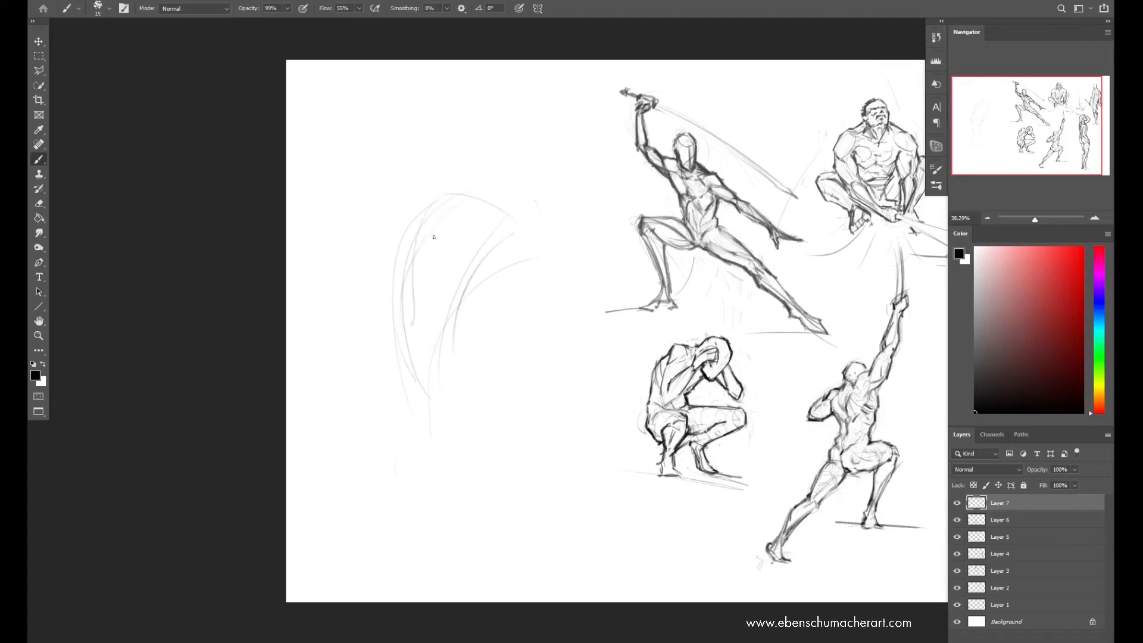
# Scale the gesture lines down, and sketch the new figure's long torso-to-leg curve and lowered arm
pyautogui.hotkey('ctrl', 't')
pyautogui.moveTo(550, 186); pyautogui.dragTo(506, 234)
pyautogui.press('Return')
pyautogui.moveTo(442, 249); pyautogui.dragTo(408, 345)
pyautogui.moveTo(427, 262)
pyautogui.mouseDown()
pyautogui.moveTo(408, 334)
pyautogui.moveTo(413, 401)
pyautogui.mouseUp()
pyautogui.moveTo(424, 272); pyautogui.dragTo(484, 529)
pyautogui.moveTo(475, 512)
pyautogui.mouseDown()
pyautogui.moveTo(446, 387)
pyautogui.moveTo(489, 269)
pyautogui.mouseUp()
pyautogui.moveTo(482, 260); pyautogui.dragTo(509, 415)
# Rough in the new figure's raised arm from shoulder to hand, lightening the forearm with the eraser
pyautogui.moveTo(388, 182); pyautogui.dragTo(424, 263)
pyautogui.moveTo(388, 215); pyautogui.dragTo(402, 141)
pyautogui.press('e')
pyautogui.moveTo(386, 222)
pyautogui.mouseDown()
pyautogui.moveTo(405, 260)
pyautogui.moveTo(439, 246)
pyautogui.moveTo(396, 155)
pyautogui.moveTo(405, 137)
pyautogui.mouseUp()
pyautogui.press('b')
# Sketch the new figure's head and shoulder line, torso sides, and the trailing leg's sweeping curve
pyautogui.moveTo(446, 237); pyautogui.dragTo(433, 439)
pyautogui.moveTo(436, 243); pyautogui.dragTo(491, 212)
pyautogui.moveTo(479, 217); pyautogui.dragTo(429, 393)
pyautogui.moveTo(458, 294); pyautogui.dragTo(465, 416)
pyautogui.moveTo(464, 298); pyautogui.dragTo(481, 434)
pyautogui.moveTo(410, 325); pyautogui.dragTo(504, 520)
pyautogui.press('e')
pyautogui.press('b')
# Build up the new figure's raised upper arm, elbow and forearm with darker overlapping strokes
pyautogui.moveTo(389, 248)
pyautogui.mouseDown()
pyautogui.moveTo(404, 230)
pyautogui.moveTo(387, 214)
pyautogui.moveTo(430, 258)
pyautogui.mouseUp()
pyautogui.moveTo(378, 204)
pyautogui.mouseDown()
pyautogui.moveTo(411, 249)
pyautogui.moveTo(408, 277)
pyautogui.mouseUp()
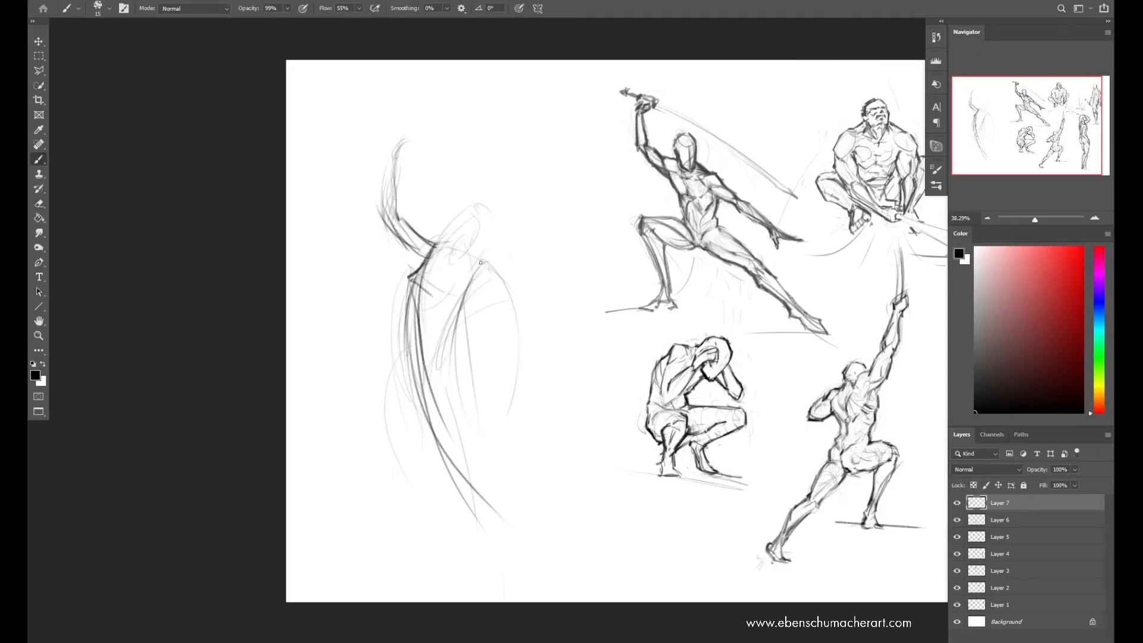
pyautogui.moveTo(390, 219); pyautogui.dragTo(423, 264)
pyautogui.moveTo(377, 178); pyautogui.dragTo(436, 270)
pyautogui.moveTo(393, 154); pyautogui.dragTo(418, 283)
# Sketch the new figure's lowered arm and block in both legs with long curves spreading from the hips
pyautogui.moveTo(460, 243); pyautogui.dragTo(497, 437)
pyautogui.moveTo(443, 280); pyautogui.dragTo(401, 468)
pyautogui.moveTo(438, 307); pyautogui.dragTo(398, 461)
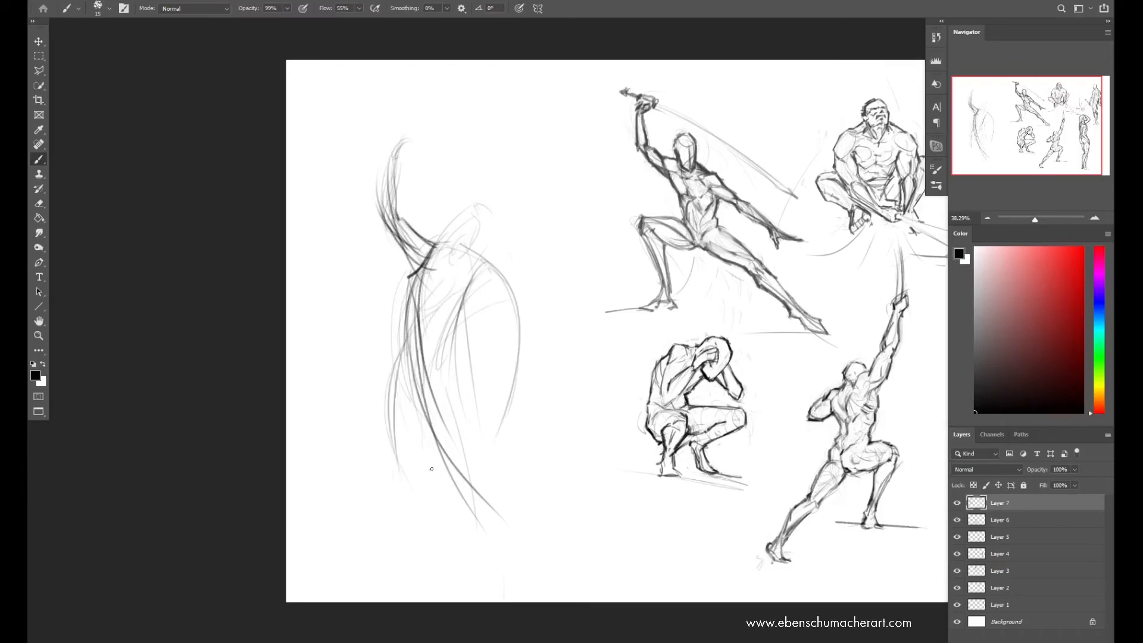
pyautogui.moveTo(415, 367); pyautogui.dragTo(381, 479)
pyautogui.moveTo(417, 293)
pyautogui.mouseDown()
pyautogui.moveTo(392, 482)
pyautogui.moveTo(506, 513)
pyautogui.mouseUp()
pyautogui.moveTo(426, 370)
pyautogui.mouseDown()
pyautogui.moveTo(532, 561)
pyautogui.moveTo(515, 509)
pyautogui.mouseUp()
# Erase stray lines along the new figure's waist, and restate the torso sides, hips and front leg
pyautogui.press('e')
pyautogui.moveTo(407, 287)
pyautogui.mouseDown()
pyautogui.moveTo(393, 341)
pyautogui.moveTo(401, 327)
pyautogui.mouseUp()
pyautogui.press('b')
pyautogui.moveTo(427, 244); pyautogui.dragTo(413, 351)
pyautogui.moveTo(470, 250)
pyautogui.mouseDown()
pyautogui.moveTo(425, 363)
pyautogui.moveTo(465, 417)
pyautogui.mouseUp()
pyautogui.moveTo(419, 350)
pyautogui.mouseDown()
pyautogui.moveTo(364, 506)
pyautogui.moveTo(385, 505)
pyautogui.mouseUp()
pyautogui.moveTo(459, 338); pyautogui.dragTo(446, 413)
pyautogui.moveTo(482, 269); pyautogui.dragTo(432, 341)
# Define the new figure's head and the shoulder and upper arm of the lowered arm, undoing a weak stroke
pyautogui.moveTo(485, 203)
pyautogui.mouseDown()
pyautogui.moveTo(466, 256)
pyautogui.moveTo(444, 241)
pyautogui.moveTo(459, 244)
pyautogui.moveTo(471, 202)
pyautogui.mouseUp()
pyautogui.moveTo(470, 223); pyautogui.dragTo(515, 416)
pyautogui.hotkey('ctrl', 'z')
pyautogui.press('e')
pyautogui.press('b')
pyautogui.moveTo(474, 258); pyautogui.dragTo(489, 351)
pyautogui.moveTo(503, 250); pyautogui.dragTo(492, 393)
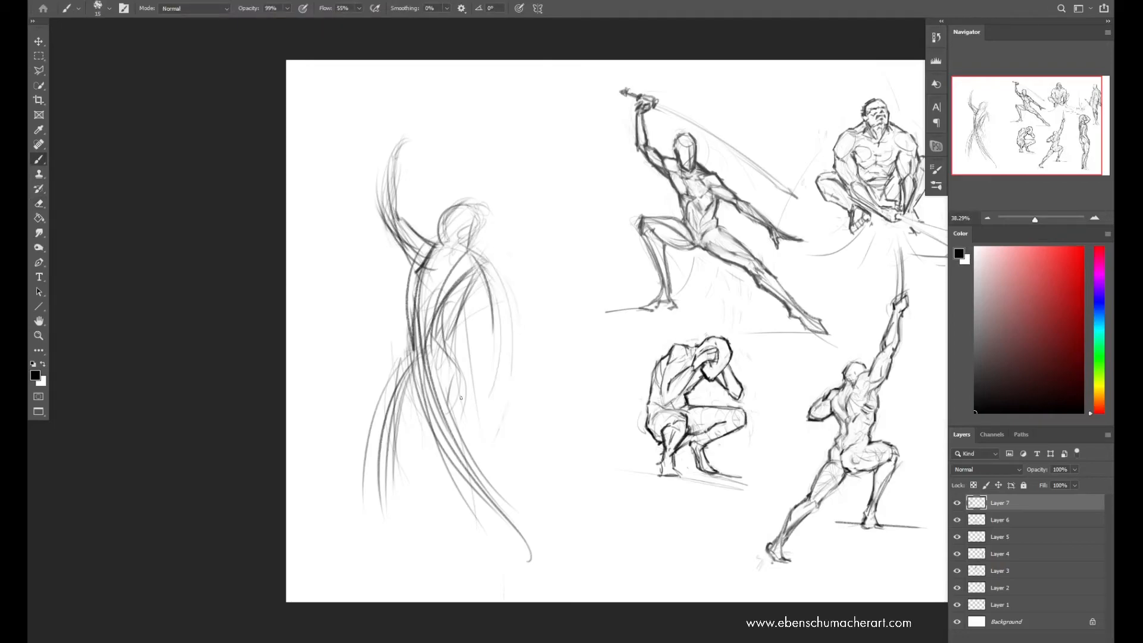
# Rough in the raised hand and draw a straight sword slanting upward from it above the new figure's head
pyautogui.moveTo(411, 174)
pyautogui.mouseDown()
pyautogui.moveTo(390, 128)
pyautogui.moveTo(400, 135)
pyautogui.mouseUp()
pyautogui.moveTo(375, 154); pyautogui.dragTo(475, 75)
pyautogui.press('e')
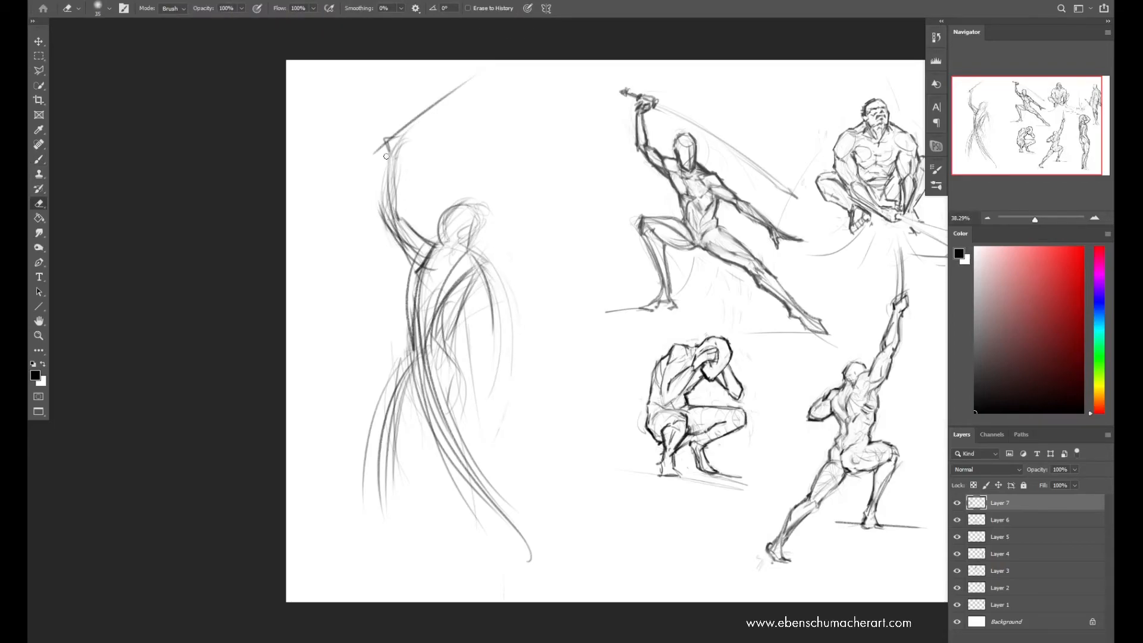
# Clean up the sword figure's shoulder and restate the torso side, hip and front thigh with long strokes
pyautogui.moveTo(411, 263); pyautogui.dragTo(414, 288)
pyautogui.press('b')
pyautogui.moveTo(415, 284); pyautogui.dragTo(422, 367)
pyautogui.moveTo(455, 318); pyautogui.dragTo(465, 376)
pyautogui.moveTo(438, 344)
pyautogui.mouseDown()
pyautogui.moveTo(470, 395)
pyautogui.moveTo(463, 459)
pyautogui.mouseUp()
pyautogui.moveTo(426, 342); pyautogui.dragTo(456, 445)
# Rough in the sword figure's rear lower leg and foot, and strengthen the front leg's long curve from the hip
pyautogui.moveTo(405, 366); pyautogui.dragTo(374, 554)
pyautogui.moveTo(377, 483)
pyautogui.mouseDown()
pyautogui.moveTo(360, 566)
pyautogui.moveTo(405, 553)
pyautogui.mouseUp()
pyautogui.moveTo(400, 419); pyautogui.dragTo(381, 536)
pyautogui.moveTo(411, 357)
pyautogui.mouseDown()
pyautogui.moveTo(379, 448)
pyautogui.moveTo(494, 467)
pyautogui.moveTo(548, 554)
pyautogui.mouseUp()
pyautogui.moveTo(458, 456); pyautogui.dragTo(524, 529)
# Reinforce the sword figure's torso side and waist, undoing a weak stroke between the chest and waist
pyautogui.moveTo(438, 345); pyautogui.dragTo(470, 390)
pyautogui.moveTo(453, 299); pyautogui.dragTo(439, 333)
pyautogui.hotkey('ctrl', 'z')
pyautogui.moveTo(415, 278); pyautogui.dragTo(424, 349)
pyautogui.moveTo(438, 308)
pyautogui.mouseDown()
pyautogui.moveTo(450, 354)
pyautogui.moveTo(435, 360)
pyautogui.moveTo(411, 292)
pyautogui.moveTo(420, 271)
pyautogui.moveTo(419, 318)
pyautogui.mouseUp()
# Darken the sword figure's back and belly contours, and erase construction lines running across the torso and hips
pyautogui.press('e')
pyautogui.press('b')
pyautogui.moveTo(478, 280)
pyautogui.mouseDown()
pyautogui.moveTo(458, 311)
pyautogui.moveTo(452, 360)
pyautogui.mouseUp()
pyautogui.moveTo(419, 331); pyautogui.dragTo(422, 362)
pyautogui.moveTo(414, 354)
pyautogui.mouseDown()
pyautogui.moveTo(426, 413)
pyautogui.moveTo(418, 298)
pyautogui.mouseUp()
pyautogui.press('e')
pyautogui.moveTo(418, 304)
pyautogui.mouseDown()
pyautogui.moveTo(449, 252)
pyautogui.moveTo(442, 273)
pyautogui.moveTo(460, 273)
pyautogui.moveTo(454, 298)
pyautogui.moveTo(472, 358)
pyautogui.moveTo(461, 354)
pyautogui.moveTo(461, 387)
pyautogui.mouseUp()
# Rework the sword figure's hips and upper front thigh, alternating drawing and erasing and undoing a weak contour
pyautogui.press('z')
pyautogui.press('e')
pyautogui.press('b')
pyautogui.press('e')
pyautogui.press('b')
pyautogui.moveTo(431, 334); pyautogui.dragTo(465, 400)
pyautogui.hotkey('ctrl', 'z')
pyautogui.press('e')
pyautogui.press('b')
pyautogui.moveTo(460, 354); pyautogui.dragTo(466, 396)
pyautogui.moveTo(431, 331); pyautogui.dragTo(457, 399)
# Erase rough lines inside the sword figure's front thigh and redraw the leg's outer contour down past the knee
pyautogui.press('e')
pyautogui.moveTo(442, 351)
pyautogui.mouseDown()
pyautogui.moveTo(468, 393)
pyautogui.moveTo(453, 408)
pyautogui.moveTo(467, 418)
pyautogui.mouseUp()
pyautogui.press('b')
pyautogui.moveTo(462, 353)
pyautogui.mouseDown()
pyautogui.moveTo(467, 399)
pyautogui.moveTo(505, 458)
pyautogui.mouseUp()
pyautogui.press('e')
pyautogui.press('b')
# Define the sword figure's rear hip line and outline the lowered arm around the bent elbow
pyautogui.moveTo(432, 329)
pyautogui.mouseDown()
pyautogui.moveTo(434, 313)
pyautogui.moveTo(403, 382)
pyautogui.moveTo(413, 401)
pyautogui.mouseUp()
pyautogui.press('e')
pyautogui.press('b')
pyautogui.press('e')
pyautogui.press('b')
pyautogui.moveTo(476, 285)
pyautogui.mouseDown()
pyautogui.moveTo(493, 328)
pyautogui.moveTo(480, 358)
pyautogui.mouseUp()
pyautogui.moveTo(492, 315); pyautogui.dragTo(477, 349)
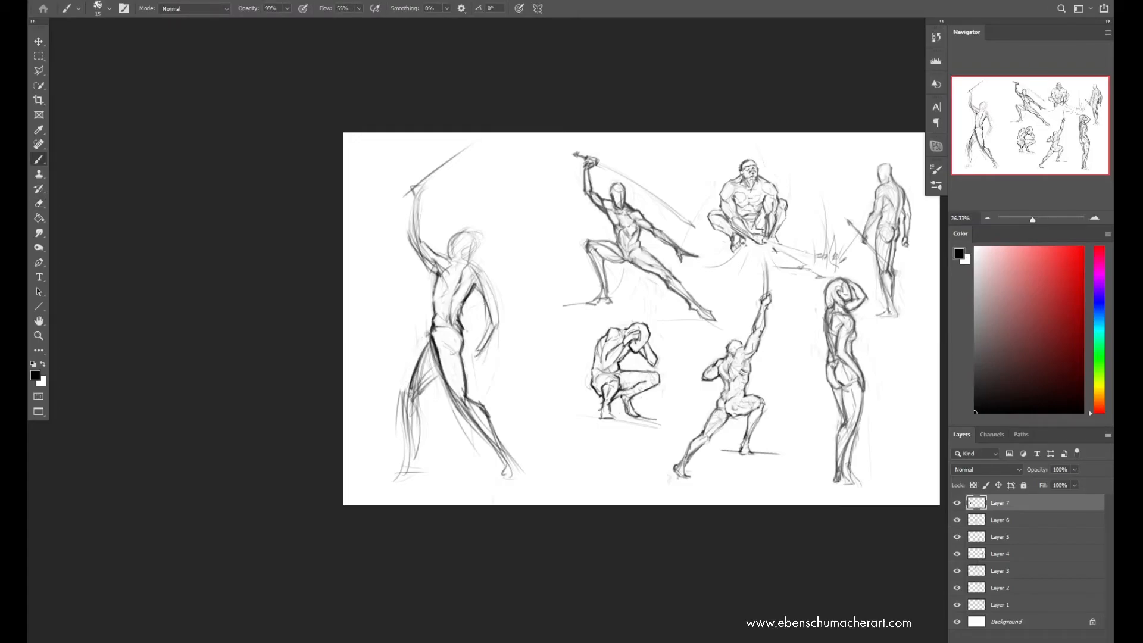
# Clean up the lines around the sword figure's pelvis and restate the hip contours
pyautogui.press('e')
pyautogui.press('b')
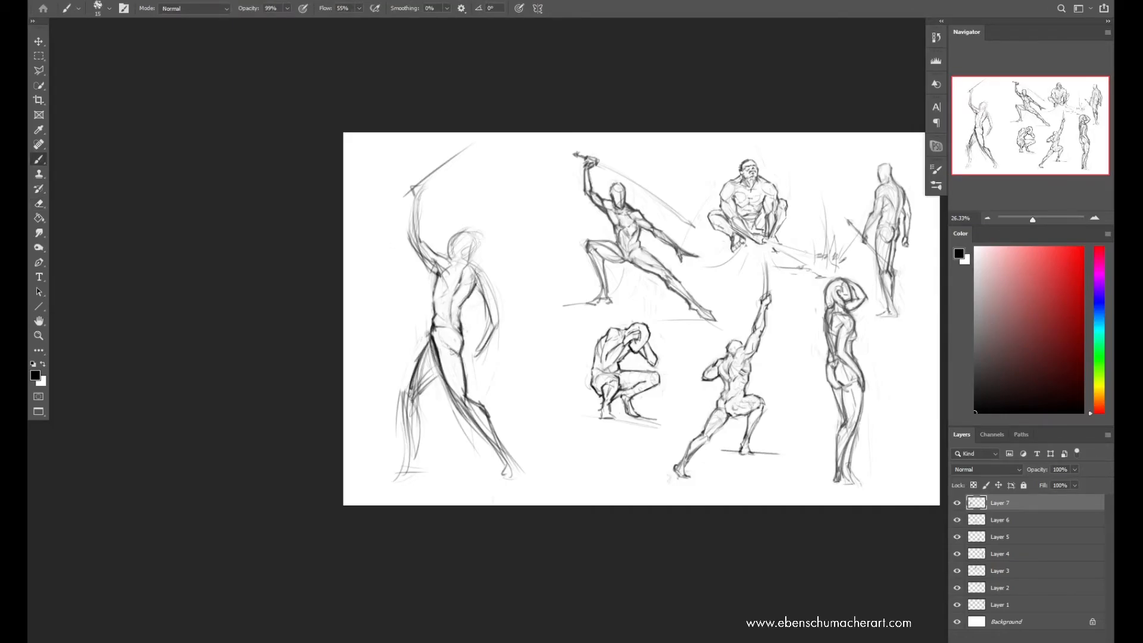
pyautogui.press('e')
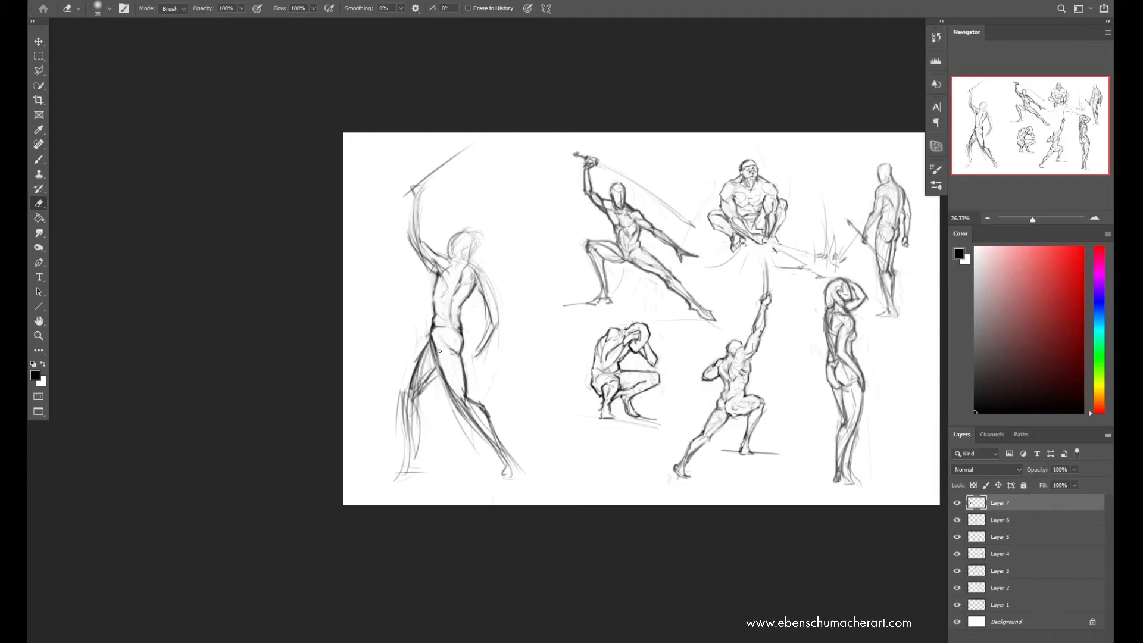
pyautogui.press('b')
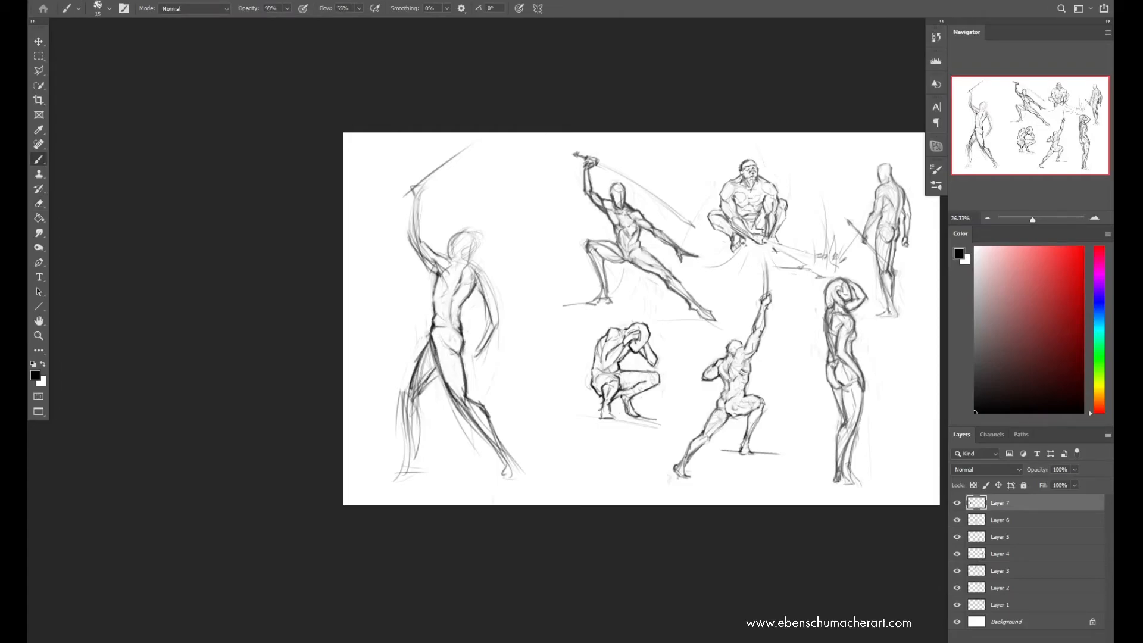
pyautogui.press('e')
pyautogui.press('b')
pyautogui.press('e')
pyautogui.press('b')
# Mirror the canvas horizontally and warp the sword figure slightly by pulling at its lower edge
pyautogui.hotkey('ctrl', 'h')
pyautogui.hotkey('ctrl', 't')
pyautogui.moveTo(797, 497); pyautogui.dragTo(778, 491)
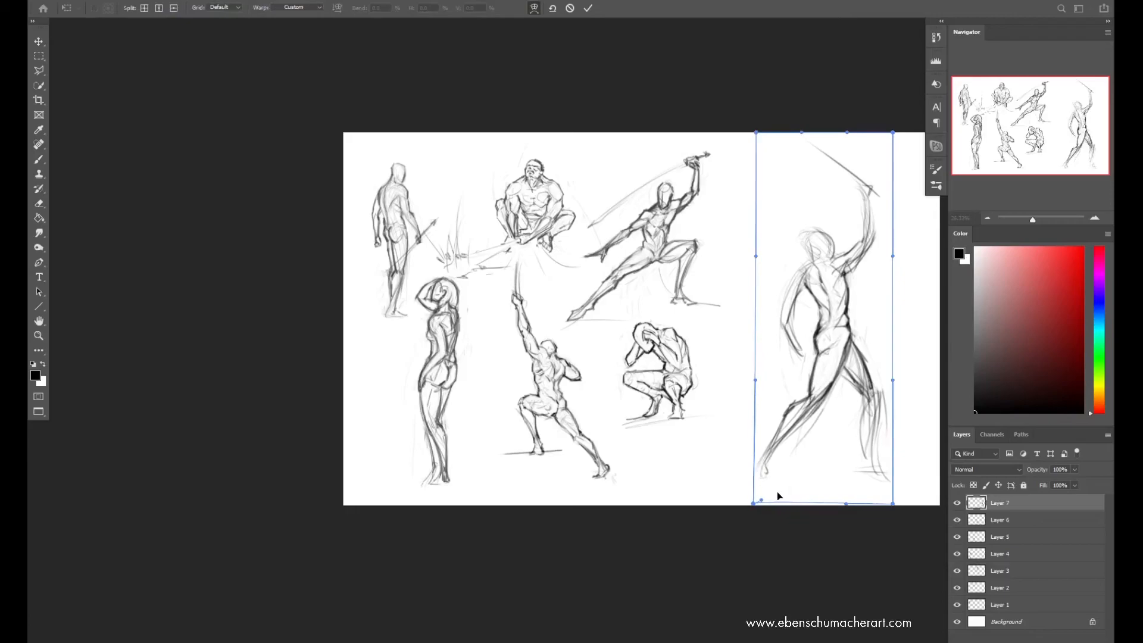
pyautogui.press('Return')
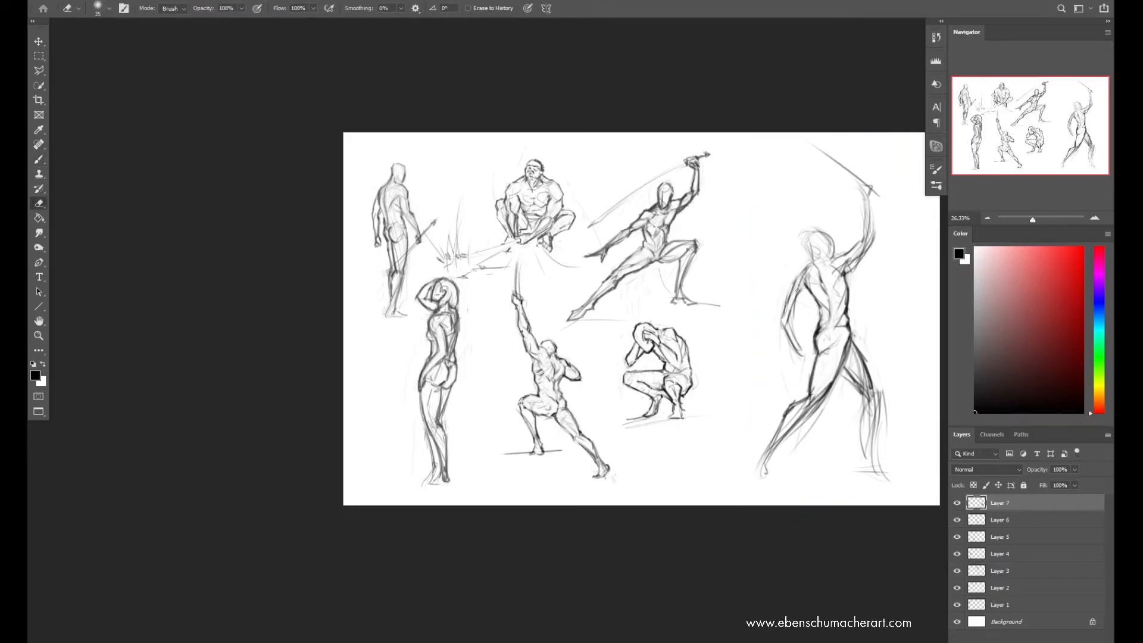
# Strengthen the sword figure's lowered arm and torso centre contour, cleaning up the surrounding lines
pyautogui.press('e')
pyautogui.press('b')
pyautogui.moveTo(786, 317)
pyautogui.mouseDown()
pyautogui.moveTo(807, 357)
pyautogui.moveTo(798, 340)
pyautogui.mouseUp()
pyautogui.moveTo(812, 265); pyautogui.dragTo(830, 299)
pyautogui.press('e')
pyautogui.press('b')
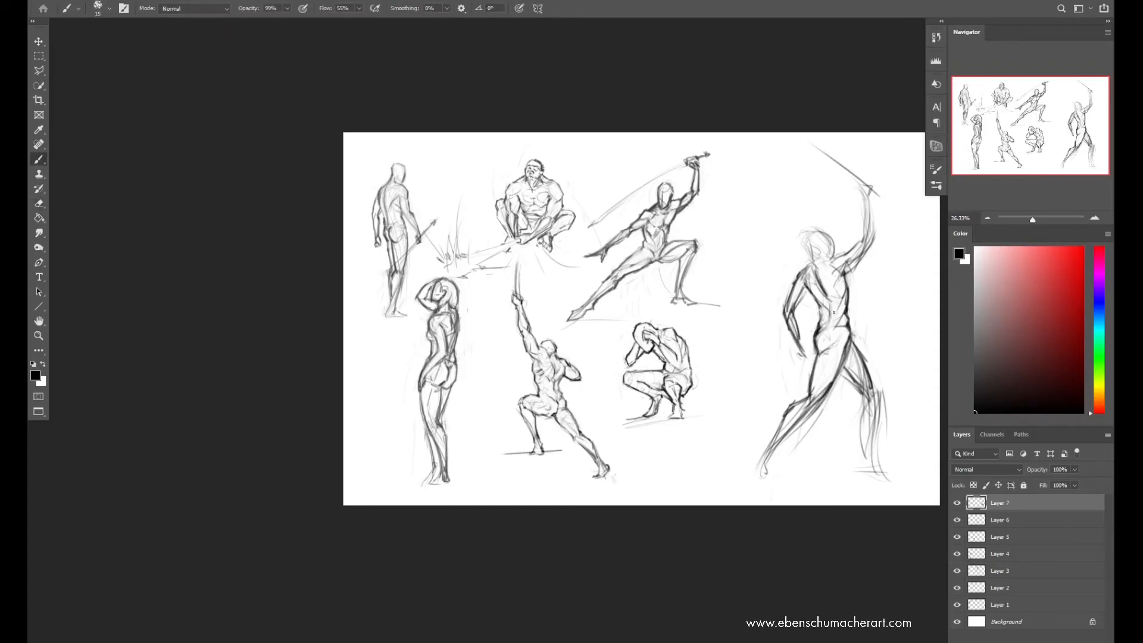
pyautogui.press('e')
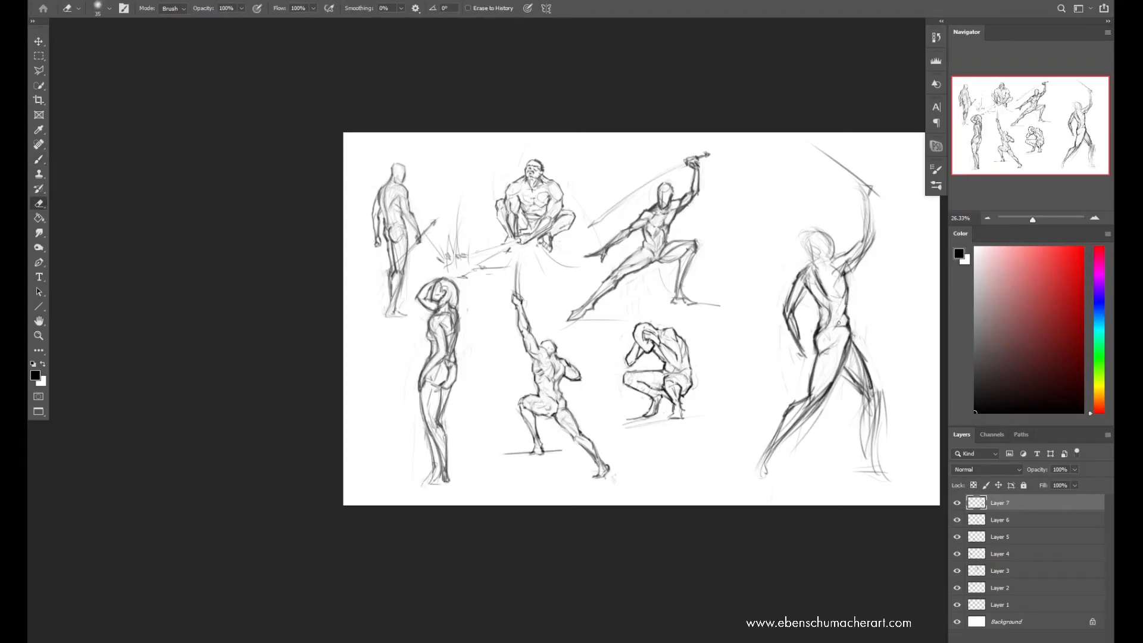
pyautogui.press('b')
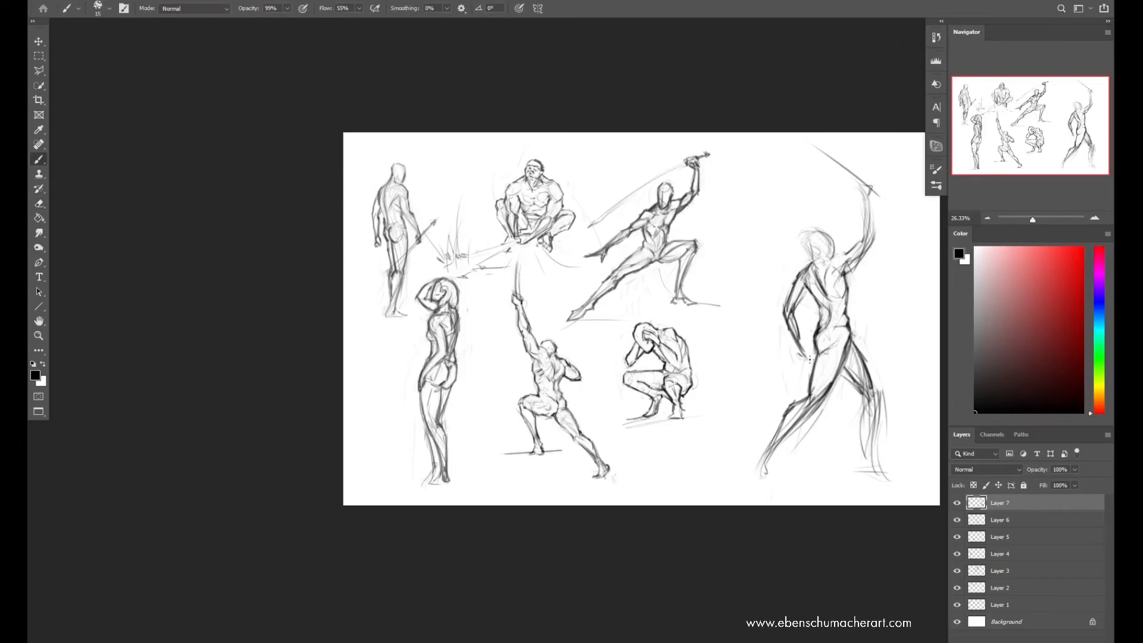
# Redraw the sword figure's head with a firm outline and erase the loose sketch lines around it
pyautogui.moveTo(807, 255)
pyautogui.mouseDown()
pyautogui.moveTo(812, 237)
pyautogui.moveTo(831, 234)
pyautogui.mouseUp()
pyautogui.press('e')
pyautogui.press('b')
pyautogui.press('e')
pyautogui.press('b')
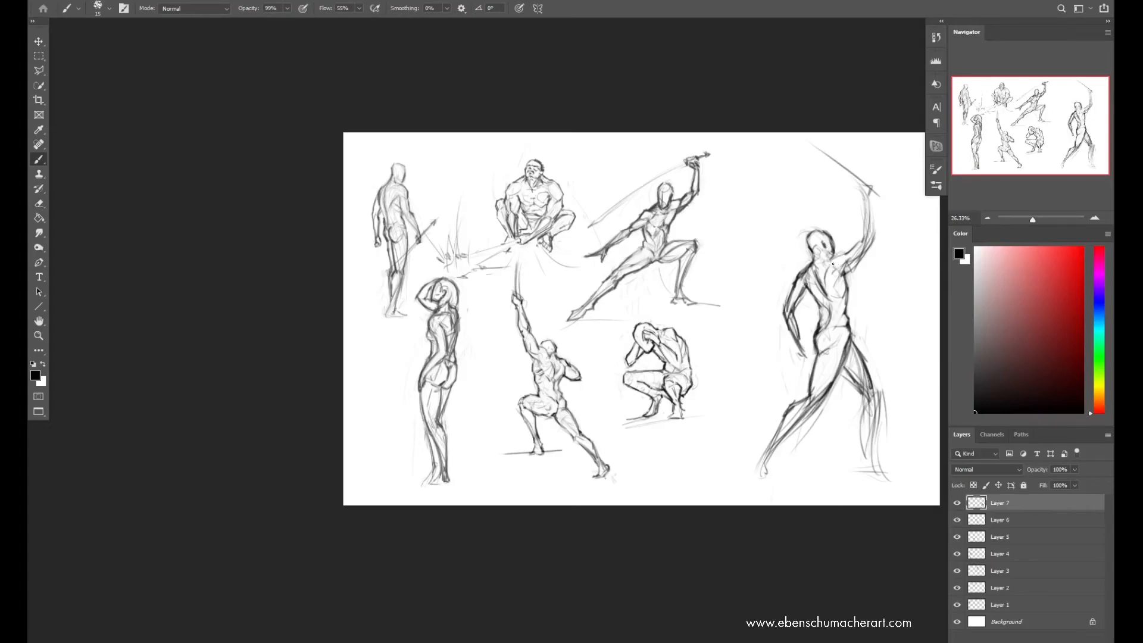
# Clean up the area under the raised arm and darken the adjoining side of the torso
pyautogui.press('e')
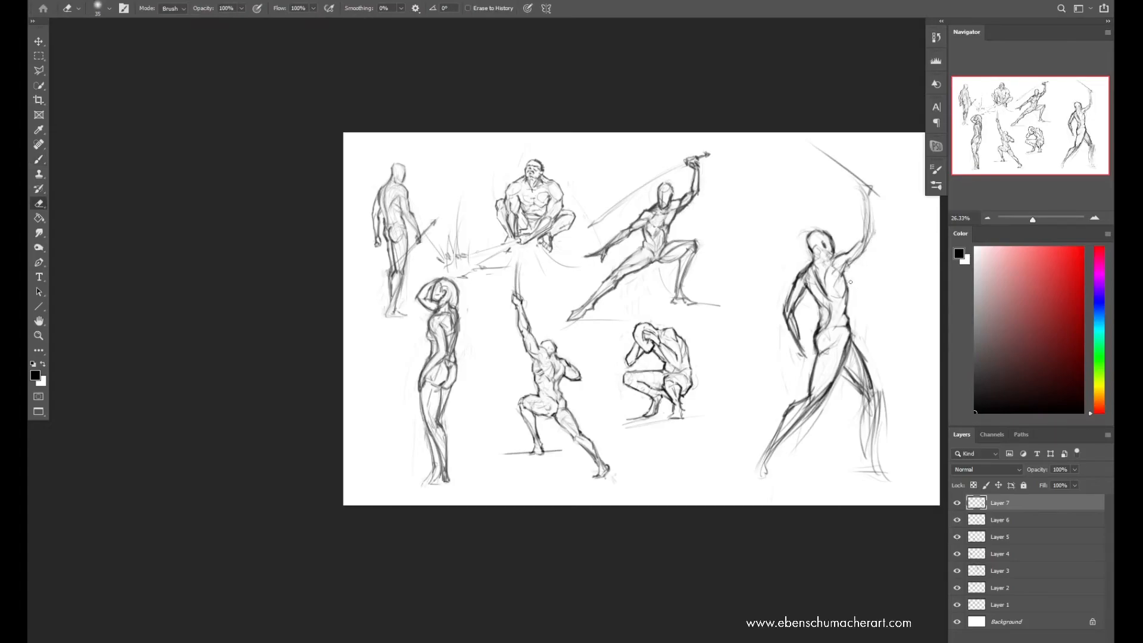
pyautogui.press('b')
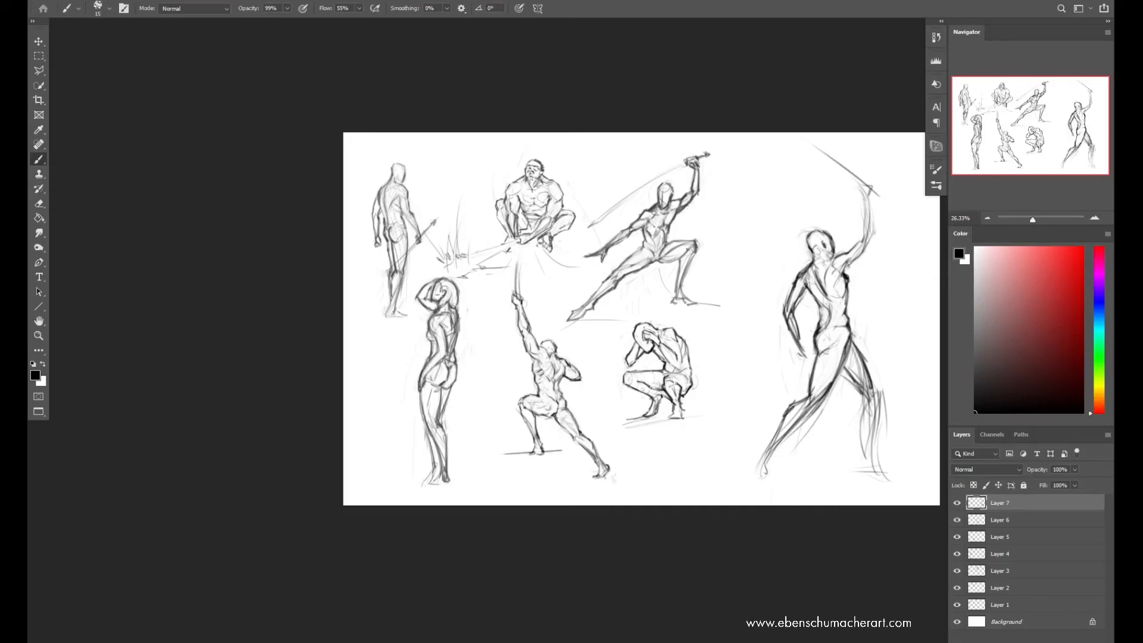
pyautogui.press('e')
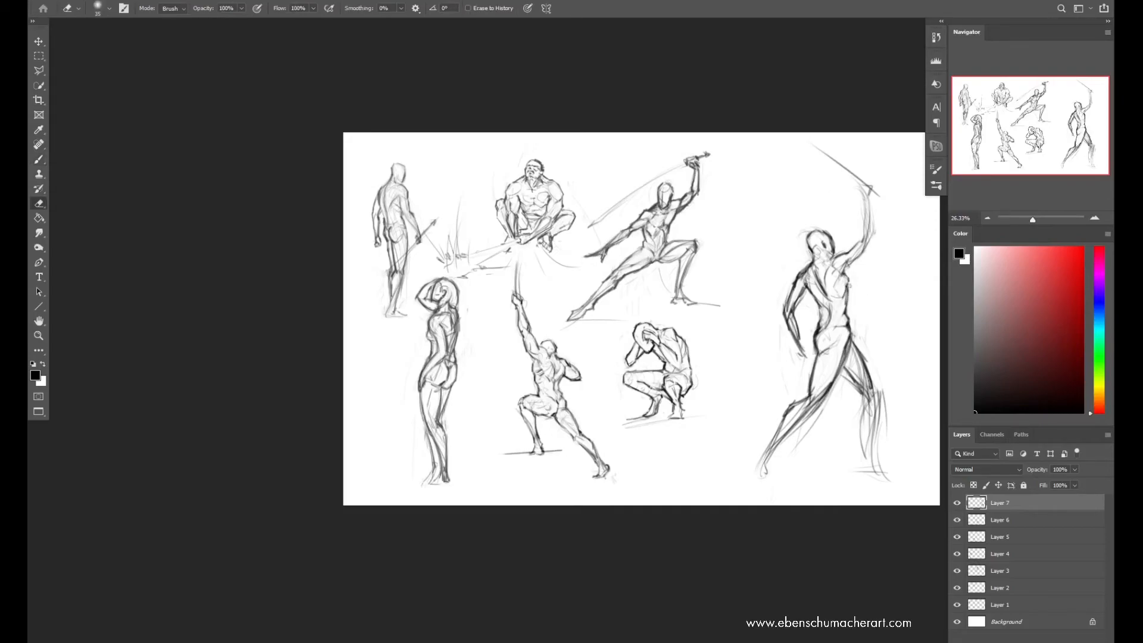
# Mirror the canvas back and outline the raised arm's forearm up to the hand
pyautogui.hotkey('ctrl', 'shift', 'h')
pyautogui.press('b')
pyautogui.moveTo(411, 234)
pyautogui.mouseDown()
pyautogui.moveTo(438, 269)
pyautogui.moveTo(416, 188)
pyautogui.mouseUp()
pyautogui.press('e')
pyautogui.press('b')
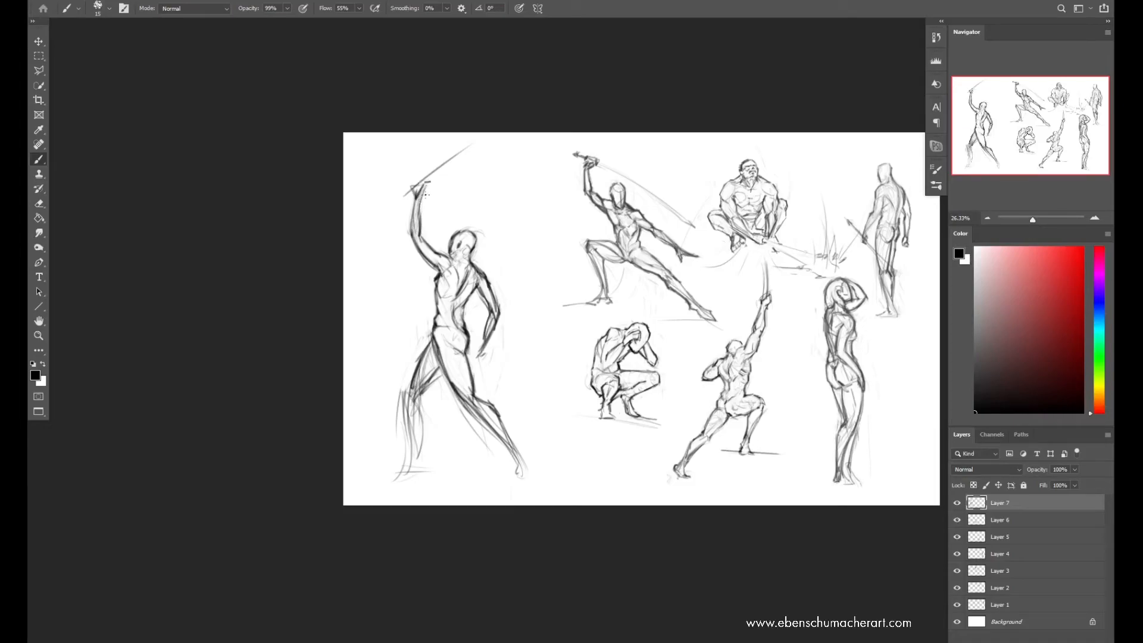
# Erase the rough raised hand and redraw it gripping a hilt, with a thicker sword blade slanting upward
pyautogui.press('e')
pyautogui.moveTo(418, 185)
pyautogui.mouseDown()
pyautogui.moveTo(426, 196)
pyautogui.moveTo(422, 181)
pyautogui.mouseUp()
pyautogui.moveTo(420, 184)
pyautogui.mouseDown()
pyautogui.moveTo(470, 146)
pyautogui.moveTo(492, 147)
pyautogui.moveTo(405, 207)
pyautogui.mouseUp()
pyautogui.press('b')
pyautogui.moveTo(424, 190); pyautogui.dragTo(491, 138)
pyautogui.press('e')
pyautogui.press('b')
pyautogui.moveTo(439, 181); pyautogui.dragTo(492, 137)
pyautogui.moveTo(421, 192); pyautogui.dragTo(495, 135)
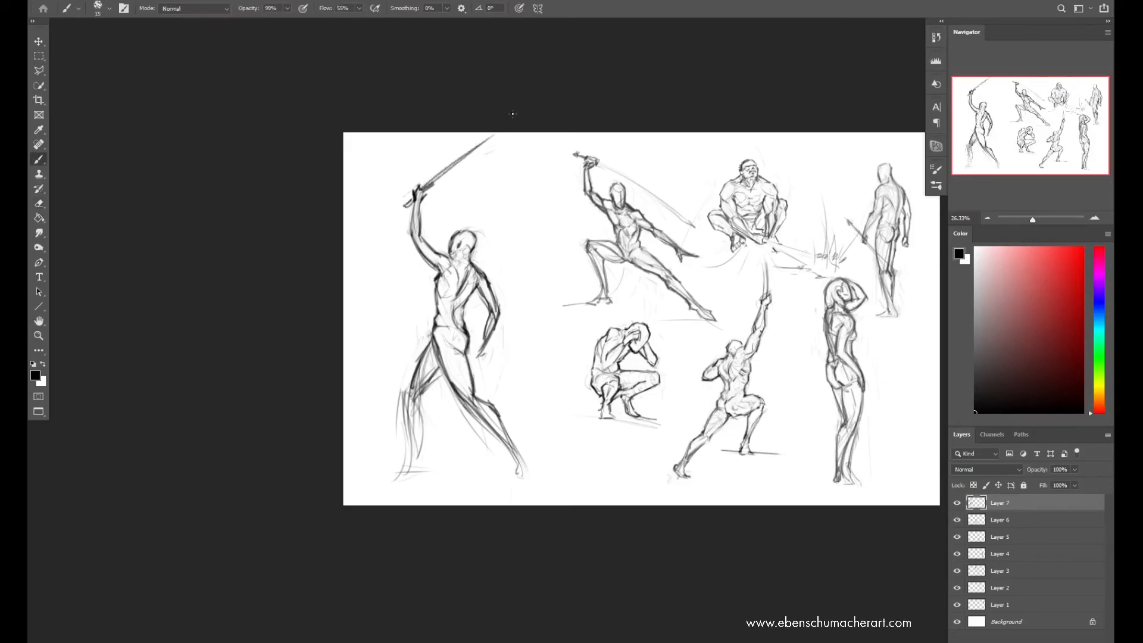
# Darken the raised forearm's outer edge and refine the sword figure's chest and belly contours
pyautogui.moveTo(417, 201); pyautogui.dragTo(410, 236)
pyautogui.press('e')
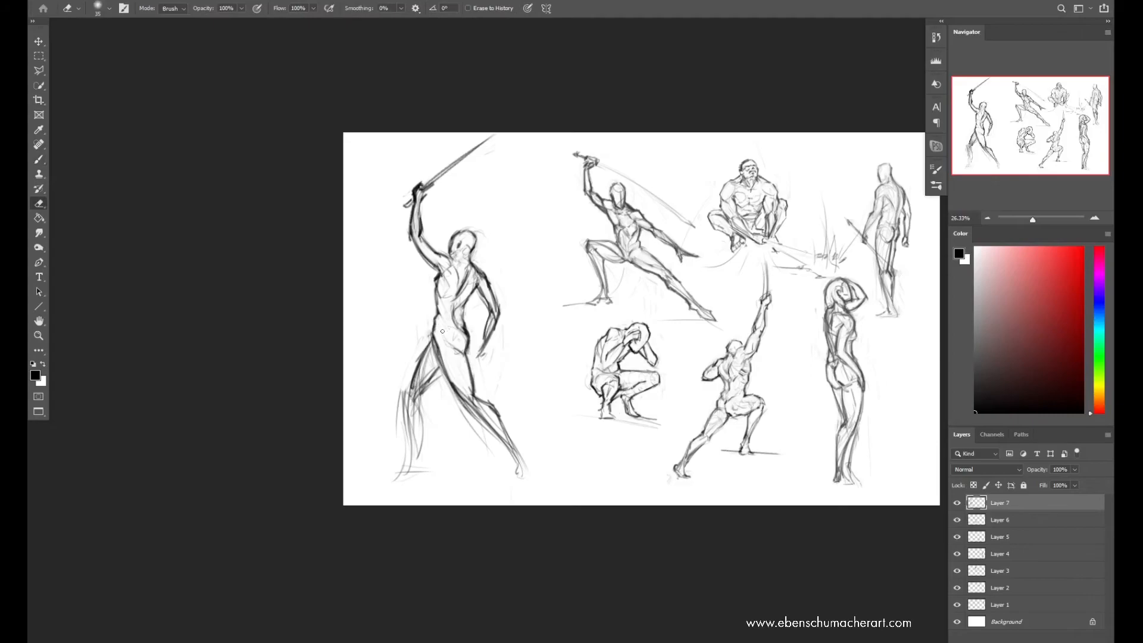
pyautogui.press('b')
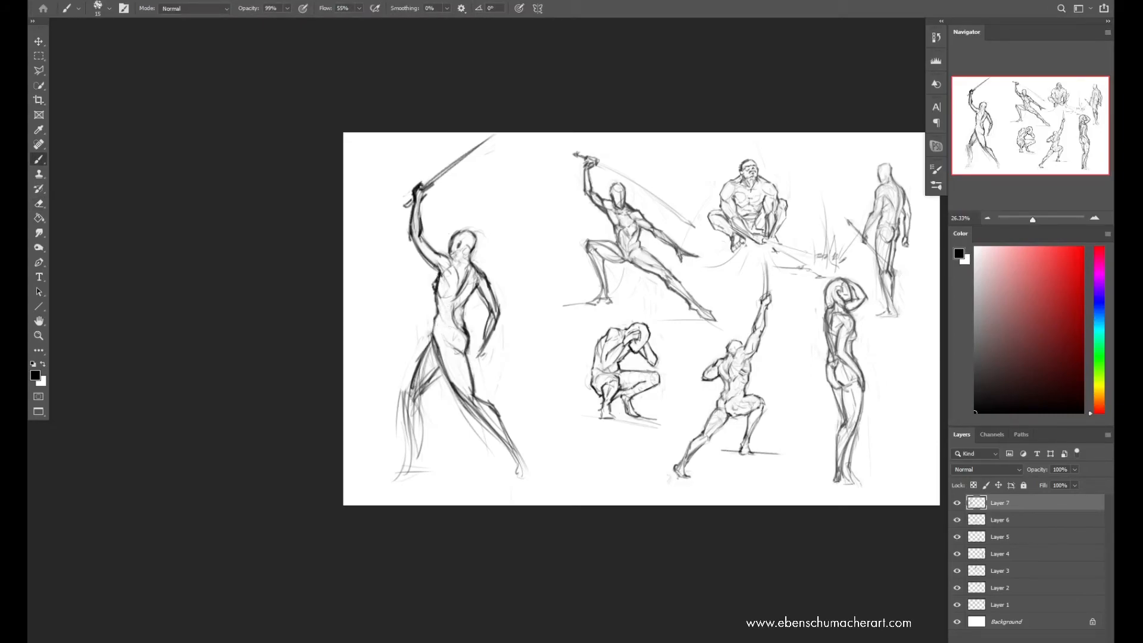
pyautogui.press('e')
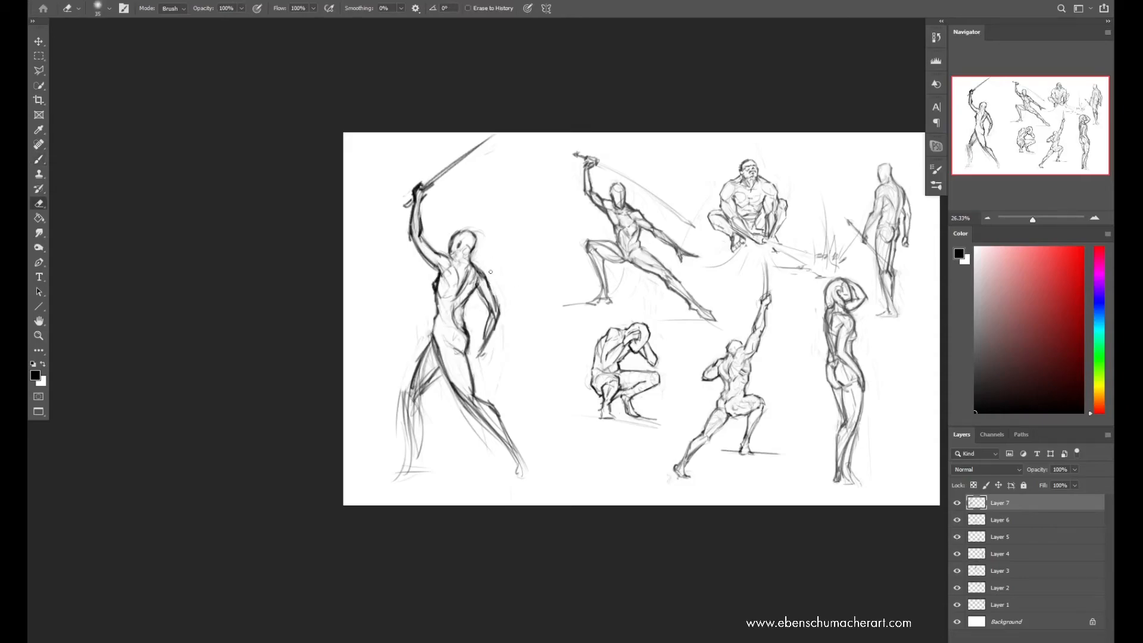
pyautogui.press('b')
# Draw long curling hair flowing back from the sword figure's head
pyautogui.moveTo(477, 240); pyautogui.dragTo(494, 268)
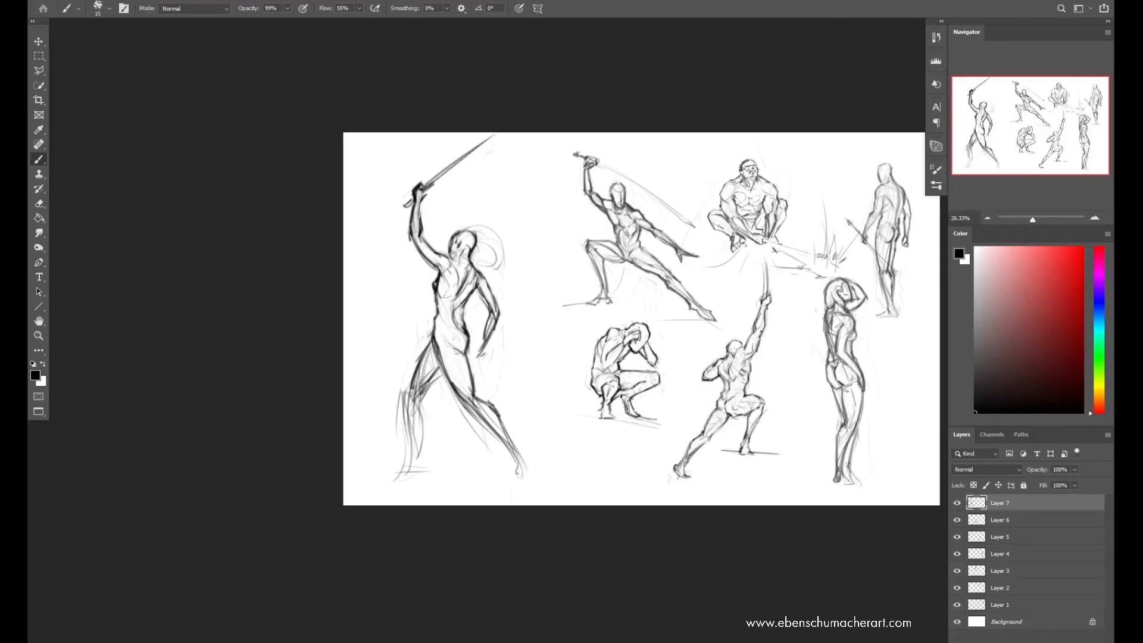
pyautogui.moveTo(474, 222)
pyautogui.mouseDown()
pyautogui.moveTo(452, 236)
pyautogui.moveTo(499, 225)
pyautogui.moveTo(505, 274)
pyautogui.mouseUp()
pyautogui.moveTo(496, 247); pyautogui.dragTo(486, 261)
pyautogui.press('r')
pyautogui.moveTo(466, 226); pyautogui.dragTo(471, 237)
pyautogui.press('Escape')
pyautogui.press('b')
pyautogui.press('e')
pyautogui.press('b')
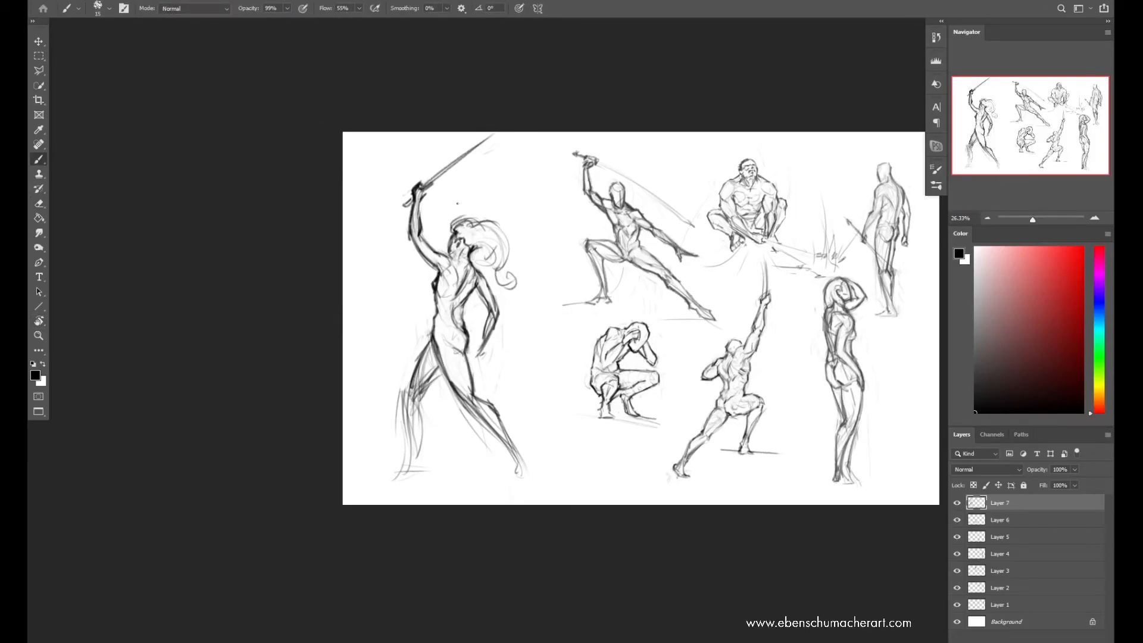
# Mirror the canvas horizontally and define the sword figure's face, neck and chest
pyautogui.hotkey('ctrl', 'shift', 'h')
pyautogui.moveTo(738, 309)
pyautogui.mouseDown()
pyautogui.moveTo(685, 339)
pyautogui.moveTo(631, 344)
pyautogui.mouseUp()
pyautogui.press('e')
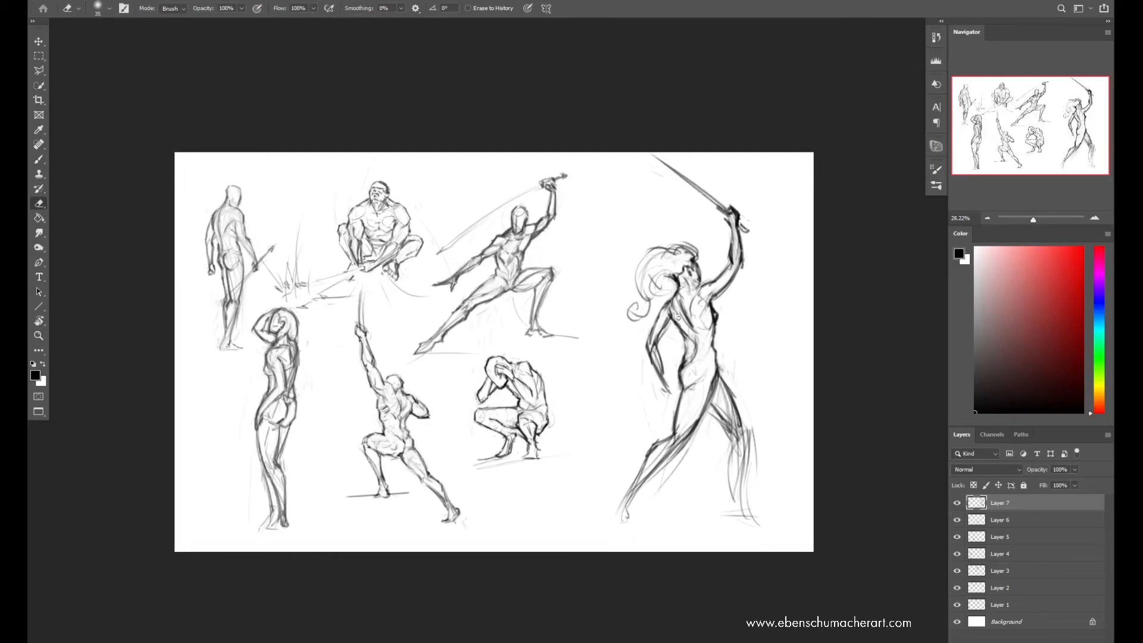
pyautogui.press('b')
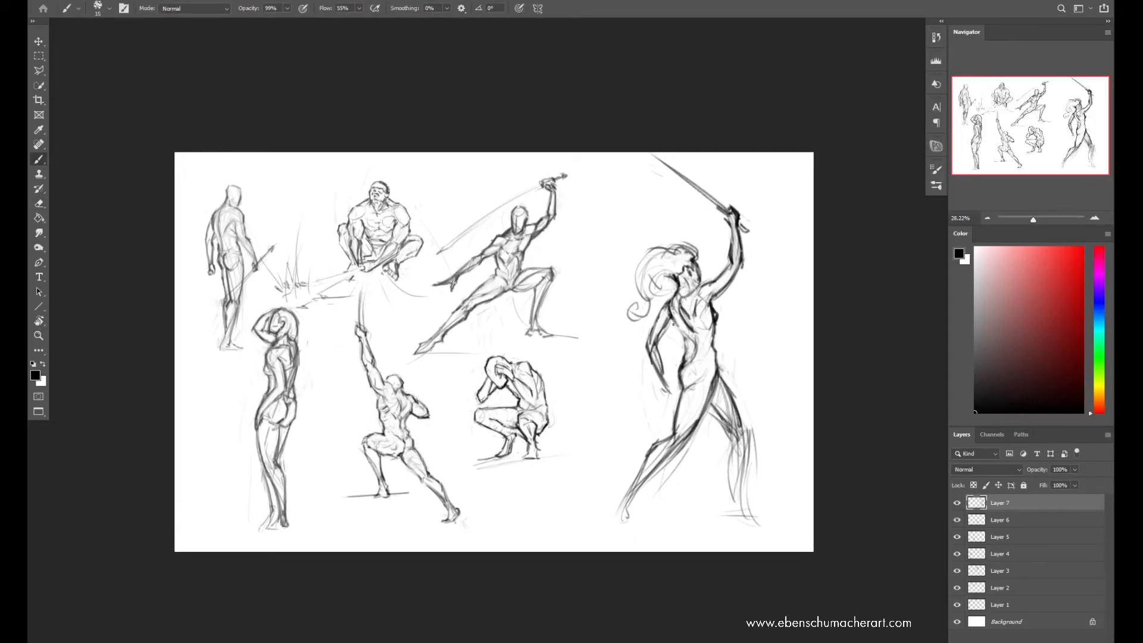
# Tidy the sword figure's abdomen, and erase and redraw the upper part of the lowered arm
pyautogui.press('e')
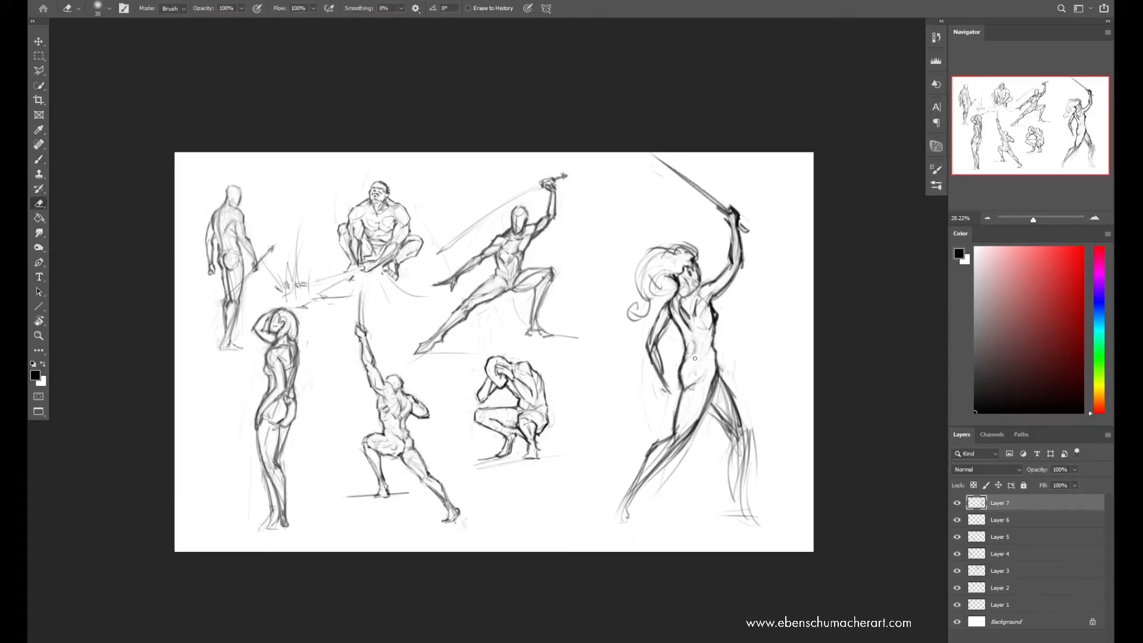
pyautogui.press('b')
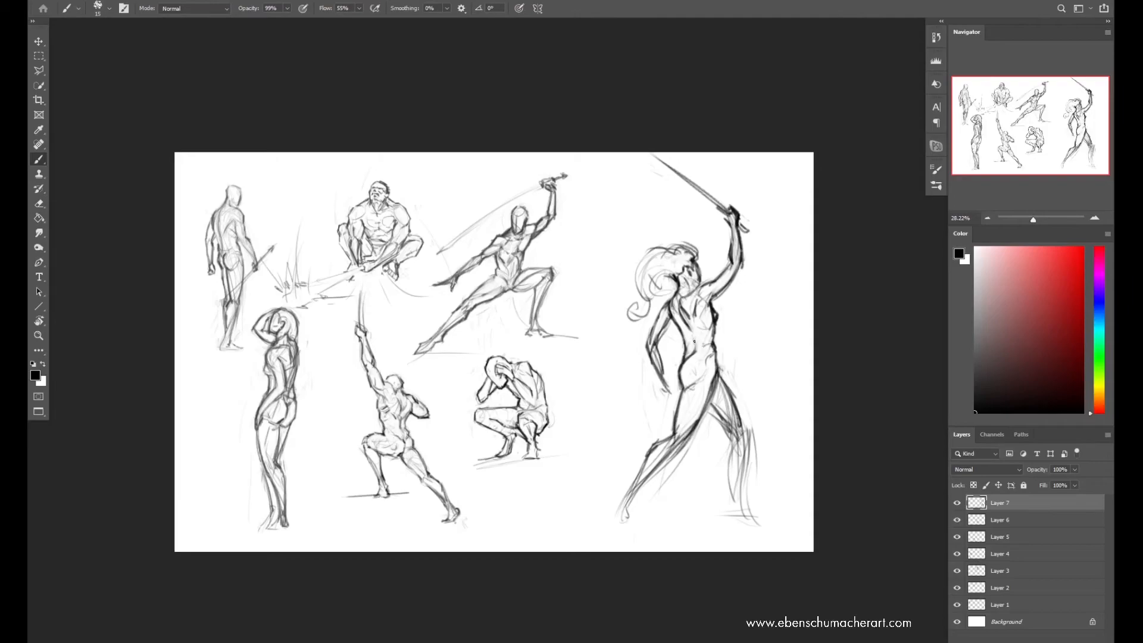
pyautogui.press('b')
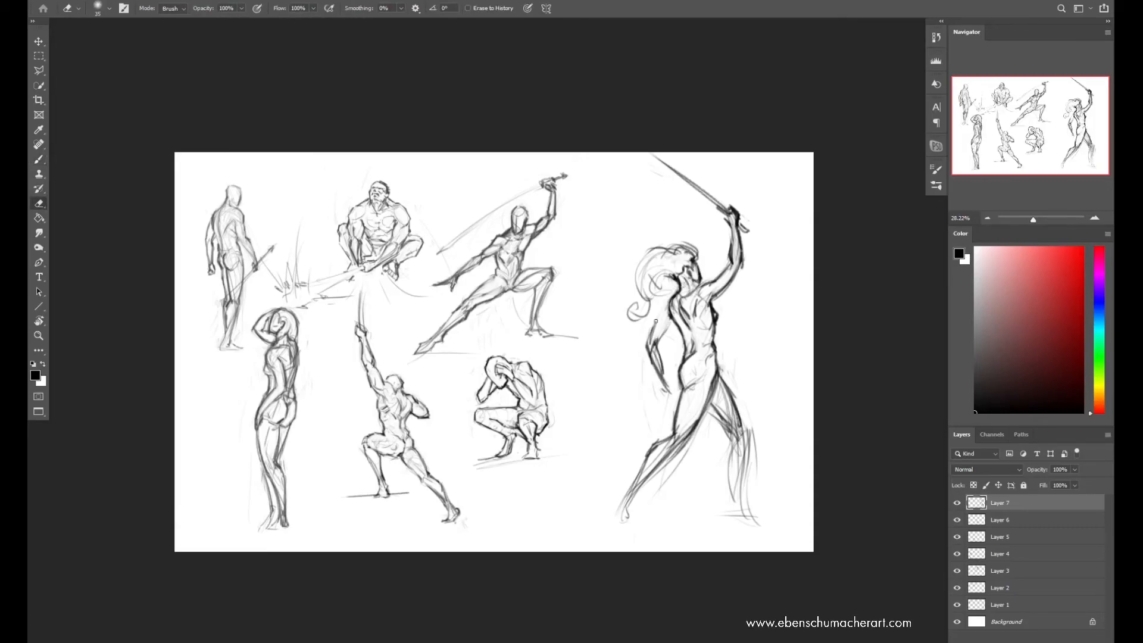
pyautogui.moveTo(657, 325); pyautogui.dragTo(666, 314)
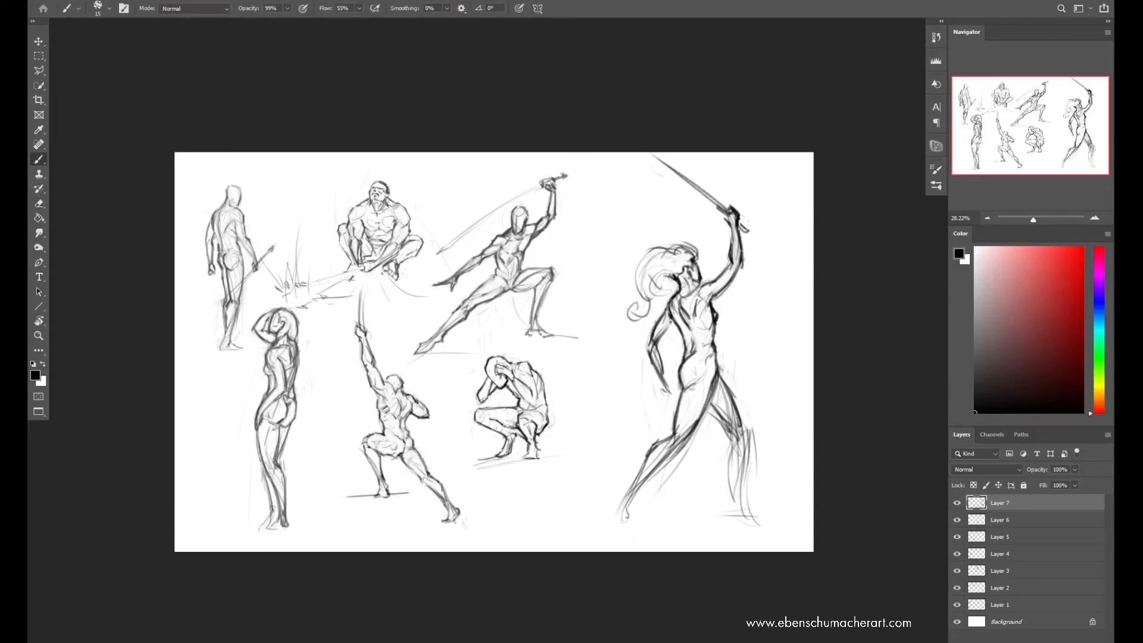
# Mirror the canvas back, erase the old sword and draw a new blade at a flatter angle with straight strokes
pyautogui.hotkey('ctrl', 'shift', 'h')
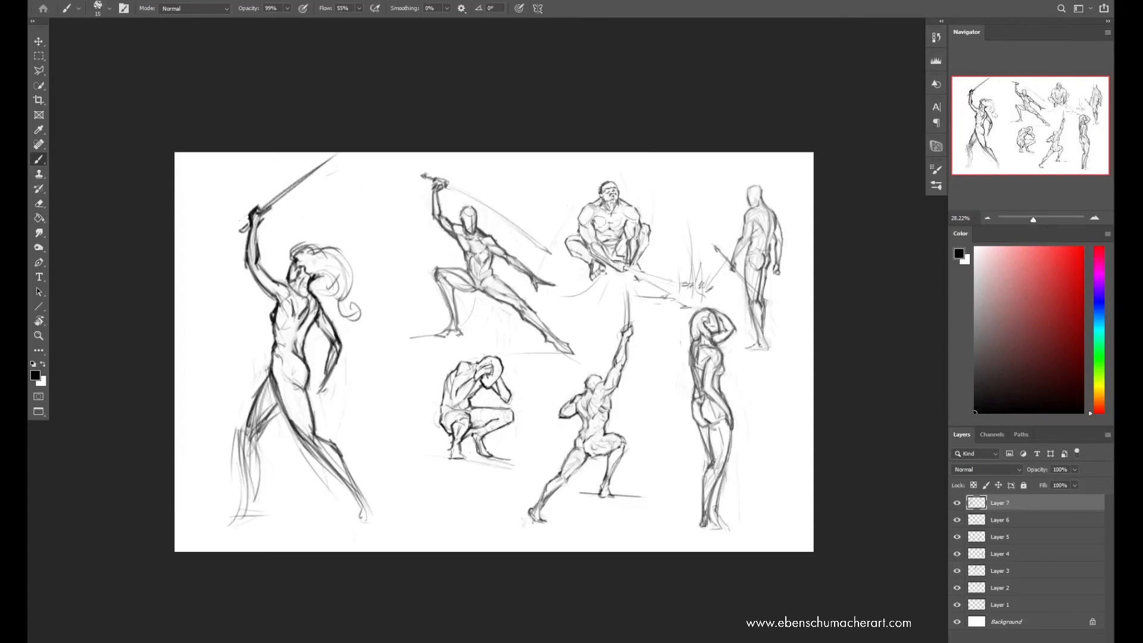
pyautogui.press('e')
pyautogui.moveTo(336, 156); pyautogui.dragTo(253, 220)
pyautogui.press('b')
pyautogui.moveTo(260, 213); pyautogui.dragTo(338, 178)
pyautogui.hotkey('ctrl', 'z')
pyautogui.hotkey('ctrl', 'z')
pyautogui.click(342, 177)
pyautogui.keyDown('shift'); pyautogui.click(261, 207); pyautogui.keyUp('shift')
pyautogui.keyDown('shift'); pyautogui.click(342, 174); pyautogui.keyUp('shift')
pyautogui.click(268, 214)
pyautogui.keyDown('shift'); pyautogui.click(348, 173); pyautogui.keyUp('shift')
pyautogui.keyDown('shift'); pyautogui.click(265, 210); pyautogui.keyUp('shift')
# Clean up the raised hand and draw the sword's grip, crossguard and pommel
pyautogui.press('e')
pyautogui.moveTo(247, 216)
pyautogui.mouseDown()
pyautogui.moveTo(234, 222)
pyautogui.moveTo(260, 208)
pyautogui.mouseUp()
pyautogui.press('b')
pyautogui.press('e')
pyautogui.press('b')
pyautogui.moveTo(248, 219); pyautogui.dragTo(255, 231)
pyautogui.moveTo(261, 207); pyautogui.dragTo(309, 185)
pyautogui.moveTo(227, 224); pyautogui.dragTo(230, 228)
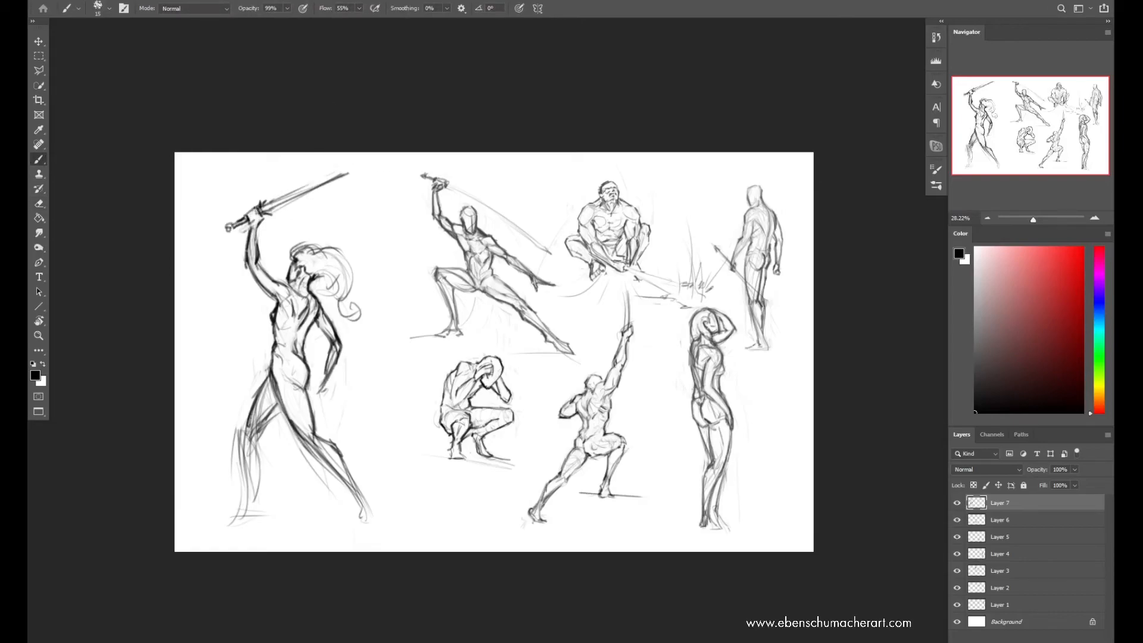
# Erase part of the blade and redraw it longer, tapering to a fine point
pyautogui.keyDown('shift'); pyautogui.click(351, 172); pyautogui.keyUp('shift')
pyautogui.press('e')
pyautogui.moveTo(347, 174); pyautogui.dragTo(286, 204)
pyautogui.press('b')
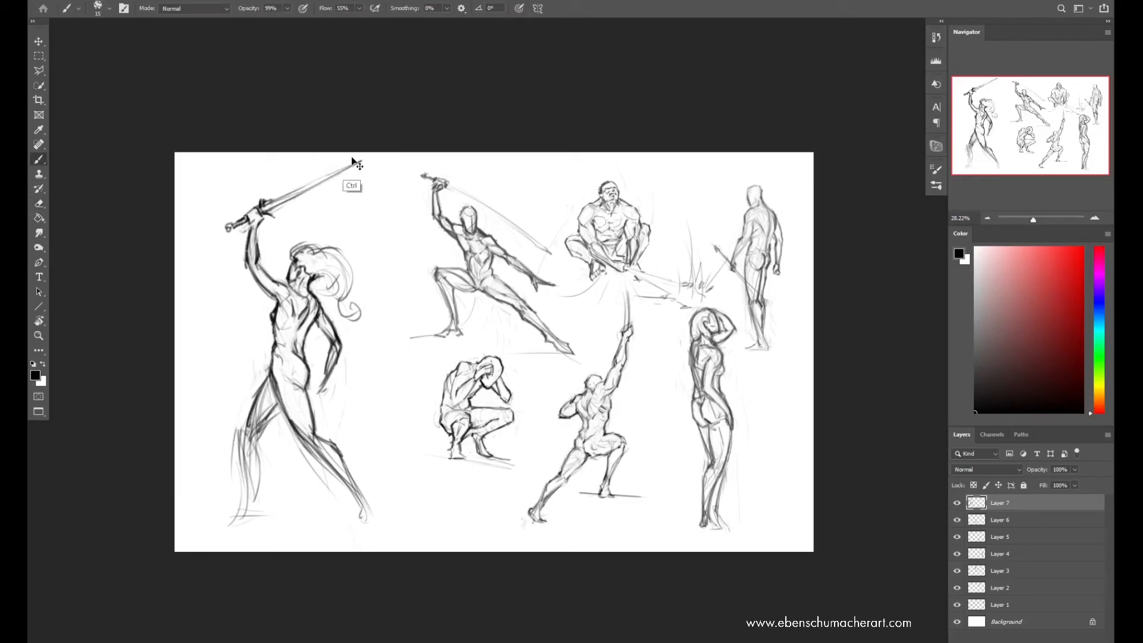
pyautogui.keyDown('shift'); pyautogui.click(360, 161); pyautogui.keyUp('shift')
# Place the sword figure's layer in a group and mirror the canvas horizontally
pyautogui.hotkey('ctrl', 'g')
pyautogui.hotkey('ctrl', 'f')
pyautogui.press('e')
pyautogui.press('b')
pyautogui.click(757, 289)
pyautogui.click(562, 250)
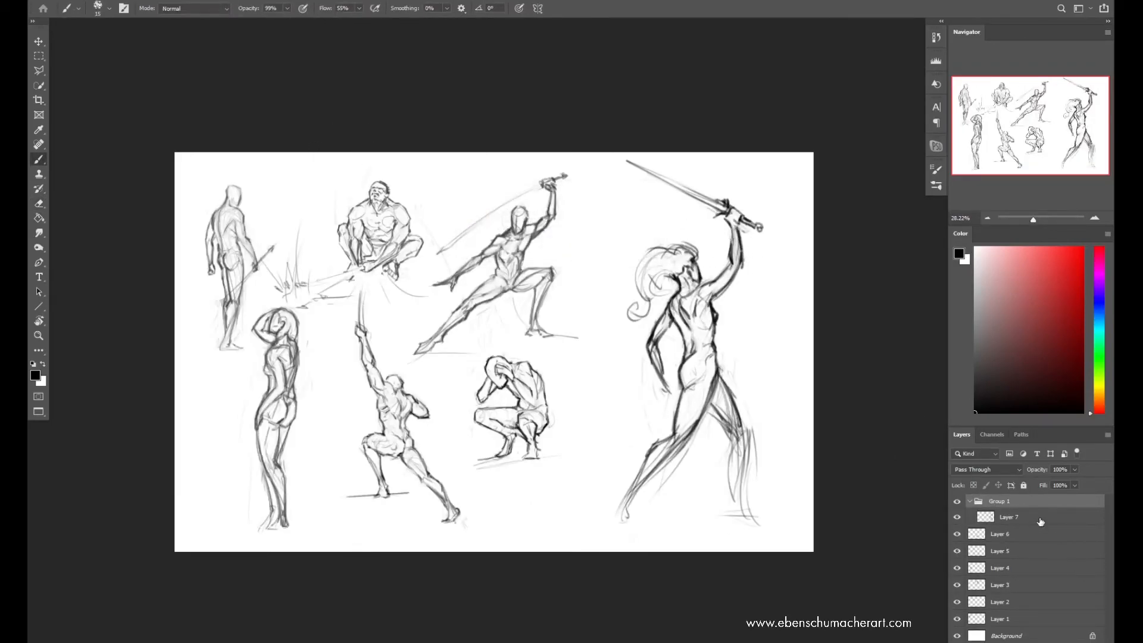
# Select Layer 7 inside the group and erase stray lines around the sword figure's raised upper arm
pyautogui.hotkey('alt', '[')
pyautogui.press('e')
pyautogui.moveTo(728, 268)
pyautogui.mouseDown()
pyautogui.moveTo(698, 297)
pyautogui.moveTo(736, 267)
pyautogui.moveTo(732, 242)
pyautogui.mouseUp()
pyautogui.press('b')
pyautogui.hotkey('ctrl', 'z')
pyautogui.press('e')
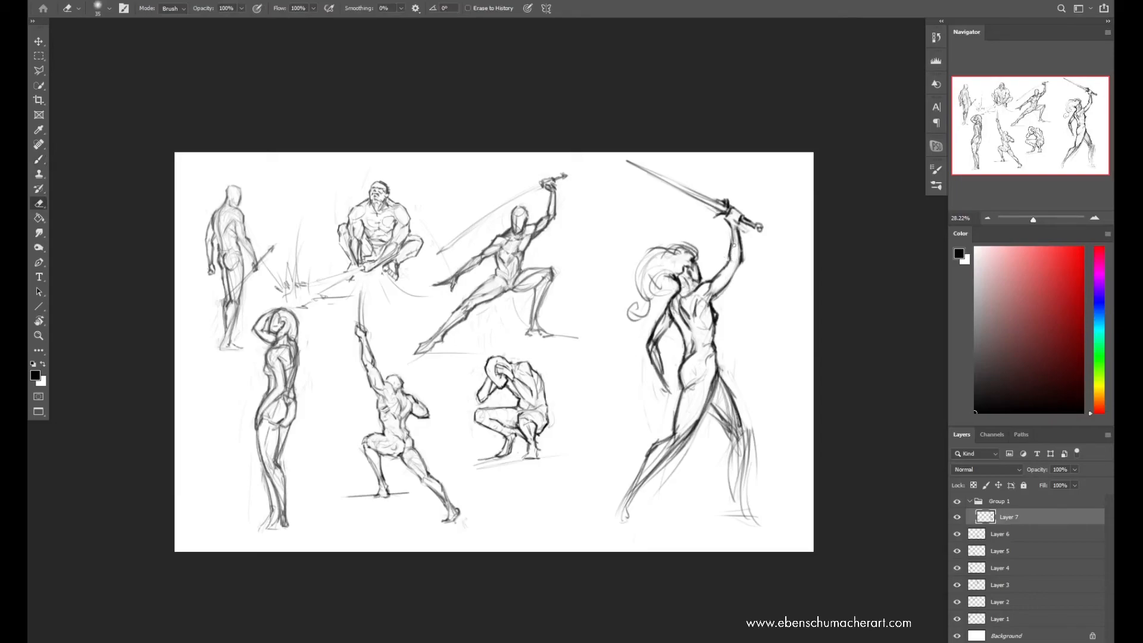
# Erase and redraw the sword figure's chest and front torso contour
pyautogui.press('b')
pyautogui.press('e')
pyautogui.press('b')
pyautogui.press('e')
pyautogui.moveTo(711, 329)
pyautogui.mouseDown()
pyautogui.moveTo(711, 301)
pyautogui.moveTo(716, 355)
pyautogui.mouseUp()
pyautogui.press('b')
pyautogui.press('e')
pyautogui.press('b')
pyautogui.moveTo(711, 302)
pyautogui.mouseDown()
pyautogui.moveTo(717, 329)
pyautogui.moveTo(718, 312)
pyautogui.mouseUp()
pyautogui.press('e')
# Mirror the canvas horizontally and strengthen the contours of the raised arm and shoulder
pyautogui.press('F2')
pyautogui.moveTo(271, 305); pyautogui.dragTo(278, 305)
pyautogui.press('b')
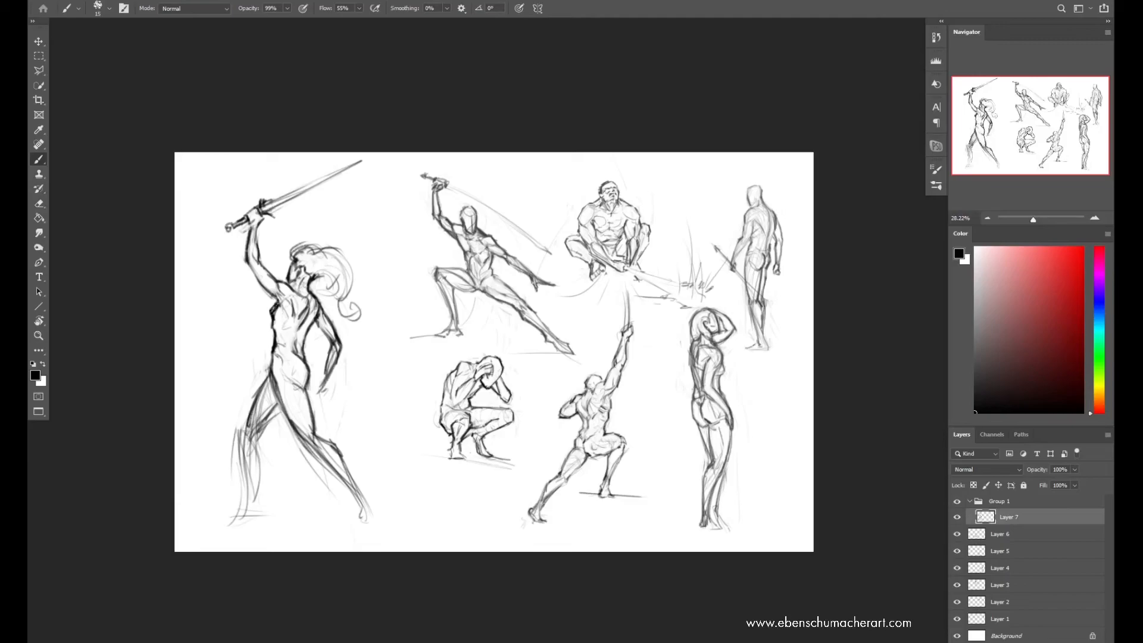
pyautogui.press('e')
pyautogui.press('b')
pyautogui.press('e')
pyautogui.press('b')
pyautogui.moveTo(279, 303); pyautogui.dragTo(280, 323)
pyautogui.hotkey('ctrl', 'z')
pyautogui.moveTo(249, 228)
pyautogui.mouseDown()
pyautogui.moveTo(245, 258)
pyautogui.moveTo(256, 263)
pyautogui.mouseUp()
pyautogui.hotkey('ctrl', 'z')
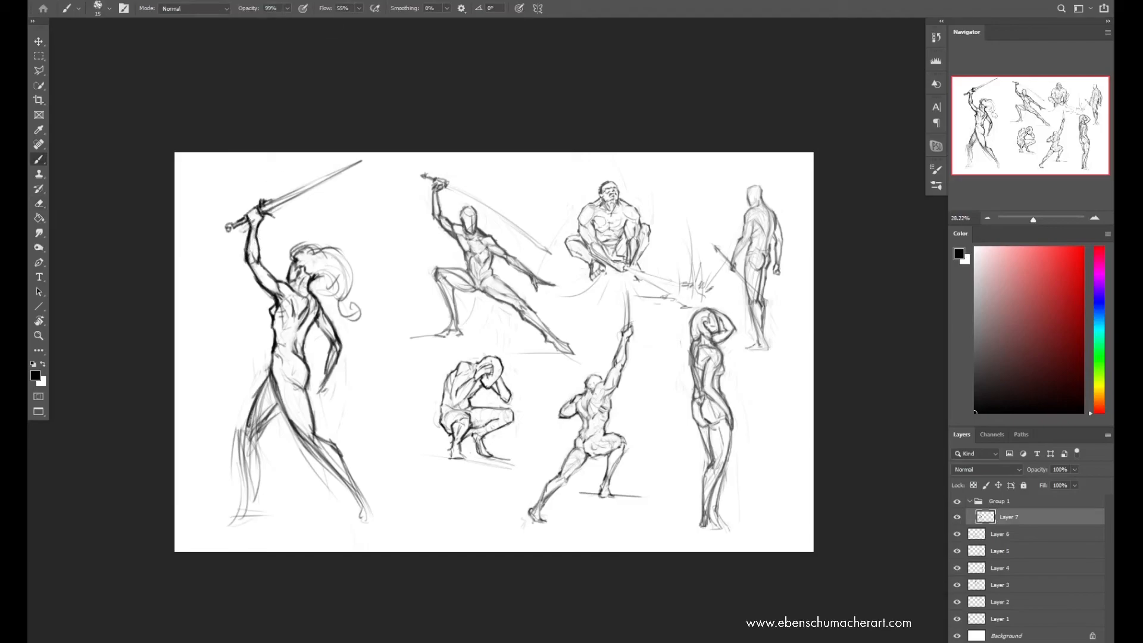
# Mirror the canvas back, touch up the torso and try new hair strokes behind the head, undoing the rejected ones
pyautogui.hotkey('ctrl', 'shift', 'h')
pyautogui.press('e')
pyautogui.press('b')
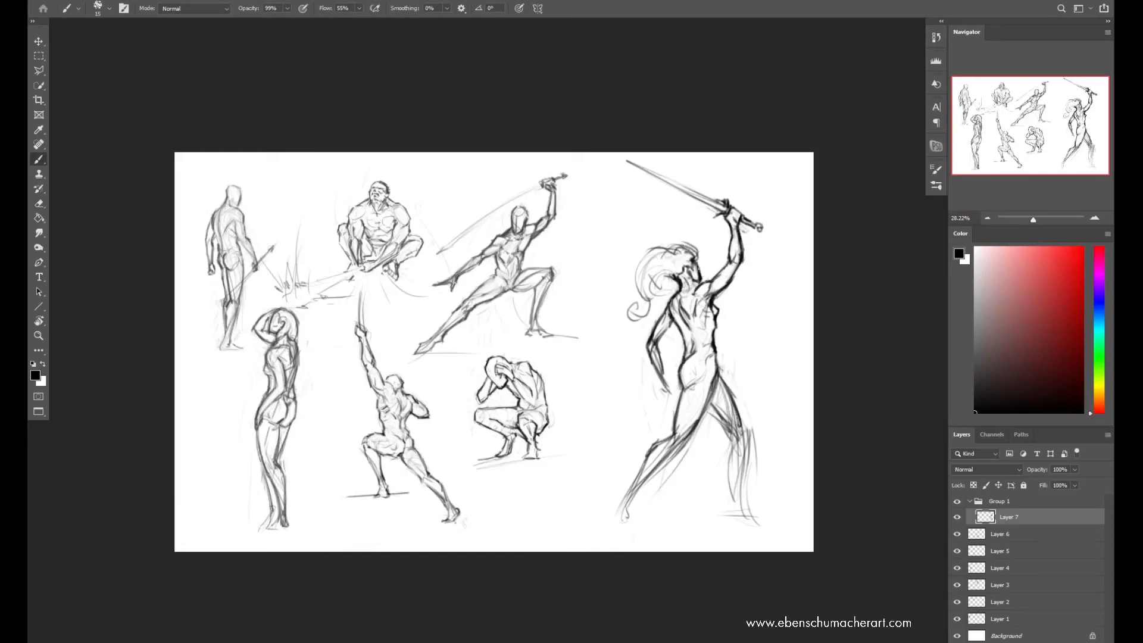
pyautogui.press('e')
pyautogui.press('b')
pyautogui.press('e')
pyautogui.press('b')
pyautogui.moveTo(672, 275); pyautogui.dragTo(651, 291)
pyautogui.moveTo(661, 246)
pyautogui.mouseDown()
pyautogui.moveTo(646, 297)
pyautogui.moveTo(693, 242)
pyautogui.moveTo(698, 251)
pyautogui.moveTo(696, 268)
pyautogui.moveTo(643, 254)
pyautogui.mouseUp()
pyautogui.hotkey('ctrl', 'z')
pyautogui.hotkey('ctrl', 'z')
# Redraw the top of the head, mirror the canvas and draw a darker lock of hair down the neck
pyautogui.press('e')
pyautogui.press('b')
pyautogui.press('e')
pyautogui.press('b')
pyautogui.moveTo(672, 244)
pyautogui.mouseDown()
pyautogui.moveTo(652, 271)
pyautogui.moveTo(683, 241)
pyautogui.mouseUp()
pyautogui.hotkey('ctrl', 'shift', 'h')
pyautogui.moveTo(321, 275); pyautogui.dragTo(334, 307)
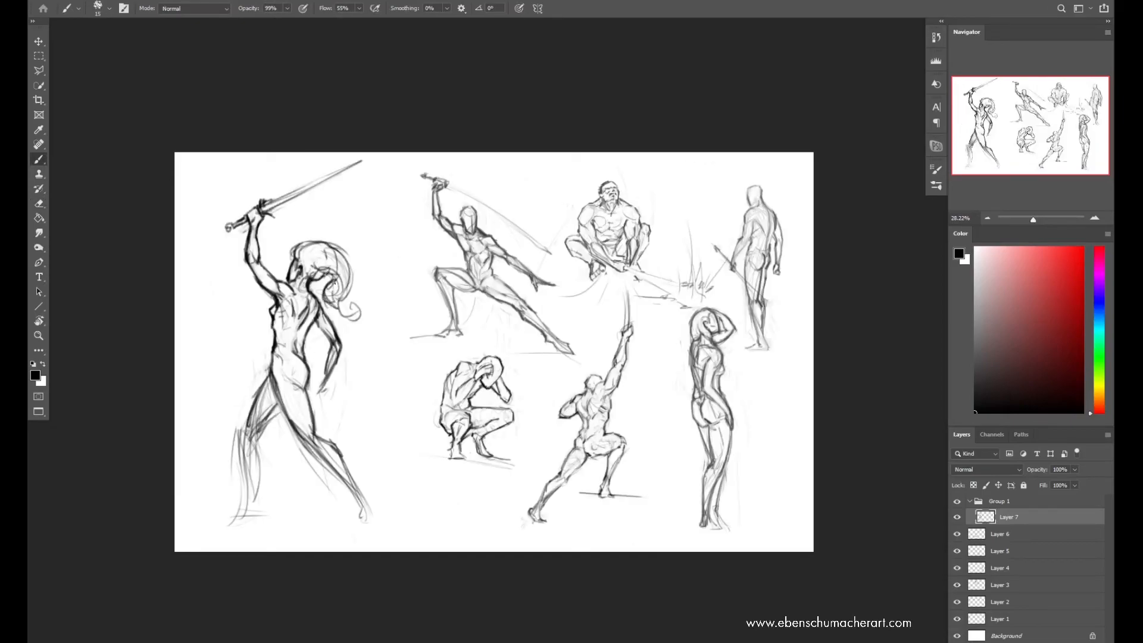
# Sketch a light arc above the head, loose outer hair strands and a stroke along the face
pyautogui.moveTo(298, 226)
pyautogui.mouseDown()
pyautogui.moveTo(288, 256)
pyautogui.moveTo(353, 225)
pyautogui.moveTo(327, 214)
pyautogui.mouseUp()
pyautogui.hotkey('ctrl', 'z')
pyautogui.press('e')
pyautogui.moveTo(330, 268)
pyautogui.mouseDown()
pyautogui.moveTo(320, 273)
pyautogui.moveTo(331, 281)
pyautogui.moveTo(323, 250)
pyautogui.mouseUp()
pyautogui.press('v')
pyautogui.press('b')
pyautogui.moveTo(344, 245); pyautogui.dragTo(367, 279)
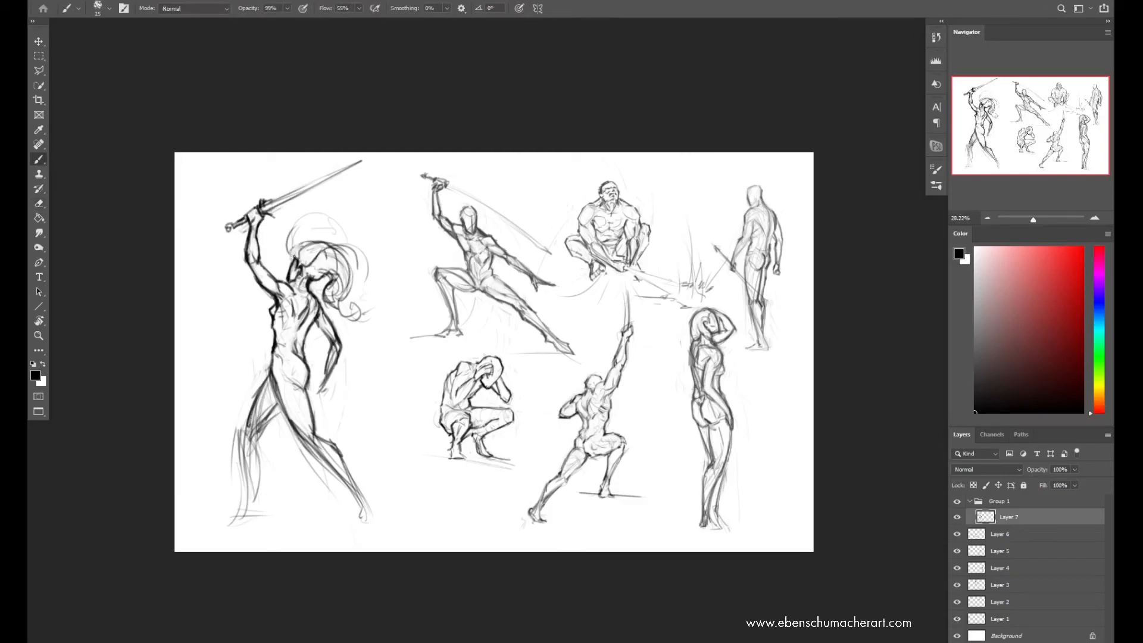
pyautogui.moveTo(287, 236); pyautogui.dragTo(297, 261)
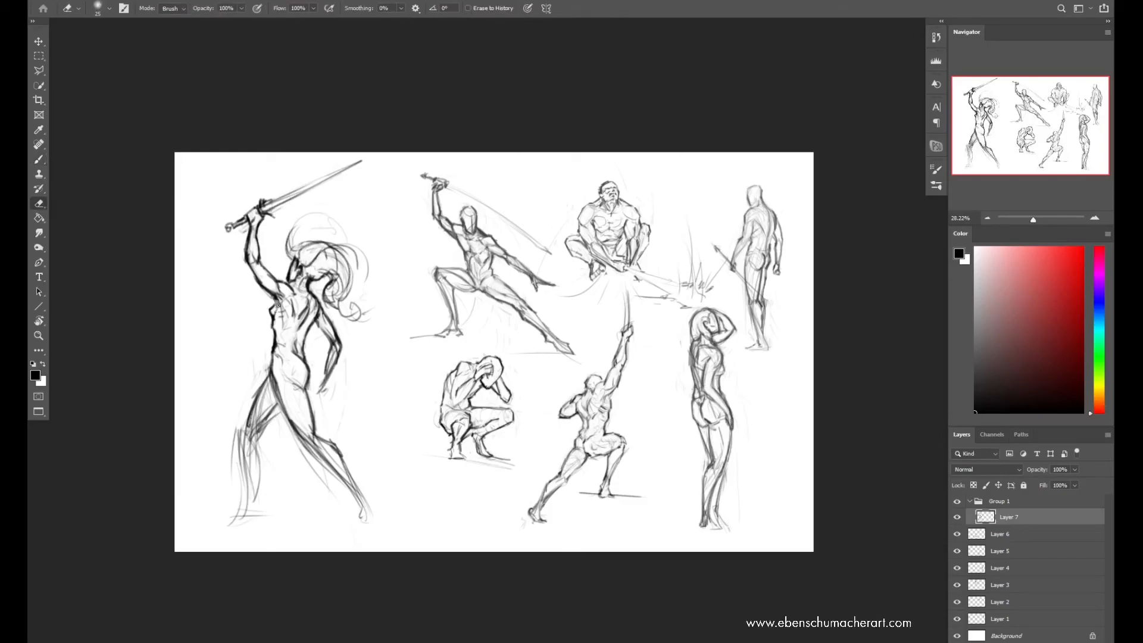
# Erase and redraw the lines of the chest, rib cage, abdomen and upper thigh
pyautogui.press('e')
pyautogui.press('b')
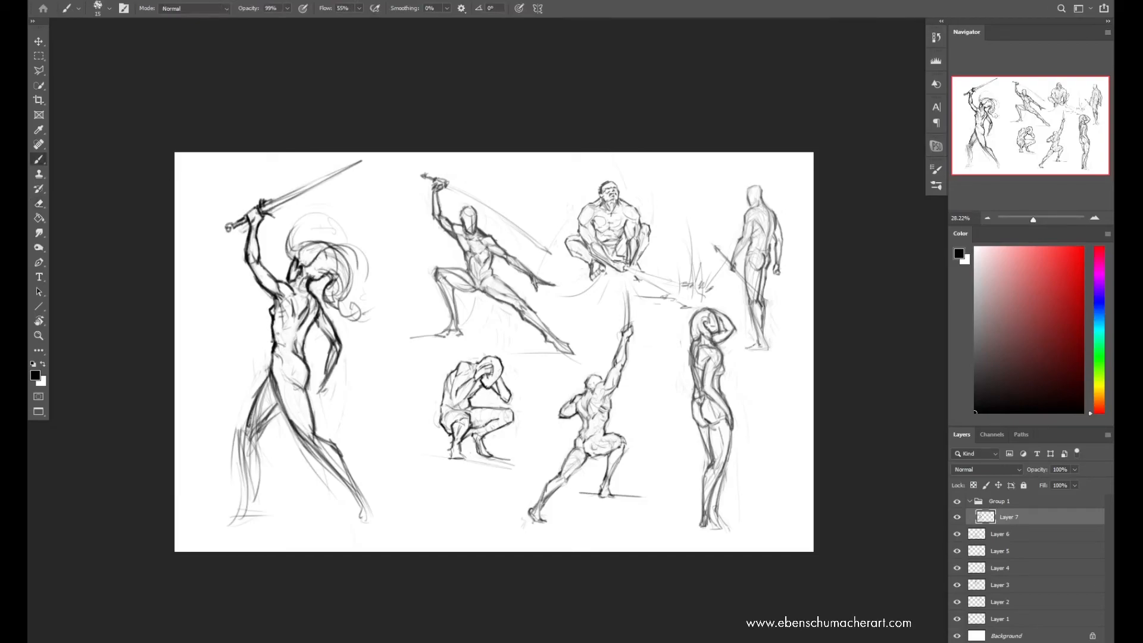
pyautogui.press('e')
pyautogui.moveTo(303, 326)
pyautogui.mouseDown()
pyautogui.moveTo(303, 337)
pyautogui.moveTo(313, 320)
pyautogui.mouseUp()
pyautogui.press('b')
pyautogui.press('e')
pyautogui.press('b')
pyautogui.press('e')
pyautogui.press('b')
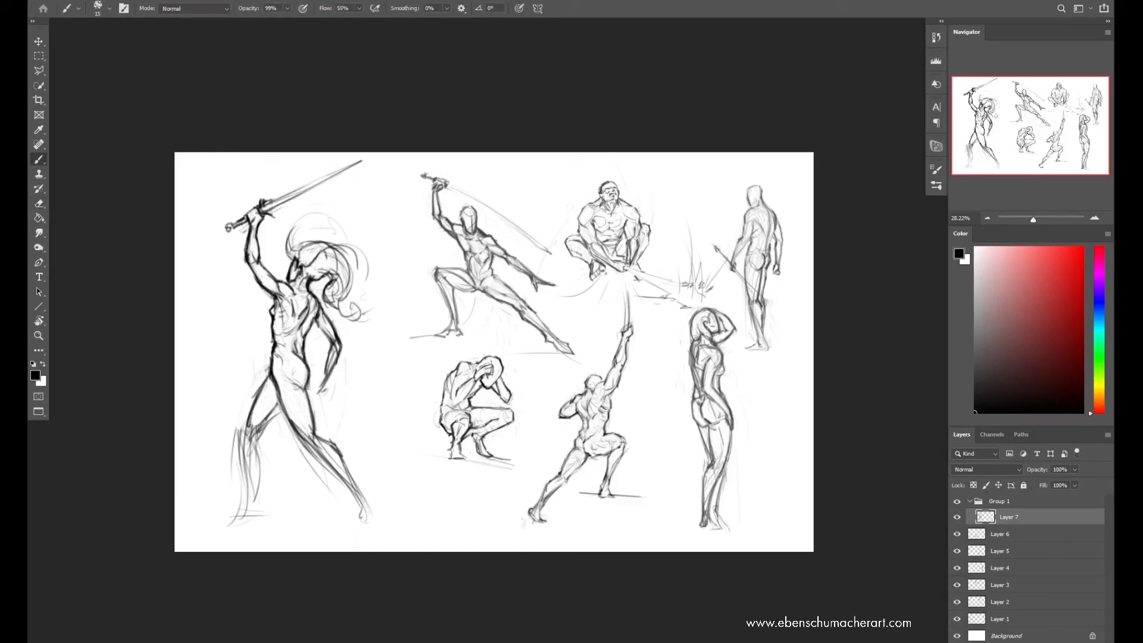
pyautogui.press('e')
pyautogui.press('b')
pyautogui.press('e')
pyautogui.press('b')
pyautogui.press('e')
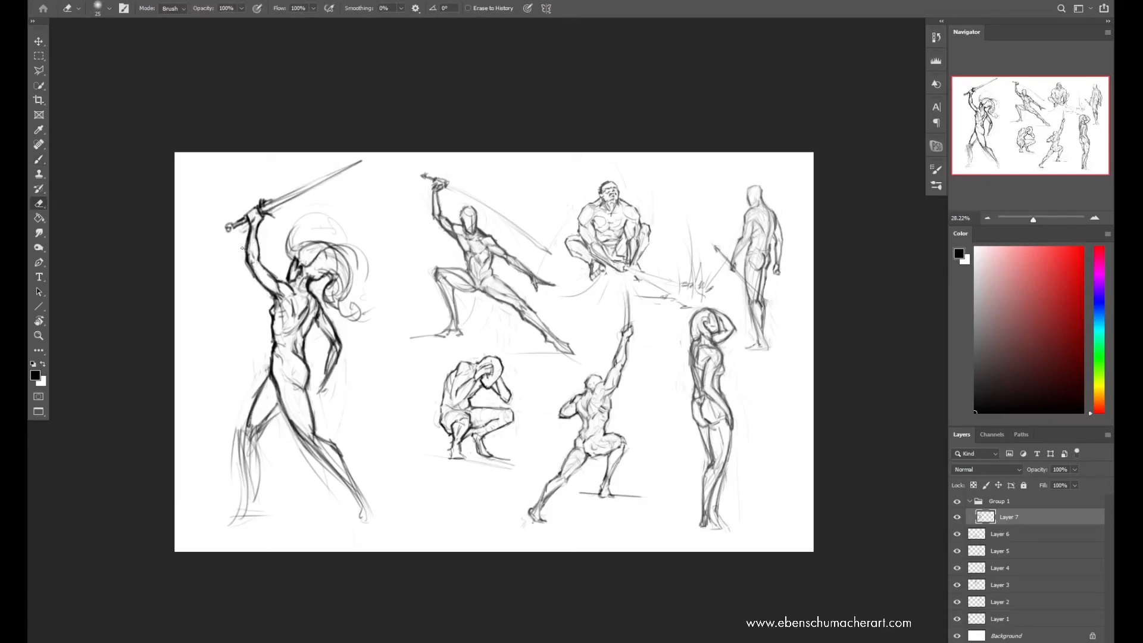
# Mirror the canvas and redraw the lowered arm with a bent elbow and a closed fist beside the hip
pyautogui.hotkey('ctrl', 'shift', 'h')
pyautogui.press('b')
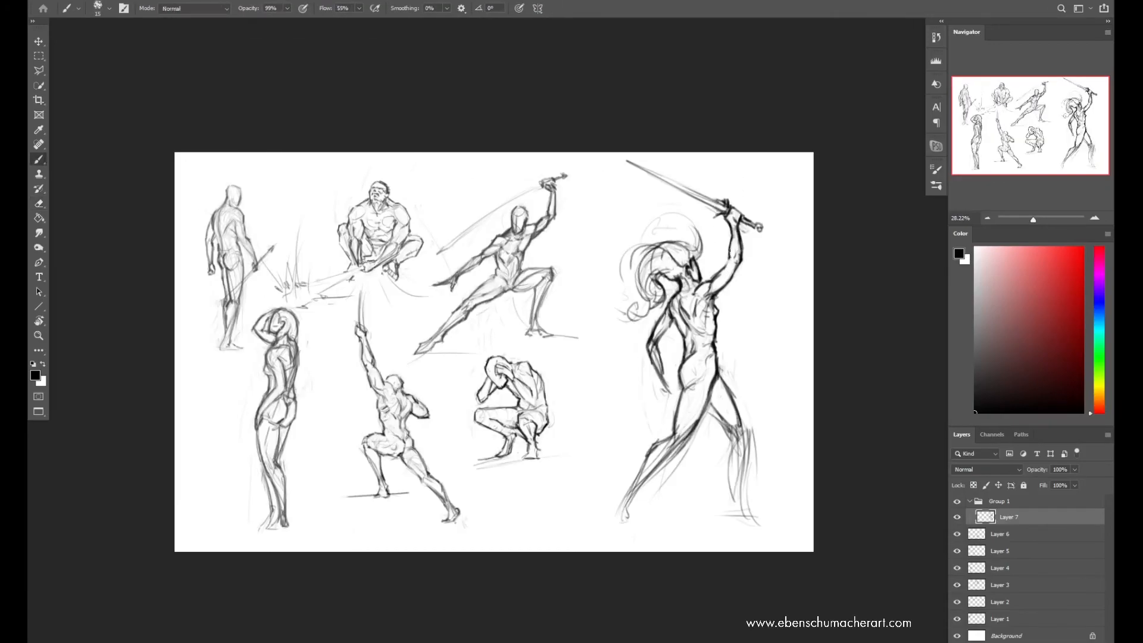
pyautogui.press('e')
pyautogui.press('b')
pyautogui.press('e')
pyautogui.press('b')
pyautogui.moveTo(649, 344); pyautogui.dragTo(665, 381)
pyautogui.moveTo(672, 322)
pyautogui.mouseDown()
pyautogui.moveTo(657, 339)
pyautogui.moveTo(668, 383)
pyautogui.mouseUp()
pyautogui.press('e')
pyautogui.press('b')
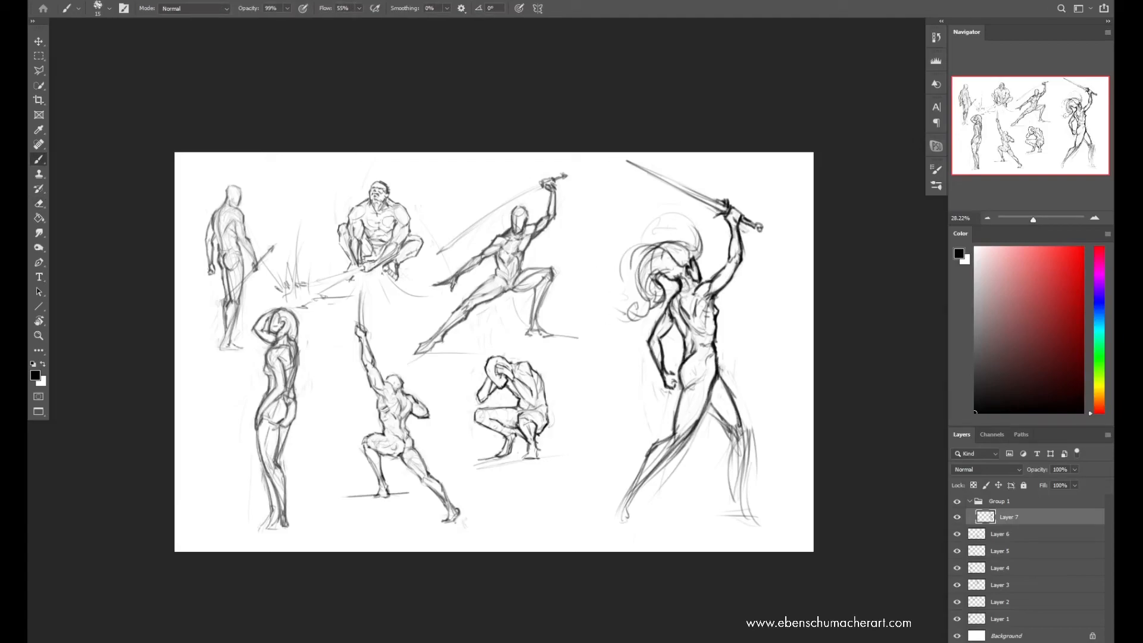
# Erase the loose leg lines and redraw both legs with firmer contours, adding the forward foot
pyautogui.press('e')
pyautogui.moveTo(649, 446)
pyautogui.mouseDown()
pyautogui.moveTo(630, 500)
pyautogui.moveTo(734, 382)
pyautogui.moveTo(707, 402)
pyautogui.mouseUp()
pyautogui.press('b')
pyautogui.press('e')
pyautogui.press('b')
pyautogui.moveTo(733, 441); pyautogui.dragTo(742, 516)
pyautogui.moveTo(745, 422); pyautogui.dragTo(750, 515)
# Draw long sweeping curves beside the body from the sword's pommel toward the hip, undoing the first attempt
pyautogui.moveTo(764, 232); pyautogui.dragTo(738, 364)
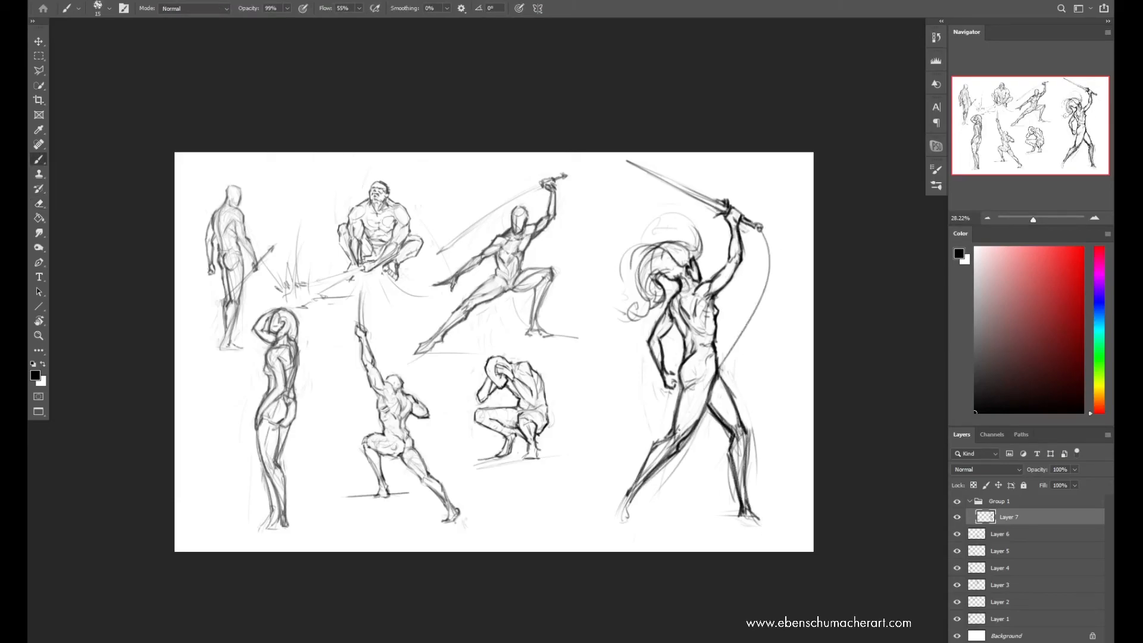
pyautogui.hotkey('ctrl', 'z')
pyautogui.moveTo(760, 251)
pyautogui.mouseDown()
pyautogui.moveTo(716, 380)
pyautogui.moveTo(697, 368)
pyautogui.mouseUp()
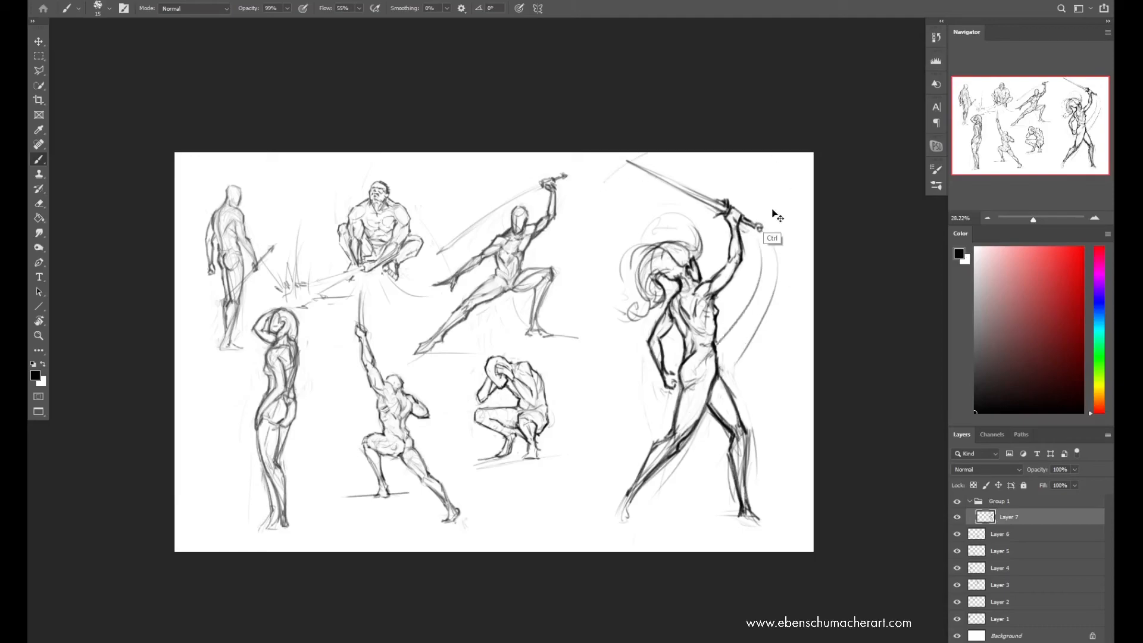
# Redraw the sword's crossguard and add a sweeping arc above the blade
pyautogui.press('e')
pyautogui.press('b')
pyautogui.press('e')
pyautogui.moveTo(728, 199); pyautogui.dragTo(722, 201)
pyautogui.press('b')
pyautogui.moveTo(724, 161); pyautogui.dragTo(631, 162)
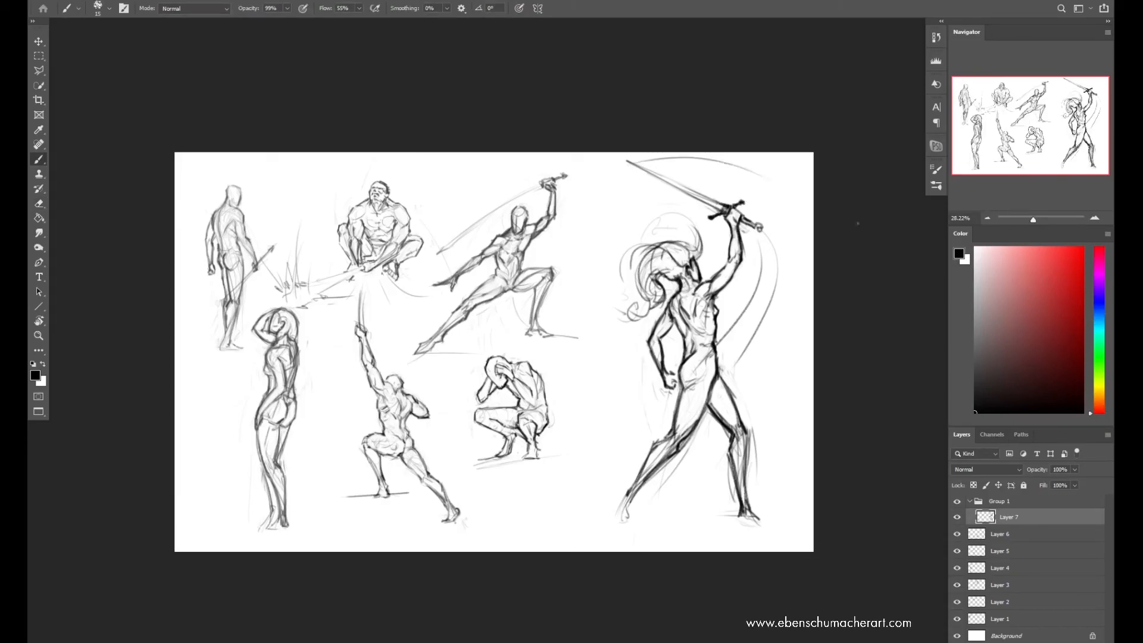
# Undo the extra arc across the sword and draw a line crossing the blade with short radiating marks
pyautogui.moveTo(630, 205)
pyautogui.mouseDown()
pyautogui.moveTo(783, 153)
pyautogui.moveTo(776, 184)
pyautogui.mouseUp()
pyautogui.hotkey('ctrl', 'z')
pyautogui.hotkey('ctrl', 'z')
pyautogui.moveTo(689, 153); pyautogui.dragTo(704, 225)
pyautogui.moveTo(701, 174); pyautogui.dragTo(696, 189)
pyautogui.moveTo(700, 188); pyautogui.dragTo(708, 187)
pyautogui.moveTo(681, 174); pyautogui.dragTo(691, 189)
pyautogui.moveTo(682, 202); pyautogui.dragTo(690, 203)
# Mirror the canvas and refine the torso lines with small erasing and drawing touches
pyautogui.hotkey('ctrl', 'shift', 'h')
pyautogui.press('e')
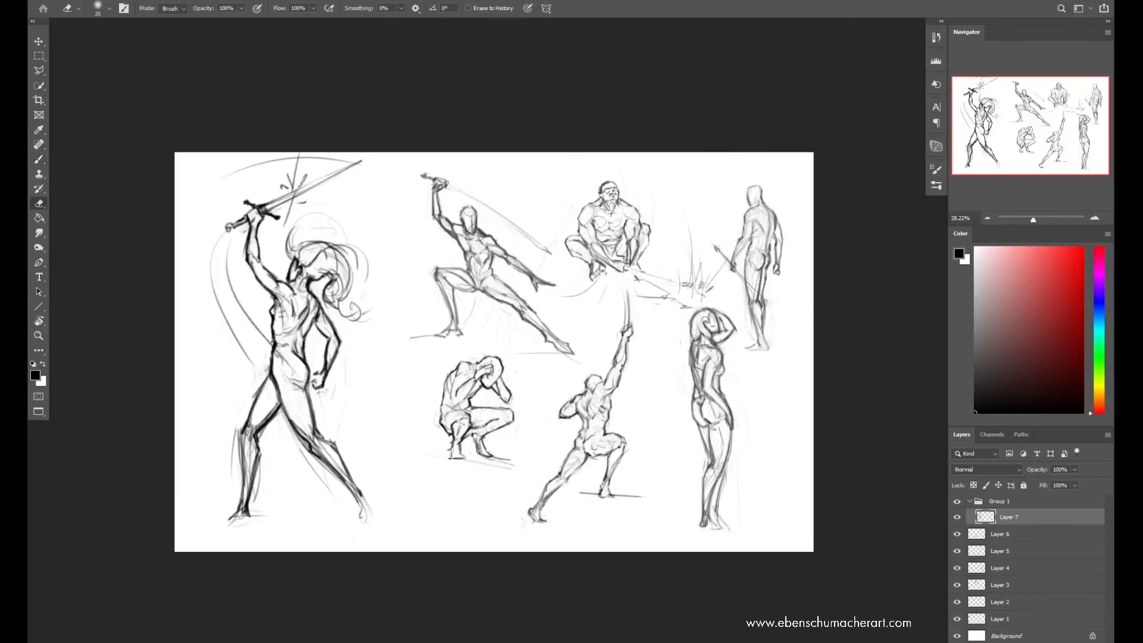
pyautogui.press('b')
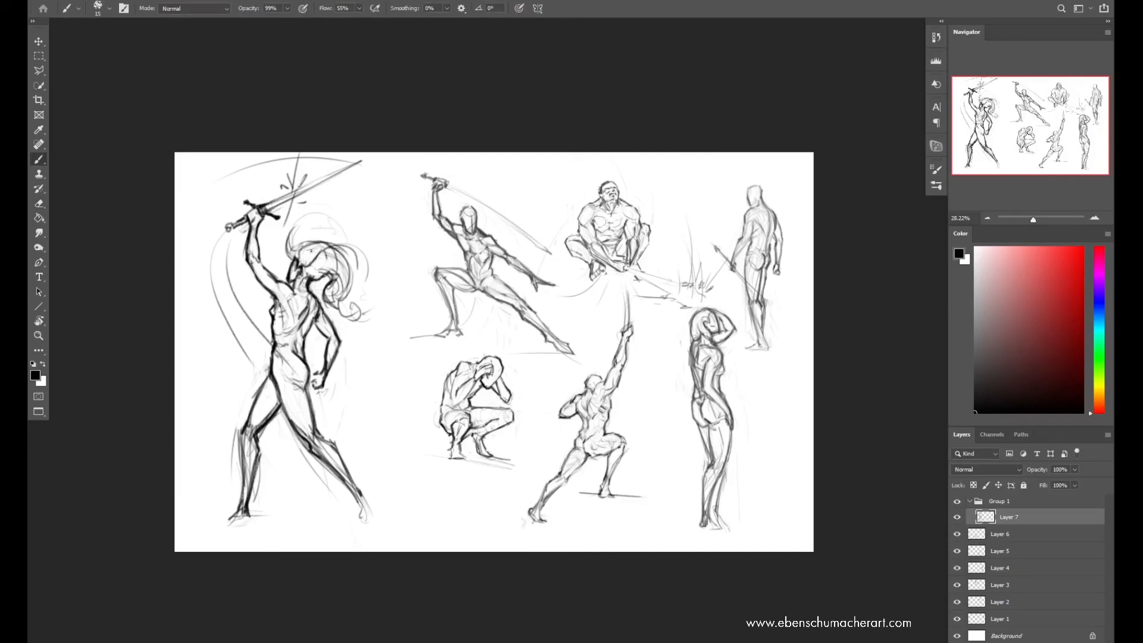
pyautogui.press('e')
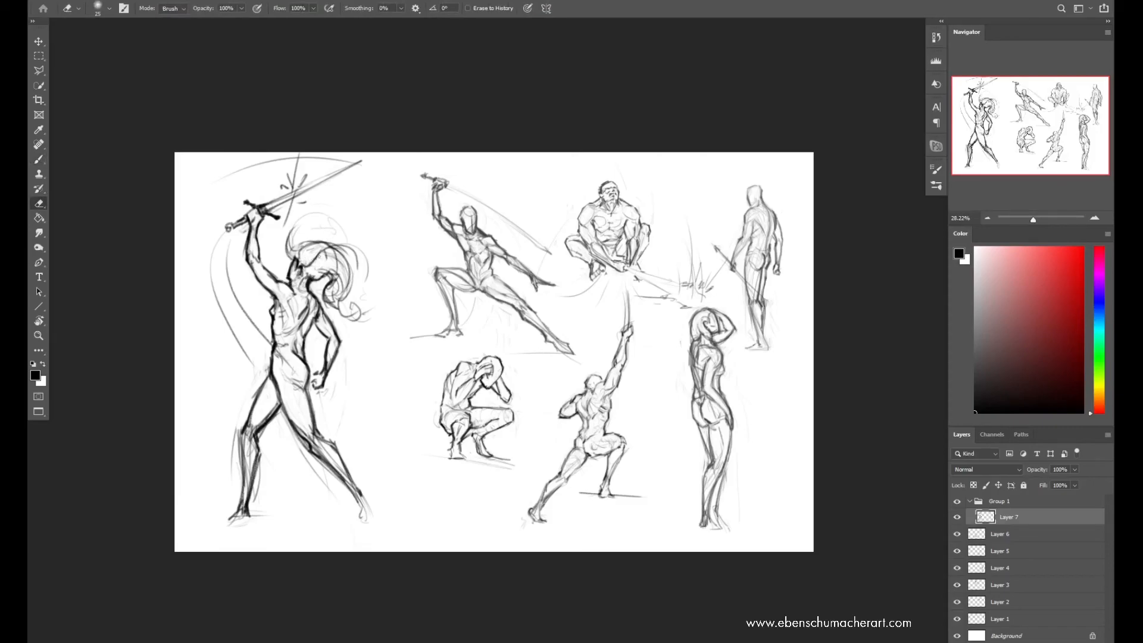
# Mirror the canvas back, erase part of the hair and redraw its outer curve and curls
pyautogui.press('F2')
pyautogui.moveTo(660, 244)
pyautogui.mouseDown()
pyautogui.moveTo(690, 247)
pyautogui.moveTo(673, 291)
pyautogui.moveTo(661, 271)
pyautogui.mouseUp()
pyautogui.press('b')
pyautogui.moveTo(694, 249)
pyautogui.mouseDown()
pyautogui.moveTo(653, 272)
pyautogui.moveTo(627, 251)
pyautogui.moveTo(656, 254)
pyautogui.mouseUp()
pyautogui.hotkey('ctrl', 'z')
pyautogui.press('e')
pyautogui.press('b')
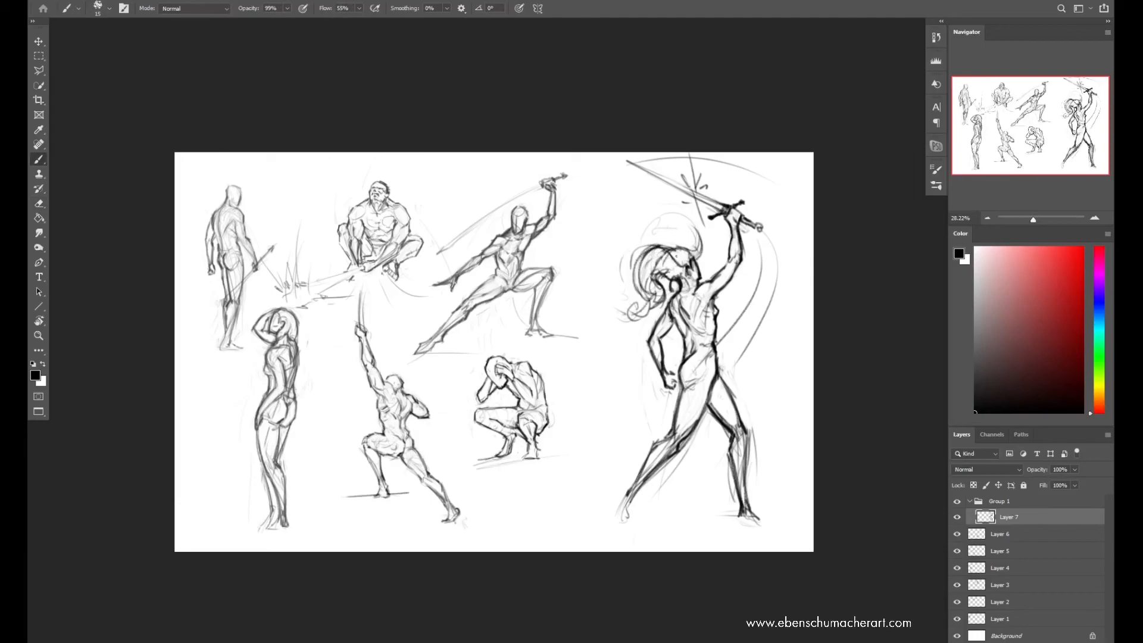
# Erase the lowered forearm and fist and redraw them with the hand resting on the hip
pyautogui.press('e')
pyautogui.moveTo(654, 364)
pyautogui.mouseDown()
pyautogui.moveTo(645, 337)
pyautogui.moveTo(661, 313)
pyautogui.moveTo(651, 343)
pyautogui.mouseUp()
pyautogui.press('b')
pyautogui.press('e')
pyautogui.moveTo(656, 340); pyautogui.dragTo(670, 374)
pyautogui.press('b')
pyautogui.moveTo(665, 377); pyautogui.dragTo(673, 388)
pyautogui.press('e')
pyautogui.press('b')
pyautogui.press('e')
pyautogui.press('b')
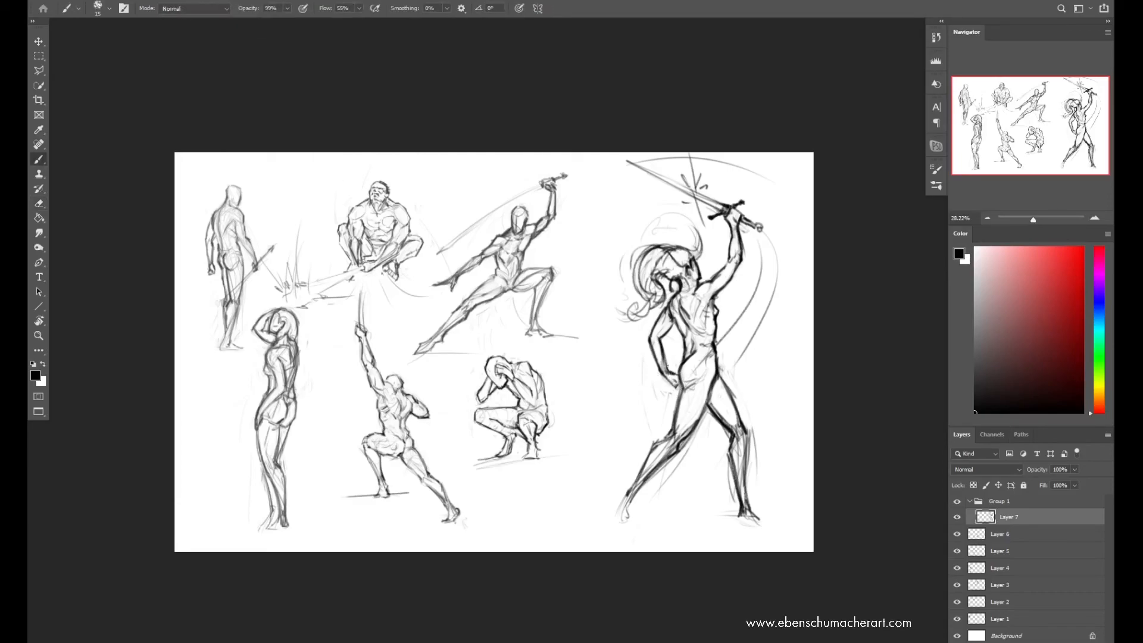
# Define the back leg's knee and calf contours and draw its foot
pyautogui.press('e')
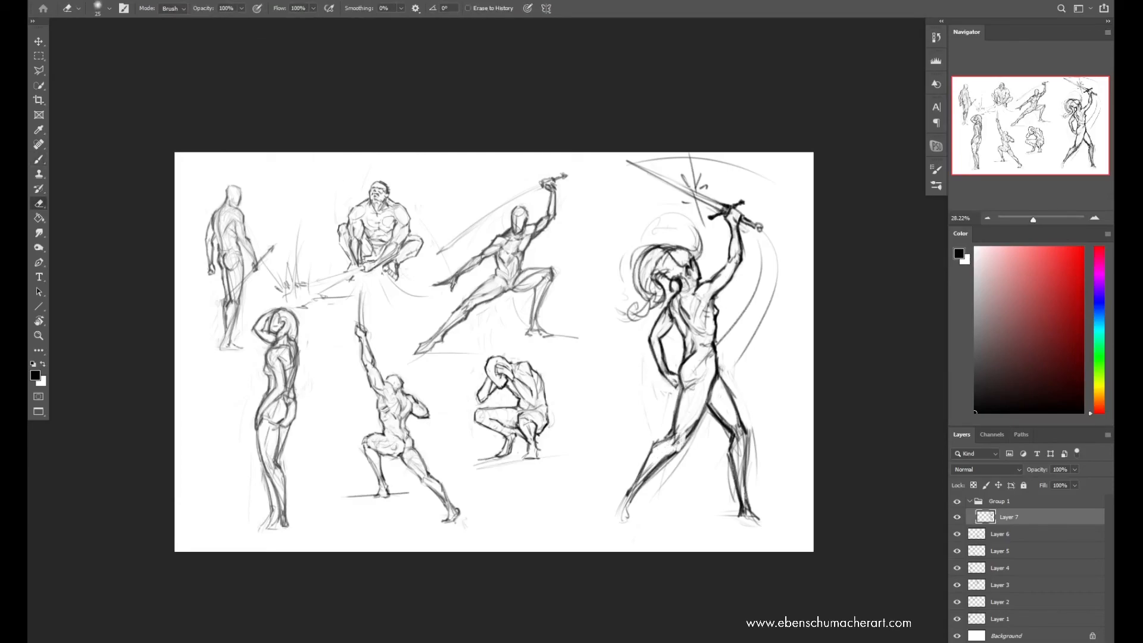
pyautogui.press('b')
pyautogui.moveTo(692, 425); pyautogui.dragTo(684, 436)
pyautogui.moveTo(654, 447)
pyautogui.mouseDown()
pyautogui.moveTo(617, 497)
pyautogui.moveTo(624, 518)
pyautogui.mouseUp()
pyautogui.moveTo(630, 495); pyautogui.dragTo(637, 518)
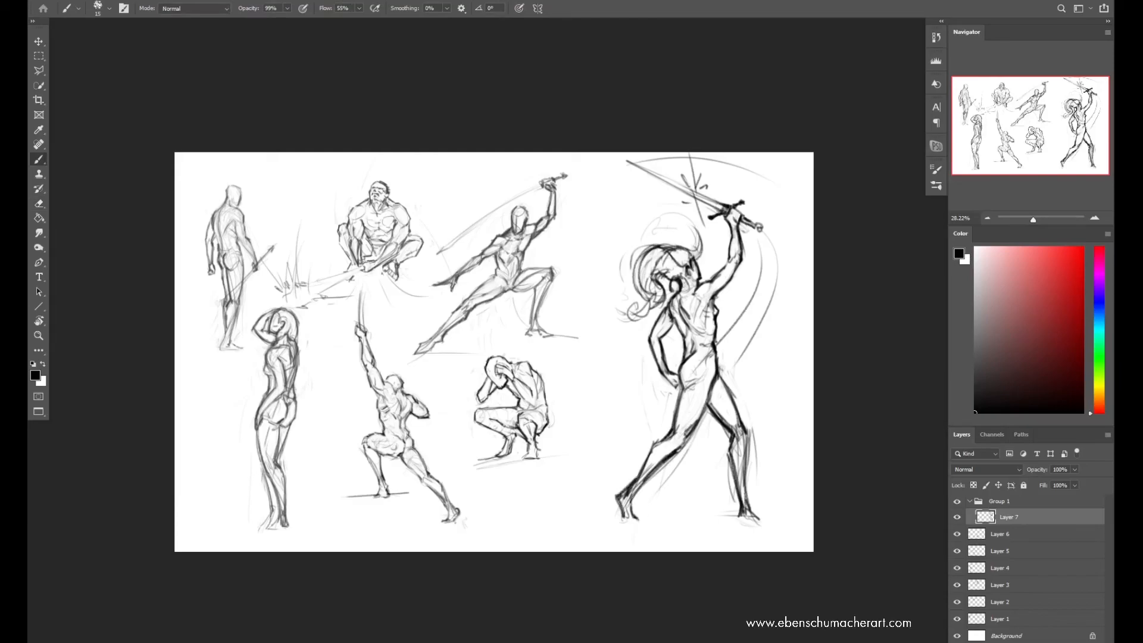
pyautogui.moveTo(641, 465); pyautogui.dragTo(630, 479)
# Mirror the canvas and sketch a curved drape hanging behind the hip and between the legs
pyautogui.hotkey('ctrl', 'shift', 'h')
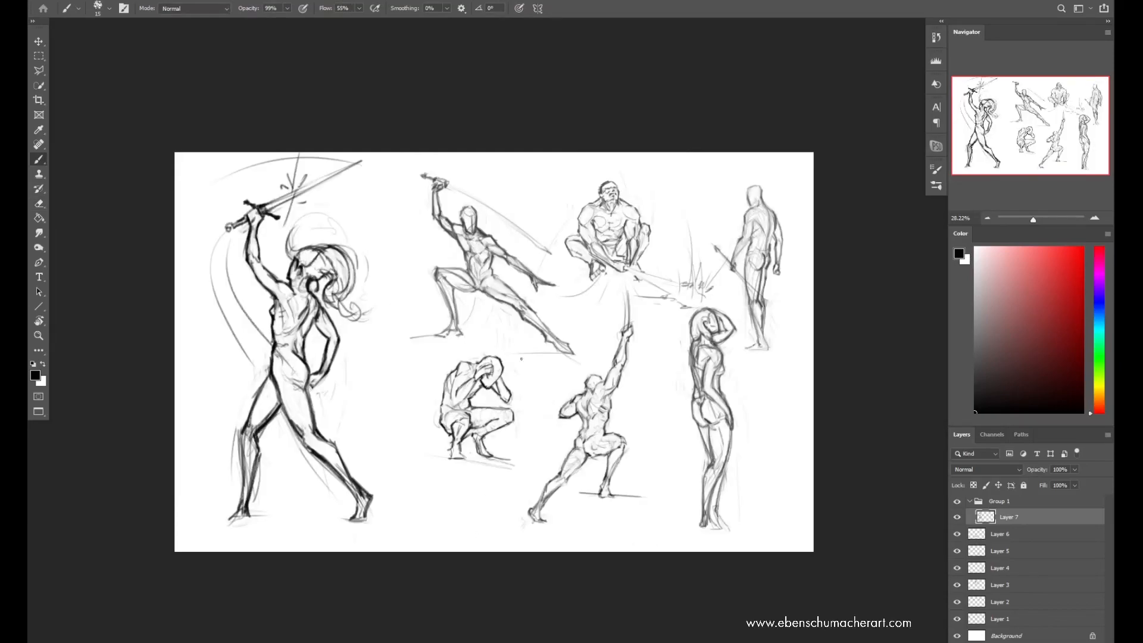
pyautogui.moveTo(338, 352)
pyautogui.mouseDown()
pyautogui.moveTo(361, 386)
pyautogui.moveTo(327, 424)
pyautogui.moveTo(323, 348)
pyautogui.mouseUp()
pyautogui.hotkey('ctrl', 'z')
pyautogui.moveTo(347, 362)
pyautogui.mouseDown()
pyautogui.moveTo(322, 434)
pyautogui.moveTo(282, 454)
pyautogui.mouseUp()
pyautogui.moveTo(283, 456)
pyautogui.mouseDown()
pyautogui.moveTo(303, 449)
pyautogui.moveTo(279, 453)
pyautogui.mouseUp()
pyautogui.moveTo(277, 414); pyautogui.dragTo(299, 450)
pyautogui.moveTo(281, 445); pyautogui.dragTo(307, 440)
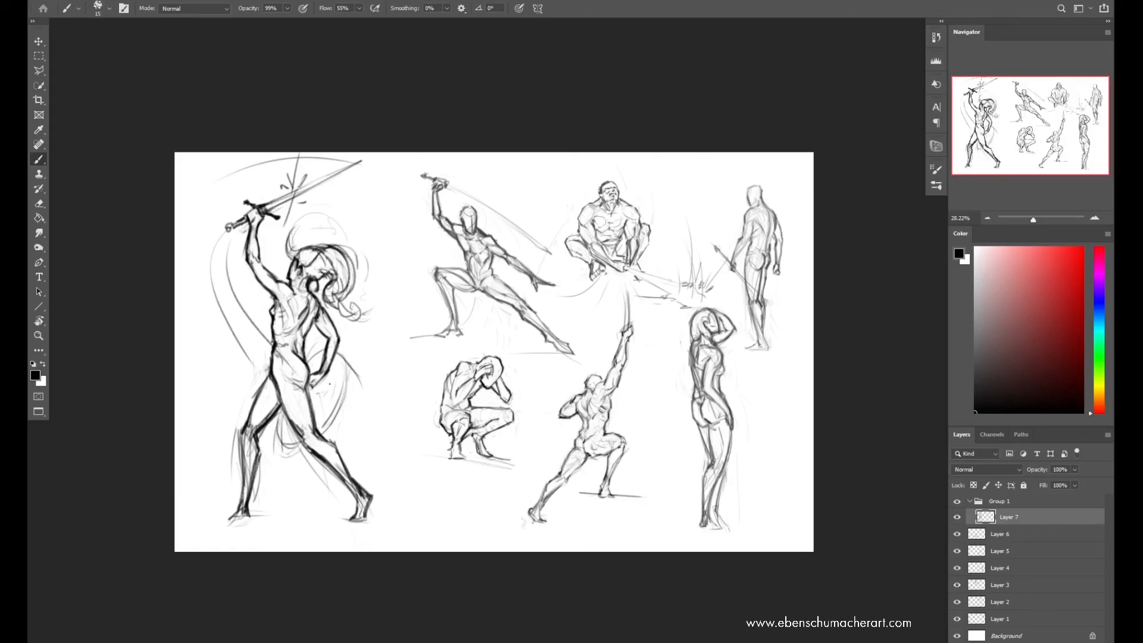
# Lighten the outer curve of the drape and redraw its edges and folds with darker strokes
pyautogui.press('e')
pyautogui.moveTo(348, 366)
pyautogui.mouseDown()
pyautogui.moveTo(324, 426)
pyautogui.moveTo(306, 437)
pyautogui.mouseUp()
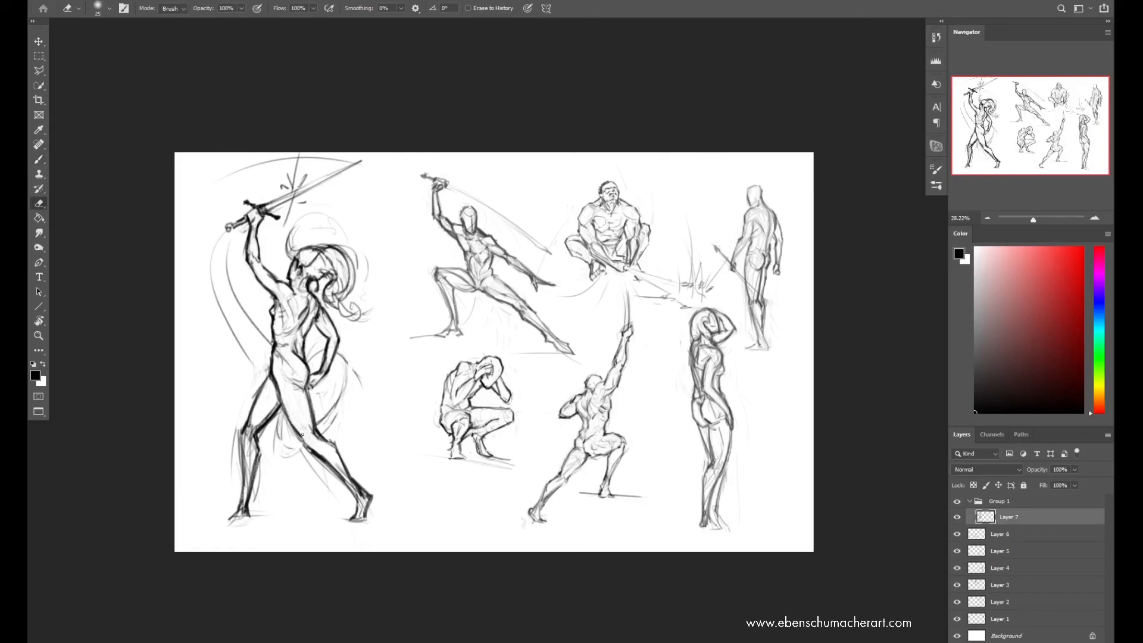
pyautogui.press('b')
pyautogui.moveTo(347, 362)
pyautogui.mouseDown()
pyautogui.moveTo(342, 399)
pyautogui.moveTo(347, 373)
pyautogui.mouseUp()
pyautogui.moveTo(309, 360); pyautogui.dragTo(320, 352)
pyautogui.moveTo(335, 355); pyautogui.dragTo(344, 367)
pyautogui.moveTo(281, 411); pyautogui.dragTo(292, 428)
pyautogui.moveTo(279, 414); pyautogui.dragTo(295, 431)
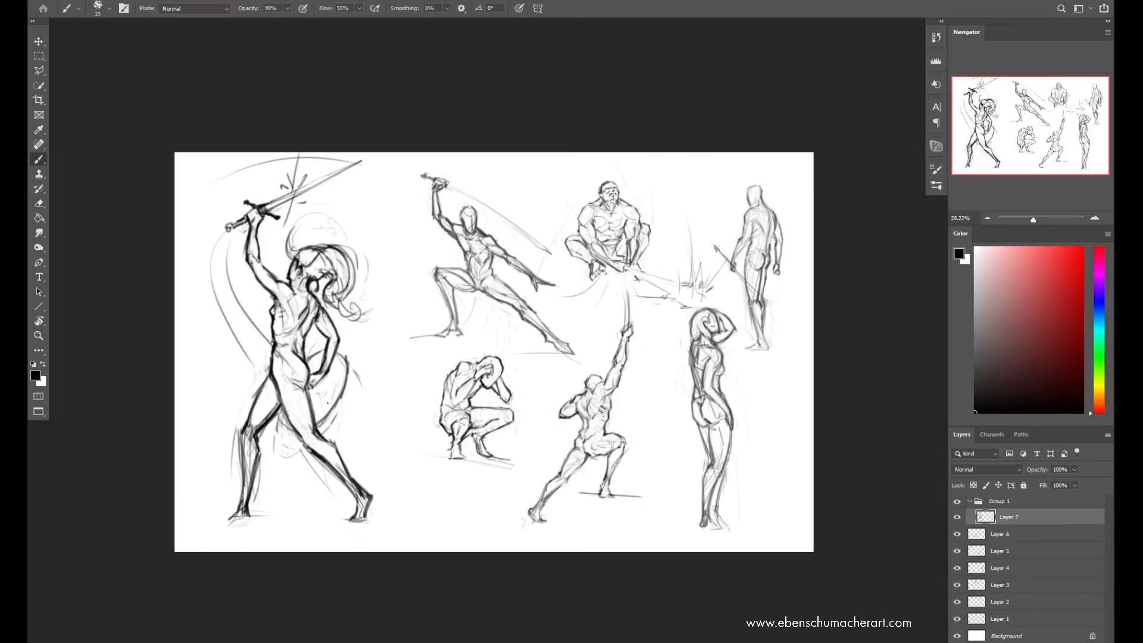
# Mirror the canvas, erase and redraw the hair around the face and neck, and mirror the canvas again
pyautogui.hotkey('ctrl', 'shift', 'h')
pyautogui.press('e')
pyautogui.moveTo(653, 269)
pyautogui.mouseDown()
pyautogui.moveTo(673, 287)
pyautogui.moveTo(679, 273)
pyautogui.moveTo(679, 286)
pyautogui.mouseUp()
pyautogui.press('b')
pyautogui.moveTo(687, 272); pyautogui.dragTo(692, 285)
pyautogui.moveTo(689, 282); pyautogui.dragTo(616, 315)
pyautogui.moveTo(664, 256)
pyautogui.mouseDown()
pyautogui.moveTo(647, 275)
pyautogui.moveTo(653, 243)
pyautogui.moveTo(691, 247)
pyautogui.mouseUp()
pyautogui.press('e')
pyautogui.press('b')
pyautogui.press('e')
pyautogui.press('b')
pyautogui.hotkey('ctrl', 'z')
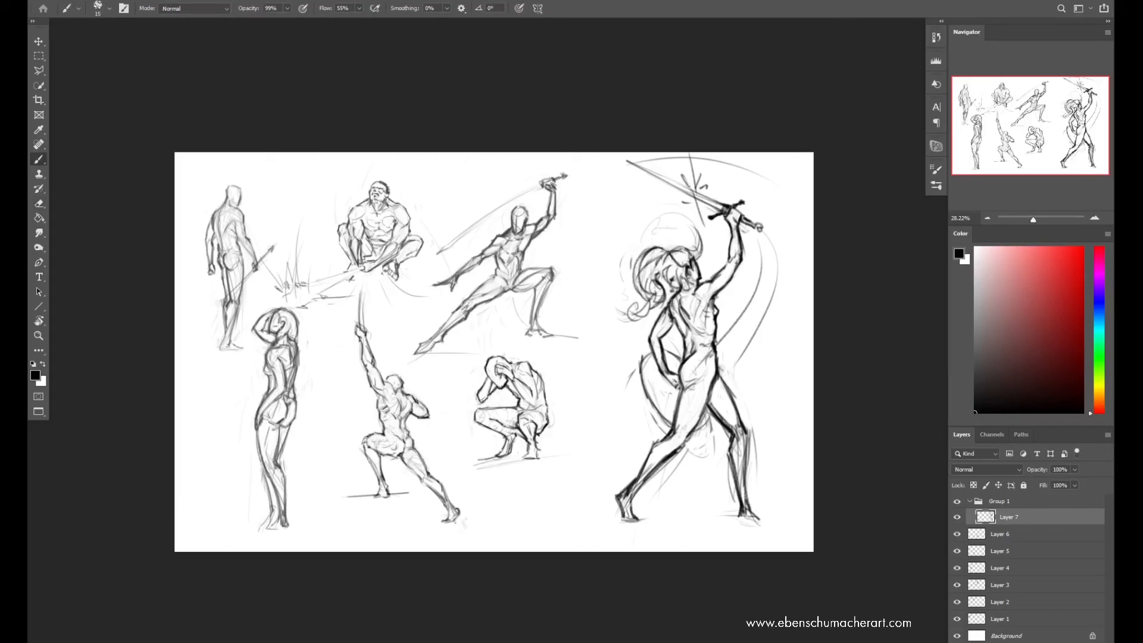
pyautogui.hotkey('ctrl', 'h')
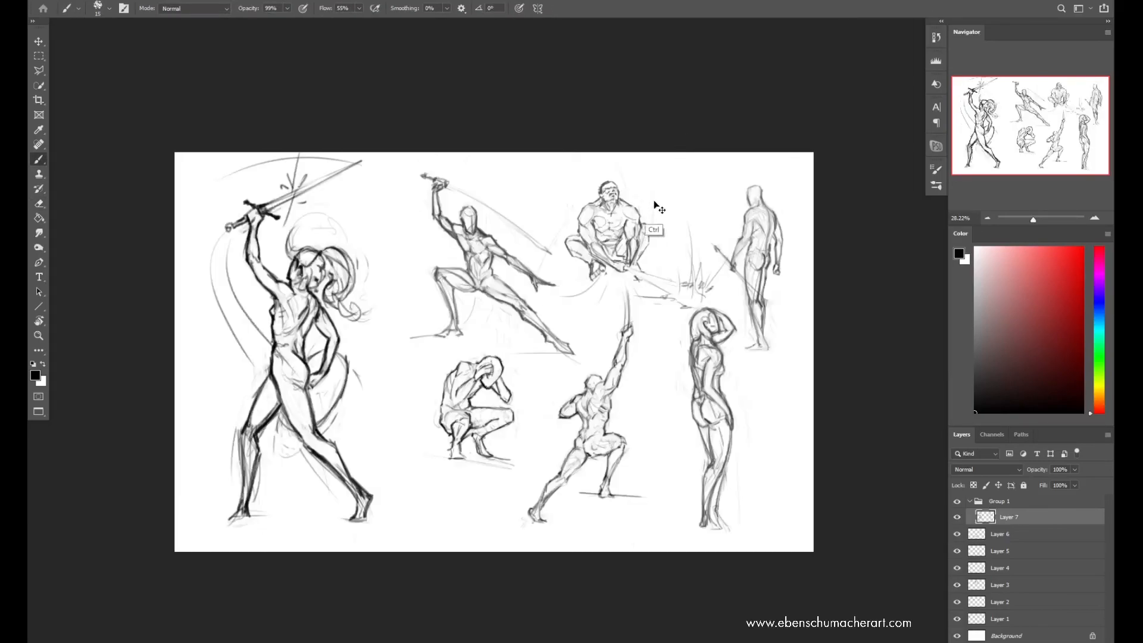
# Erase and redraw the contours of the sword figure's raised arm and shoulder
pyautogui.press('e')
pyautogui.press('b')
pyautogui.moveTo(249, 267); pyautogui.dragTo(269, 290)
pyautogui.press('e')
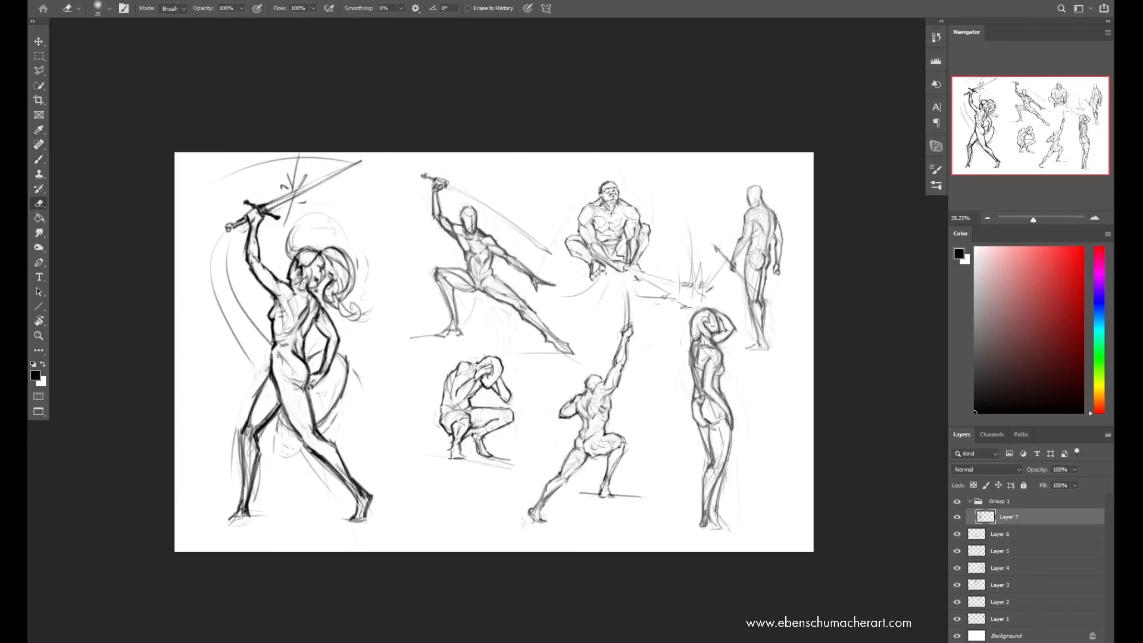
pyautogui.press('b')
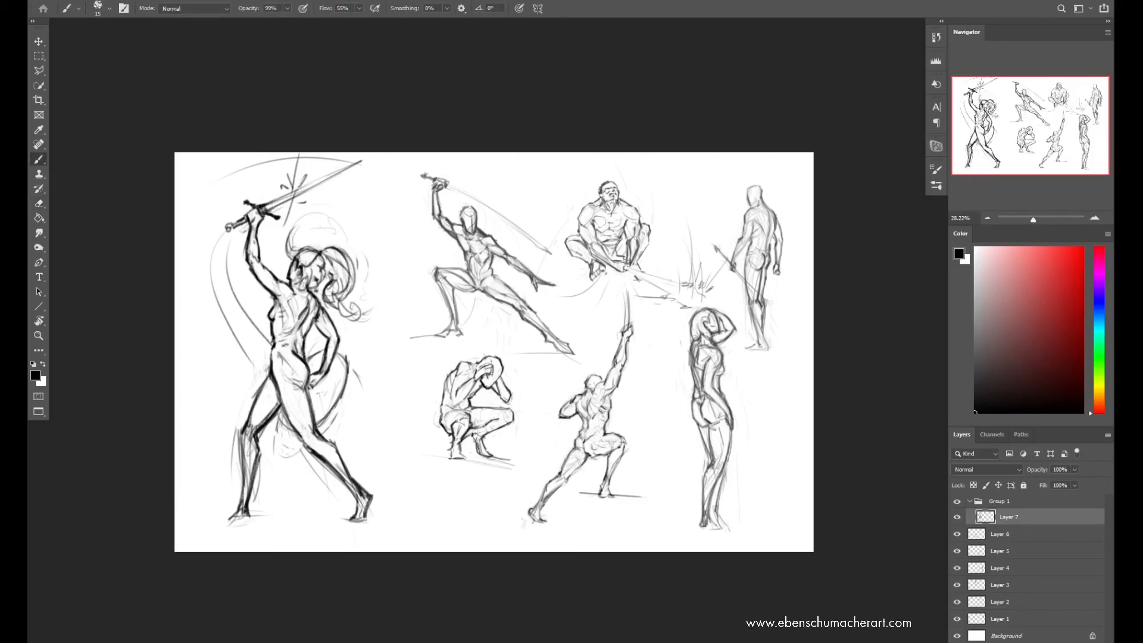
# Redraw the hip and lower leg contours and draw a straight horizontal ground line beneath the sword figure's feet
pyautogui.moveTo(273, 347); pyautogui.dragTo(271, 369)
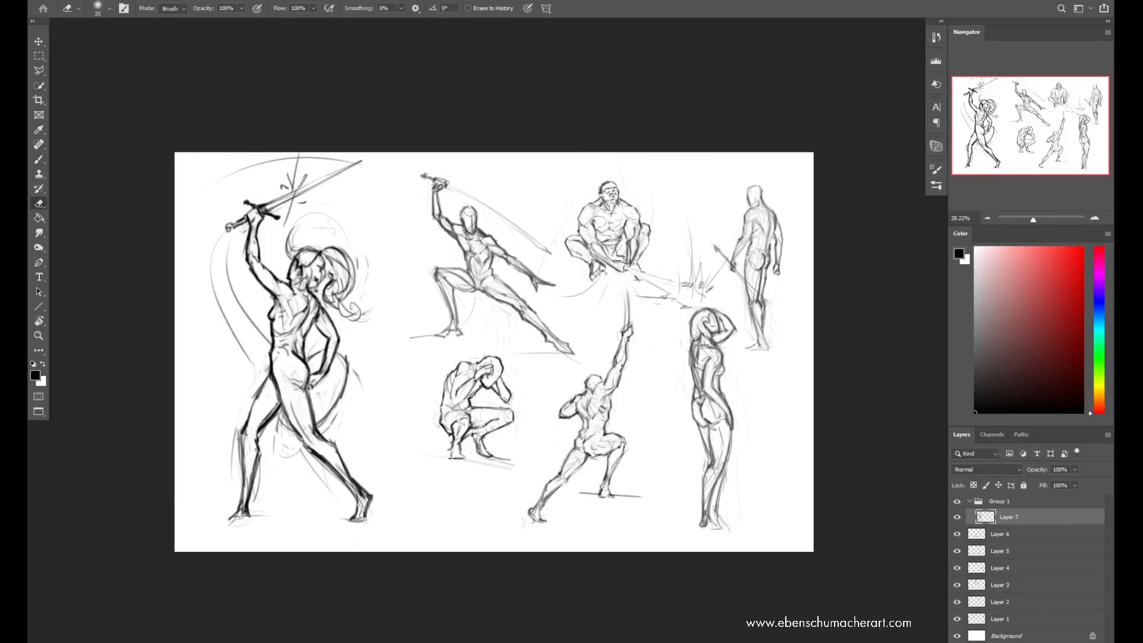
pyautogui.moveTo(258, 457); pyautogui.dragTo(250, 515)
pyautogui.moveTo(210, 521); pyautogui.dragTo(462, 521)
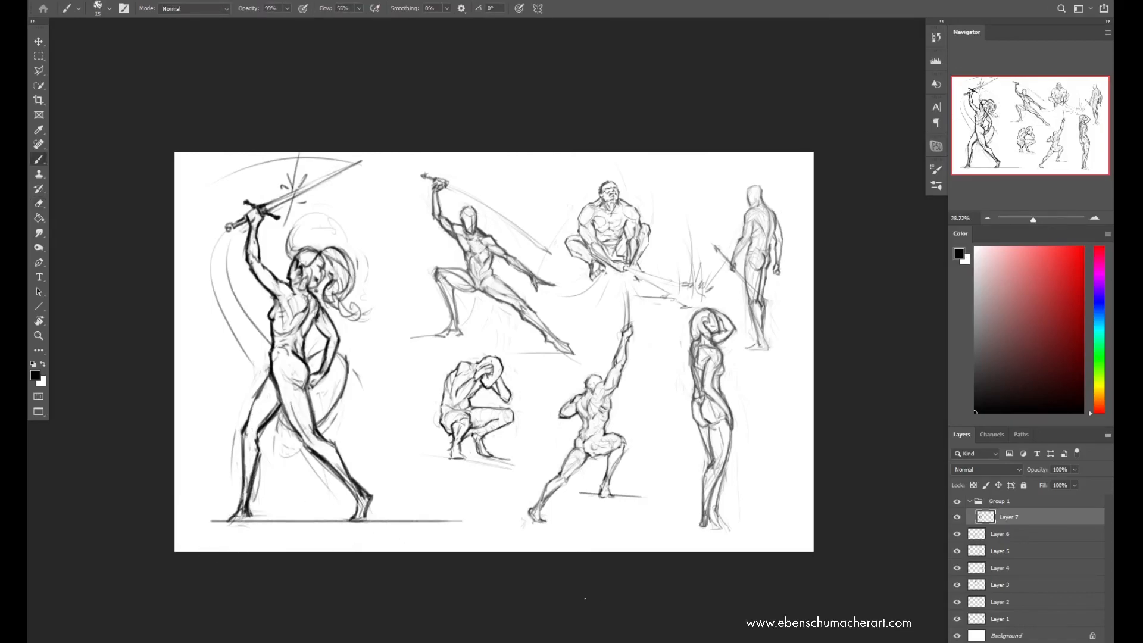
# Mirror the canvas, scale the sword figure down slightly and move it up on the page
pyautogui.hotkey('ctrl', 'f')
pyautogui.hotkey('ctrl', 't')
pyautogui.moveTo(791, 151); pyautogui.dragTo(754, 207)
pyautogui.moveTo(692, 296); pyautogui.dragTo(691, 262)
pyautogui.press('Return')
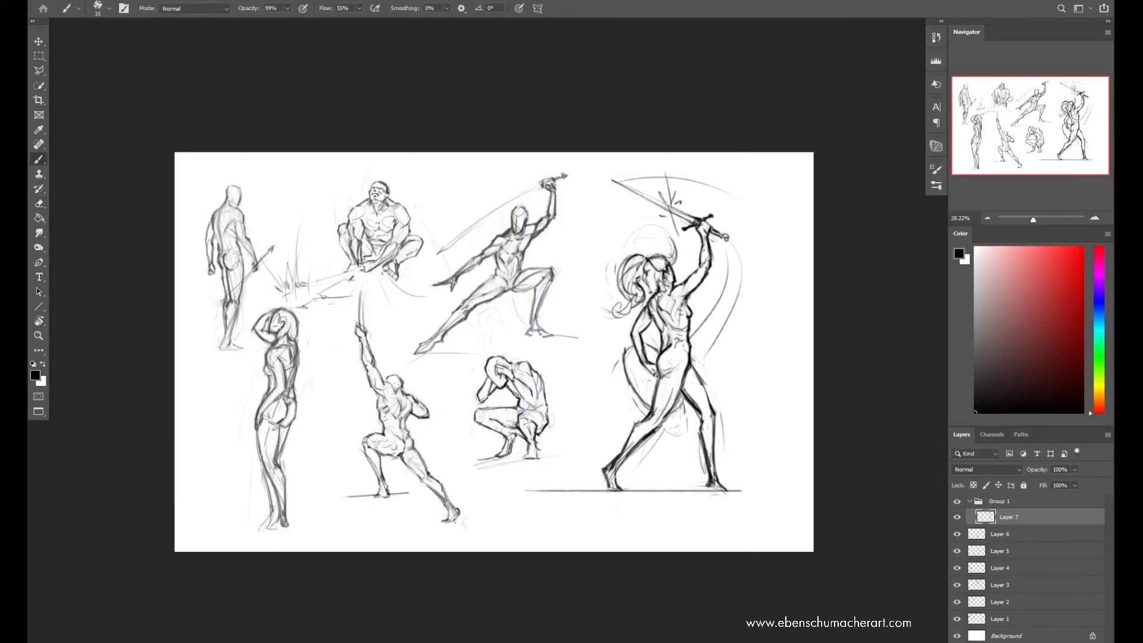
# Darken the drape's outer edge behind the hip and clean up the waist and hip contours
pyautogui.press('e')
pyautogui.press('b')
pyautogui.press('e')
pyautogui.moveTo(629, 359)
pyautogui.mouseDown()
pyautogui.moveTo(623, 377)
pyautogui.moveTo(641, 399)
pyautogui.mouseUp()
pyautogui.press('b')
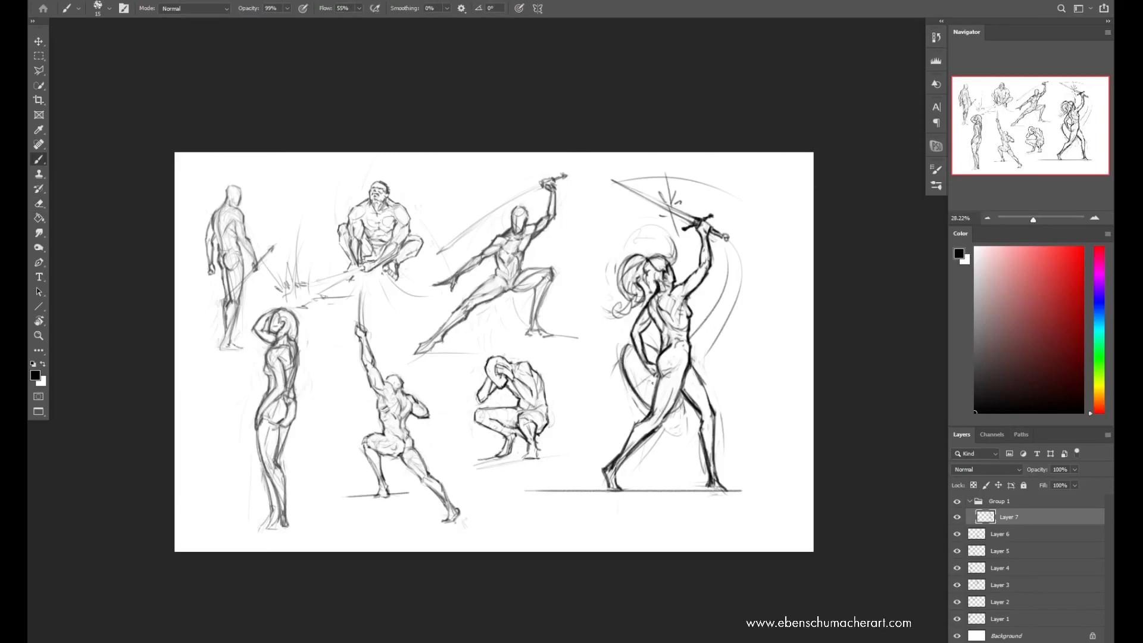
pyautogui.press('e')
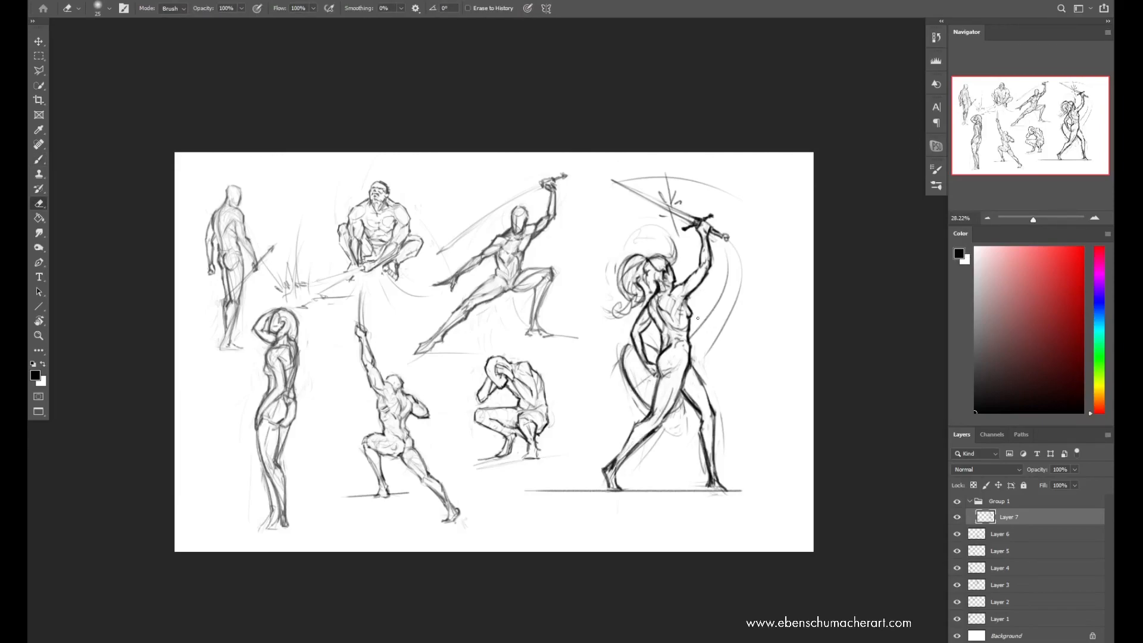
pyautogui.press('b')
pyautogui.press('e')
pyautogui.moveTo(669, 347)
pyautogui.mouseDown()
pyautogui.moveTo(646, 386)
pyautogui.moveTo(662, 385)
pyautogui.mouseUp()
pyautogui.press('b')
# Mirror the canvas back, lasso the sword figure's lower body and stretch it slightly downward to lengthen the legs
pyautogui.hotkey('ctrl', 'shift', 'h')
pyautogui.press('z')
pyautogui.press('l')
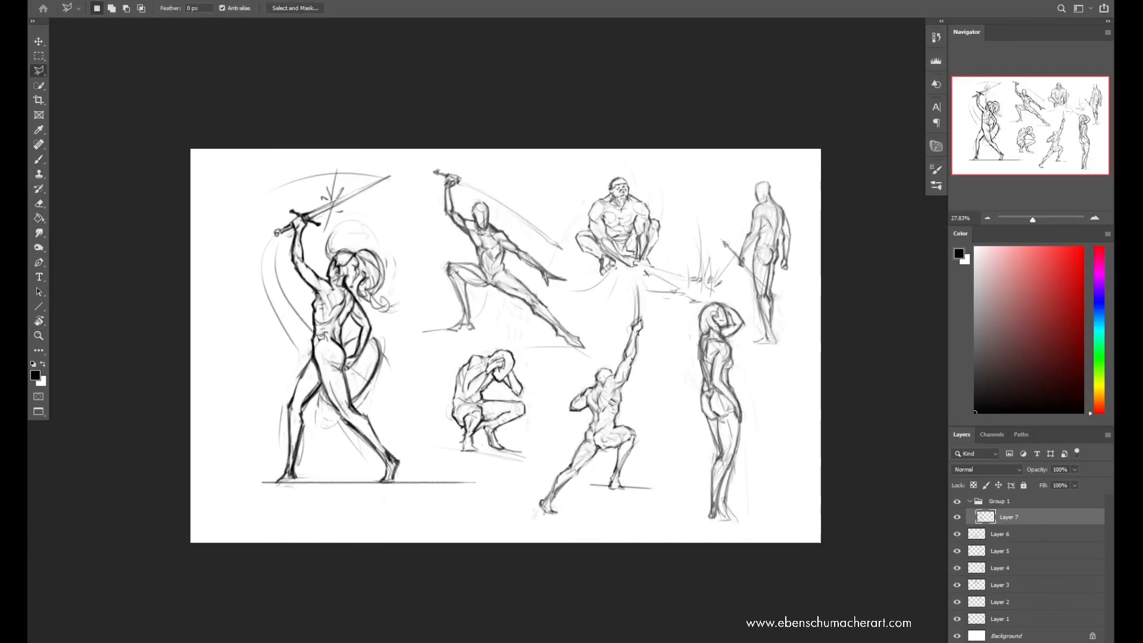
pyautogui.moveTo(297, 334)
pyautogui.mouseDown()
pyautogui.moveTo(346, 345)
pyautogui.moveTo(456, 465)
pyautogui.moveTo(248, 414)
pyautogui.mouseUp()
pyautogui.hotkey('ctrl', 't')
pyautogui.moveTo(363, 516); pyautogui.dragTo(365, 535)
pyautogui.moveTo(355, 441); pyautogui.dragTo(363, 439)
pyautogui.press('Return')
pyautogui.hotkey('ctrl', 'd')
# Clean up and redraw the sword figure's hip contour where the torso meets the lengthened legs
pyautogui.press('z')
pyautogui.moveTo(425, 351); pyautogui.dragTo(417, 351)
pyautogui.press('e')
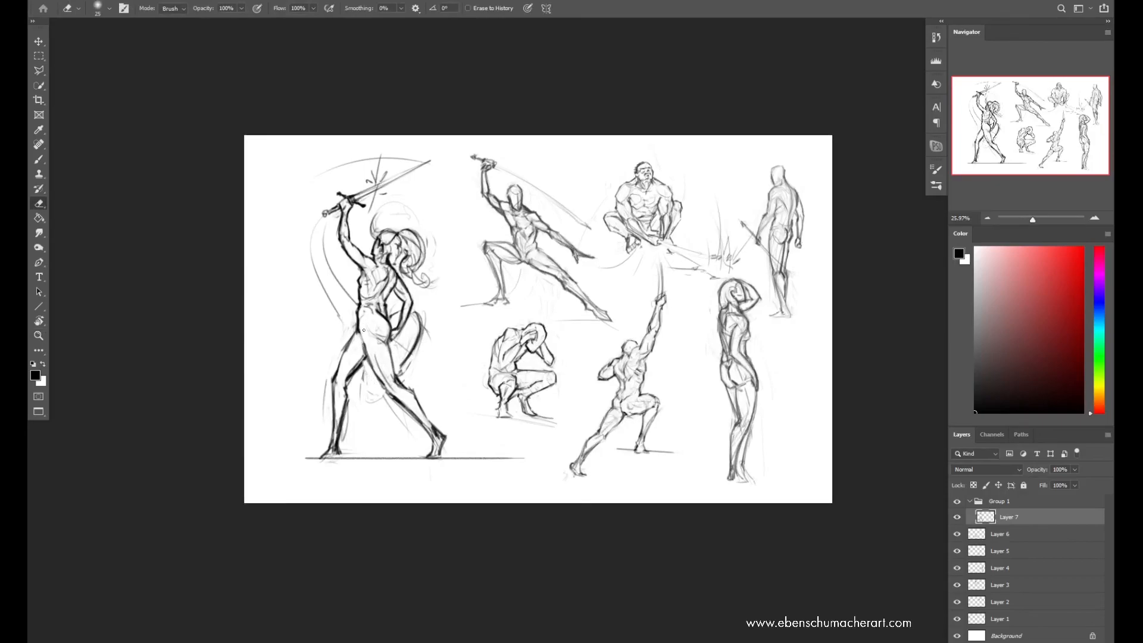
pyautogui.press('b')
pyautogui.hotkey('ctrl', 'z')
pyautogui.moveTo(359, 329)
pyautogui.mouseDown()
pyautogui.moveTo(337, 370)
pyautogui.moveTo(360, 332)
pyautogui.mouseUp()
pyautogui.press('e')
pyautogui.press('b')
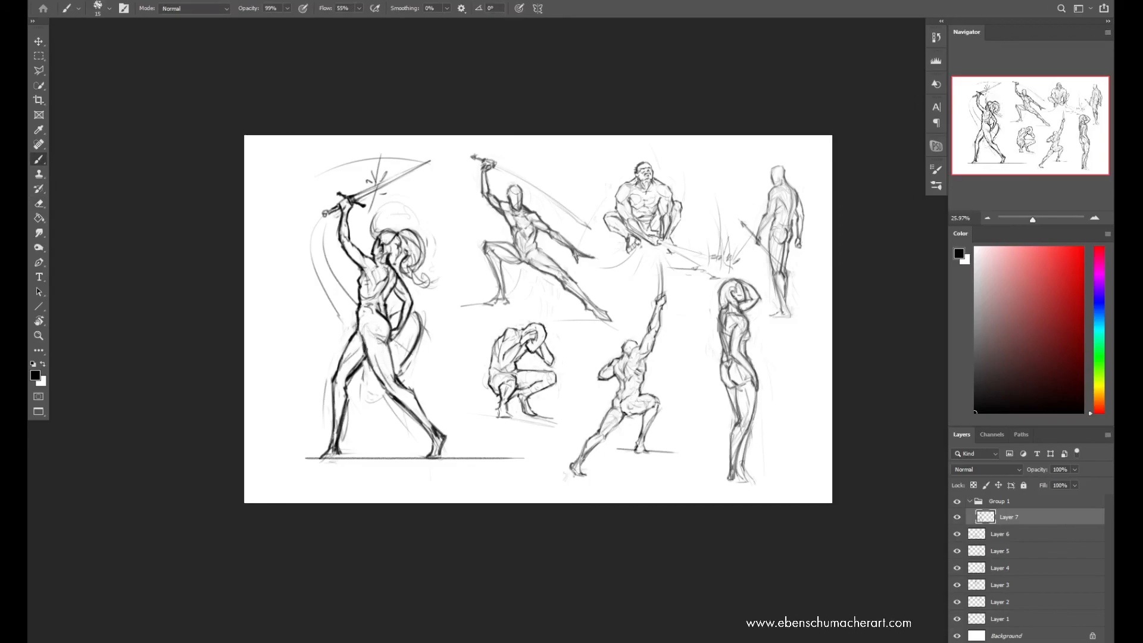
# Refine the sword figure's inner thigh contours and the lines between the legs
pyautogui.press('e')
pyautogui.press('b')
pyautogui.moveTo(354, 379); pyautogui.dragTo(357, 367)
pyautogui.moveTo(371, 359); pyautogui.dragTo(395, 404)
pyautogui.hotkey('ctrl', 'z')
pyautogui.press('e')
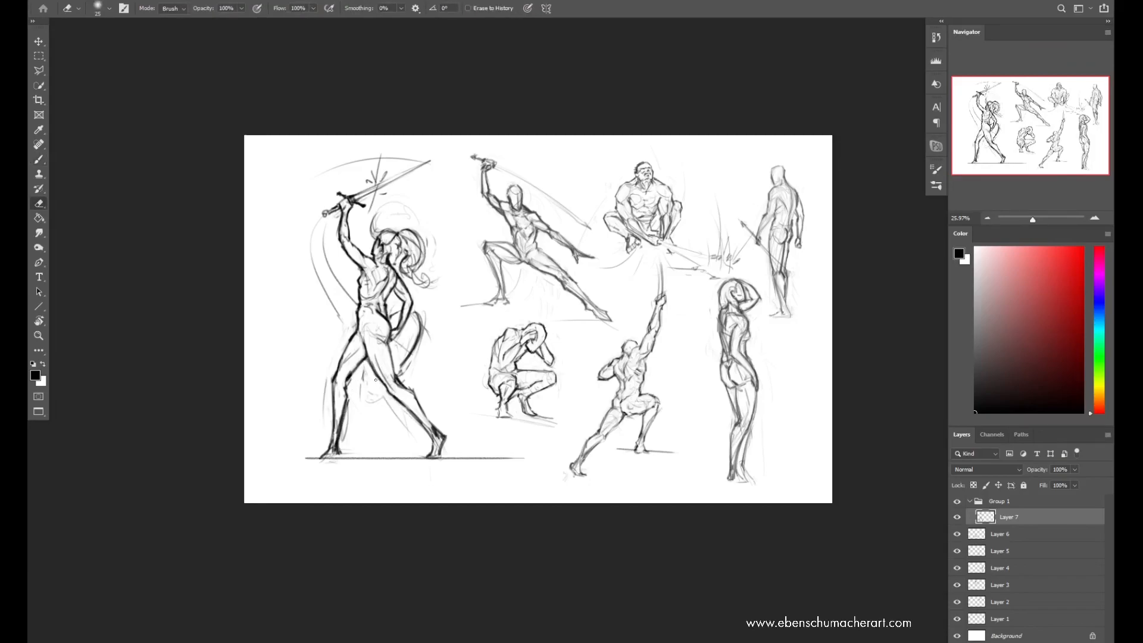
pyautogui.press('b')
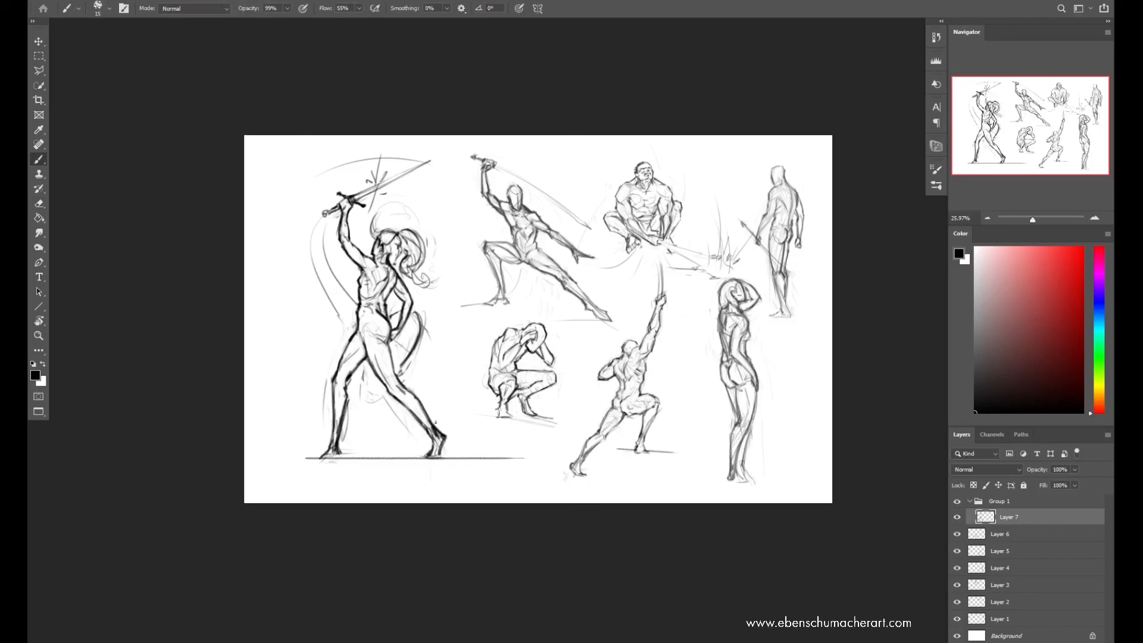
# Mirror the canvas and rework the shin and calf contours of the sword figure's forward leg
pyautogui.press('h')
pyautogui.press('e')
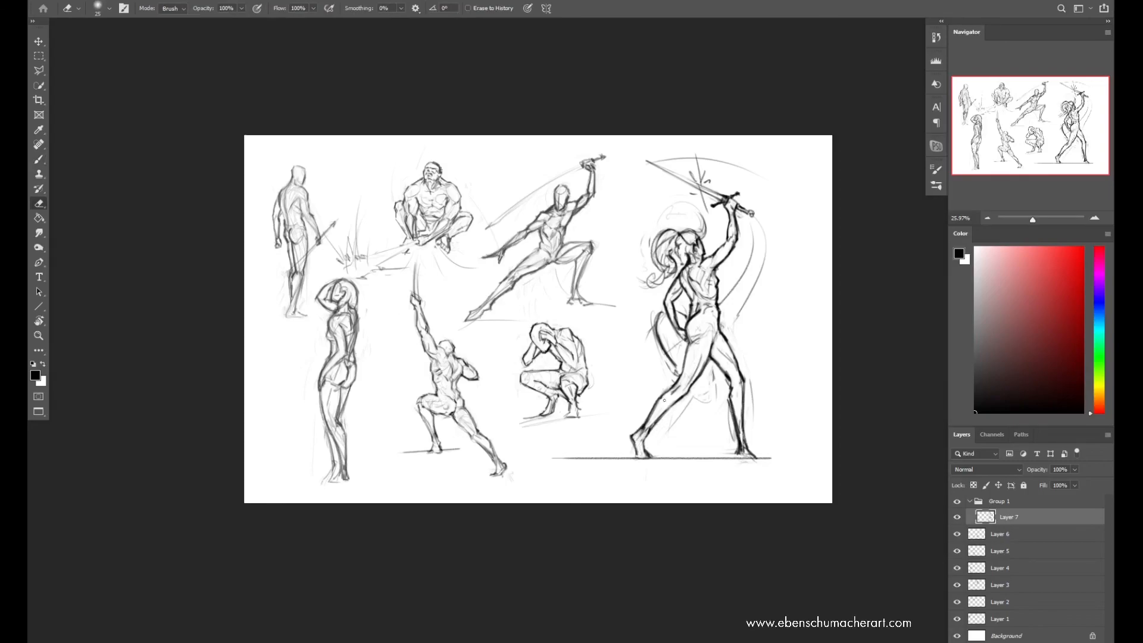
pyautogui.press('b')
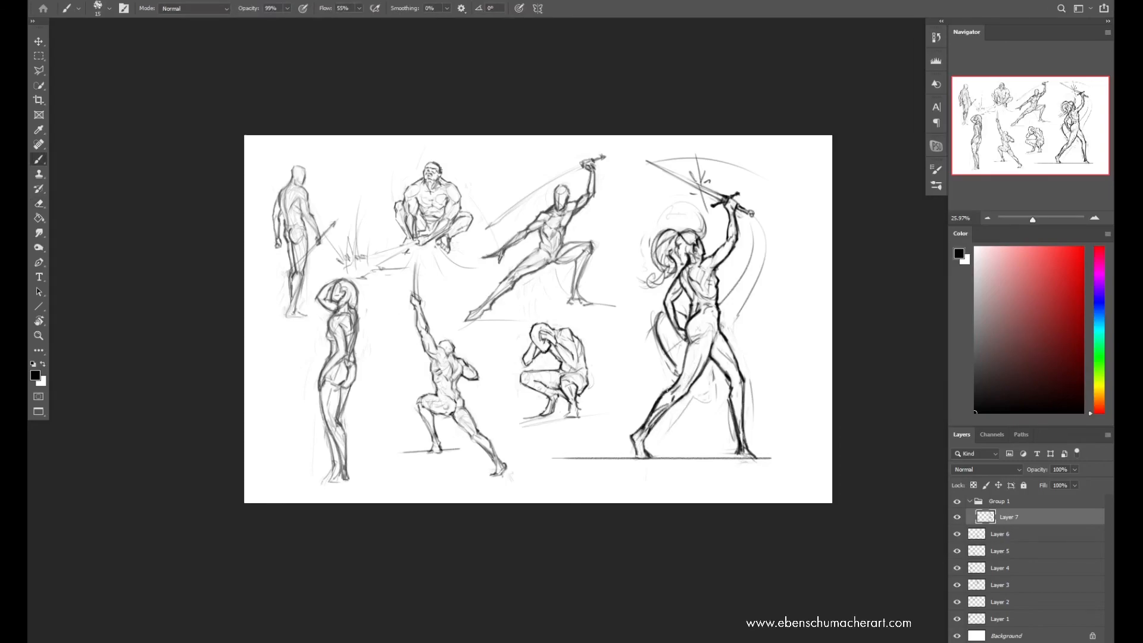
pyautogui.press('e')
pyautogui.press('b')
pyautogui.press('e')
pyautogui.press('b')
pyautogui.press('e')
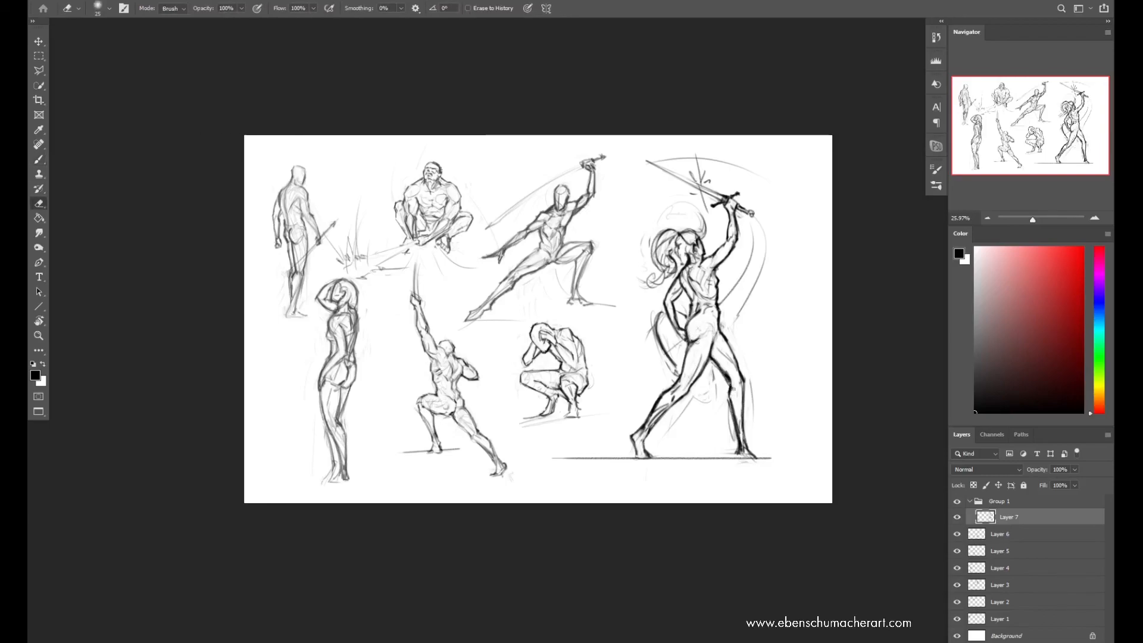
pyautogui.press('b')
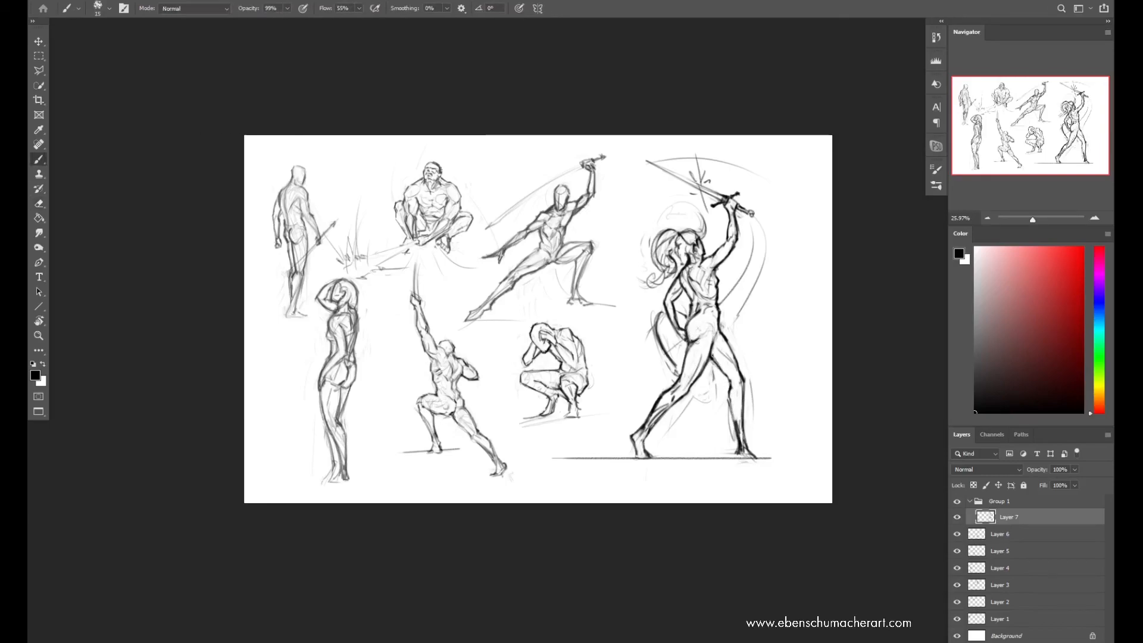
pyautogui.press('e')
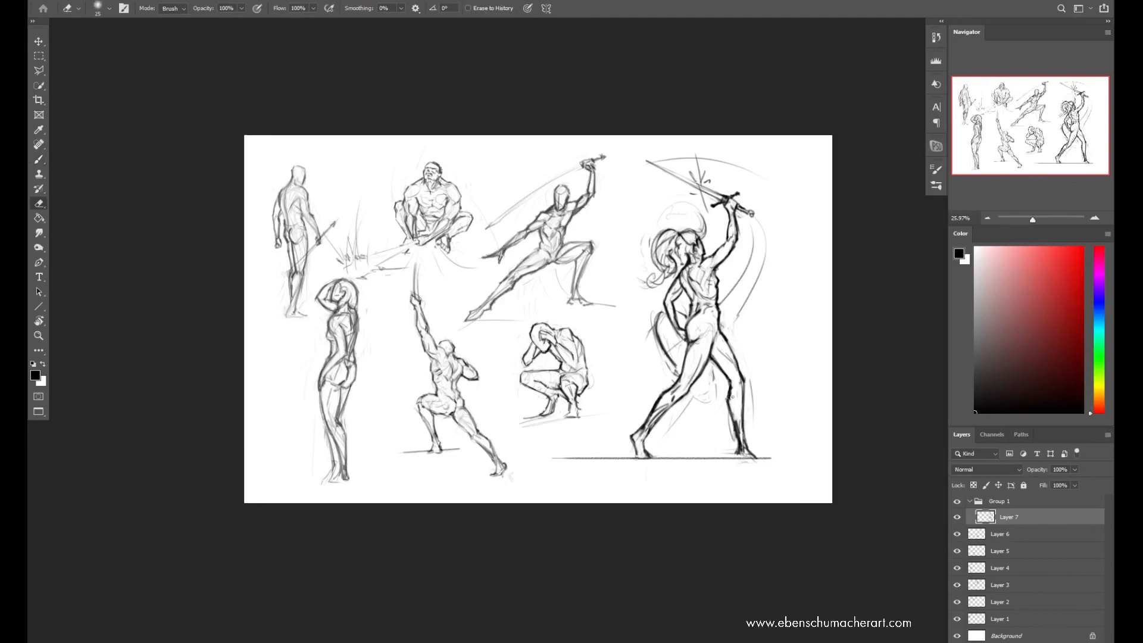
pyautogui.press('b')
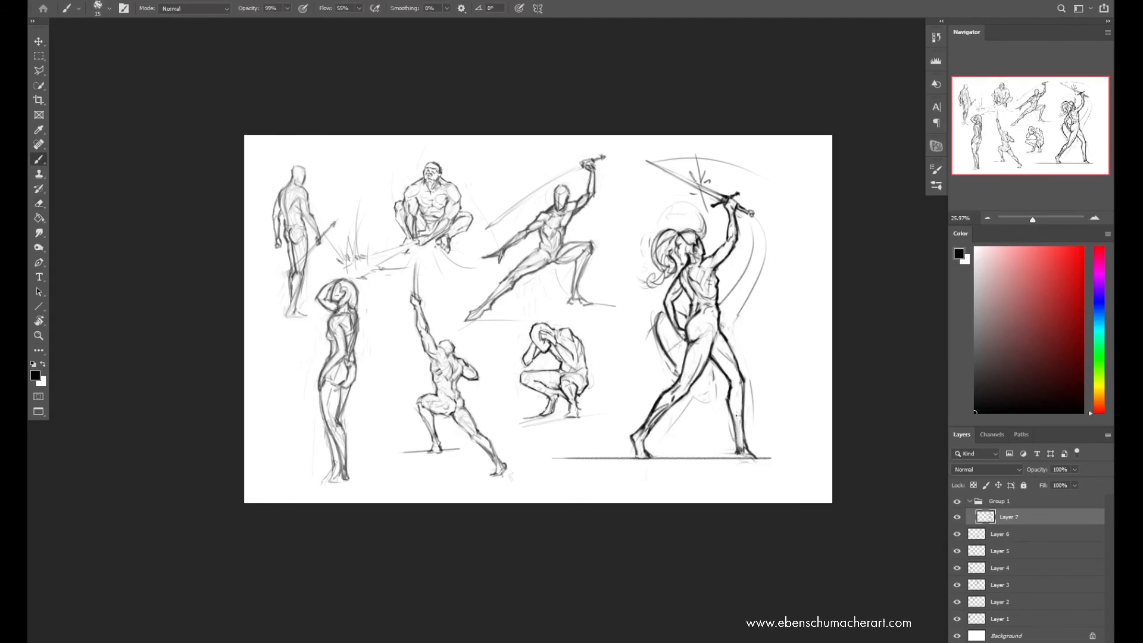
# Lighten and redraw the lines of the sword figure's lower abdomen and hip
pyautogui.press('e')
pyautogui.press('b')
pyautogui.press('e')
pyautogui.press('b')
pyautogui.press('e')
pyautogui.press('b')
pyautogui.press('e')
pyautogui.press('b')
pyautogui.press('e')
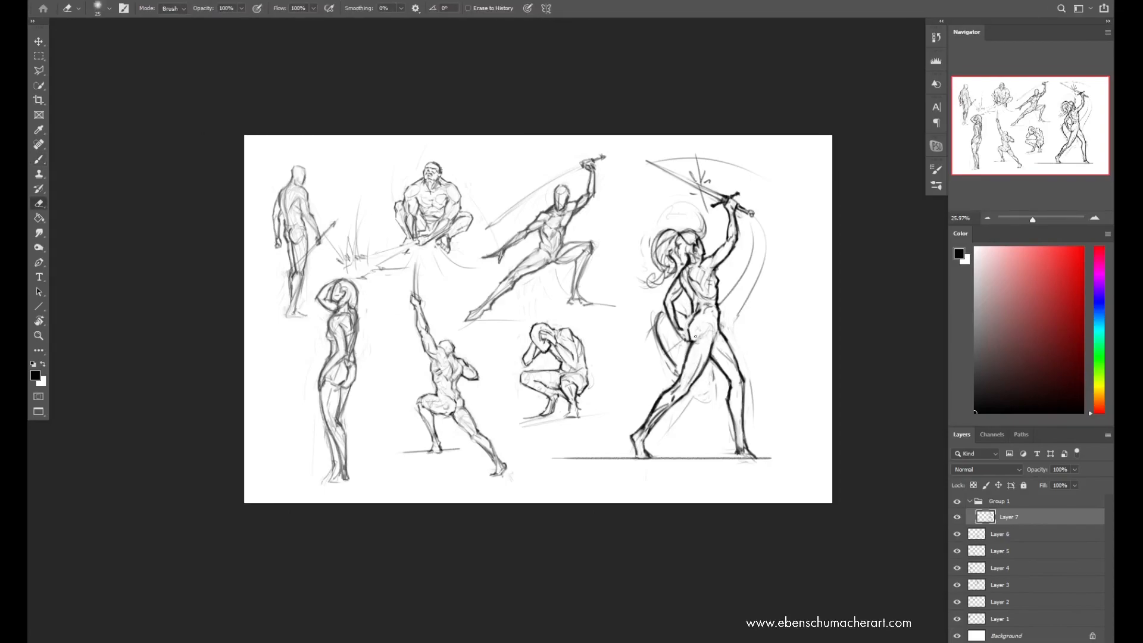
pyautogui.press('b')
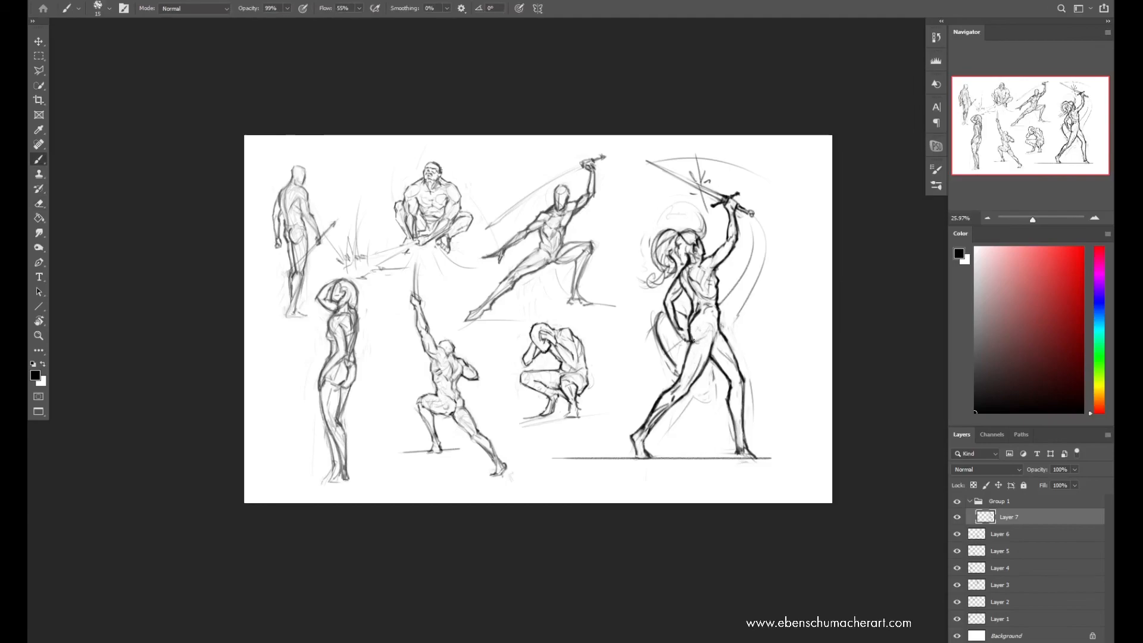
# Tilt the canvas view slightly and refine the sword figure's chest and abdomen contours
pyautogui.press('r')
pyautogui.moveTo(719, 293); pyautogui.dragTo(719, 290)
pyautogui.press('e')
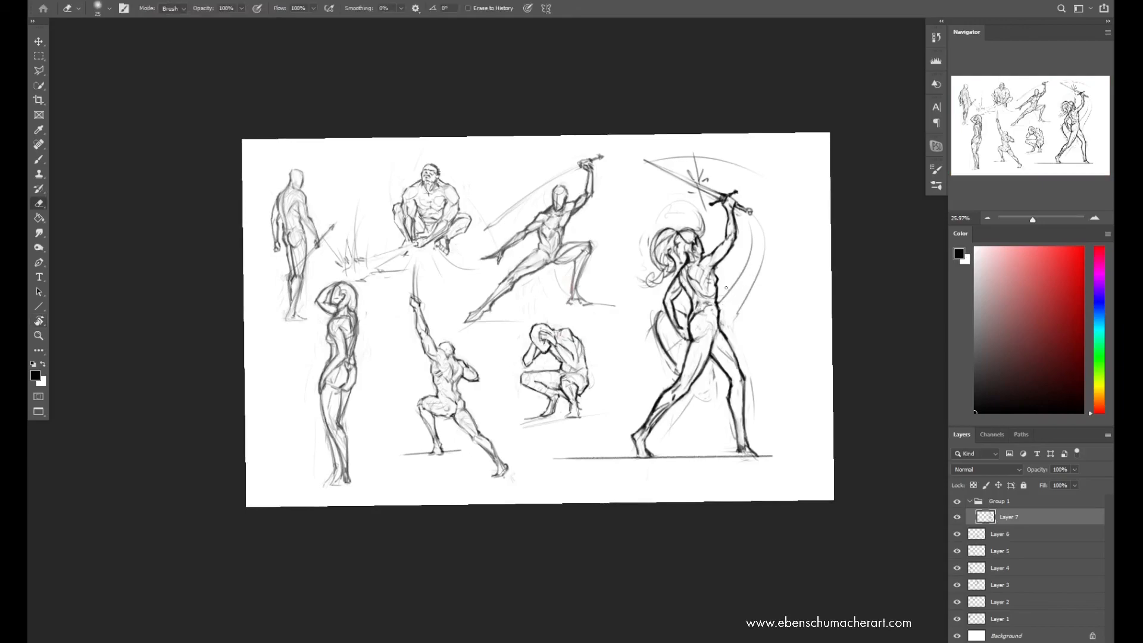
pyautogui.press('b')
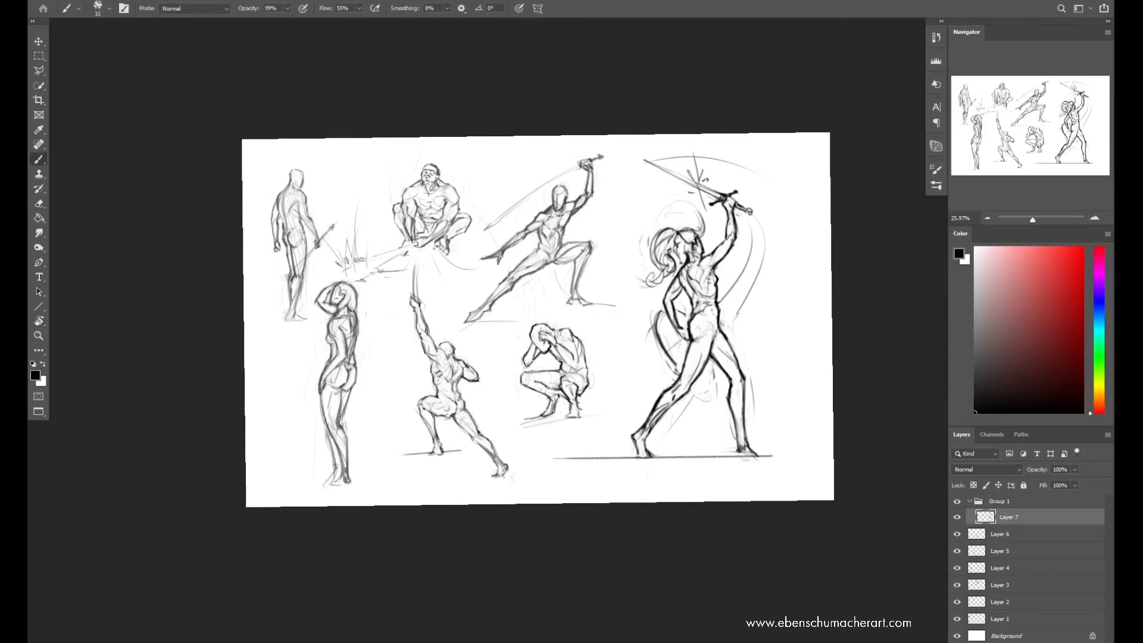
pyautogui.press('e')
pyautogui.press('b')
pyautogui.press('e')
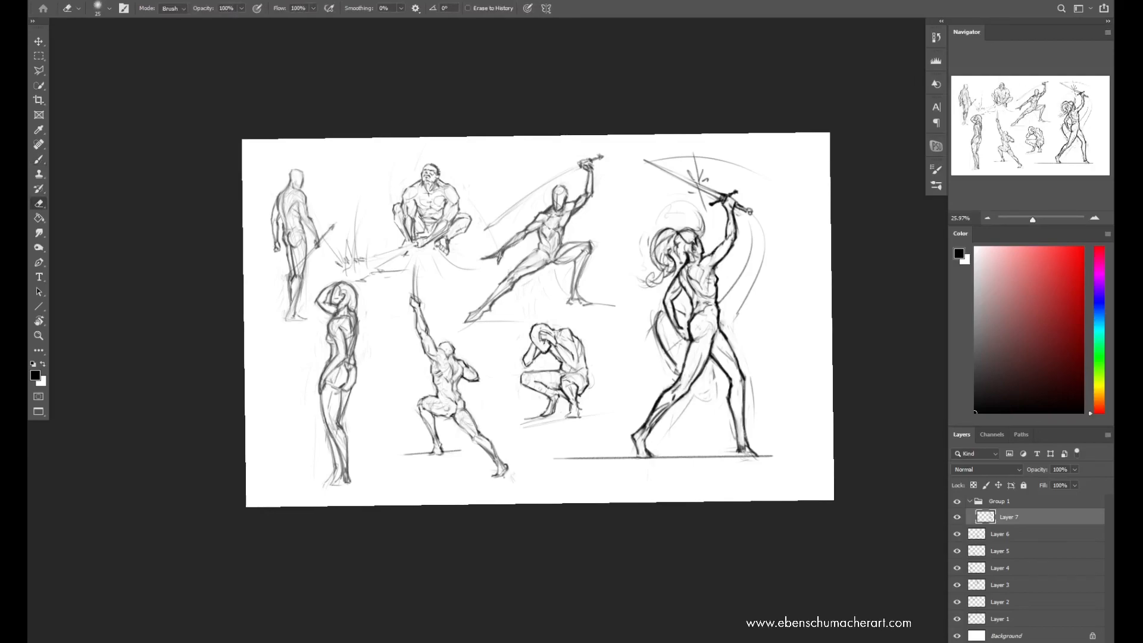
pyautogui.press('b')
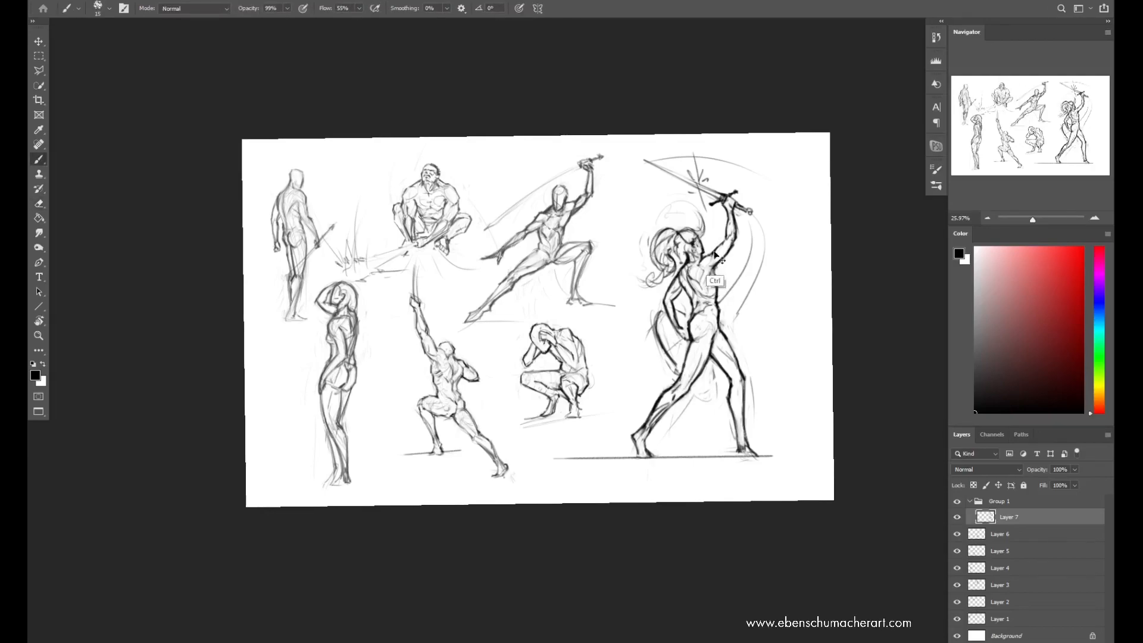
# Mirror the canvas back, straighten the view and review the whole sketch page in full-screen mode
pyautogui.hotkey('ctrl', 'shift', 'h')
pyautogui.hotkey('ctrl', 'shift', 'h')
pyautogui.hotkey('ctrl', 'shift', 'h')
pyautogui.hotkey('ctrl', 'space')
pyautogui.moveTo(410, 346); pyautogui.dragTo(380, 365)
pyautogui.moveTo(449, 336); pyautogui.dragTo(468, 329)
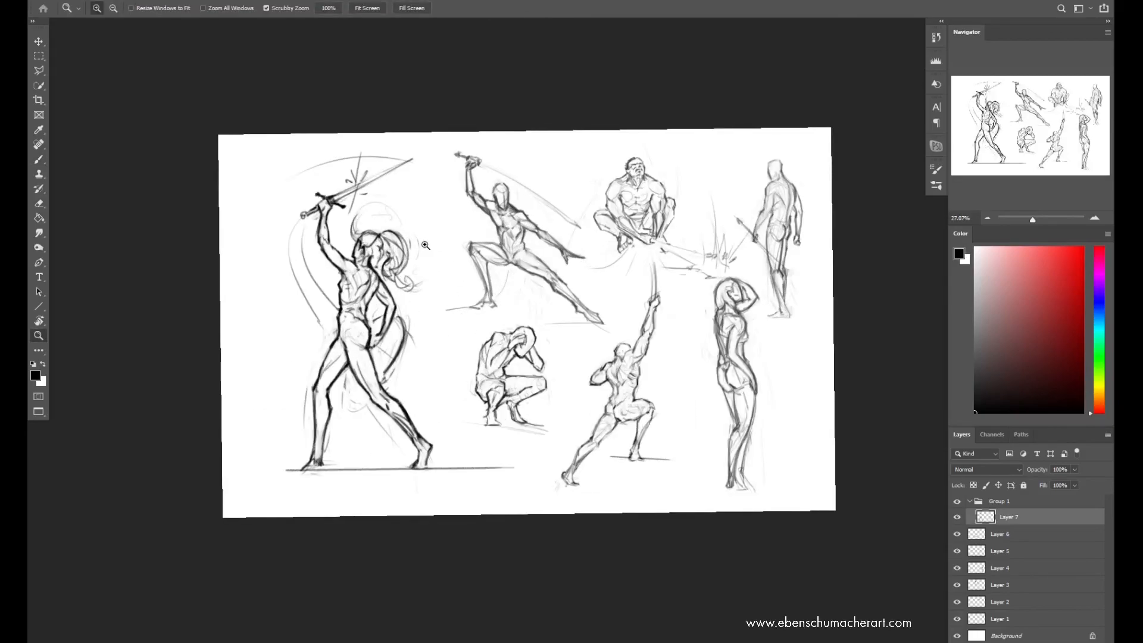
pyautogui.press('f')
pyautogui.press('Escape')
pyautogui.press('f')
pyautogui.press('f')
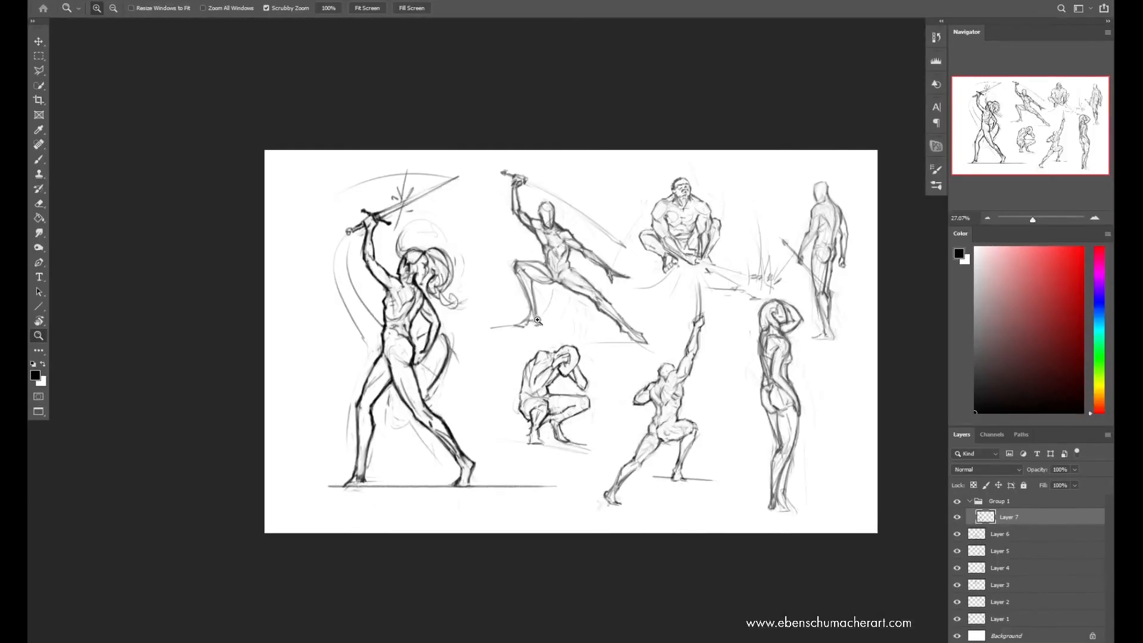
pyautogui.press('f')
pyautogui.scroll(3, 917, 191)
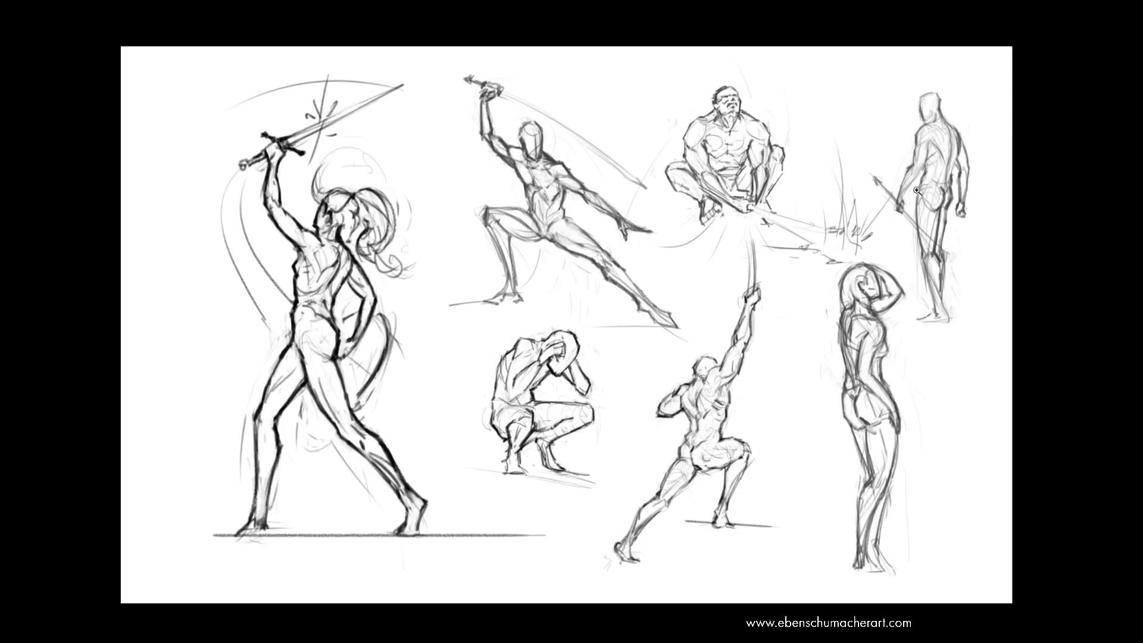
pyautogui.press('f')
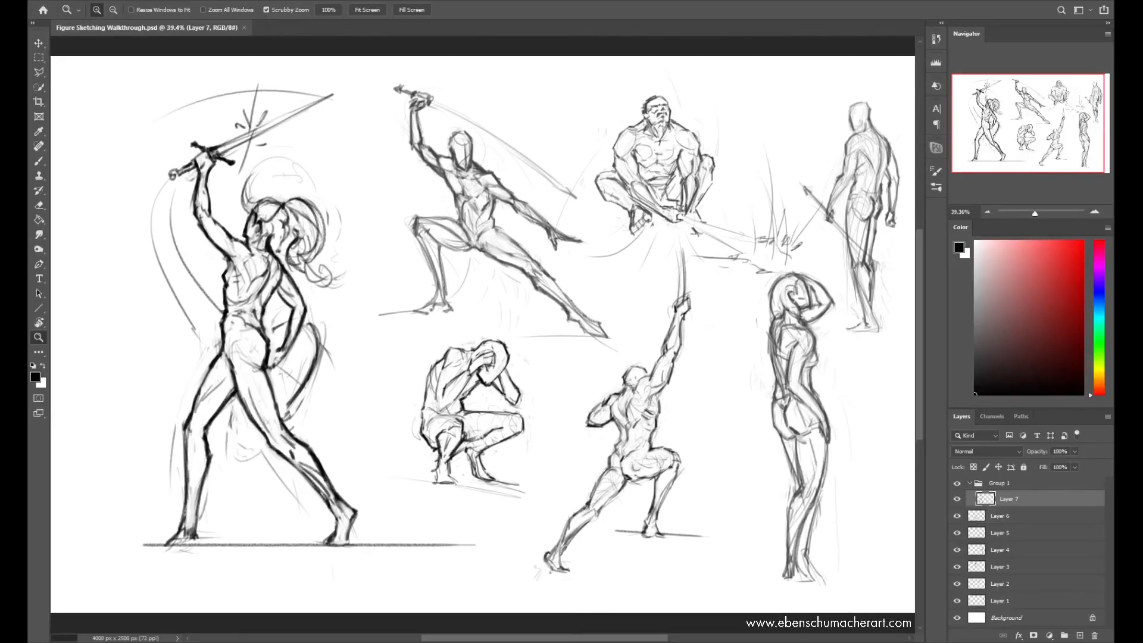